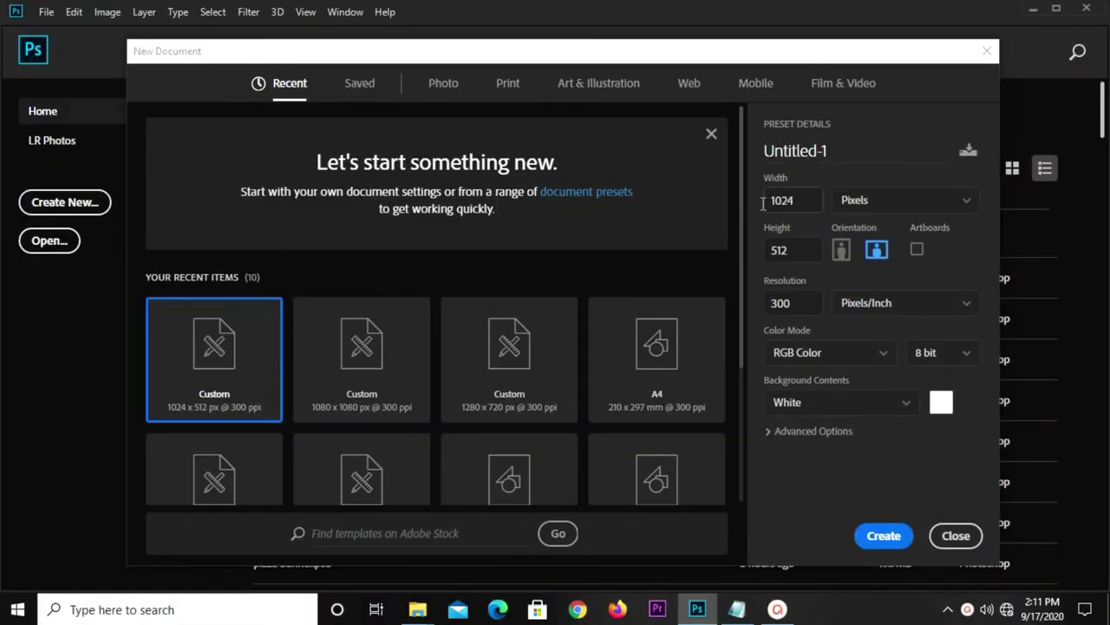
- Enter the width in the New Document dialog, set to 1024 × 512 px at 300 ppi
double_click(801, 205)
- Create the blank white 1024 × 512 px, 300 ppi Untitled-1 document and adjust the zoom
click(767, 254)
double_click(789, 304)
click(883, 535)
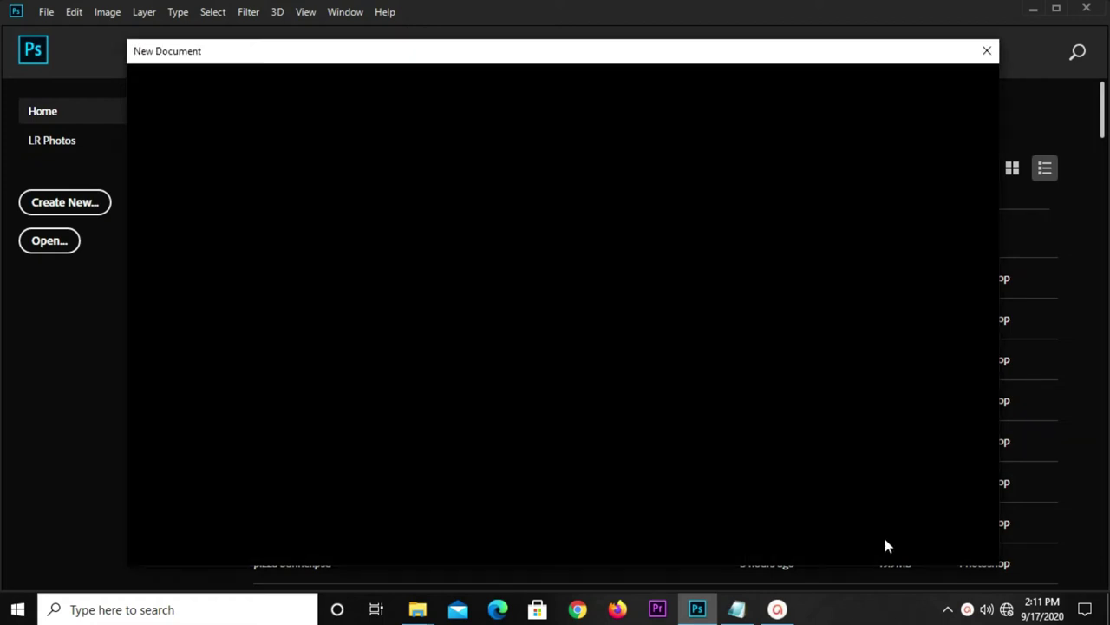
key(ctrl+minus)
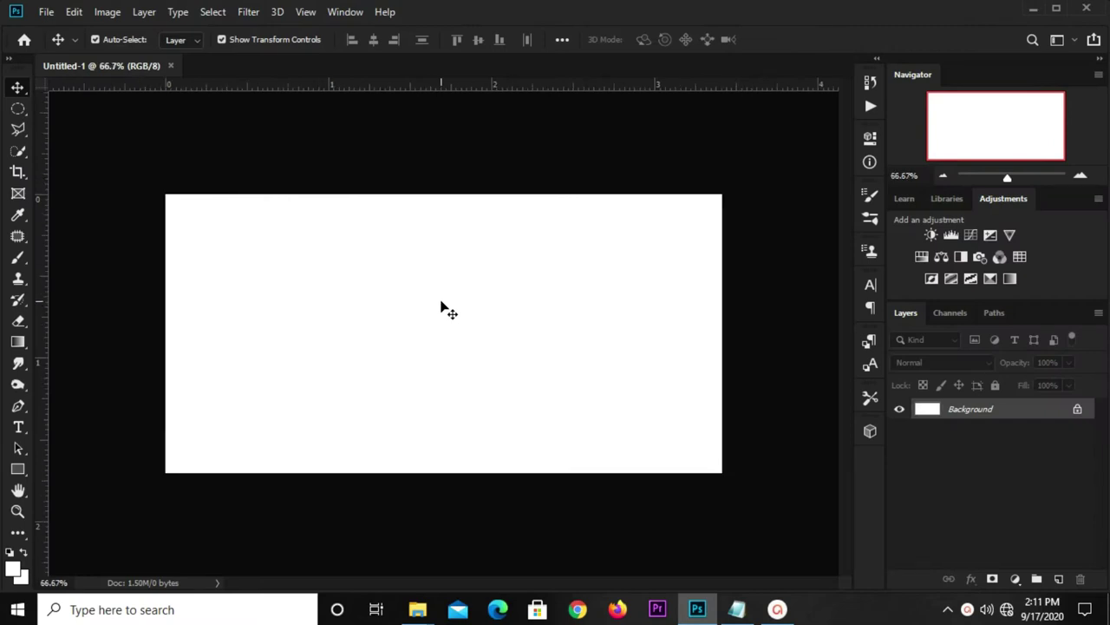
key(ctrl+plus)
key(ctrl+minus)
key(ctrl+plus)
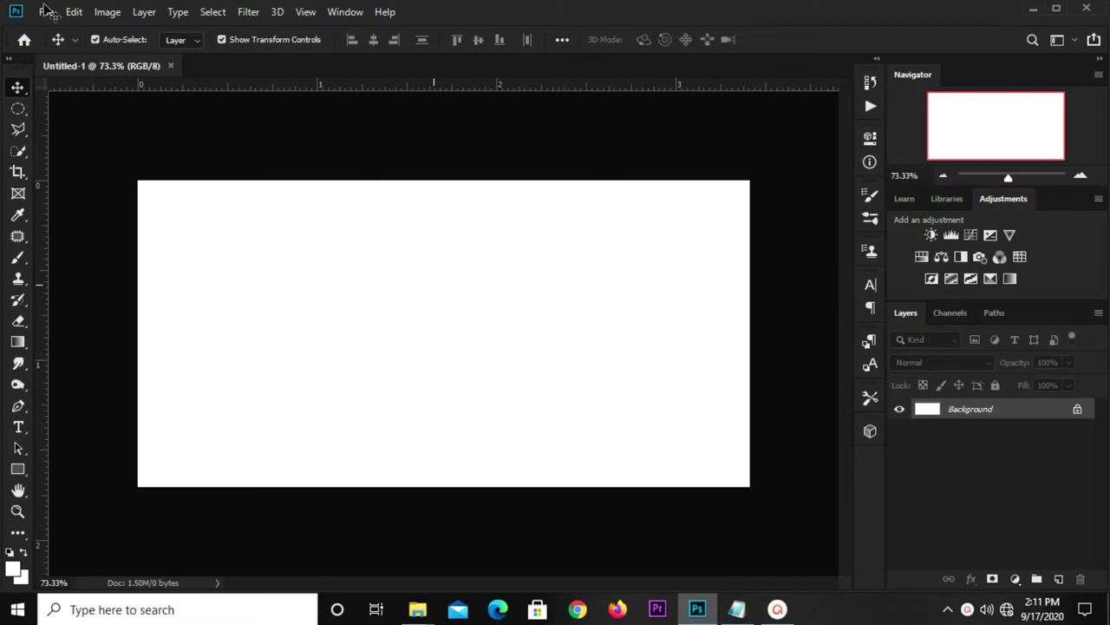
- Open restaurant resources.psd and drag its dark hot-pepper texture layer into Untitled-1
click(46, 12)
mouse_move(77, 107)
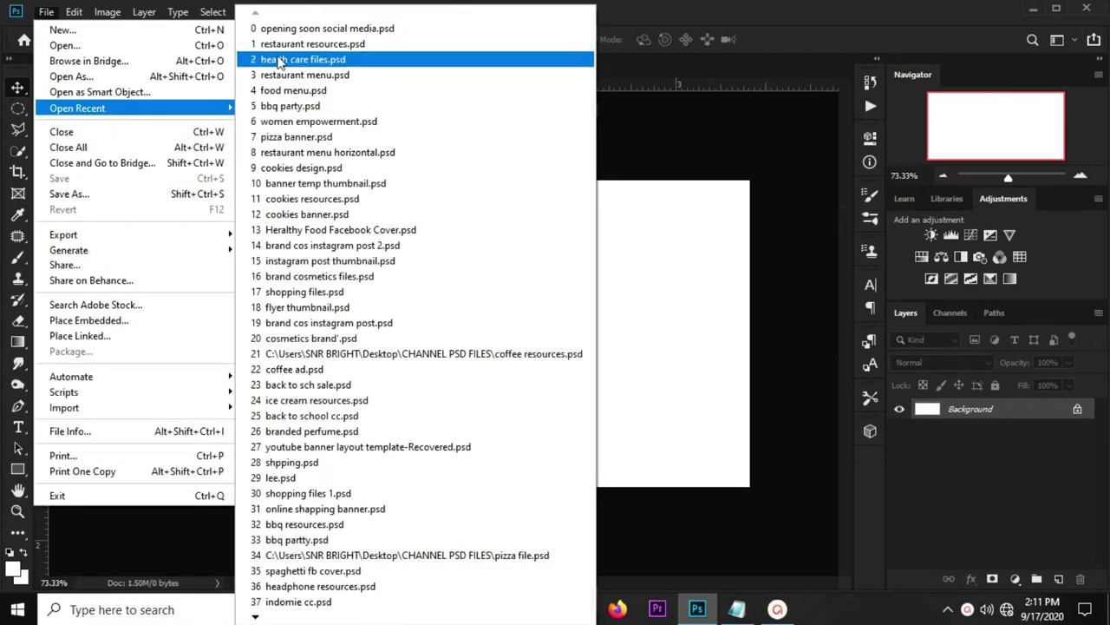
click(286, 45)
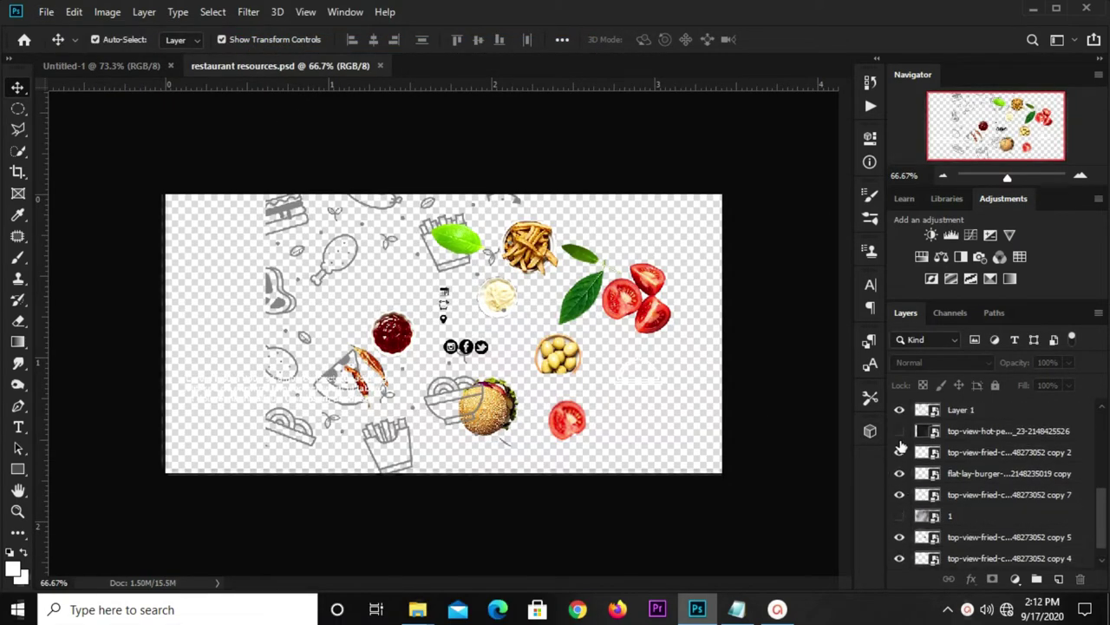
click(900, 431)
click(952, 436)
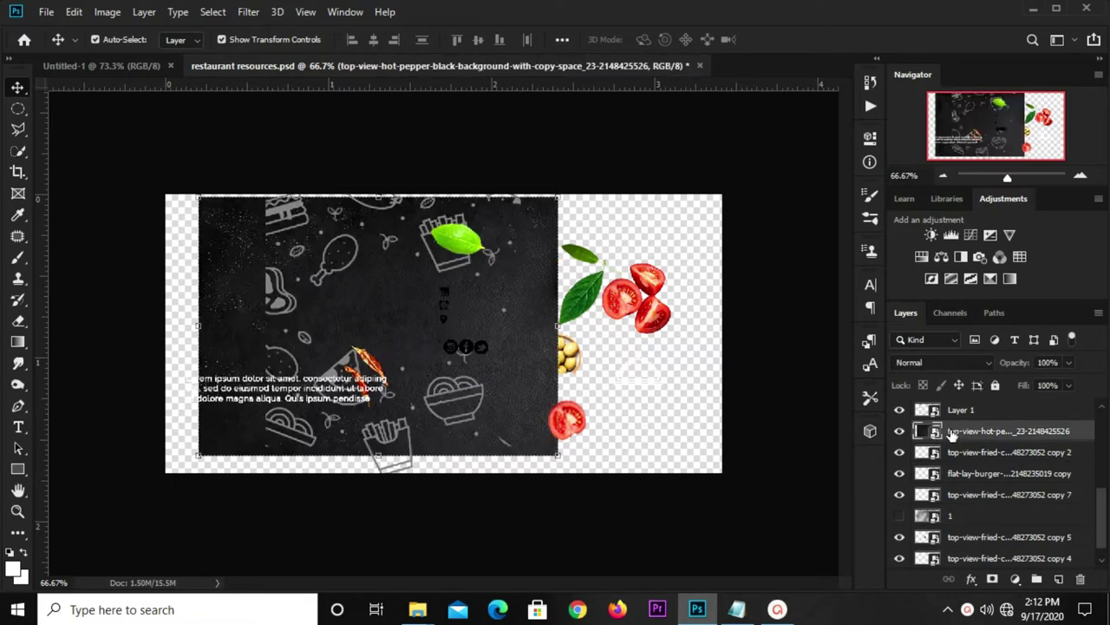
key(ctrl)
click(109, 66)
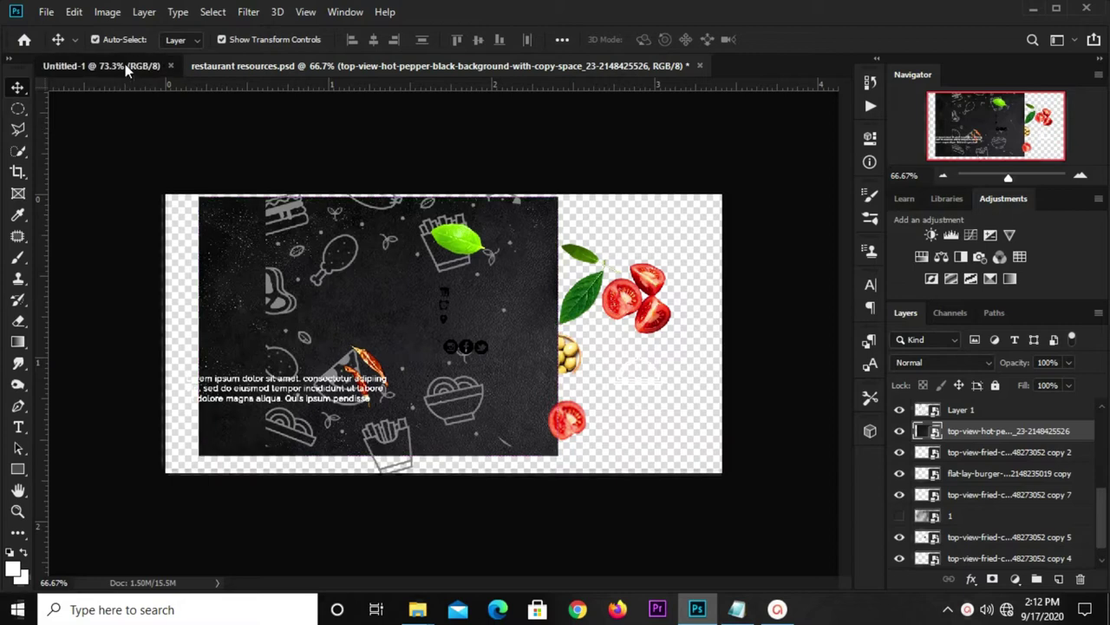
mouse_move(143, 131)
mouse_down()
mouse_move(405, 315)
mouse_move(322, 312)
mouse_move(260, 286)
mouse_up()
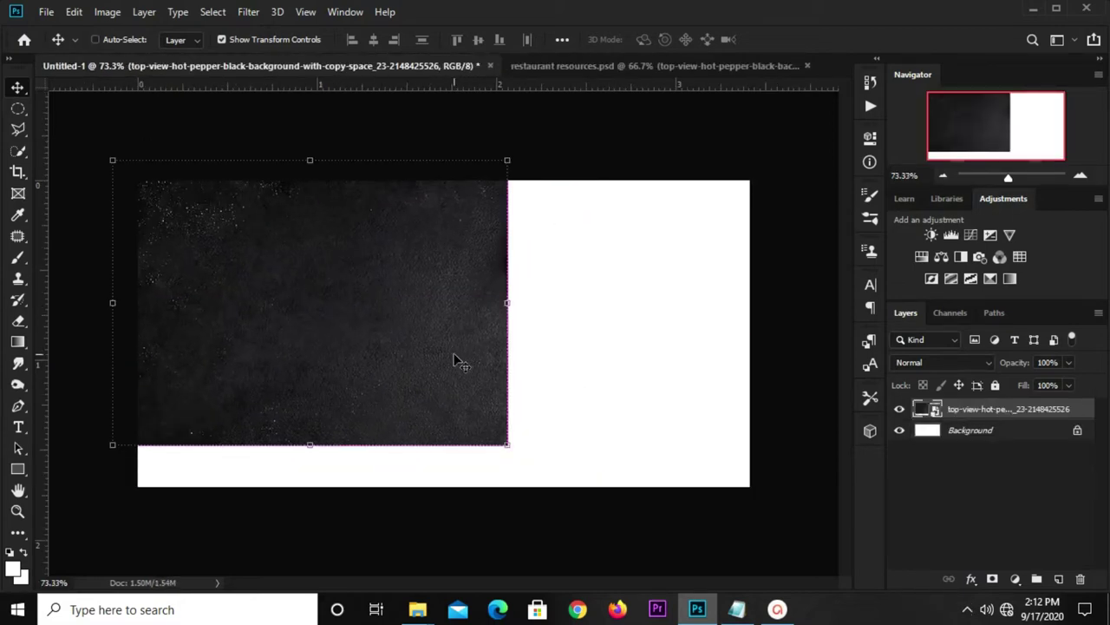
- Scale the dark texture to about 153% so it covers the whole canvas
key(ctrl+t)
mouse_move(507, 445)
mouse_down()
mouse_move(612, 509)
mouse_move(700, 528)
mouse_move(694, 512)
mouse_up()
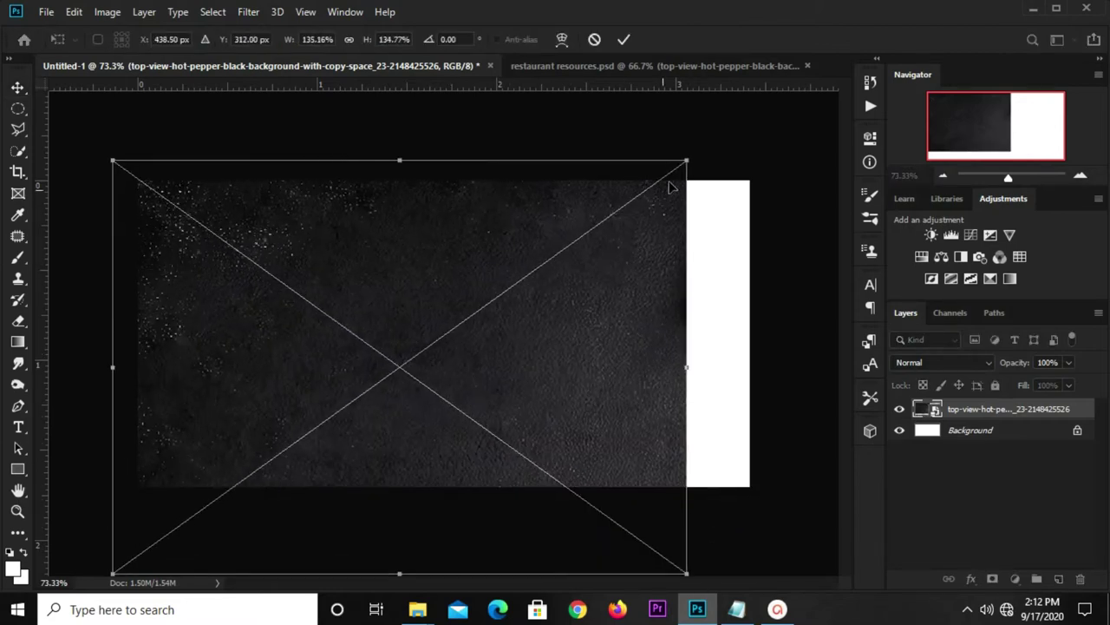
drag(687, 163, 767, 104)
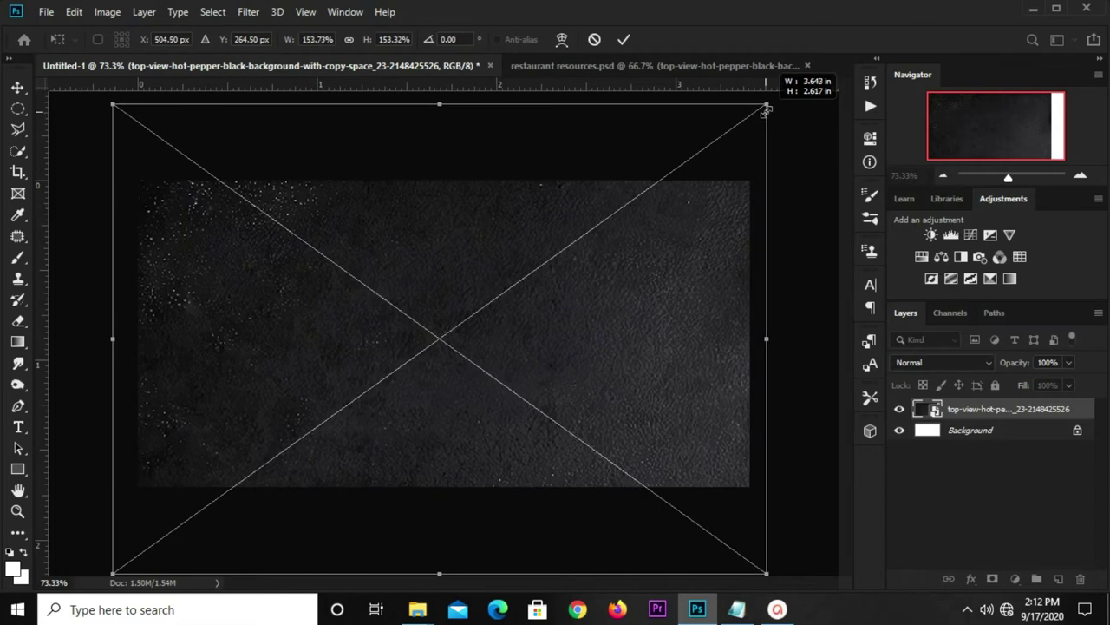
click(624, 39)
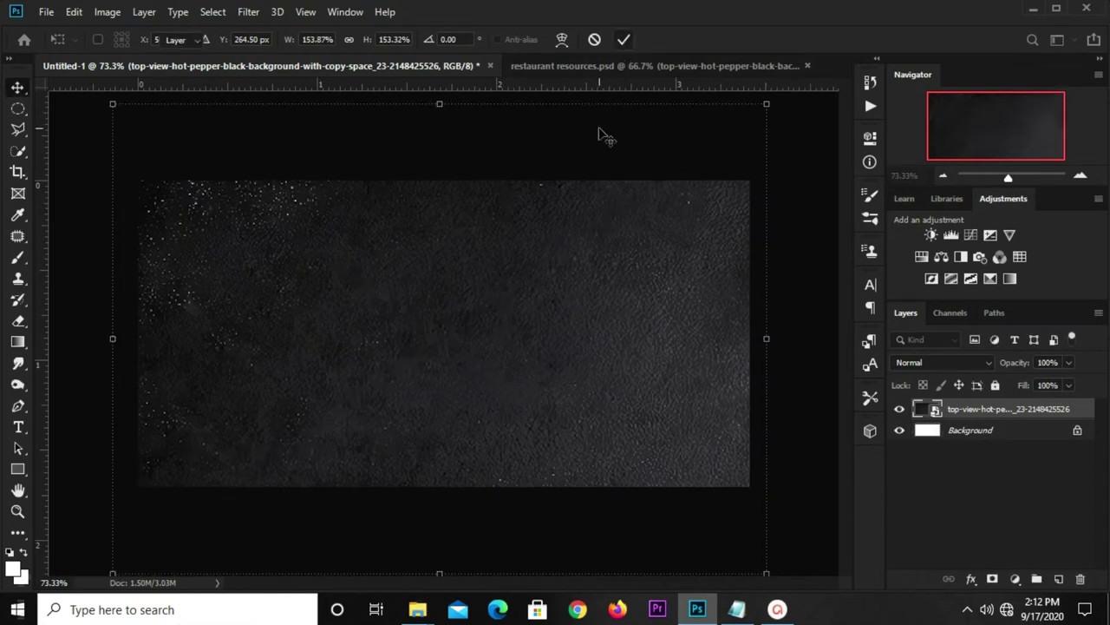
- Hide the pepper layer in the resources file, show layer 1, and drag the smoke into the banner
click(420, 66)
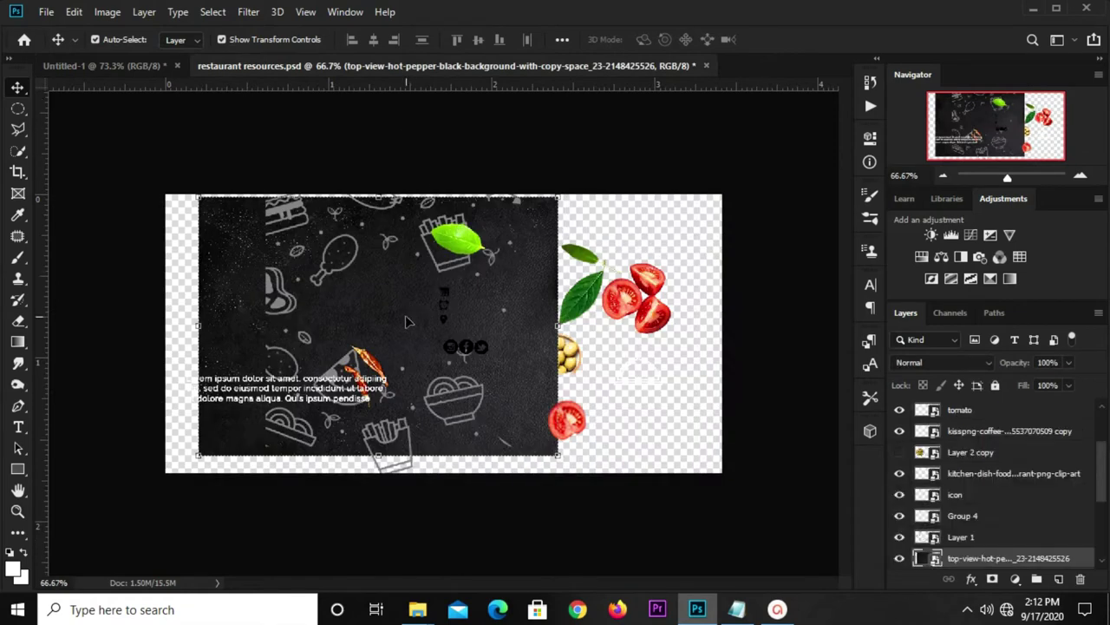
click(900, 557)
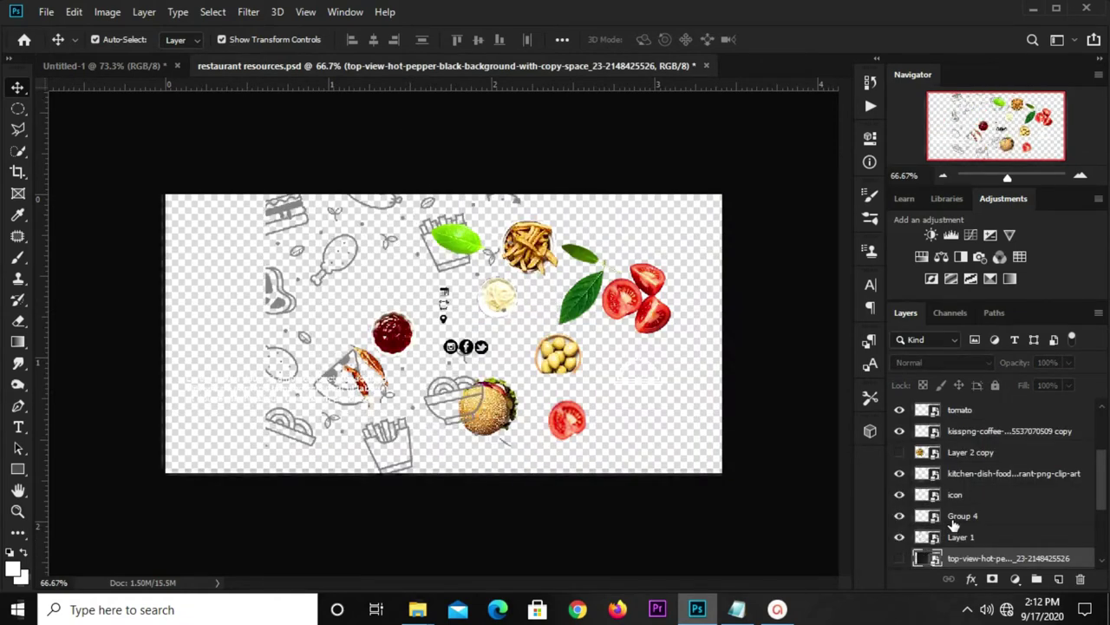
scroll(952, 526, down, 3)
scroll(954, 520, down, 2)
click(962, 496)
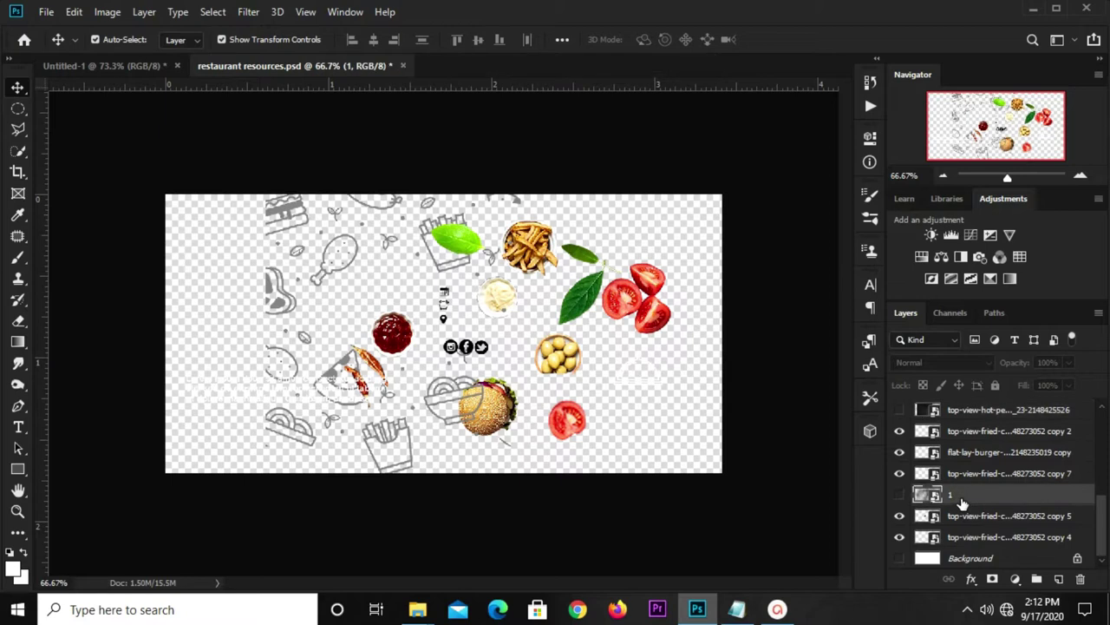
click(902, 497)
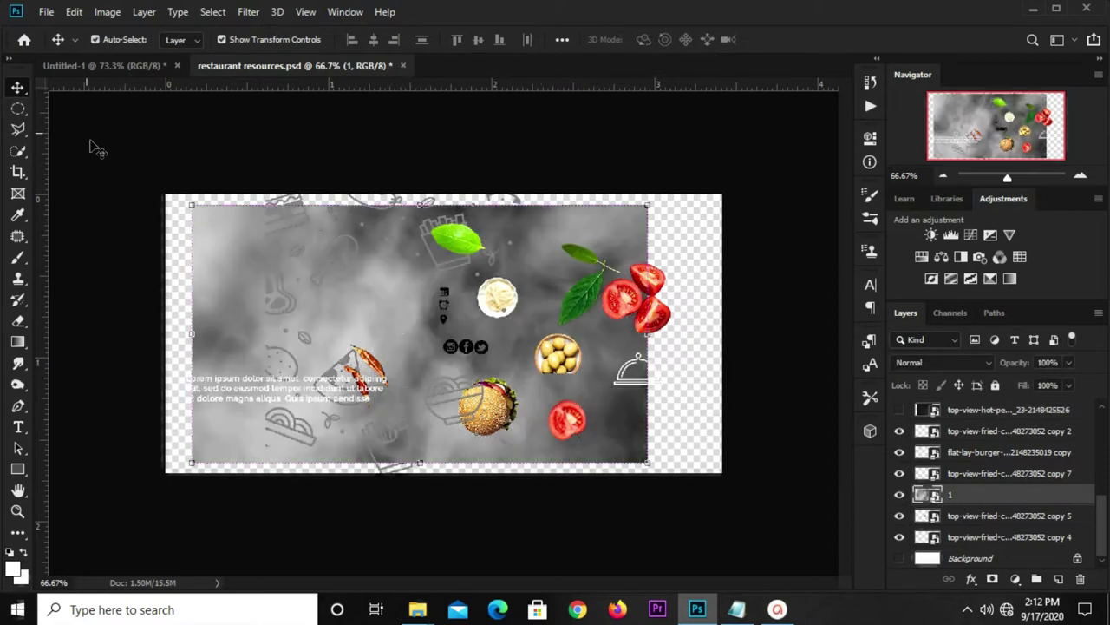
click(120, 73)
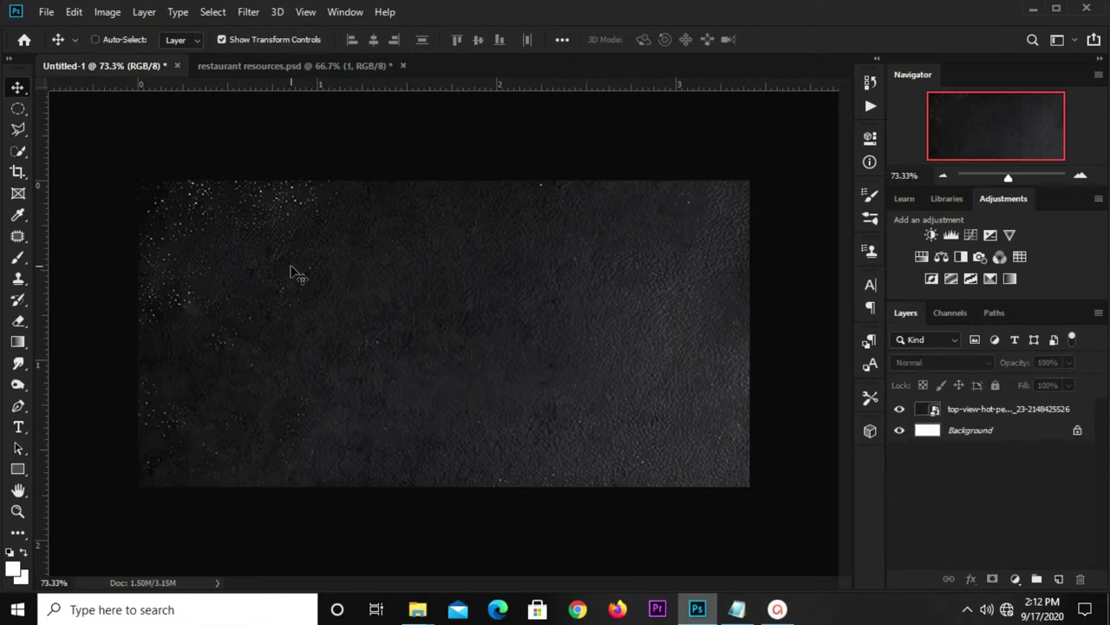
drag(295, 273, 292, 272)
drag(411, 286, 329, 255)
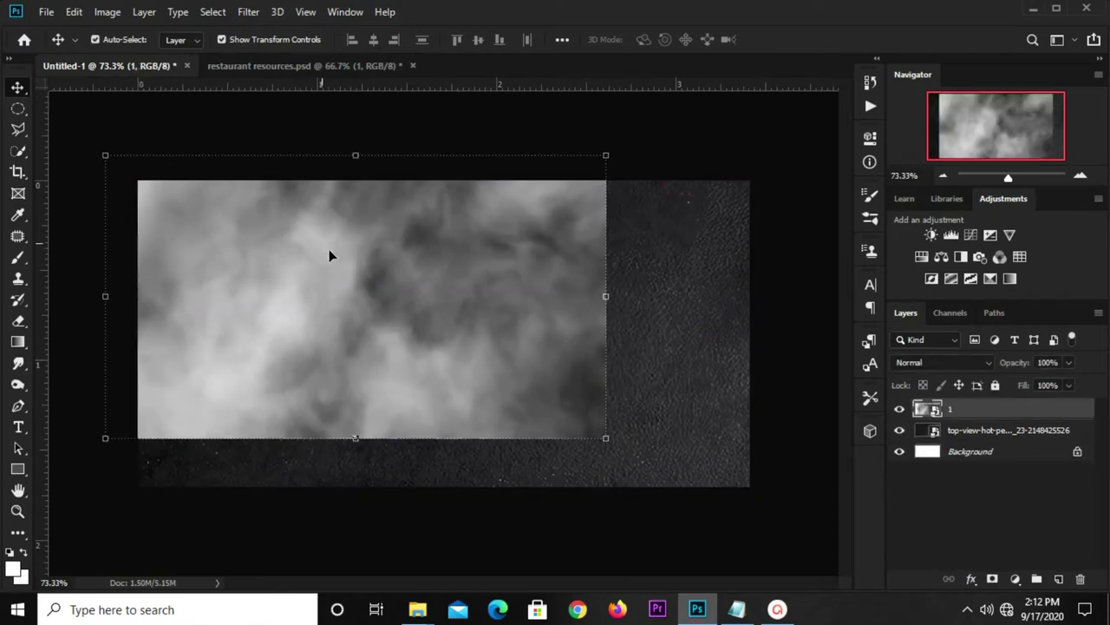
- Scale the grey smoke layer 1 up to cover the entire banner
key(ctrl)
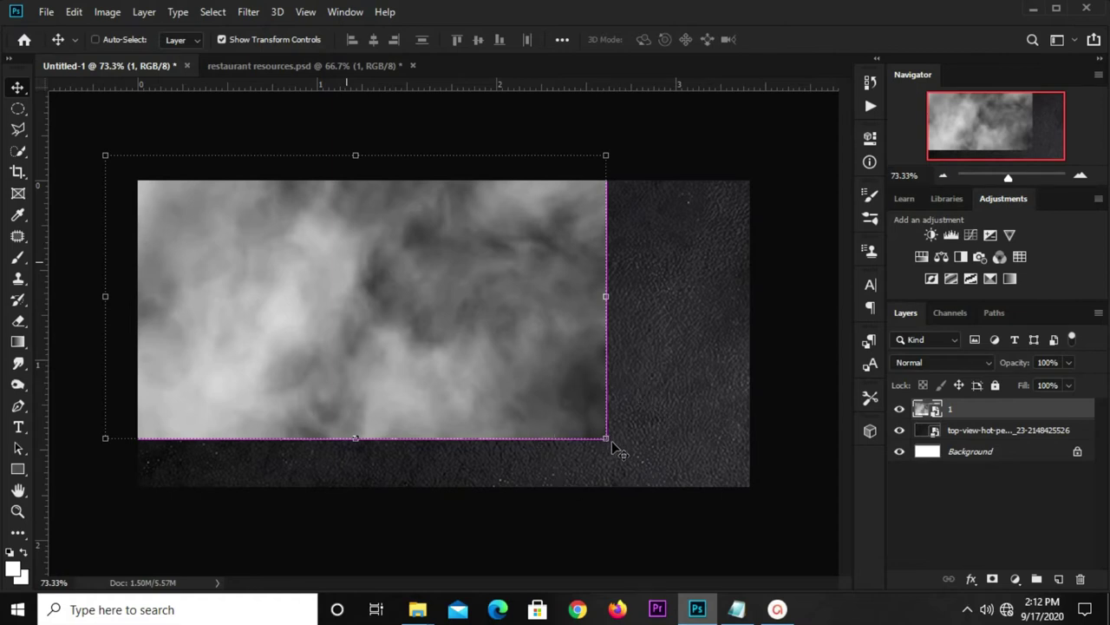
key(ctrl+t)
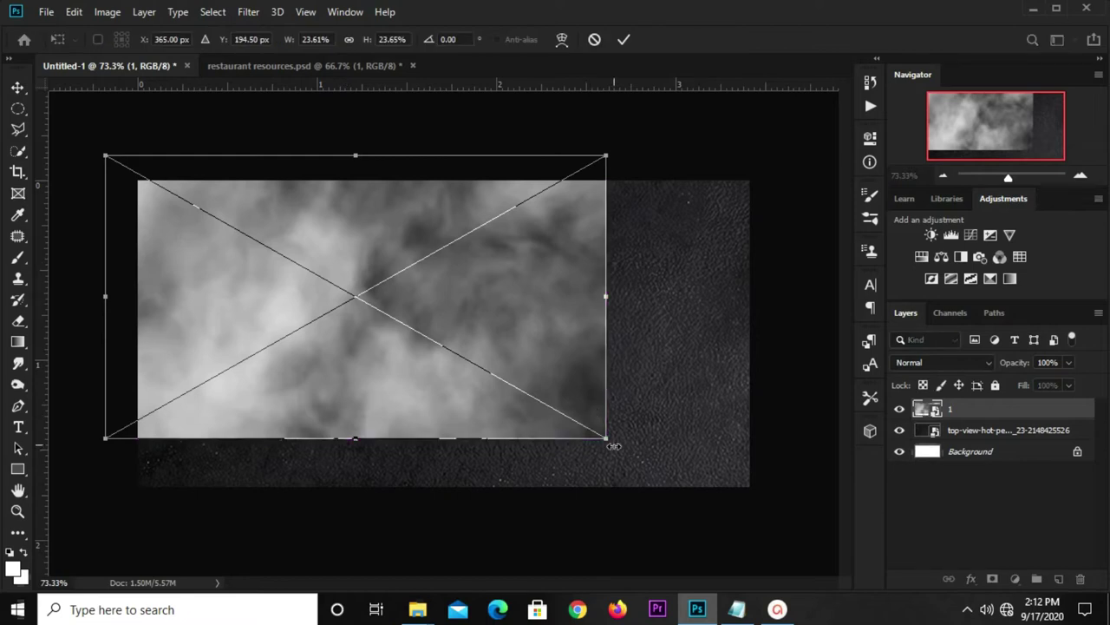
drag(609, 440, 760, 534)
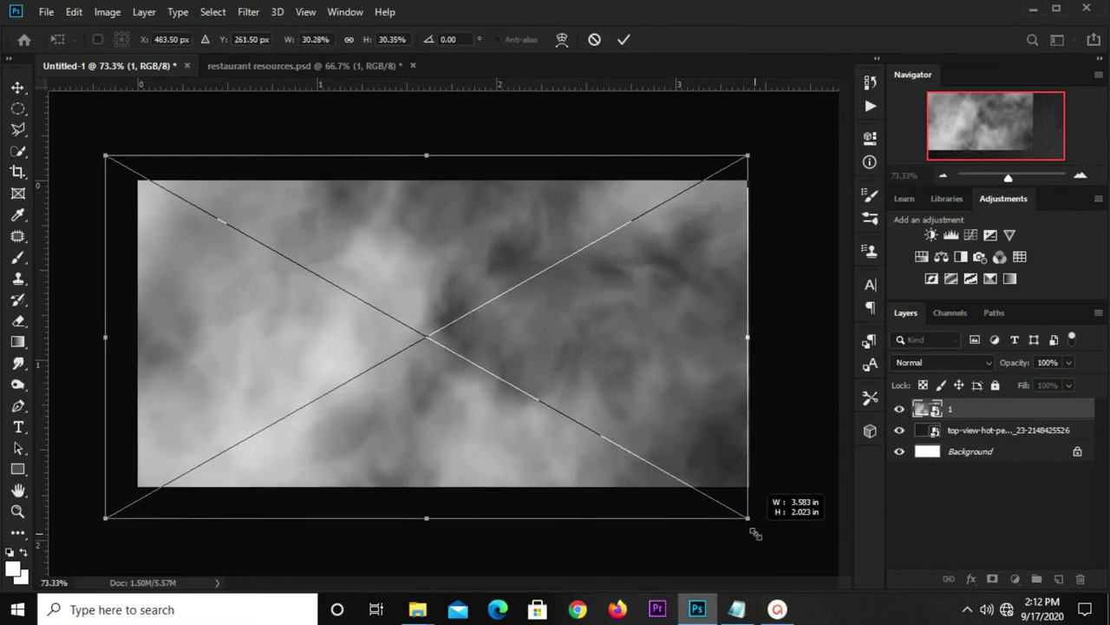
click(624, 39)
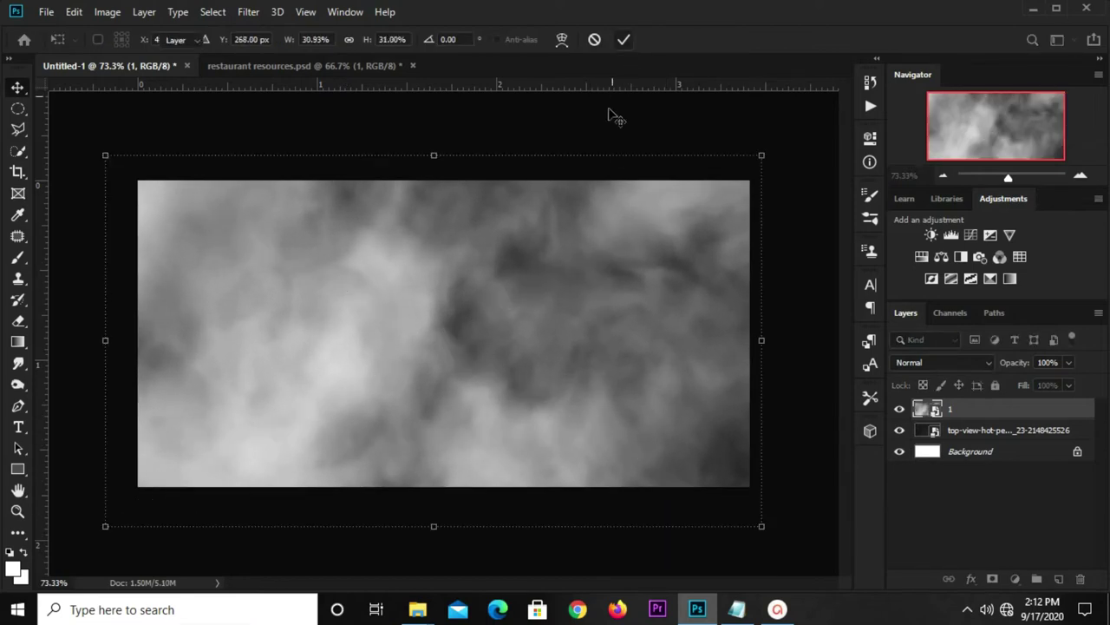
click(579, 302)
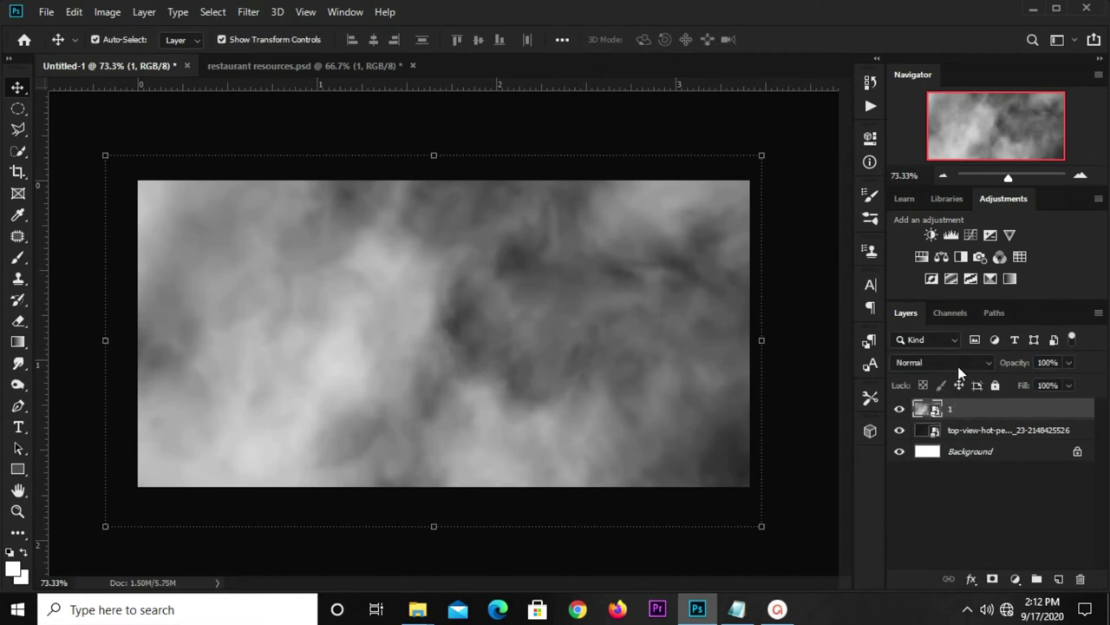
click(953, 361)
- Set smoke layer 1 to Screen blend mode with 29% opacity
scroll(952, 364, down, 2)
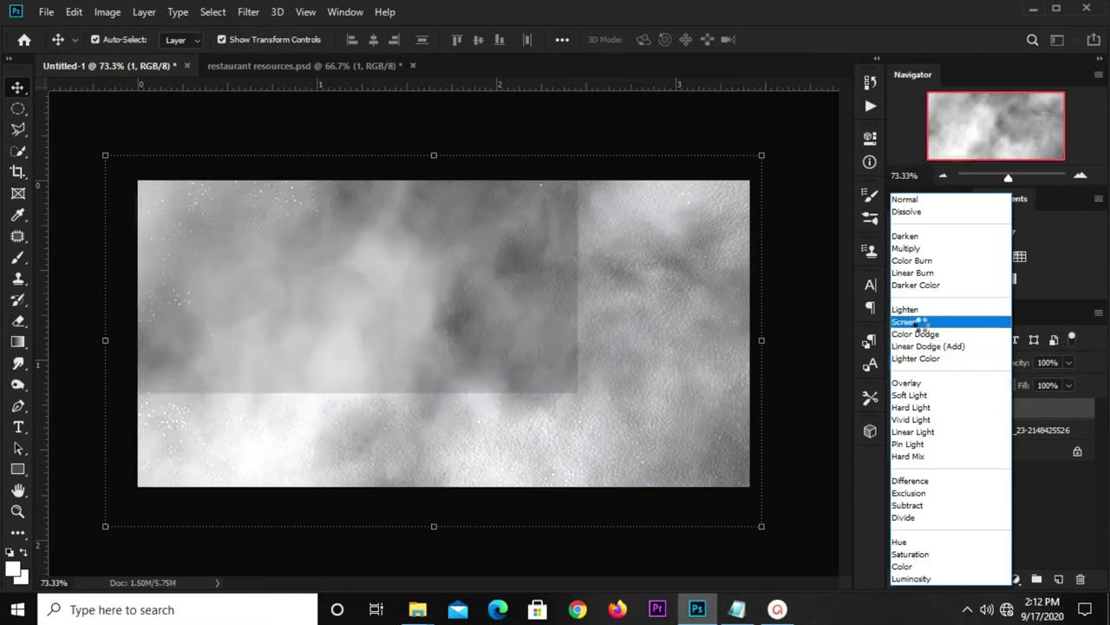
click(921, 323)
click(1069, 362)
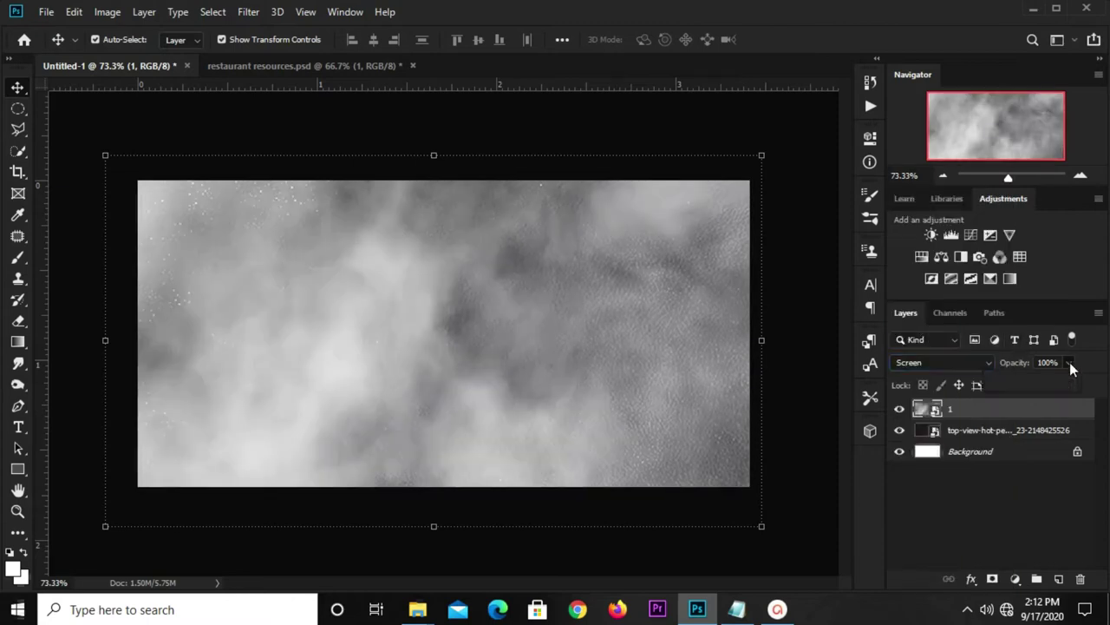
drag(1067, 384, 1014, 385)
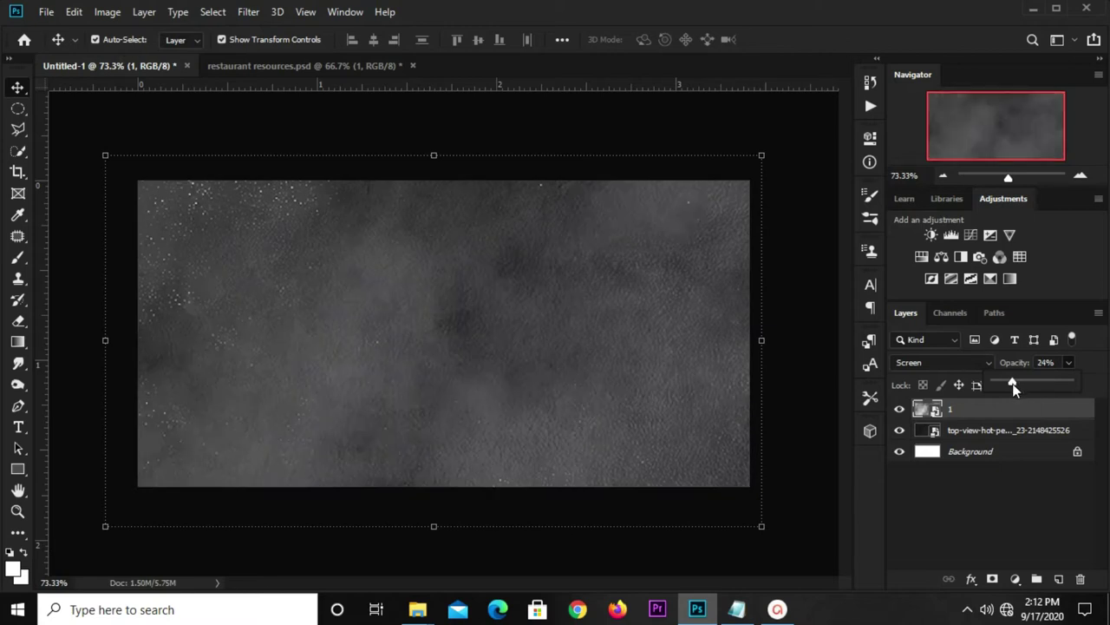
click(1046, 363)
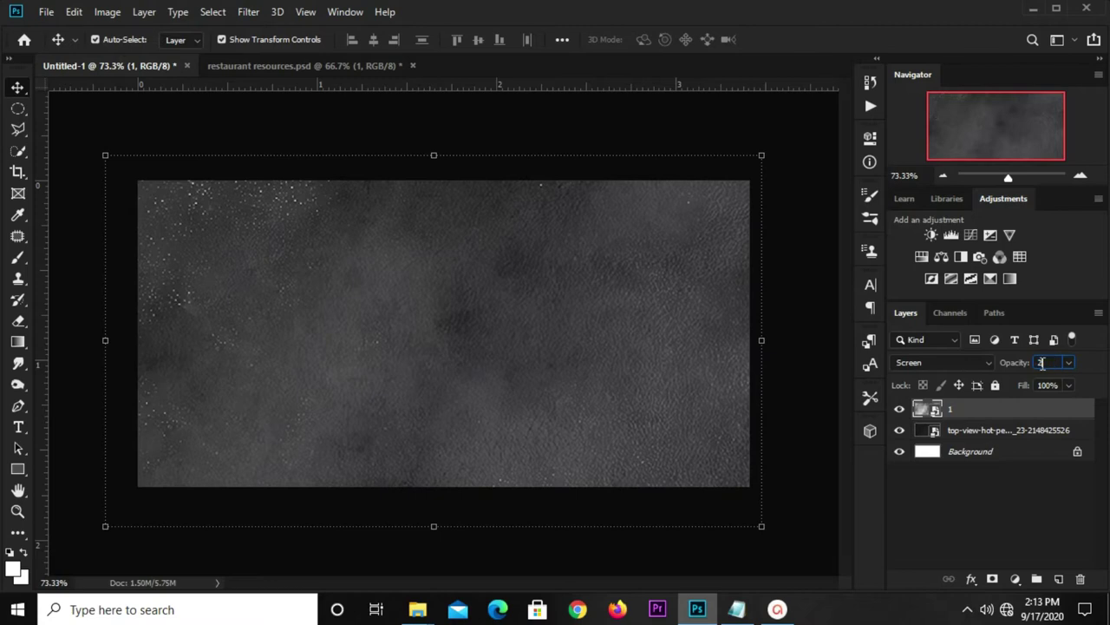
text(9)
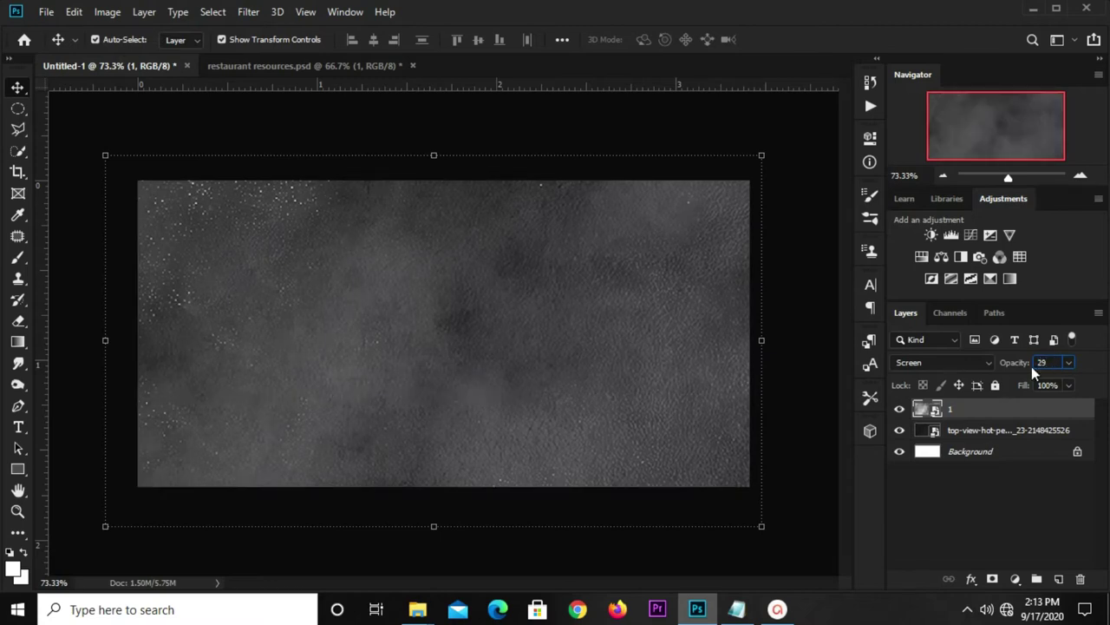
click(670, 131)
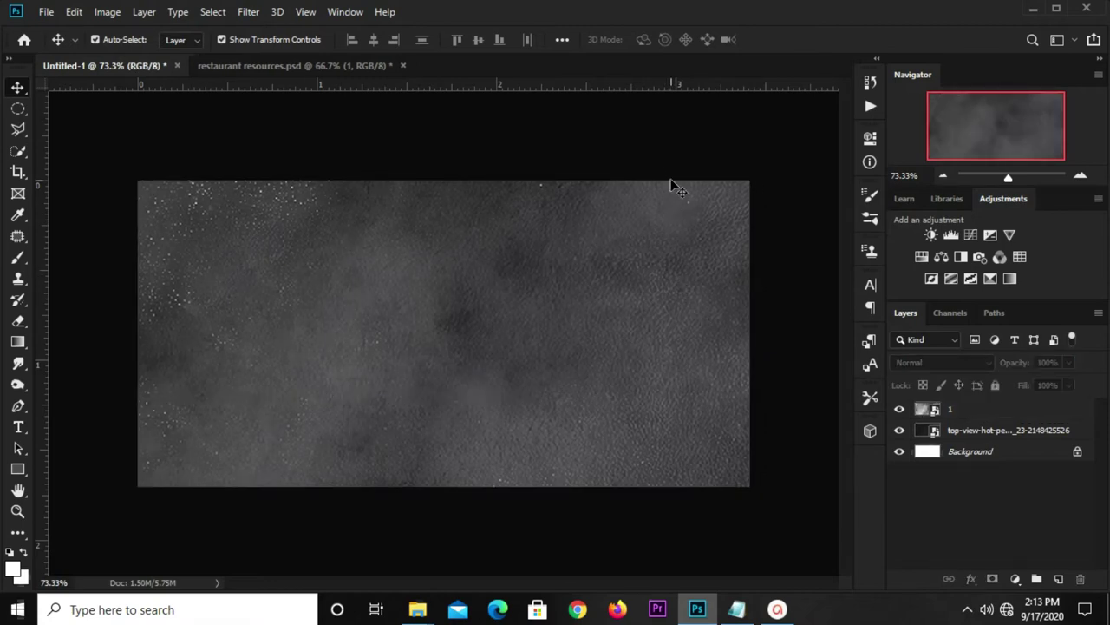
- Add a Hue/Saturation adjustment layer with lowered Lightness to darken the banner
click(1014, 576)
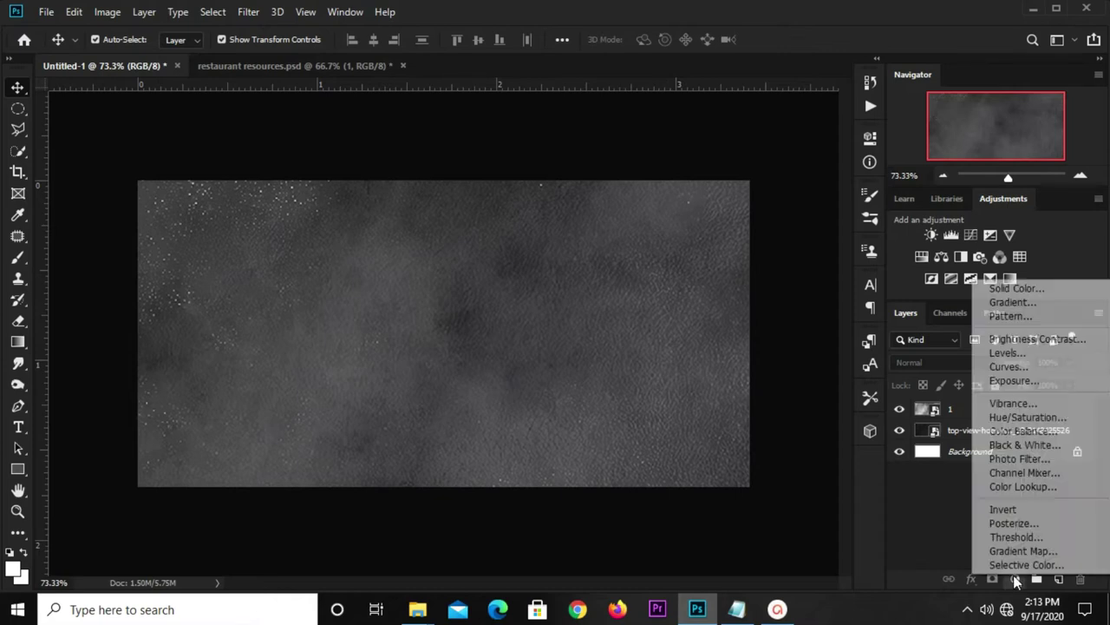
click(1022, 420)
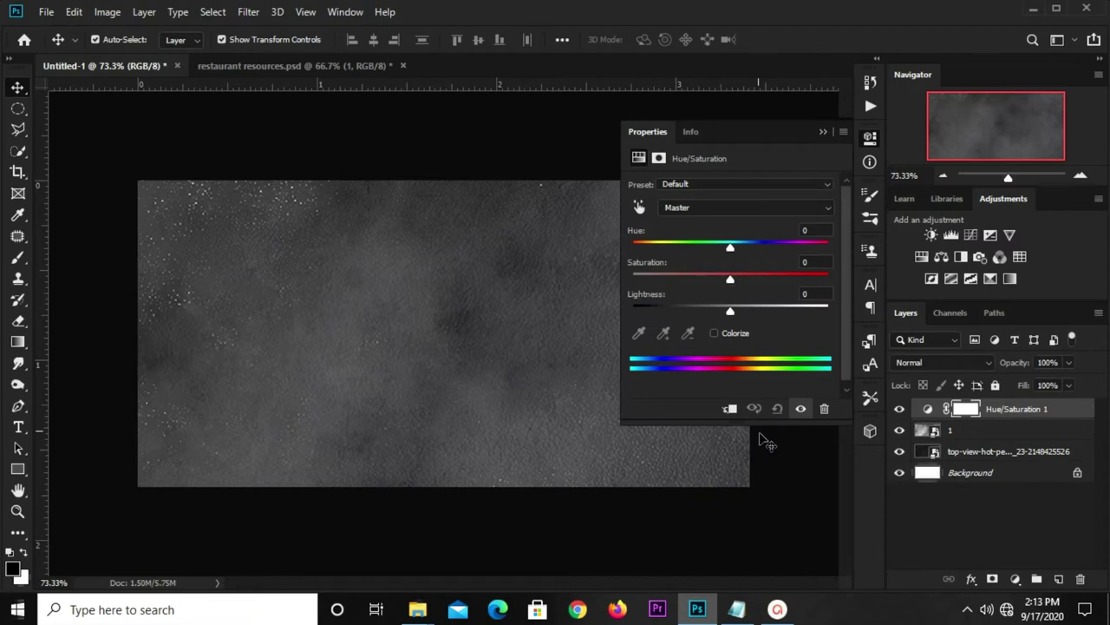
drag(731, 313, 690, 314)
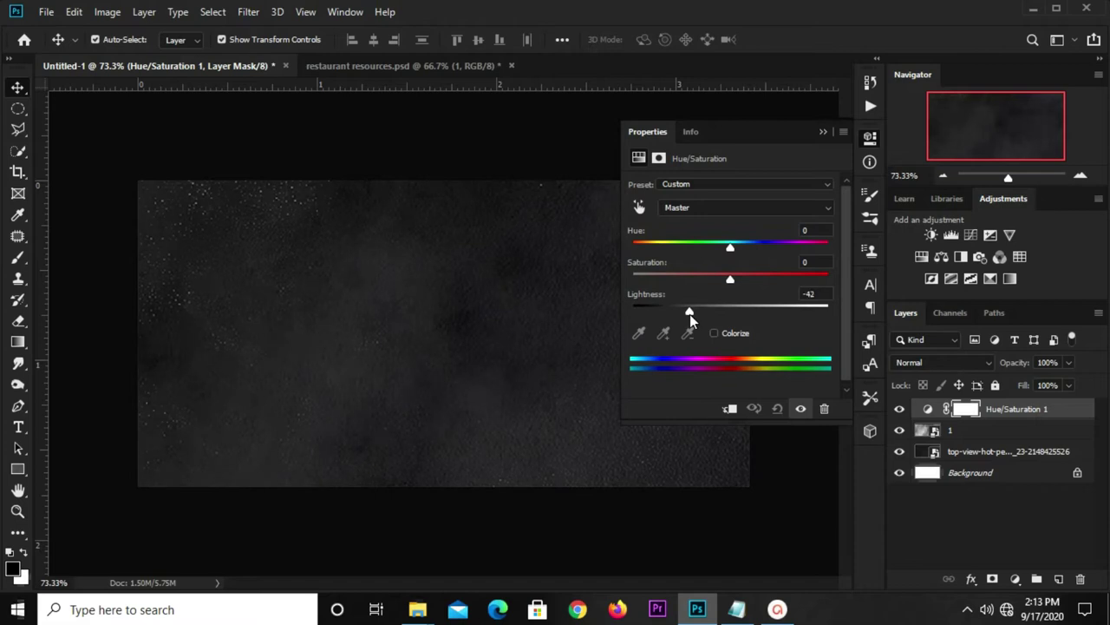
click(824, 132)
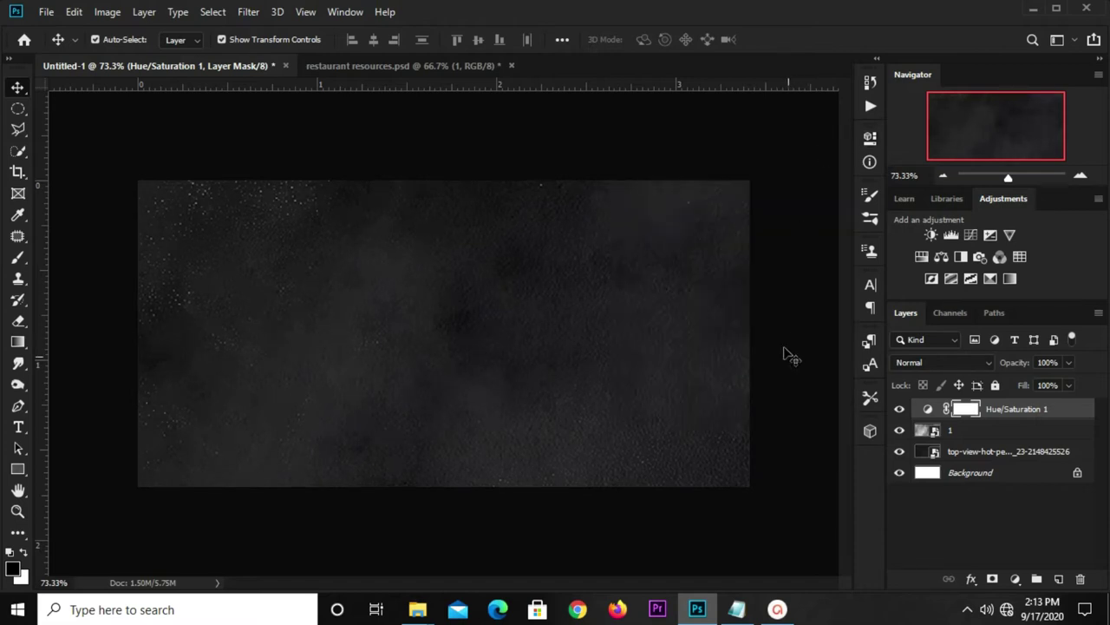
click(899, 410)
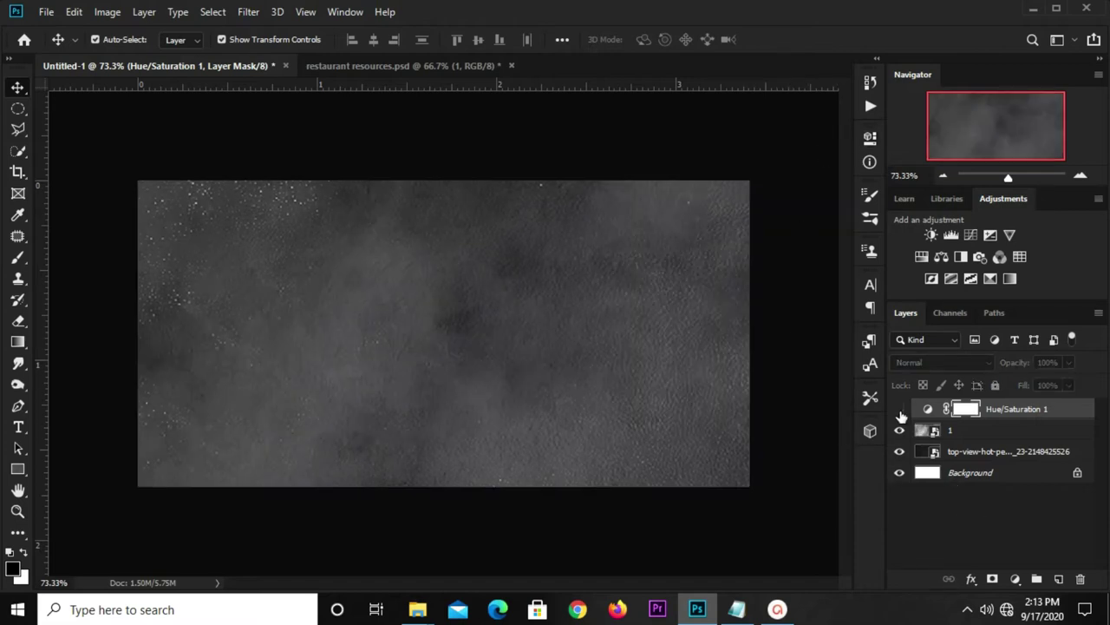
- Add a Curves adjustment layer with the curve pulled down to darken the midtones
click(1013, 579)
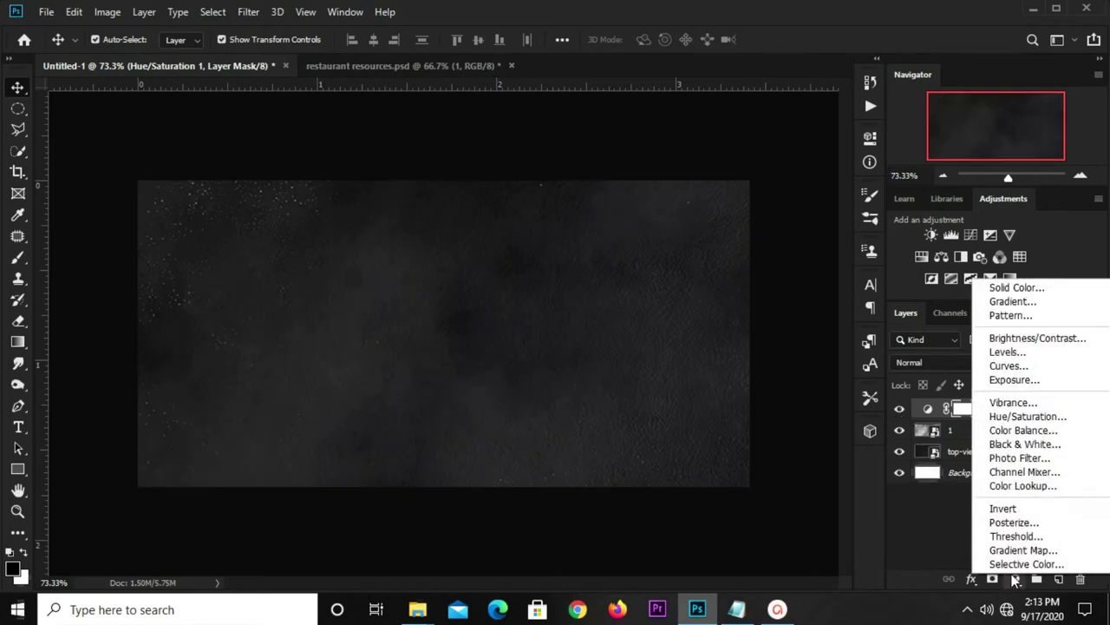
click(870, 137)
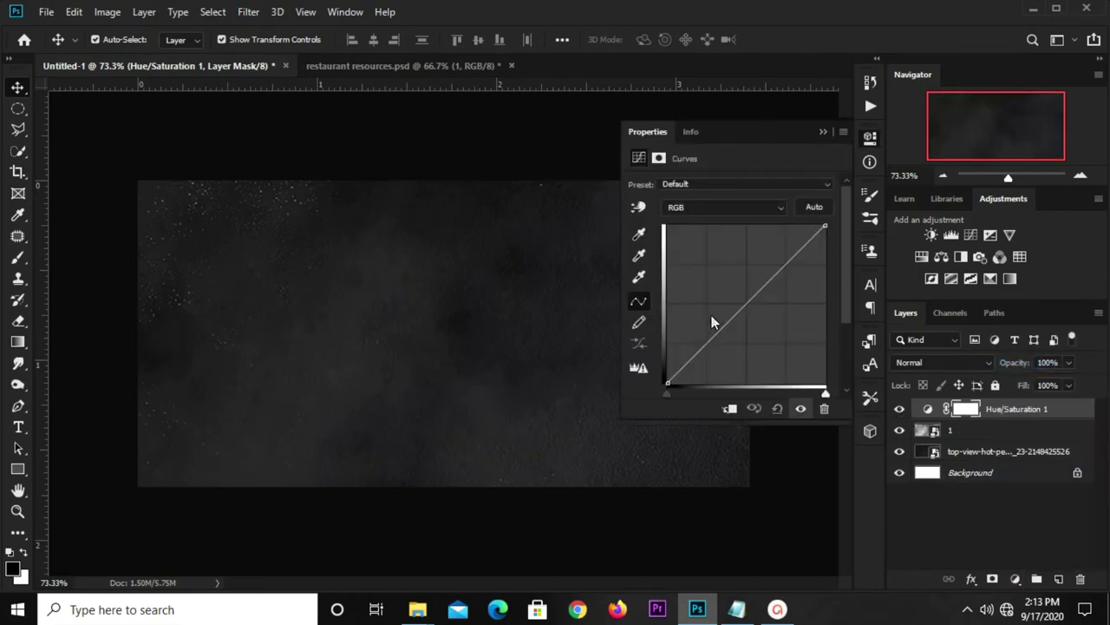
drag(734, 327, 724, 335)
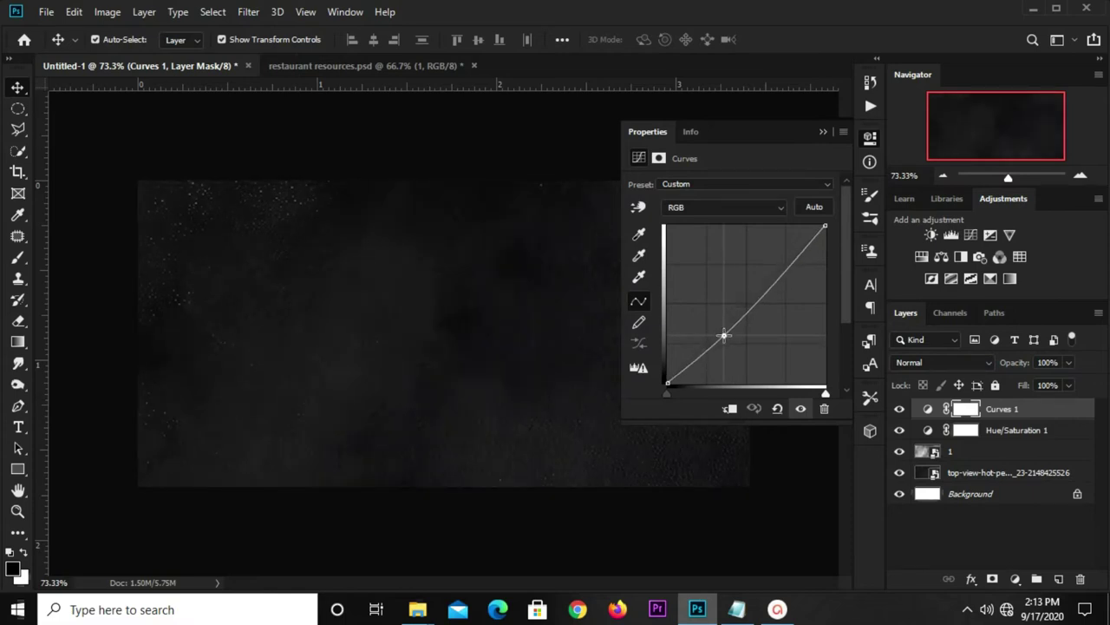
click(824, 133)
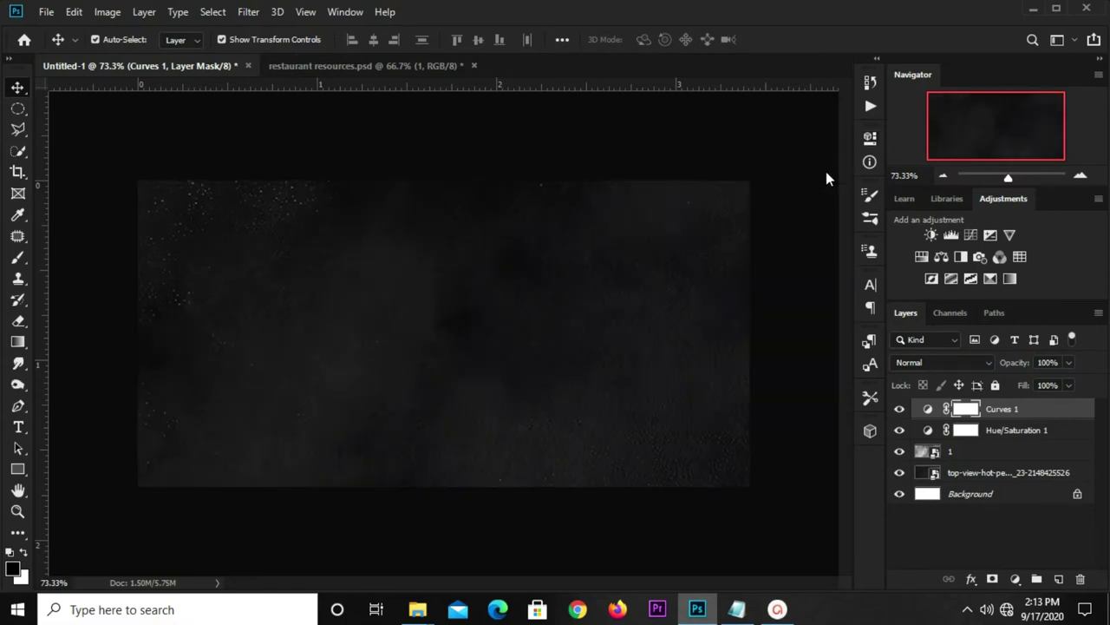
click(900, 410)
click(1069, 362)
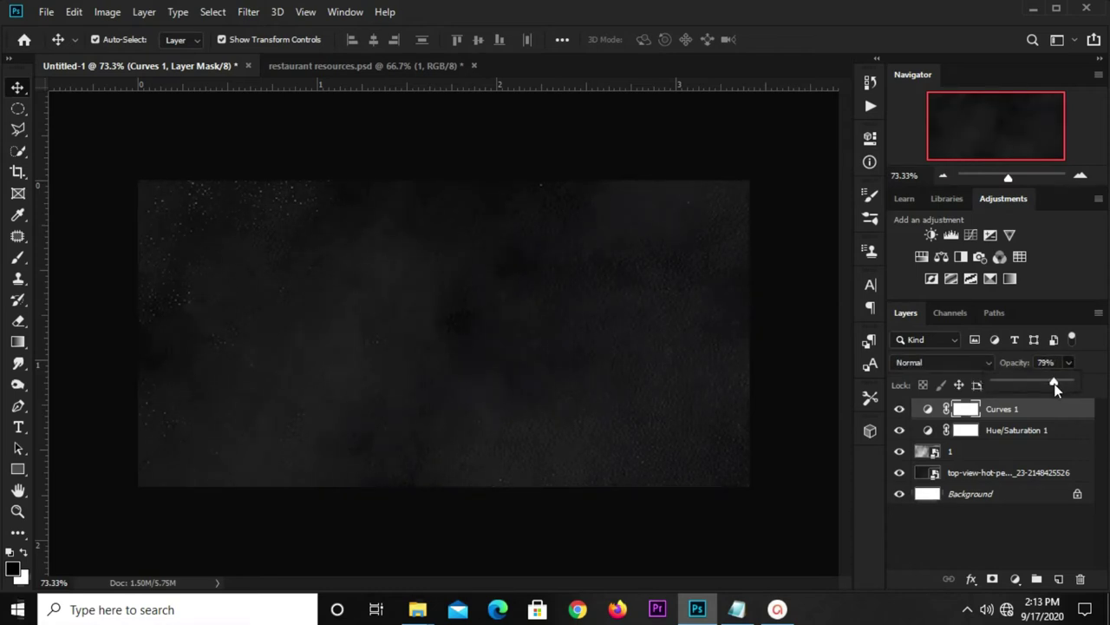
click(891, 414)
click(899, 409)
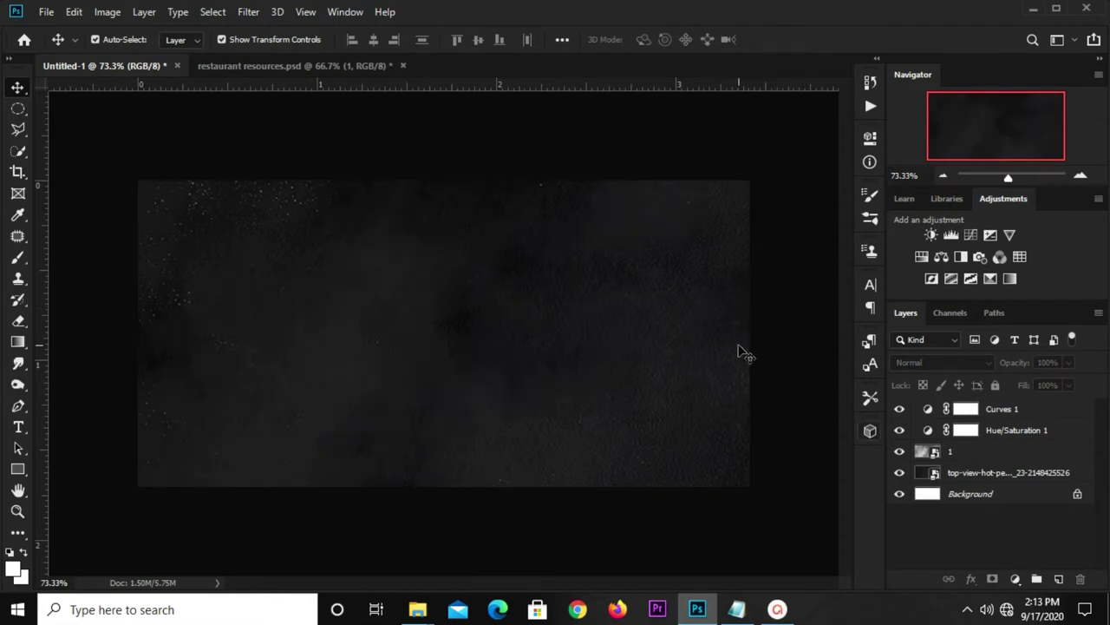
- Add a new empty layer on top and choose a soft 363 px Brush
scroll(691, 340, up, 1)
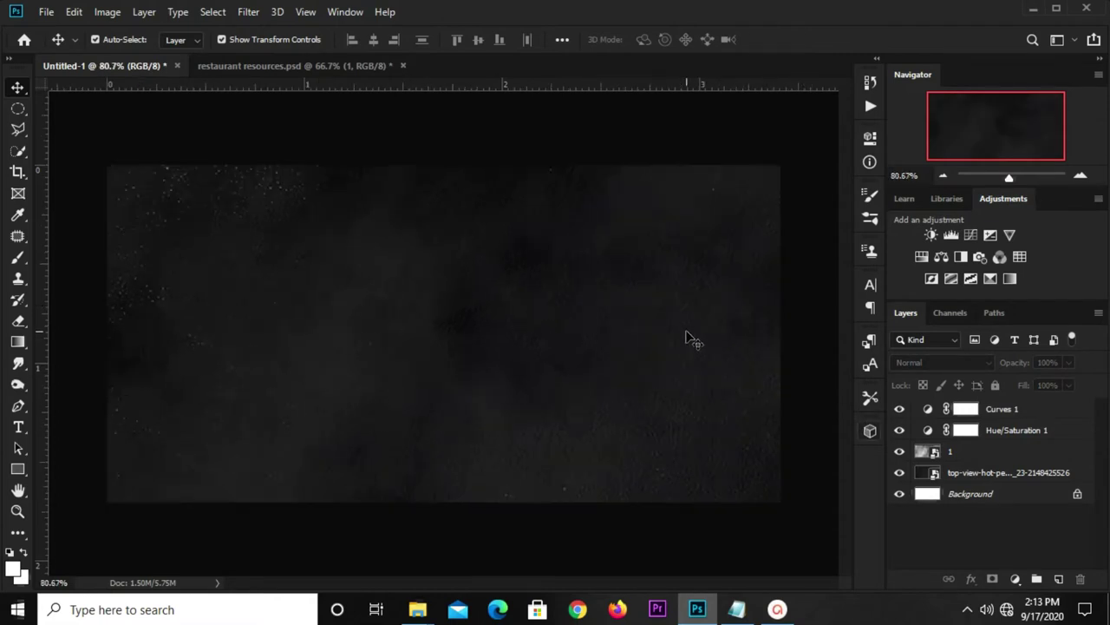
scroll(691, 340, down, 1)
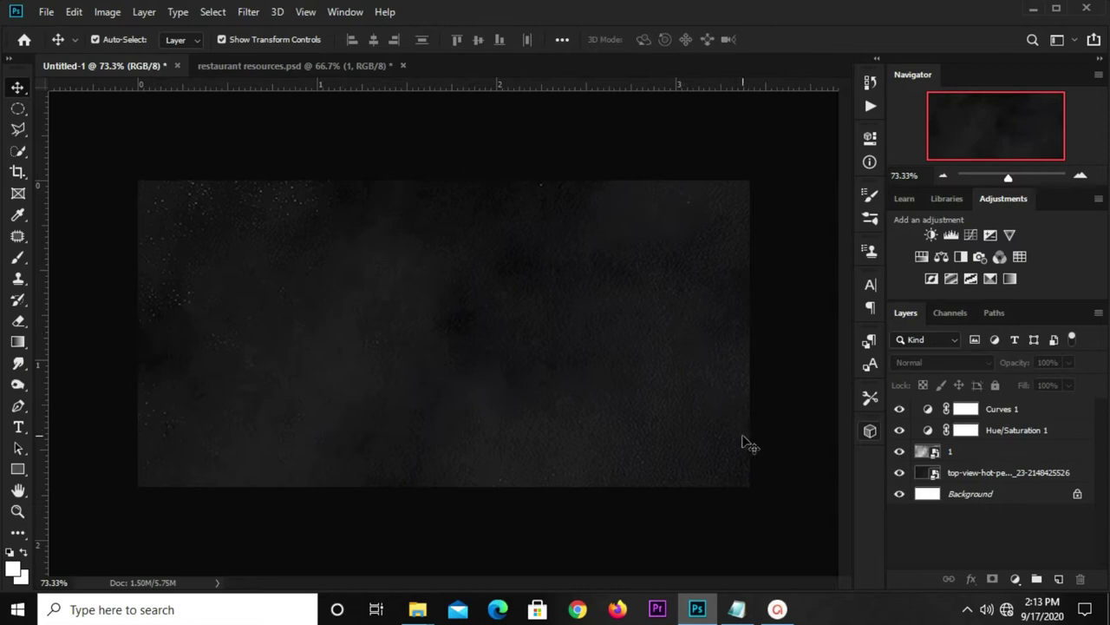
click(1058, 578)
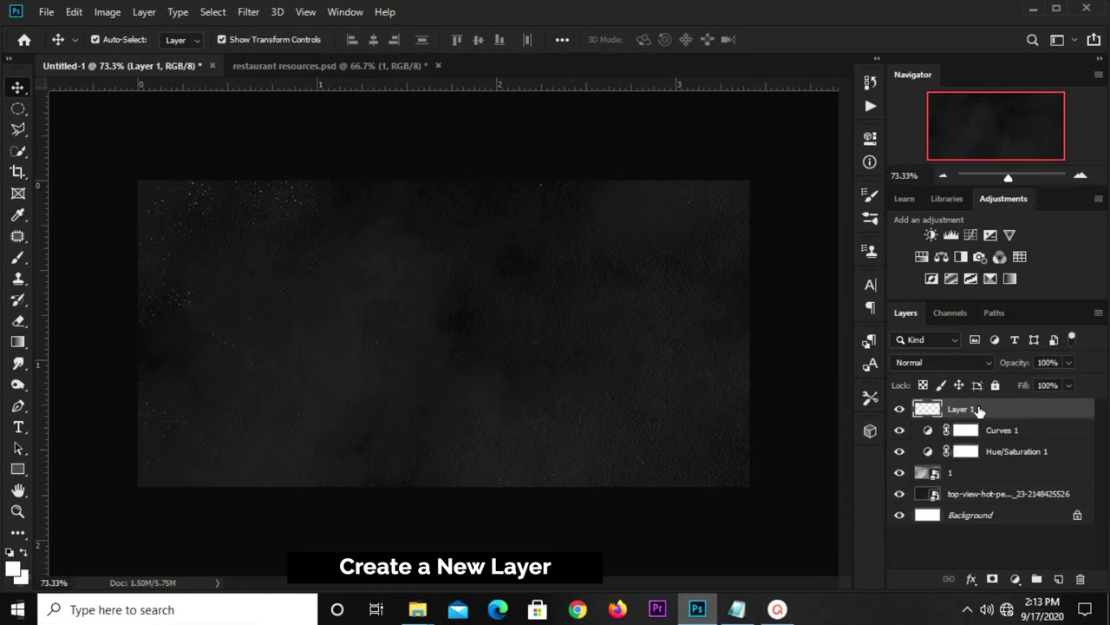
click(15, 259)
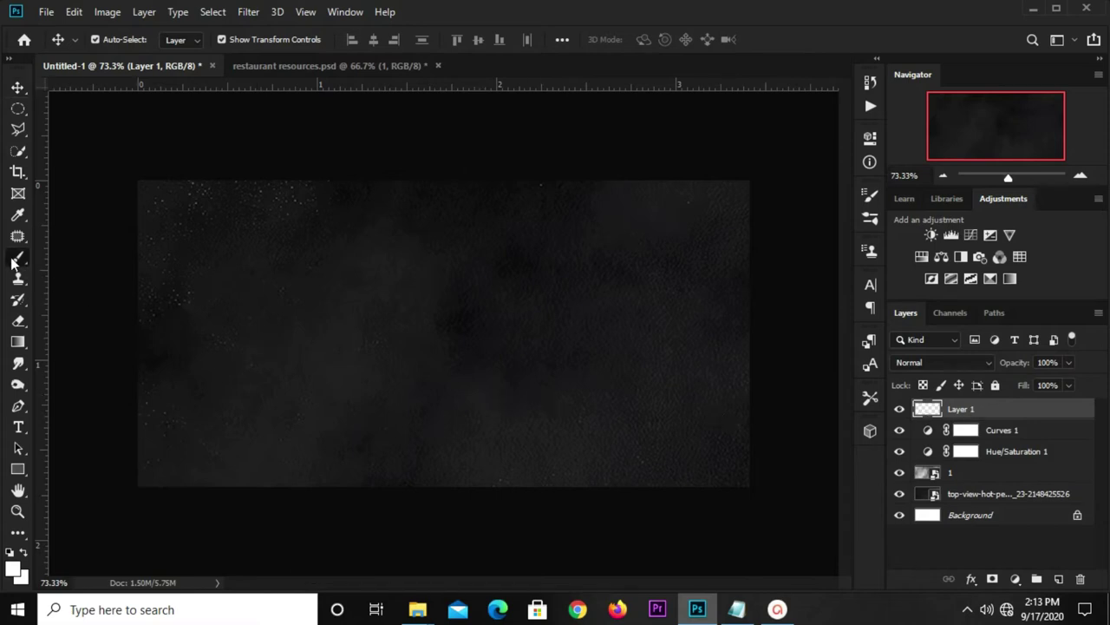
drag(14, 262, 37, 256)
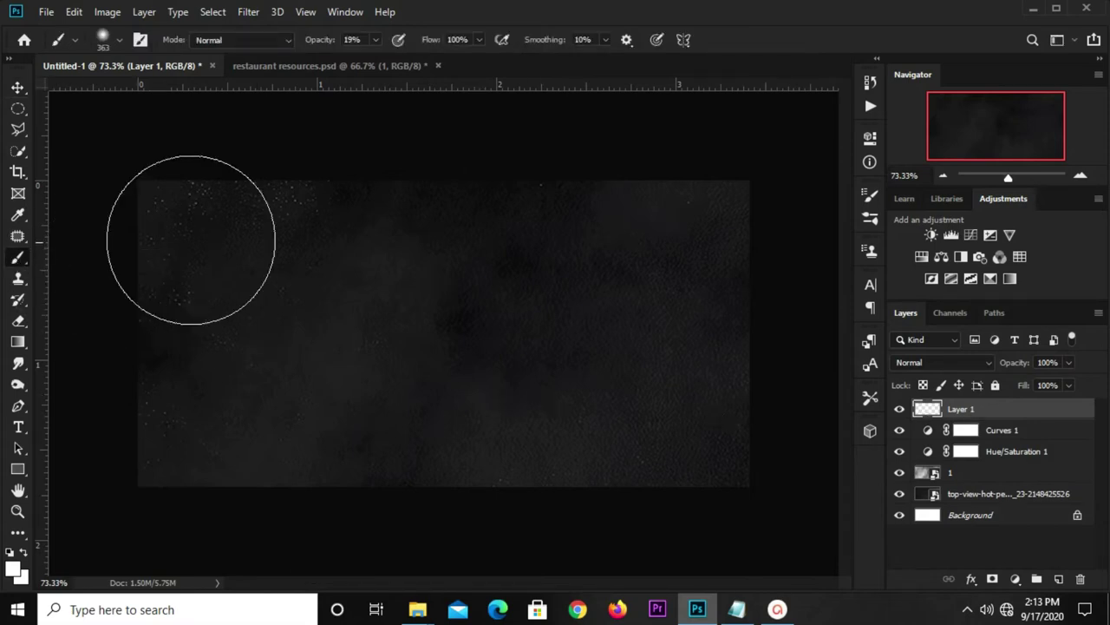
click(102, 41)
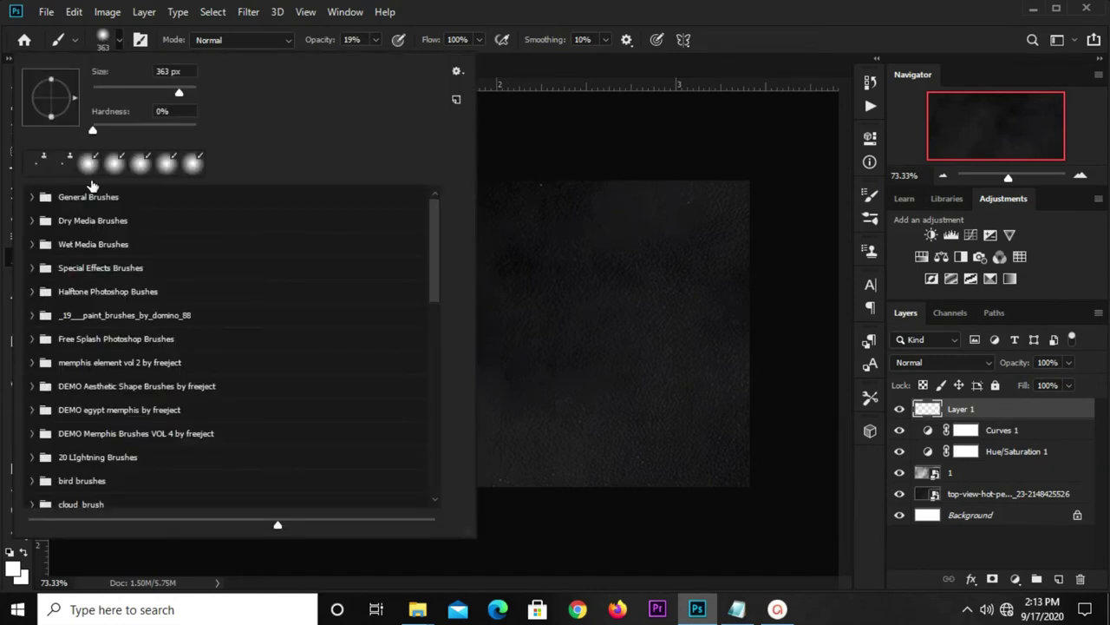
click(775, 35)
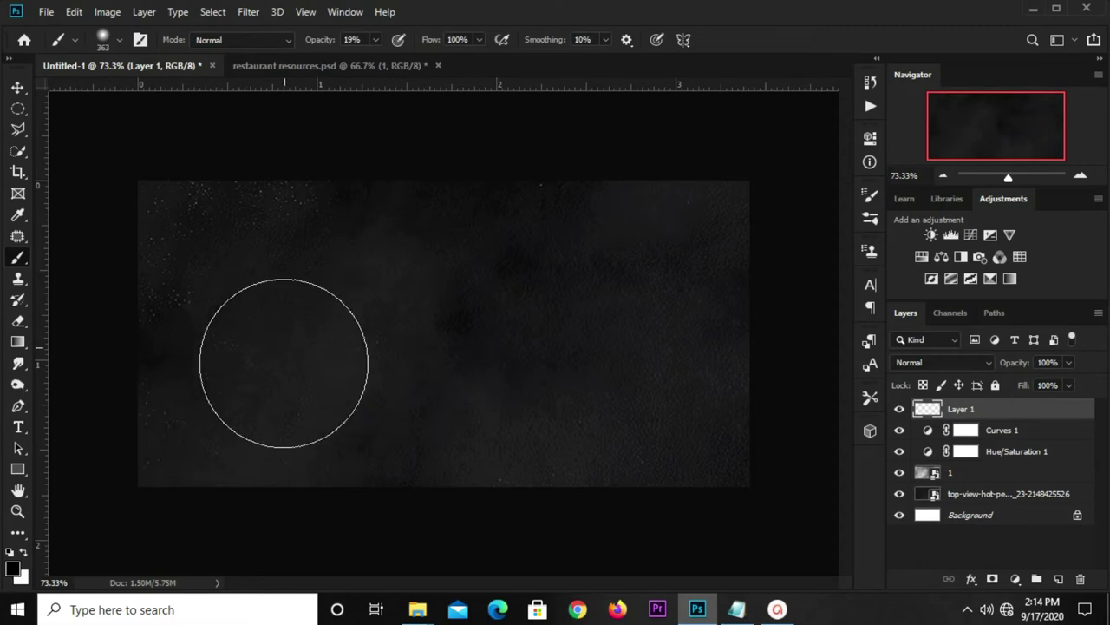
- Paint soft black shading over the background at 21% brush opacity
click(375, 39)
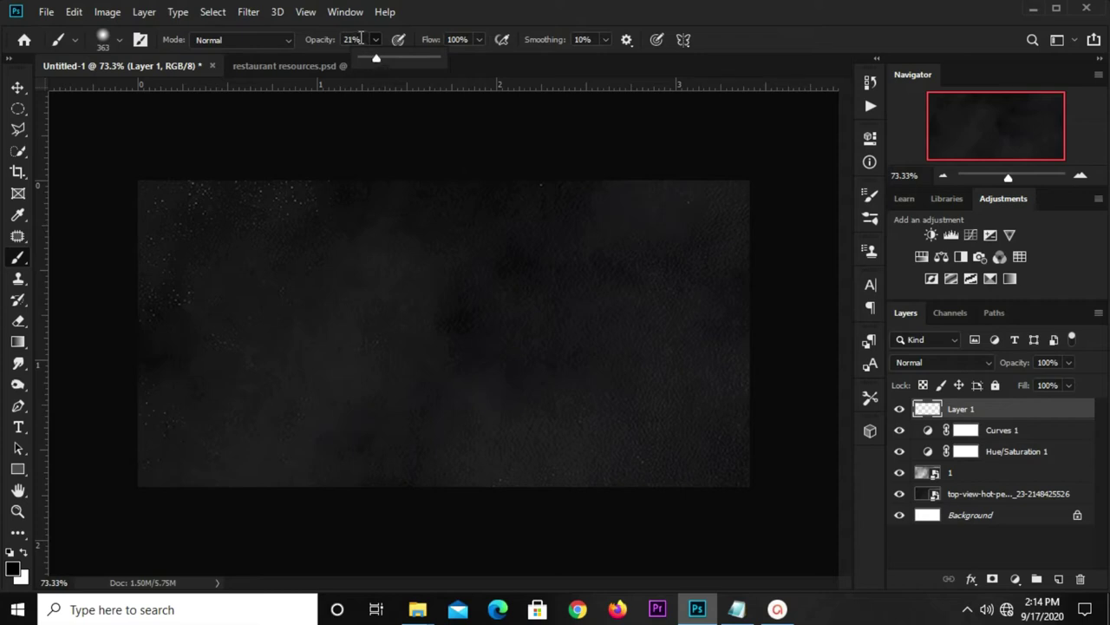
click(361, 38)
key(Return)
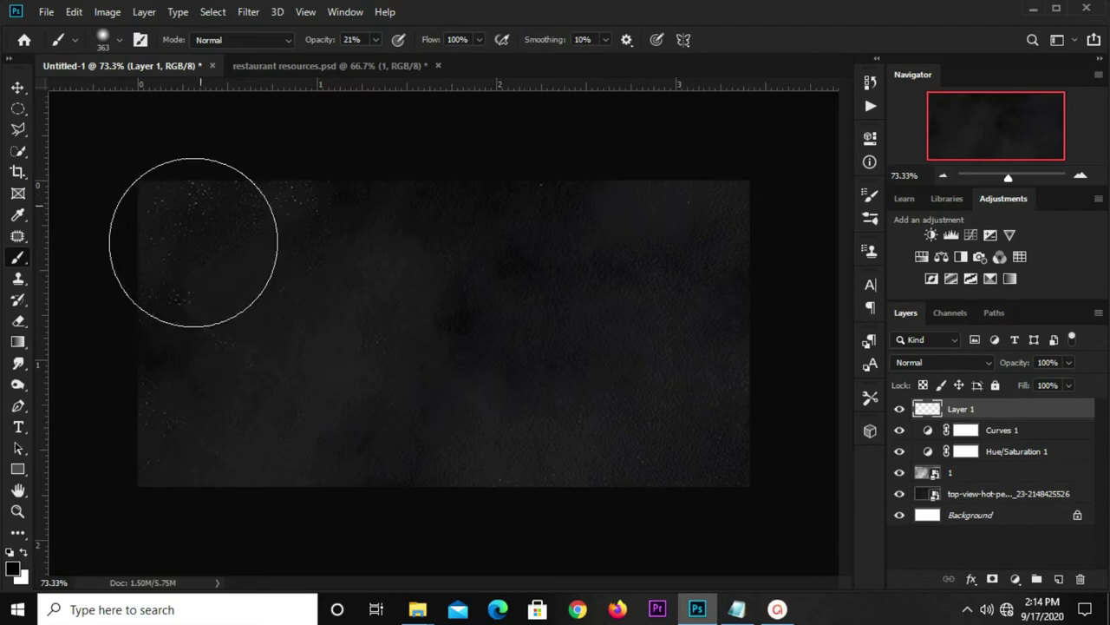
mouse_move(188, 337)
mouse_down()
mouse_move(382, 451)
mouse_move(575, 452)
mouse_move(627, 471)
mouse_move(696, 436)
mouse_move(682, 228)
mouse_move(443, 189)
mouse_move(226, 186)
mouse_move(144, 248)
mouse_move(491, 335)
mouse_move(387, 338)
mouse_move(587, 425)
mouse_move(592, 441)
mouse_move(253, 466)
mouse_move(154, 304)
mouse_move(124, 229)
mouse_move(141, 208)
mouse_move(159, 474)
mouse_move(395, 377)
mouse_move(327, 320)
mouse_move(619, 255)
mouse_move(720, 203)
mouse_move(684, 248)
mouse_move(664, 220)
mouse_move(612, 200)
mouse_move(528, 396)
mouse_move(636, 437)
mouse_move(570, 476)
mouse_move(702, 458)
mouse_move(373, 476)
mouse_move(175, 345)
mouse_up()
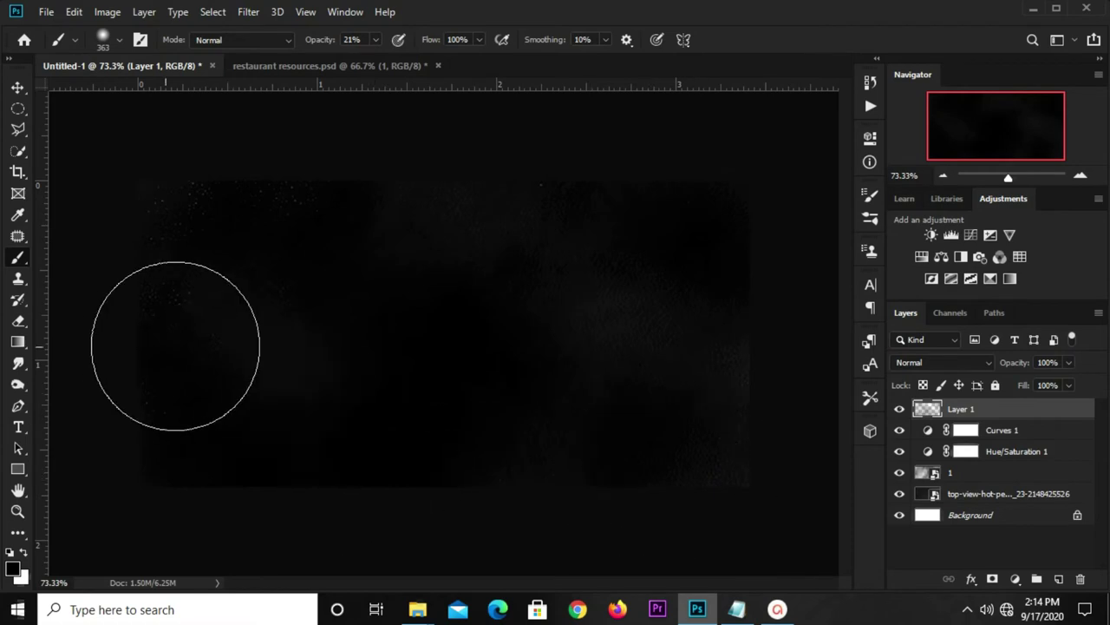
- Reduce the painted Layer 1 to 73% opacity
click(17, 87)
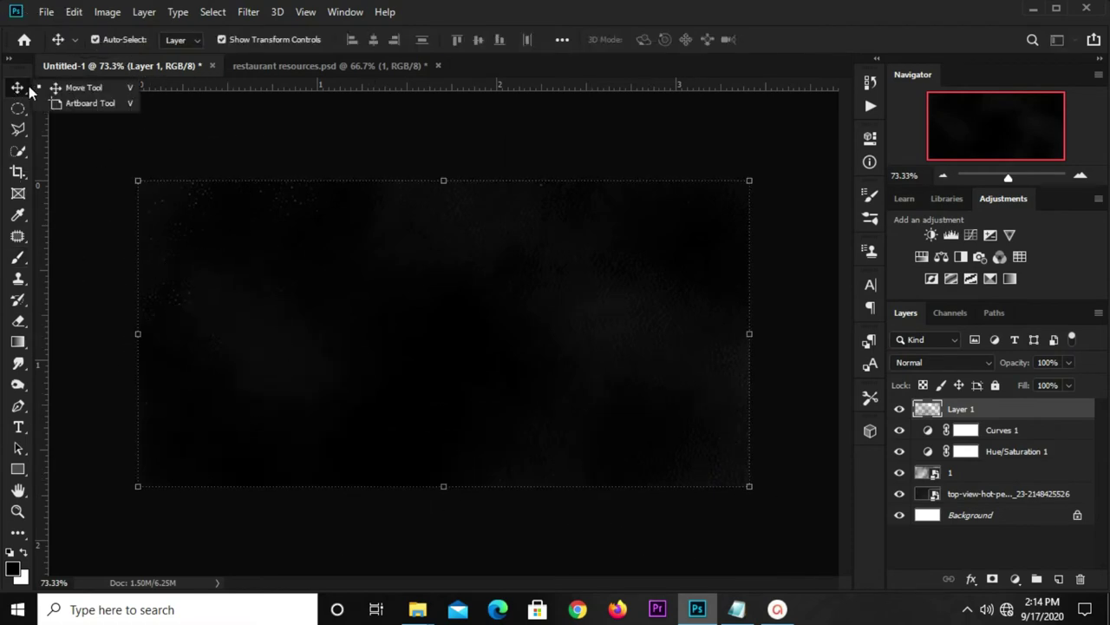
click(95, 88)
click(178, 138)
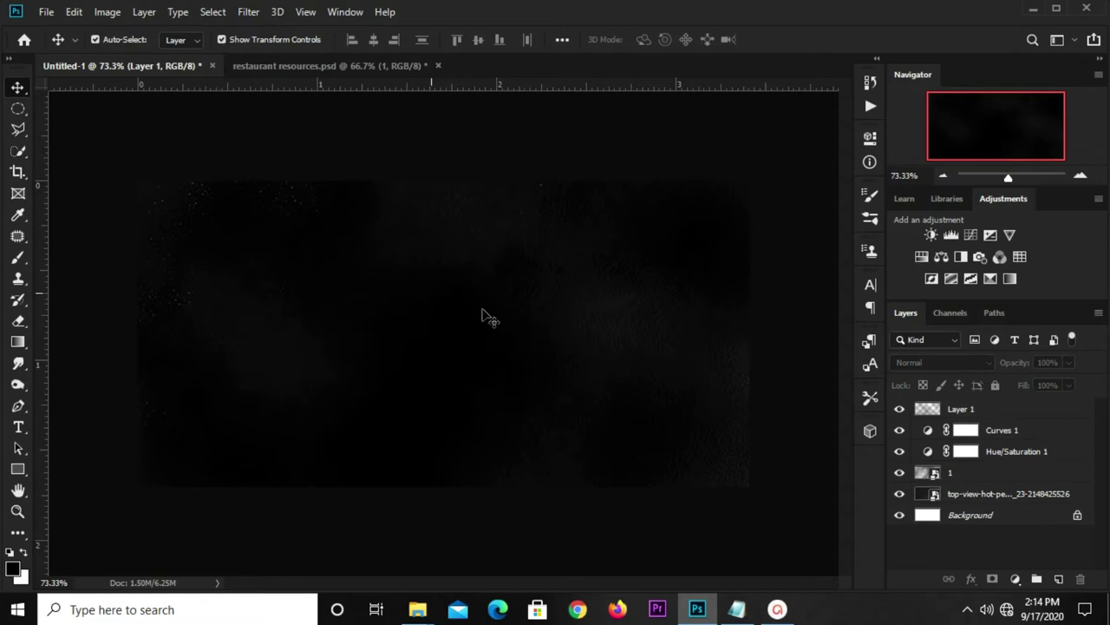
click(1008, 415)
drag(1066, 364, 1060, 380)
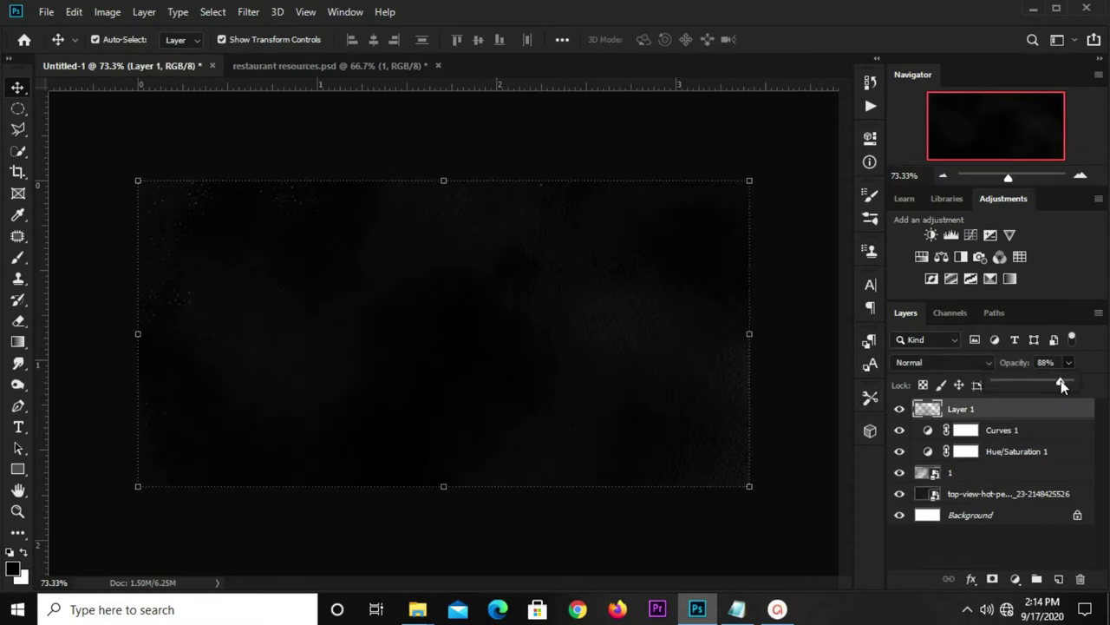
click(899, 409)
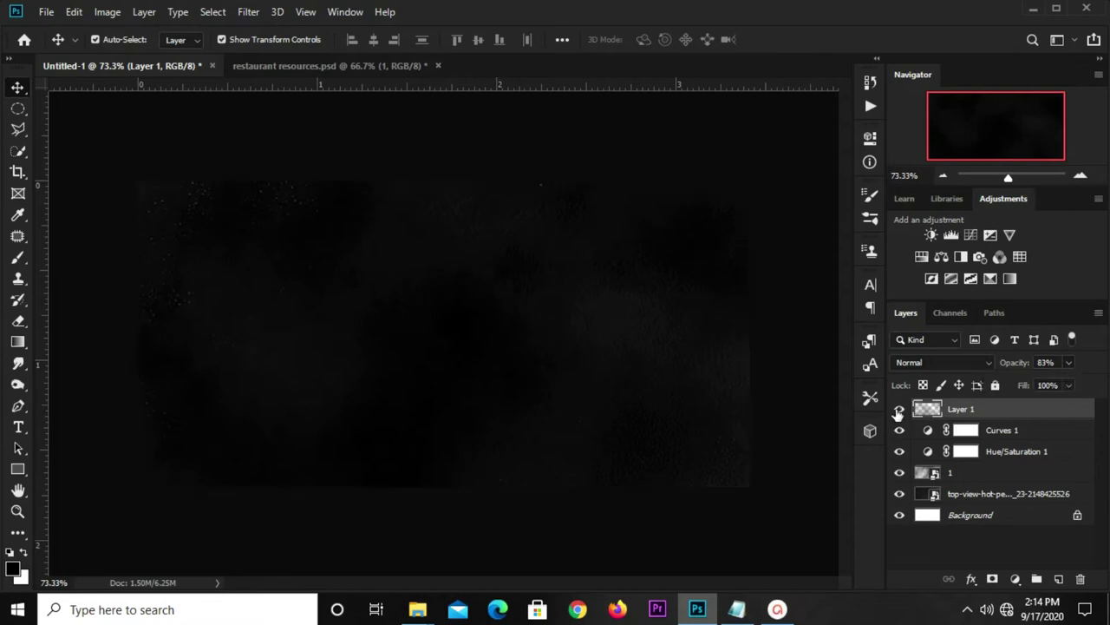
click(899, 410)
click(1067, 365)
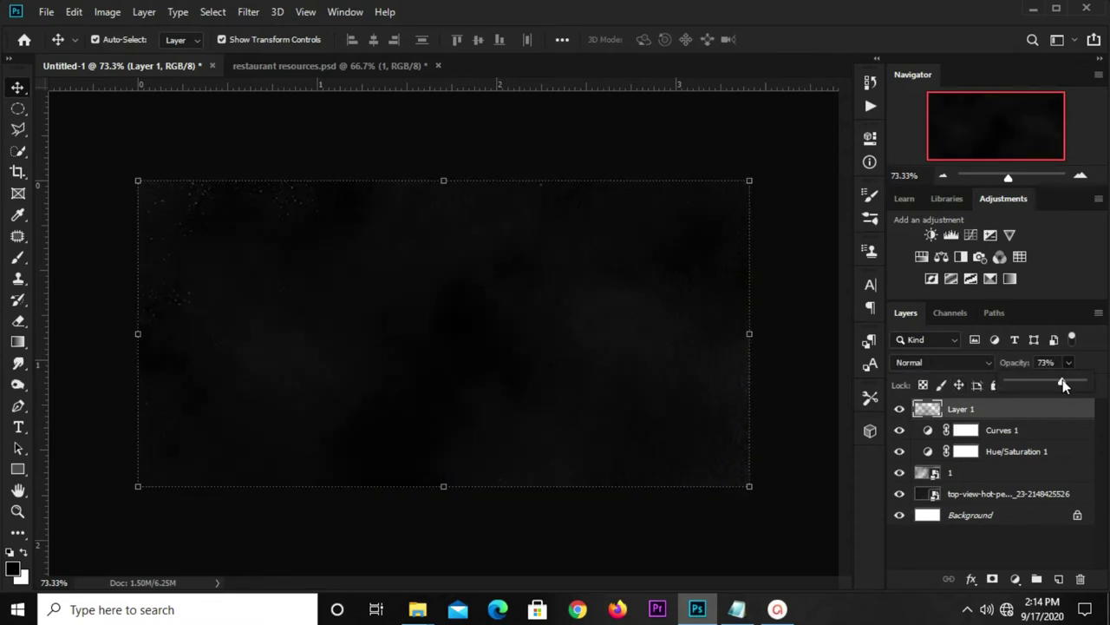
click(781, 255)
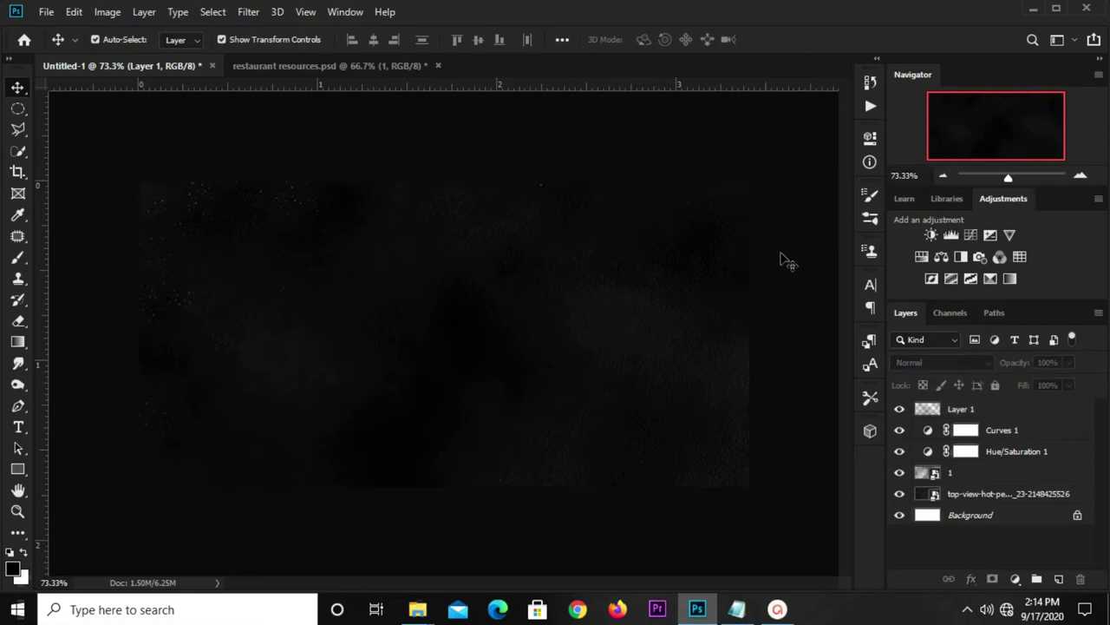
click(900, 409)
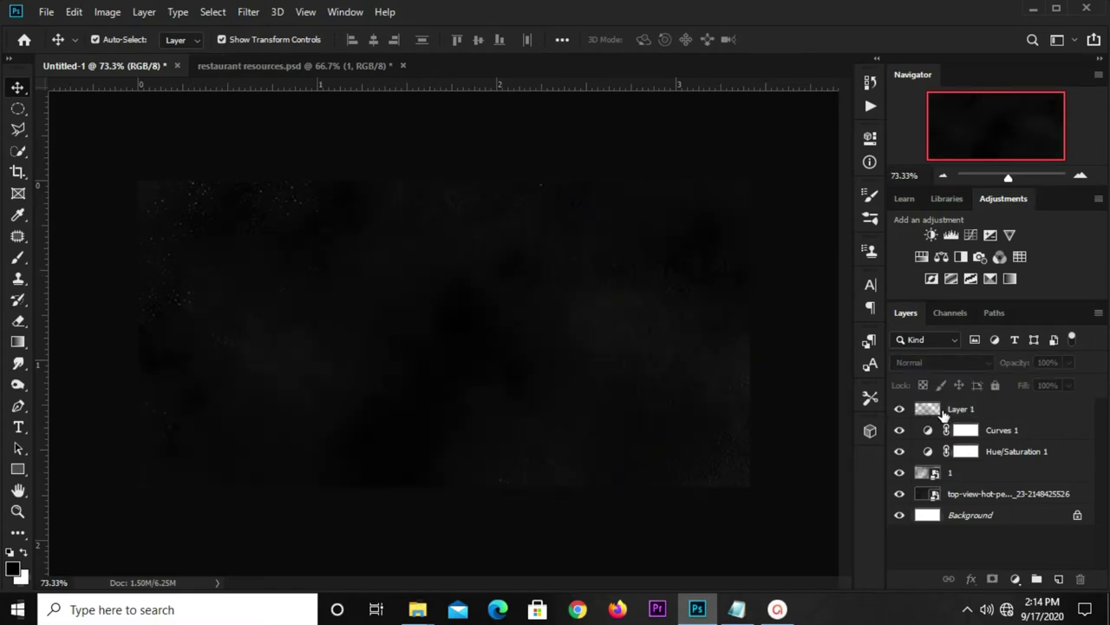
- Lock Layer 1 completely with Lock All
click(945, 412)
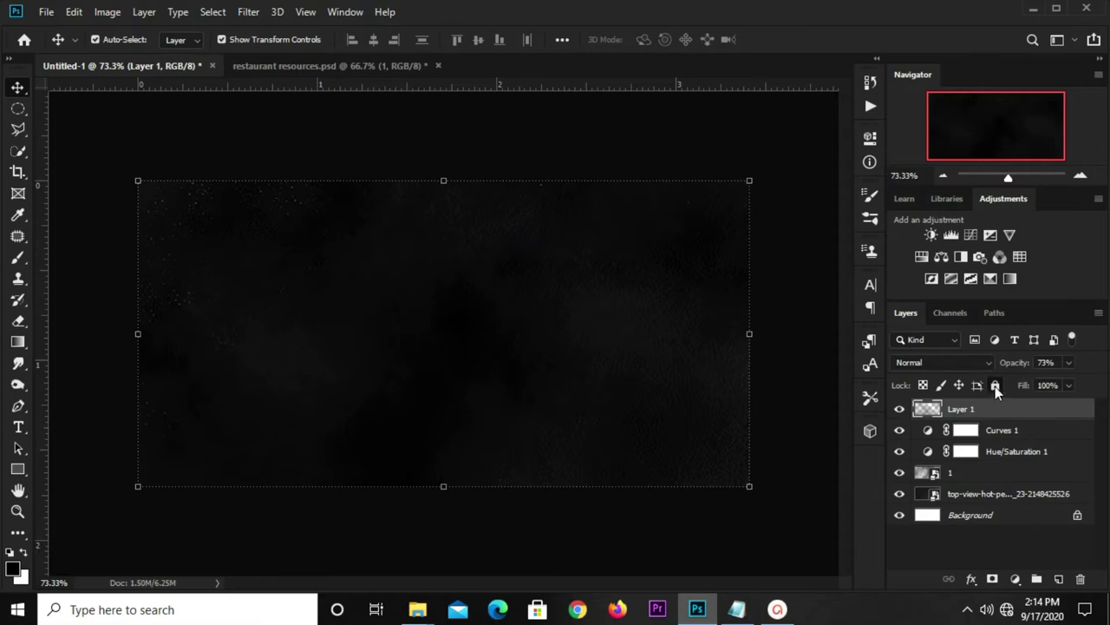
click(995, 385)
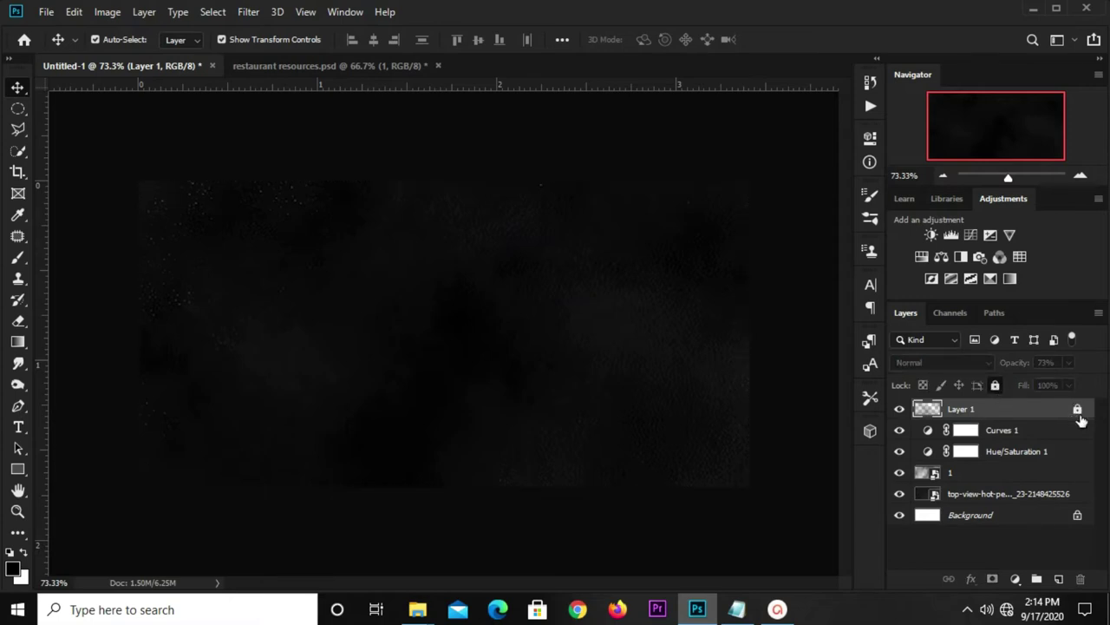
click(700, 128)
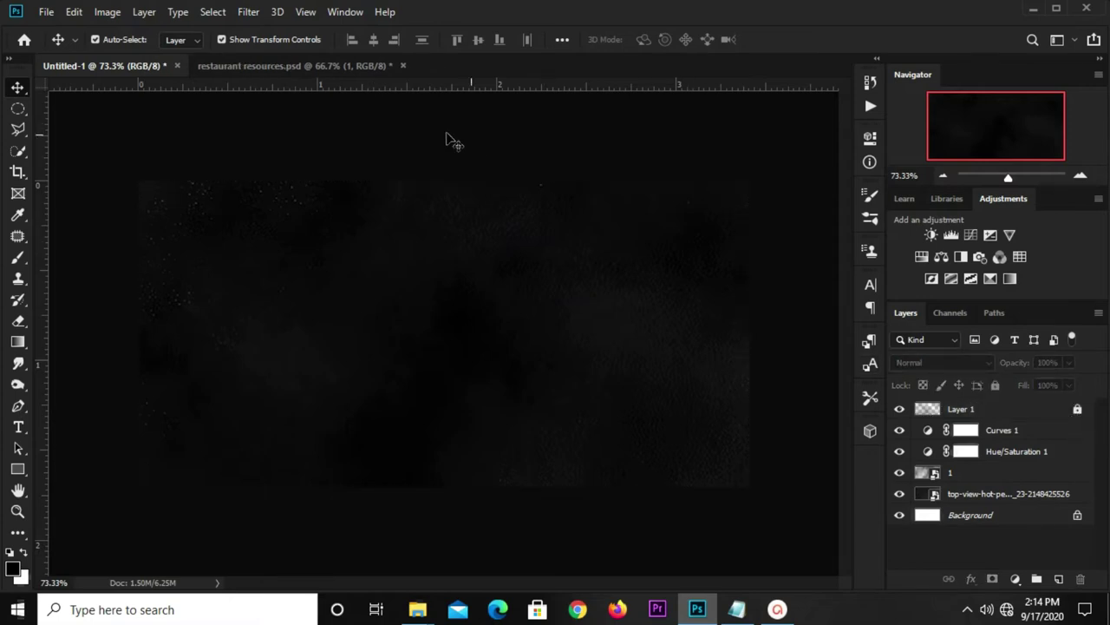
- Copy the fried chicken plate (Layer 2 copy) into the banner and move it right
click(288, 67)
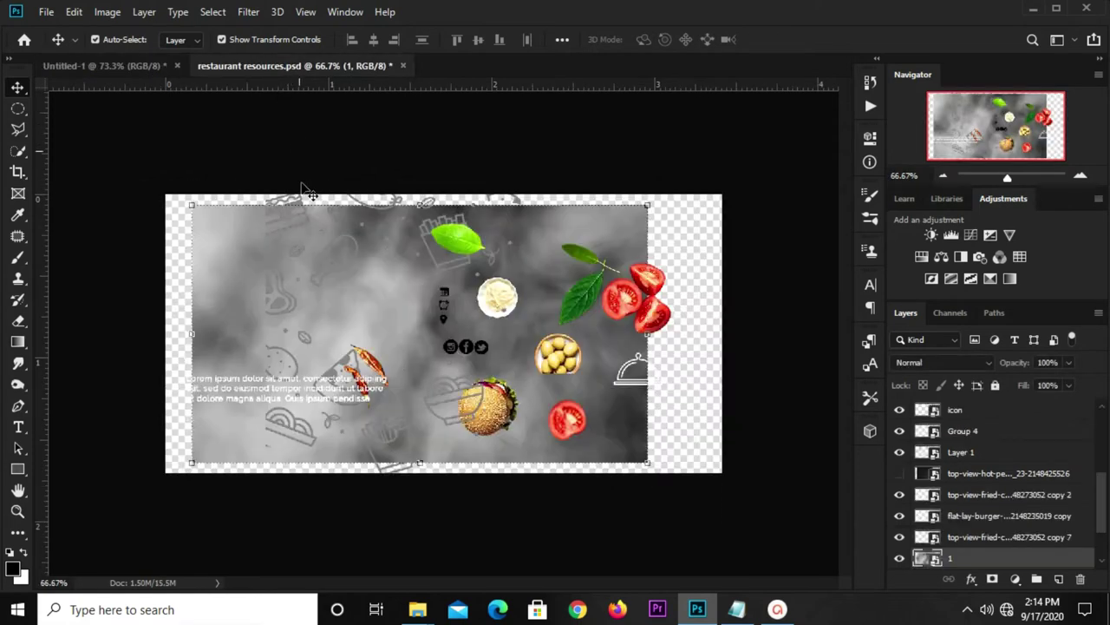
click(900, 558)
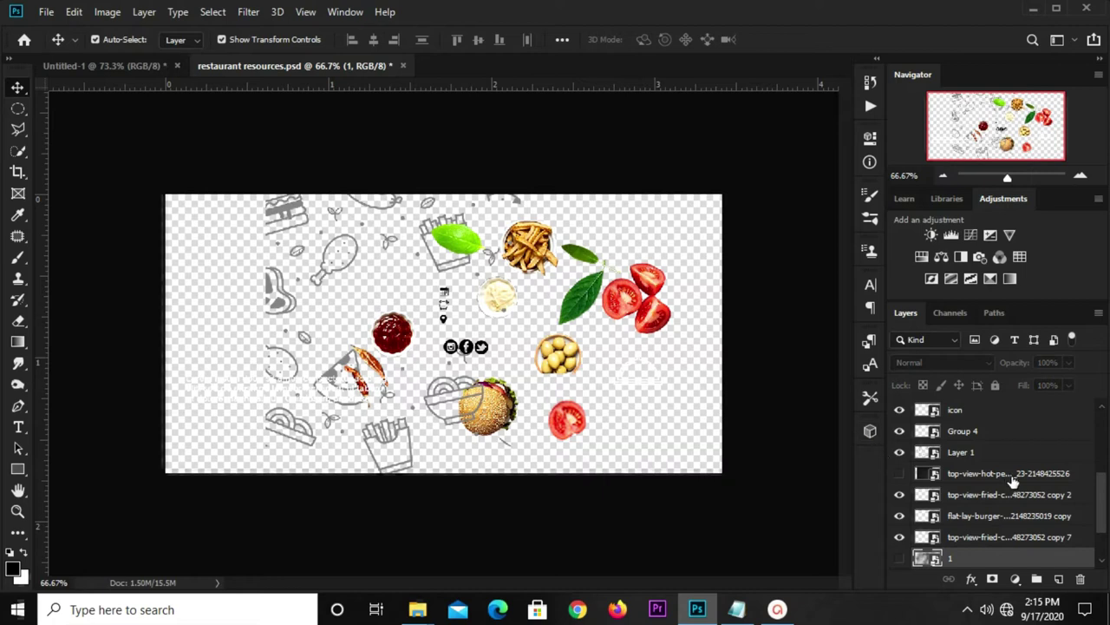
scroll(906, 519, up, 3)
scroll(906, 519, up, 3)
click(900, 537)
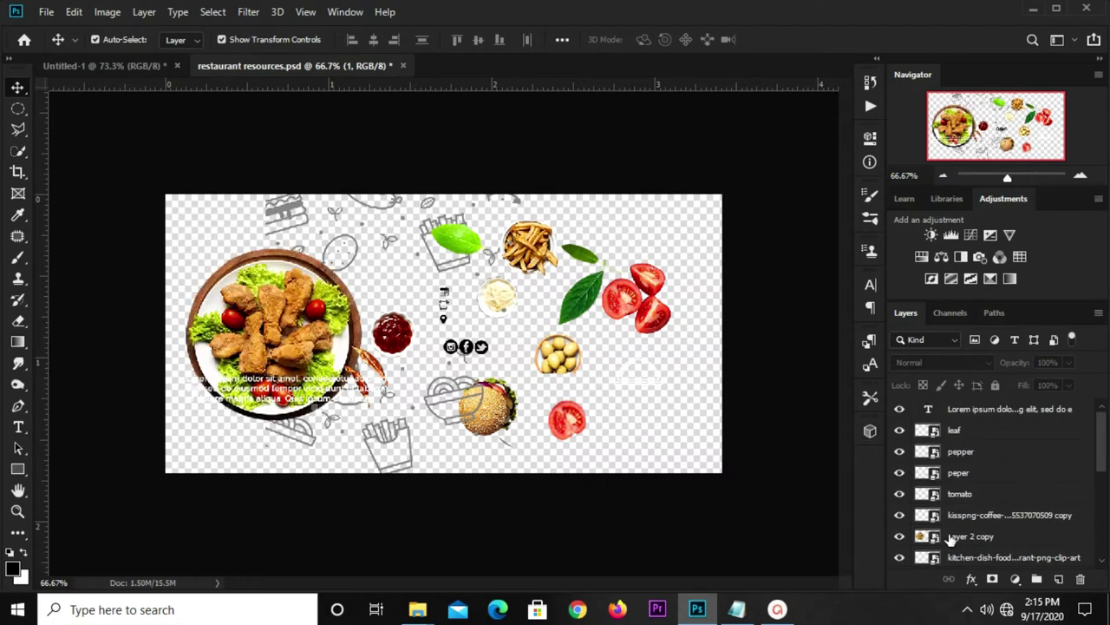
click(963, 536)
key(ctrl+c)
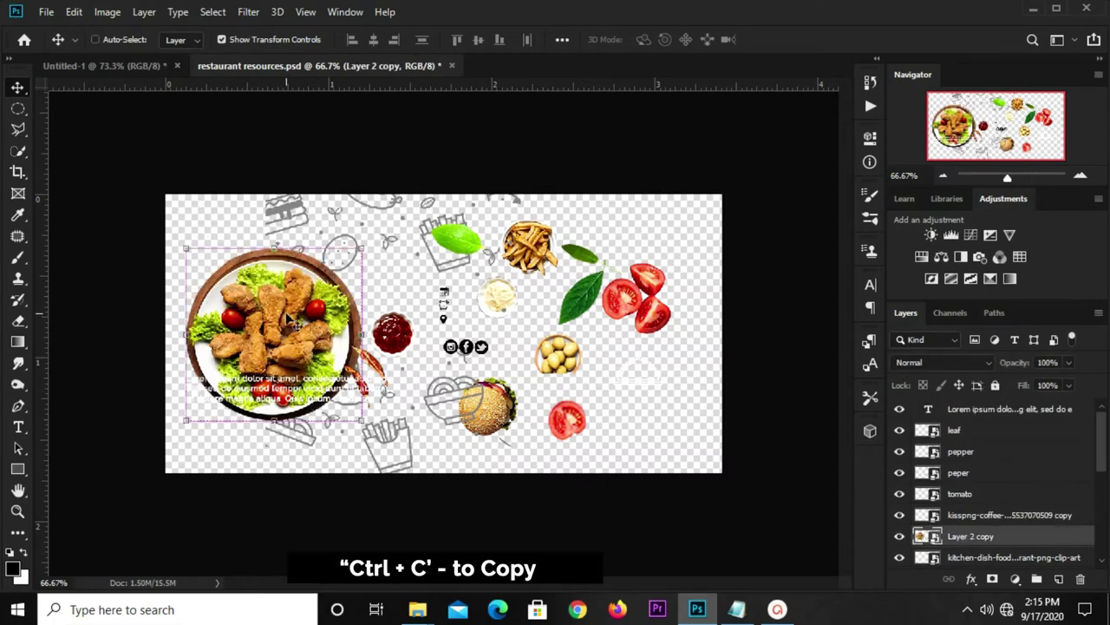
click(105, 65)
key(ctrl+v)
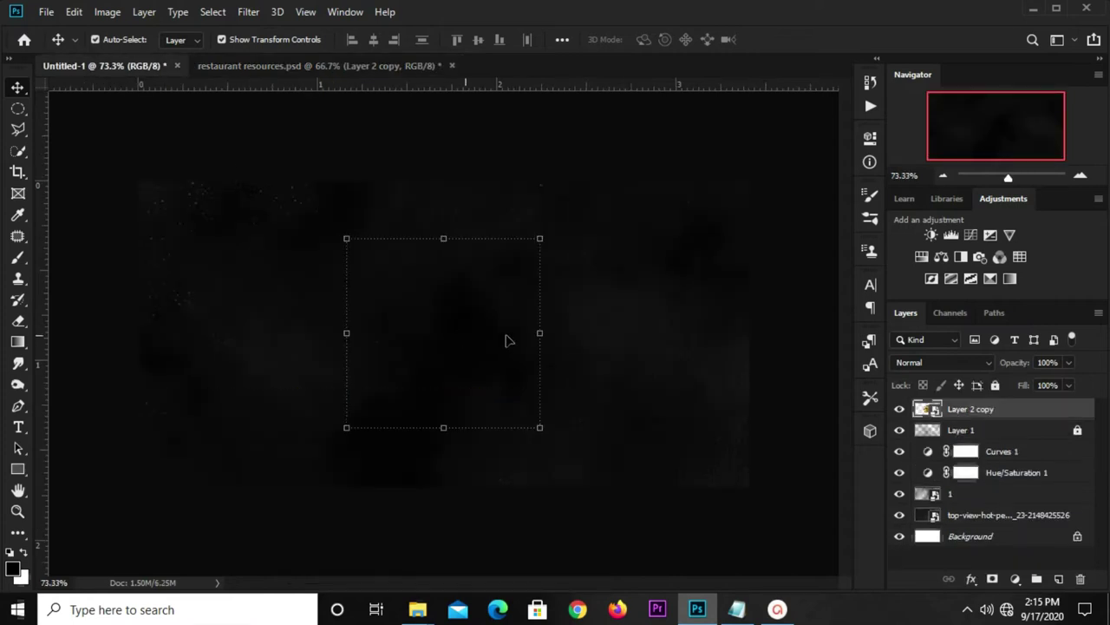
mouse_move(431, 347)
mouse_down()
mouse_move(590, 347)
mouse_move(580, 354)
mouse_up()
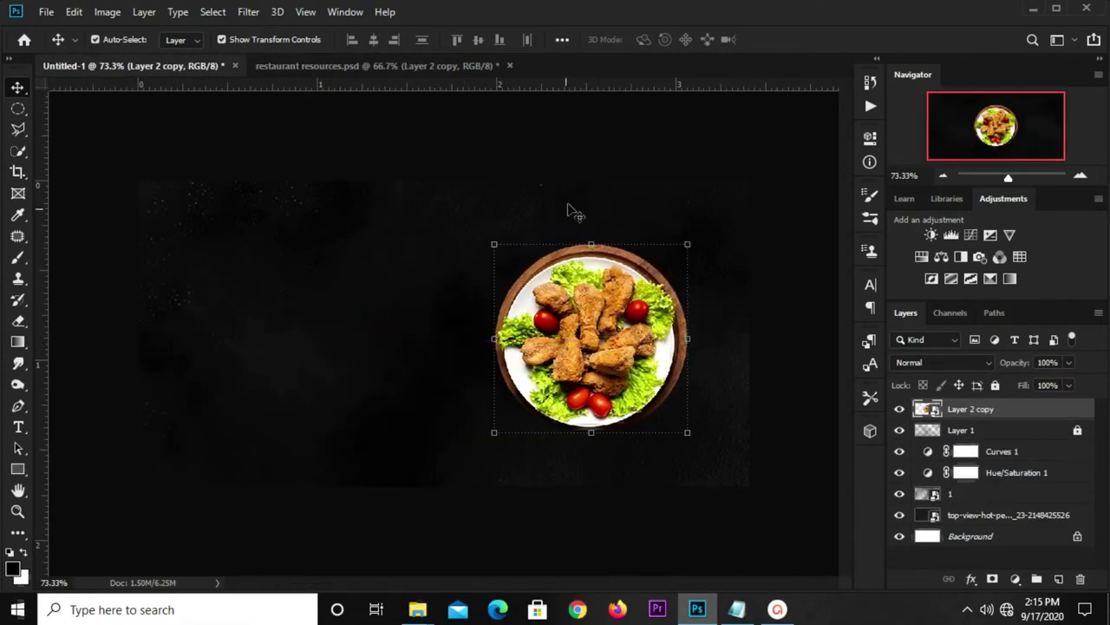
- Copy the fries, burger, mayo, potato bowl and ketchup images and paste them into the banner
click(378, 67)
click(531, 264)
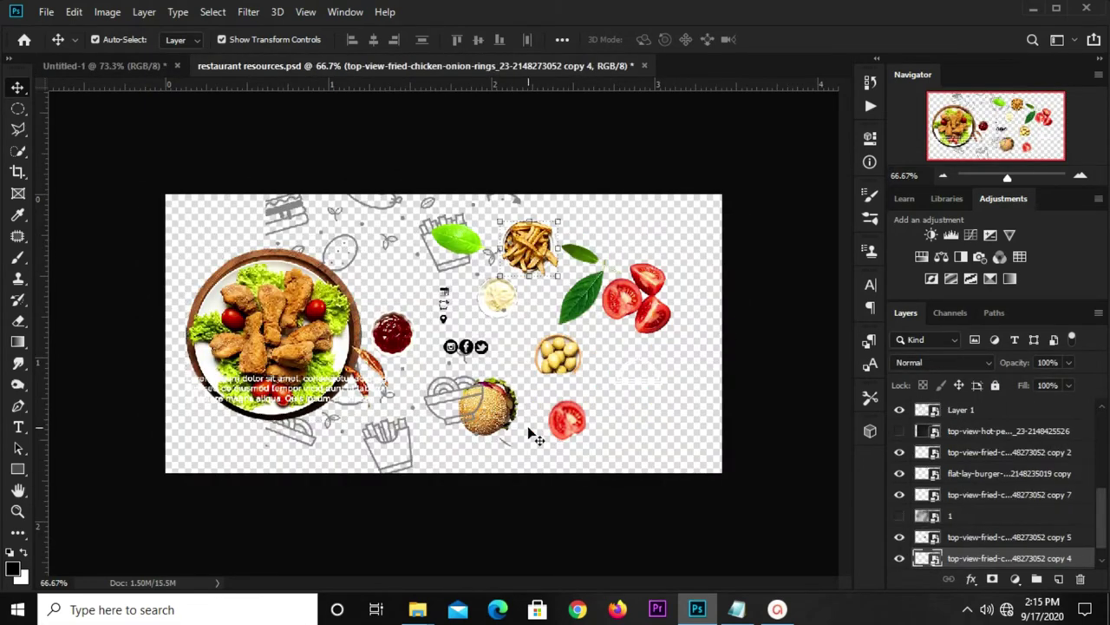
shift+click(497, 418)
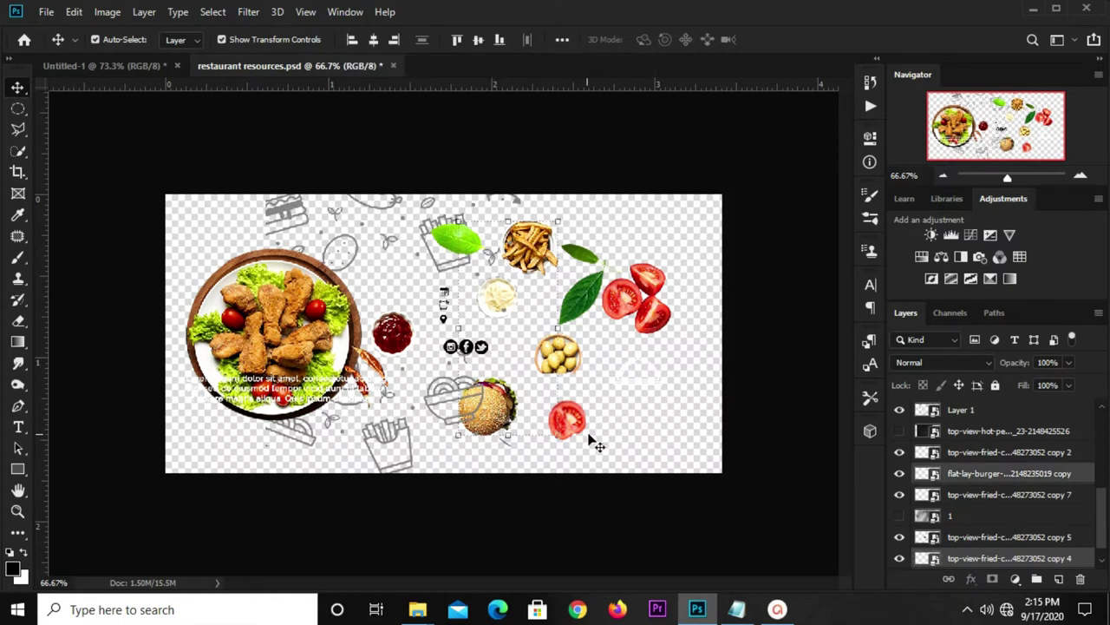
shift+click(501, 301)
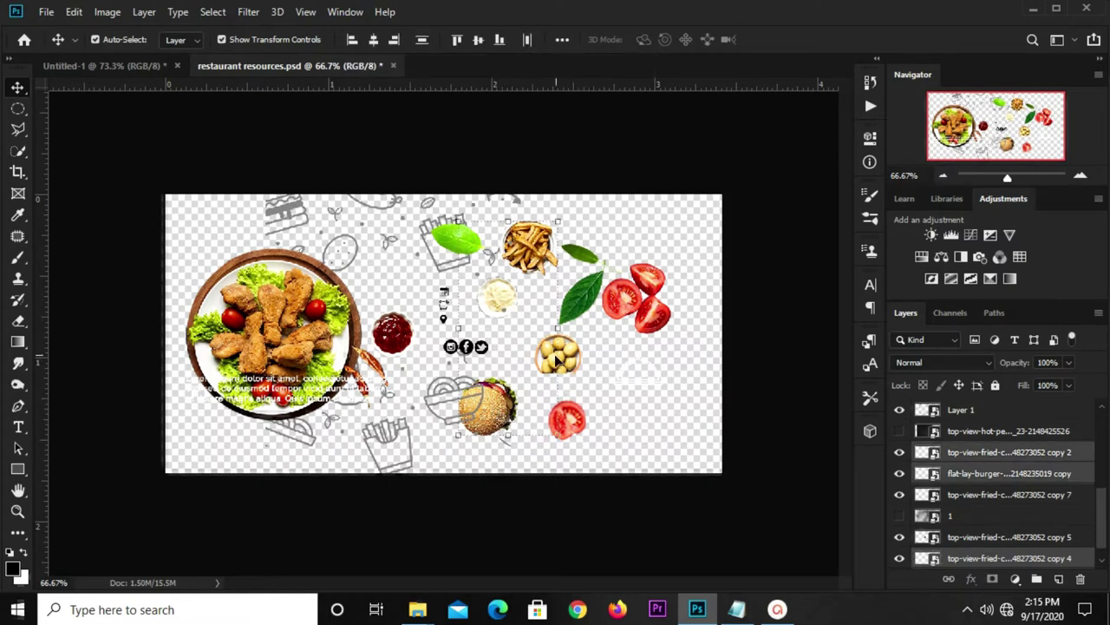
shift+click(551, 356)
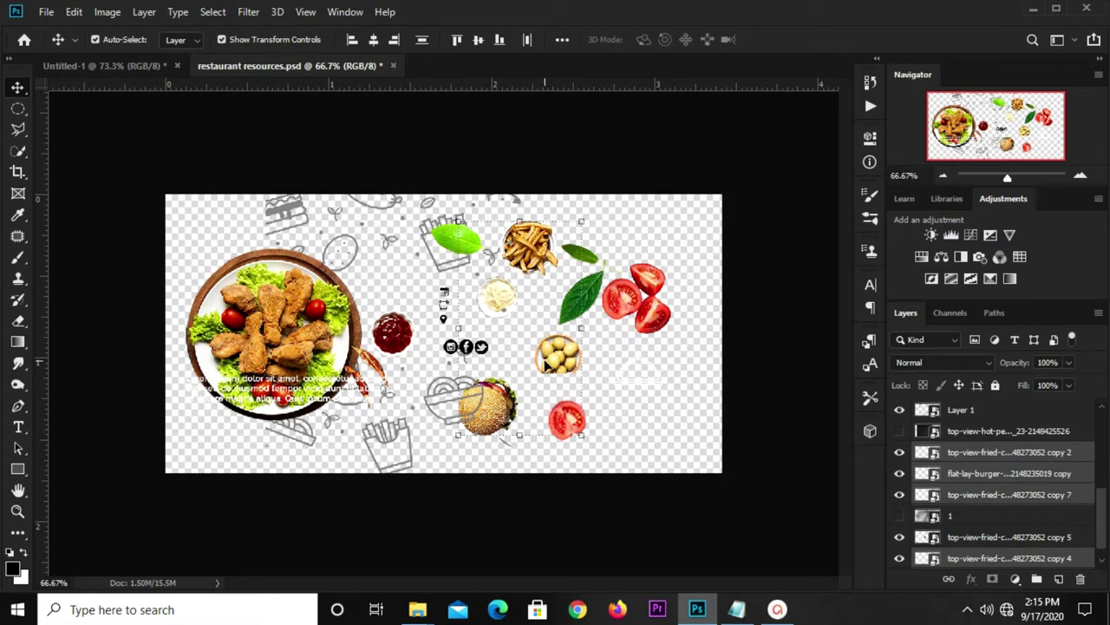
shift+click(399, 337)
key(ctrl+c)
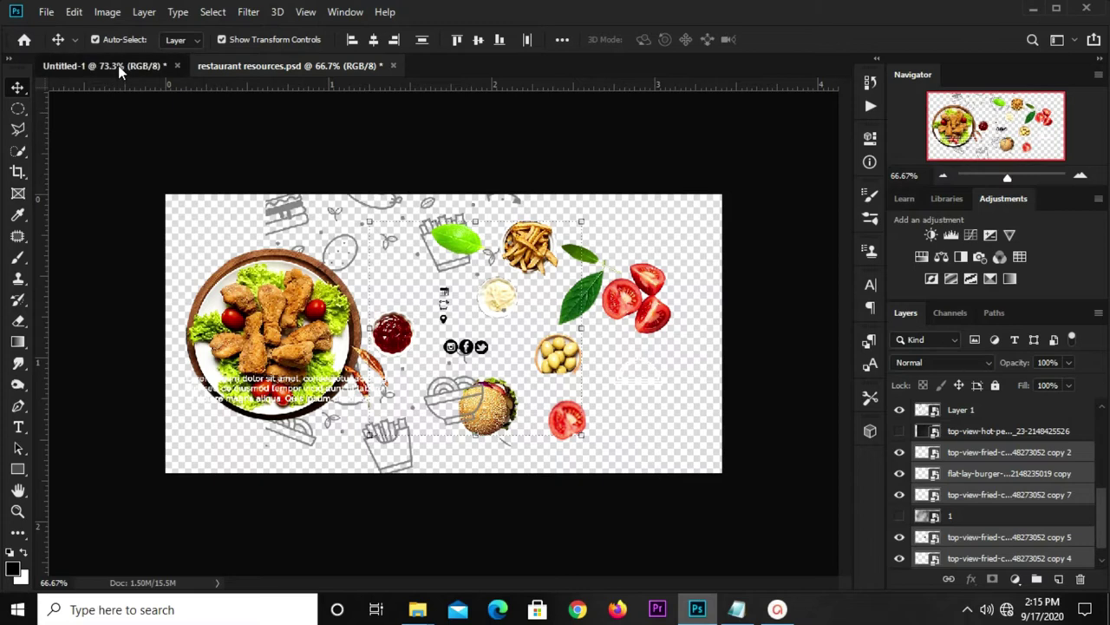
click(118, 65)
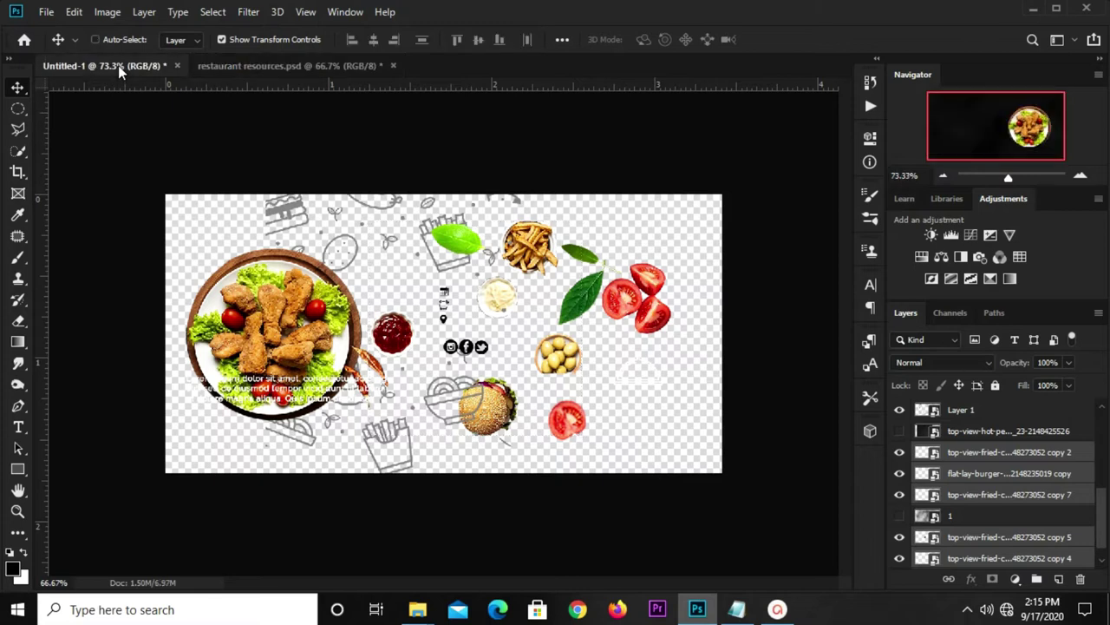
key(ctrl+v)
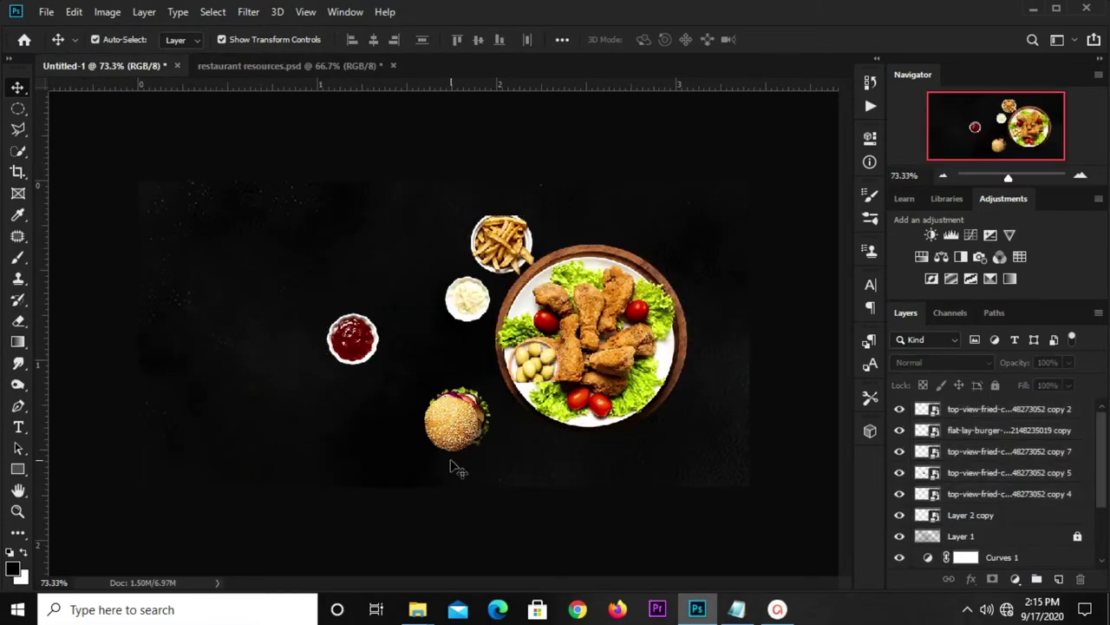
- Place the burger bottom-right, nudge the plate, and enlarge the fries at top-right
mouse_move(452, 421)
mouse_down()
mouse_move(677, 460)
mouse_move(699, 449)
mouse_up()
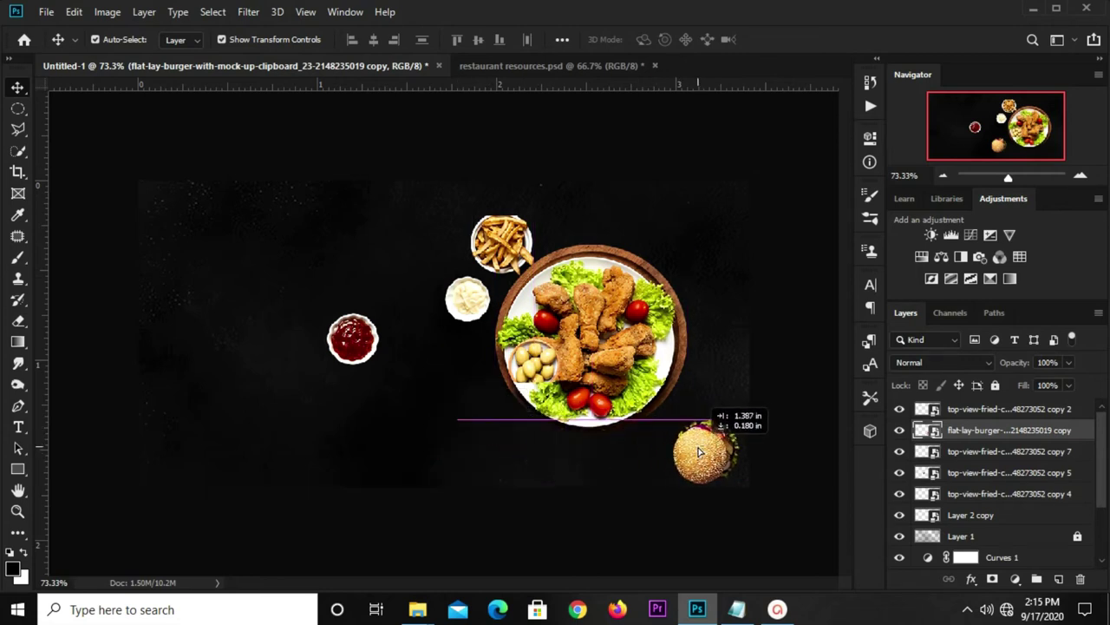
drag(699, 449, 701, 451)
click(610, 334)
drag(609, 334, 618, 343)
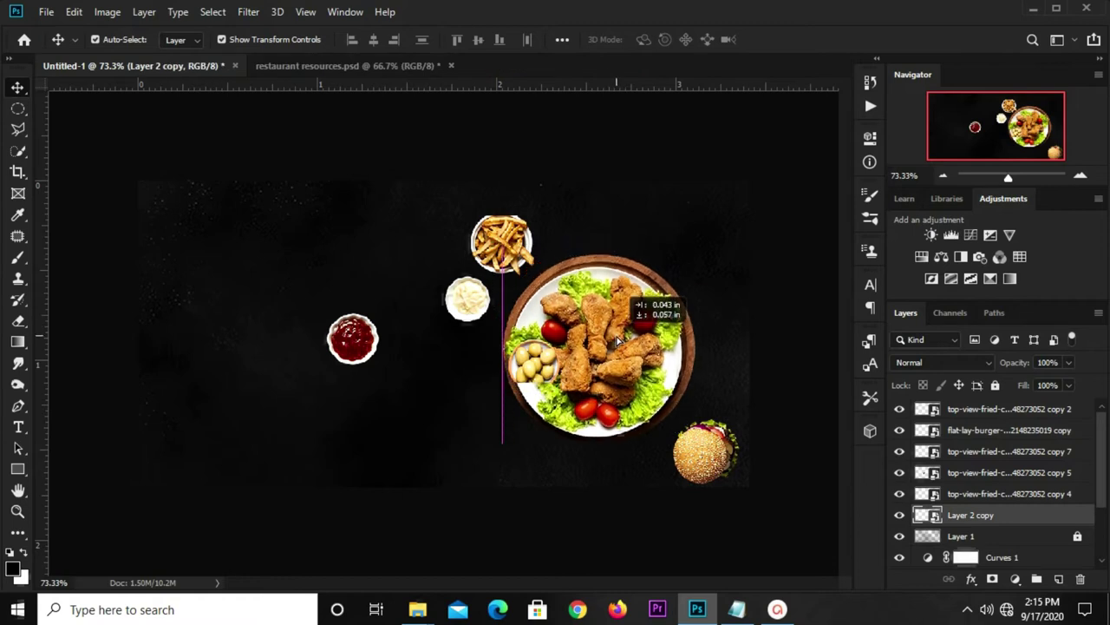
click(521, 249)
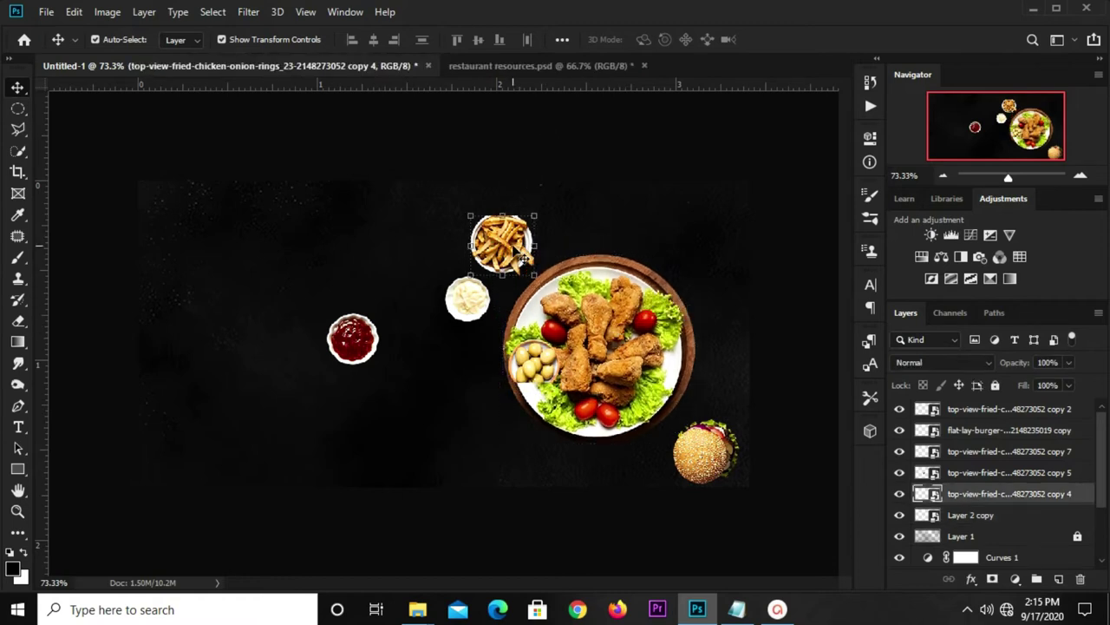
key(ctrl+t)
mouse_move(535, 276)
mouse_down()
mouse_move(577, 234)
mouse_move(731, 208)
mouse_move(791, 230)
mouse_move(712, 225)
mouse_up()
key(Return)
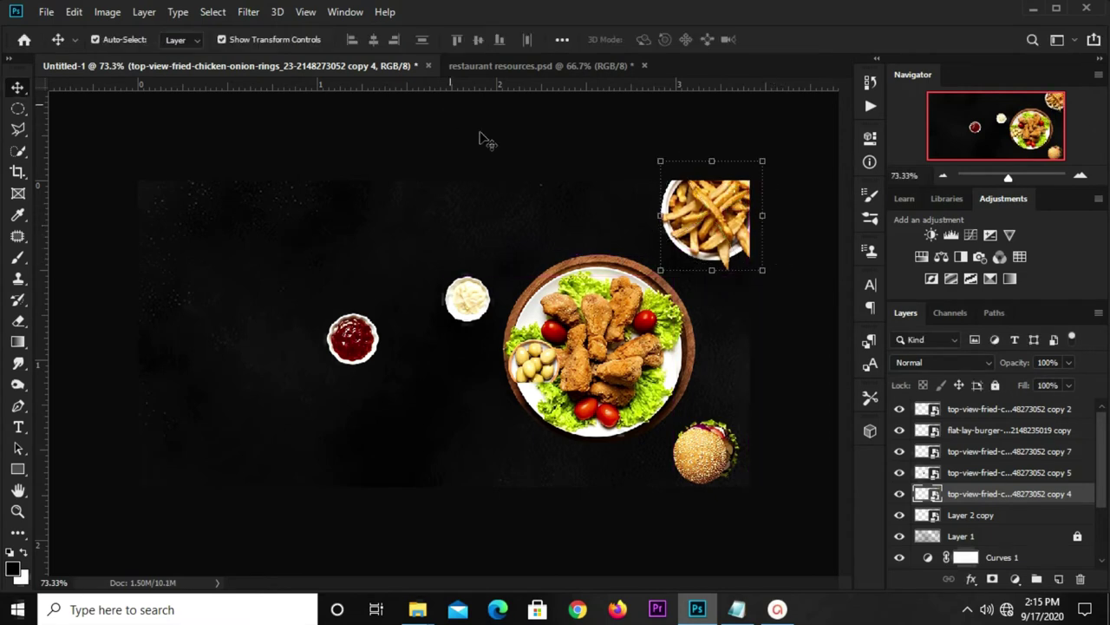
click(490, 141)
- Position the mayo and ketchup cups above the chicken plate beside the fries
drag(461, 313, 610, 230)
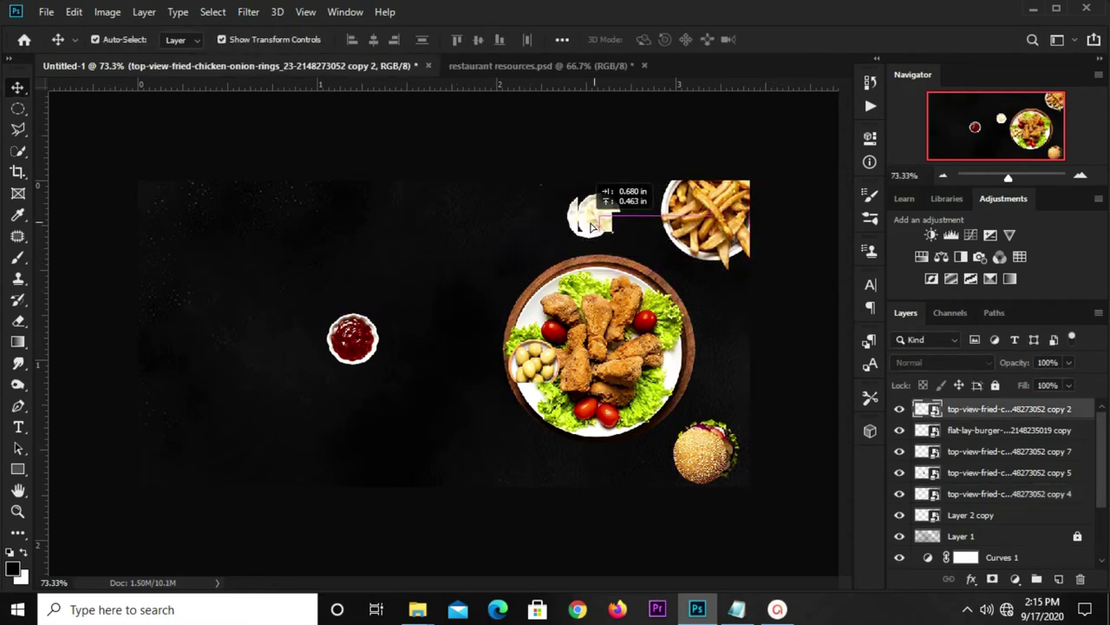
drag(611, 229, 533, 243)
click(346, 347)
drag(345, 347, 609, 232)
key(Up)
key(Up)
key(Up)
key(Up)
key(Up)
key(Up)
key(Up)
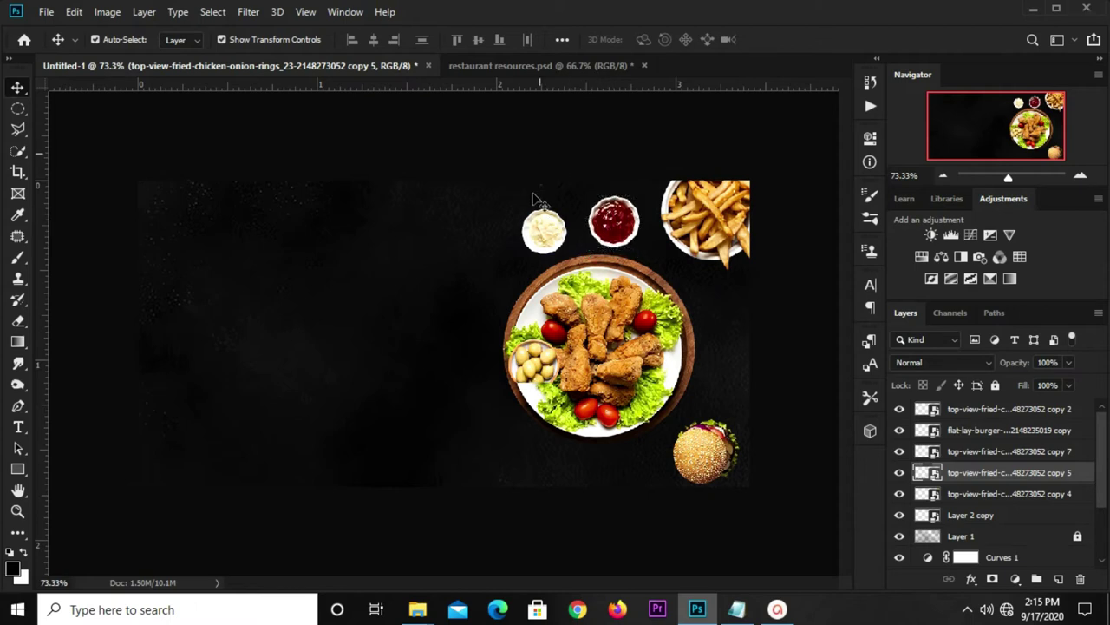
drag(548, 208, 564, 199)
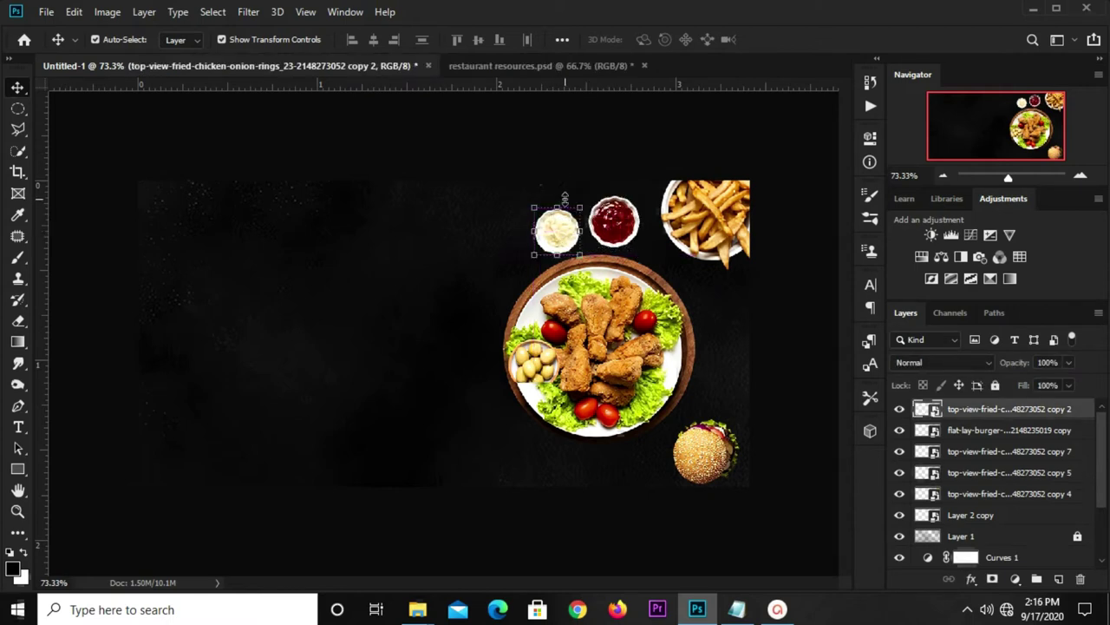
click(565, 199)
key(Return)
drag(566, 231, 620, 210)
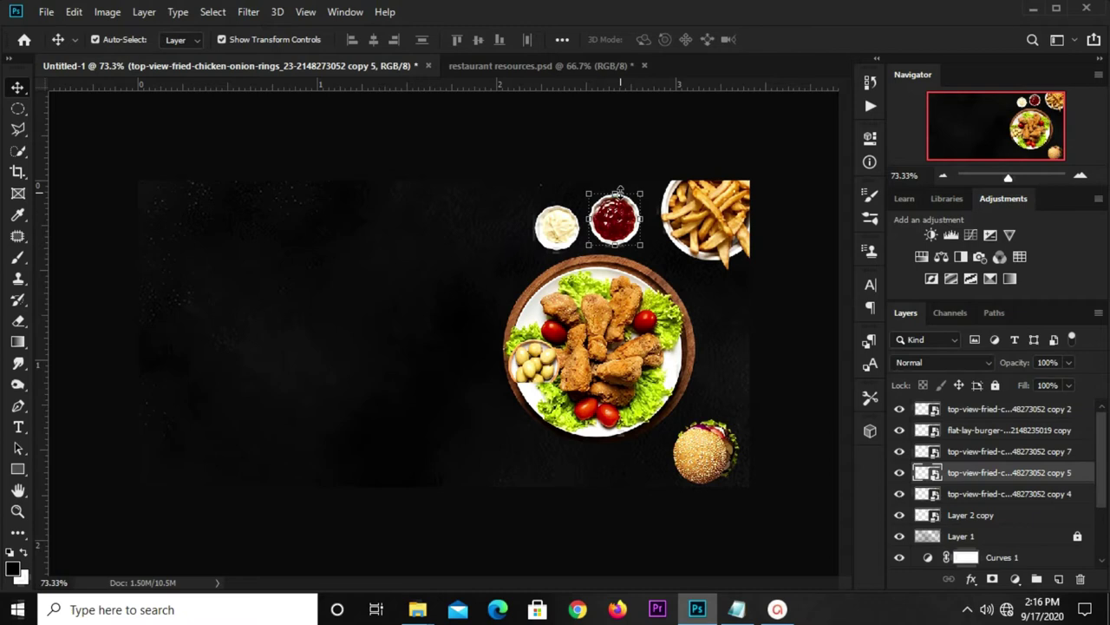
click(612, 162)
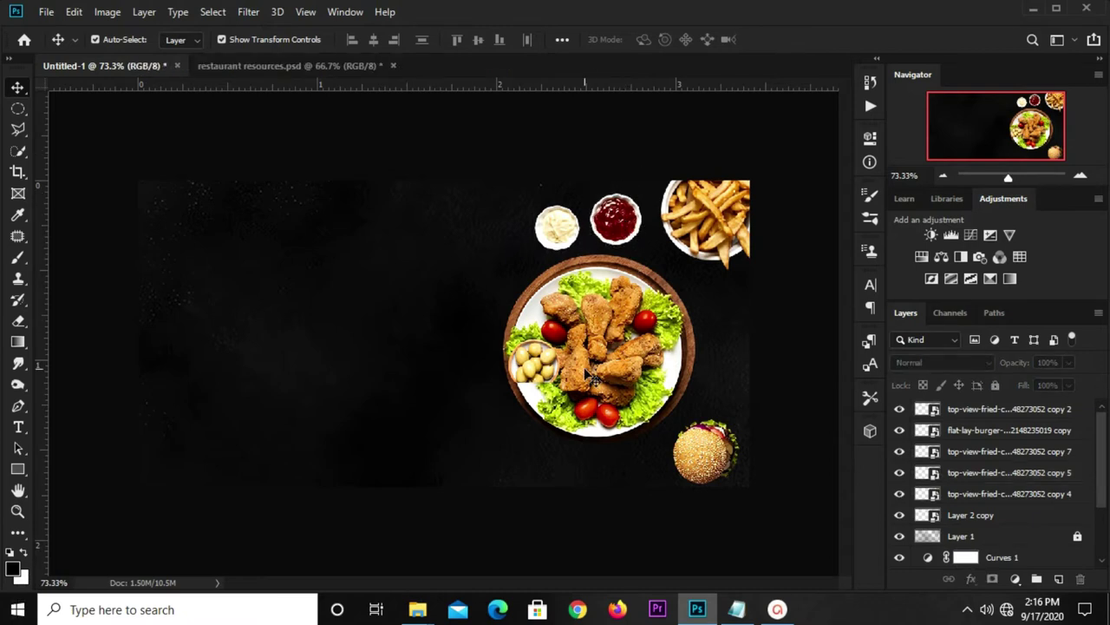
click(313, 63)
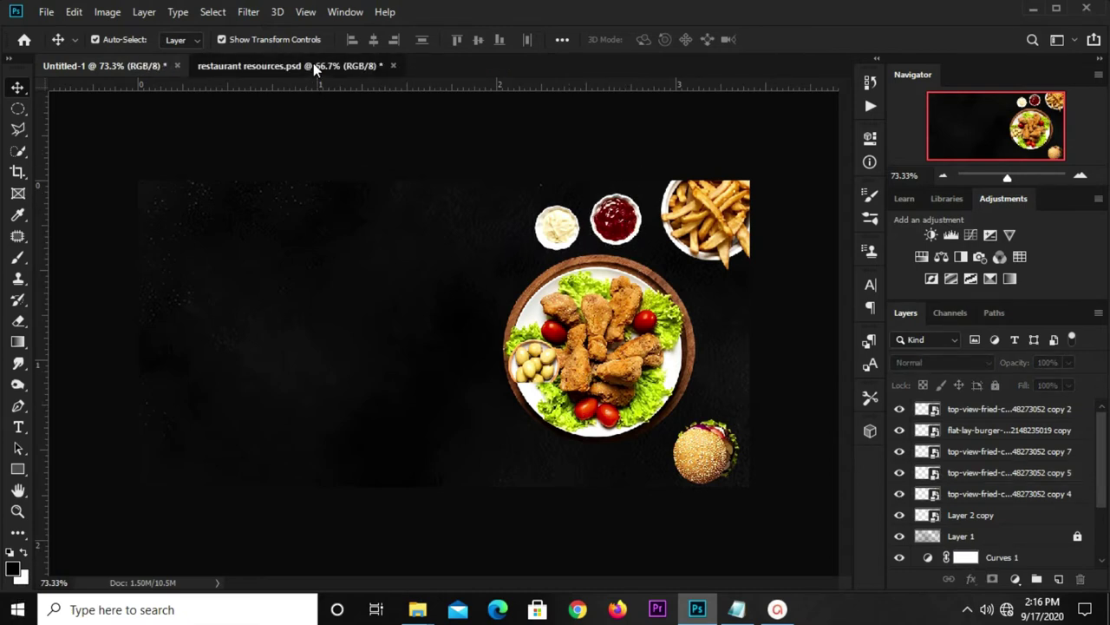
- Bring the tomato-and-leaf cluster into the banner below the chicken plate and scale it down
click(612, 154)
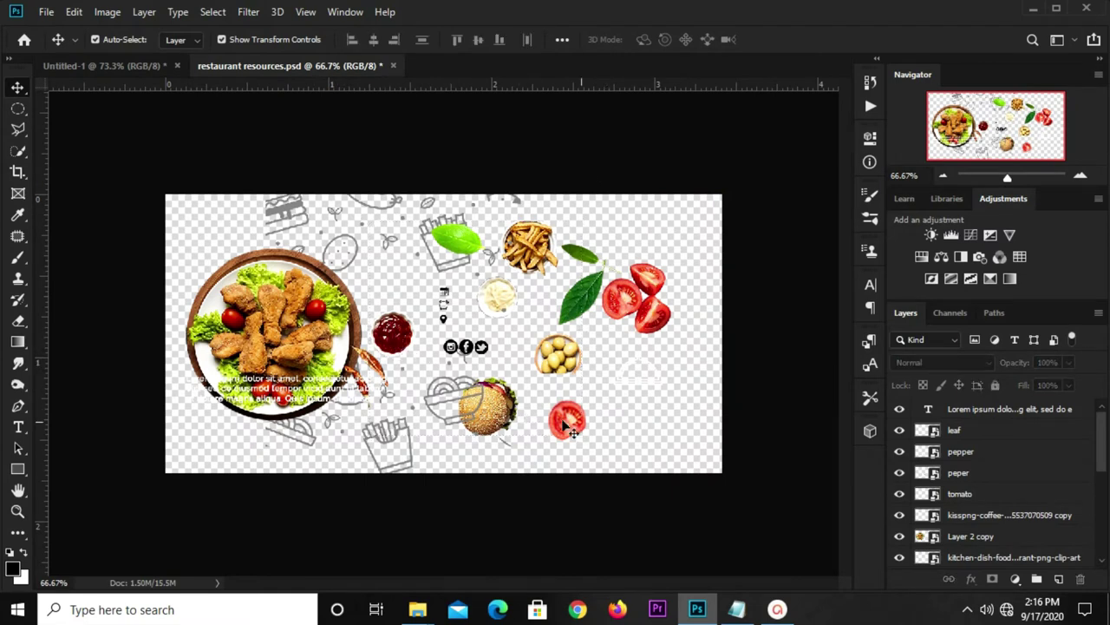
click(621, 304)
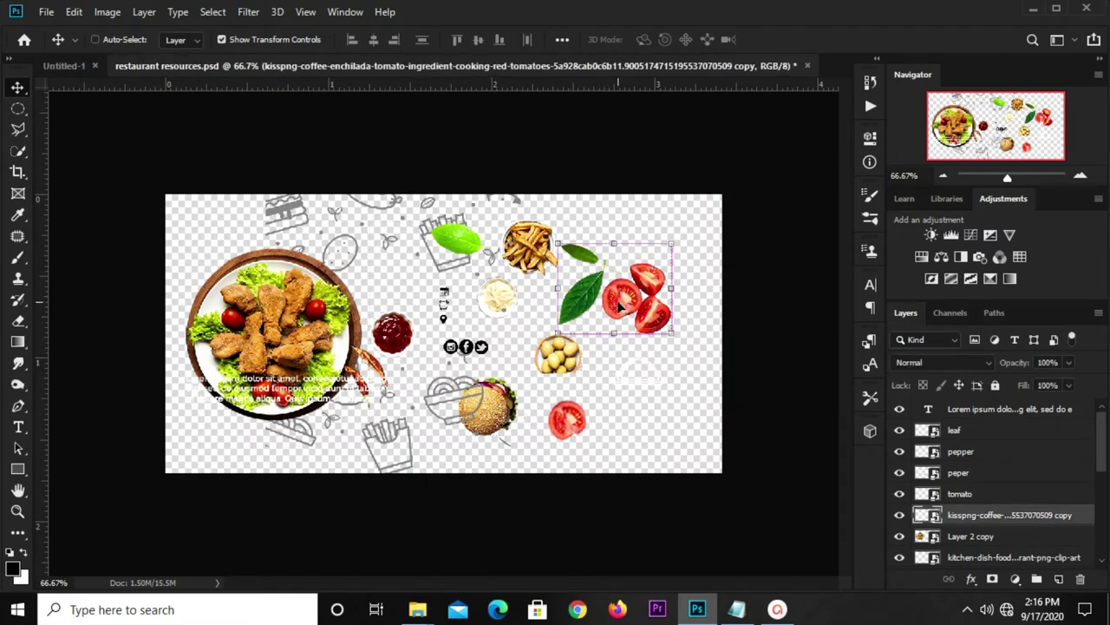
mouse_move(59, 83)
mouse_down()
mouse_move(381, 282)
mouse_move(448, 339)
mouse_up()
drag(488, 375, 562, 460)
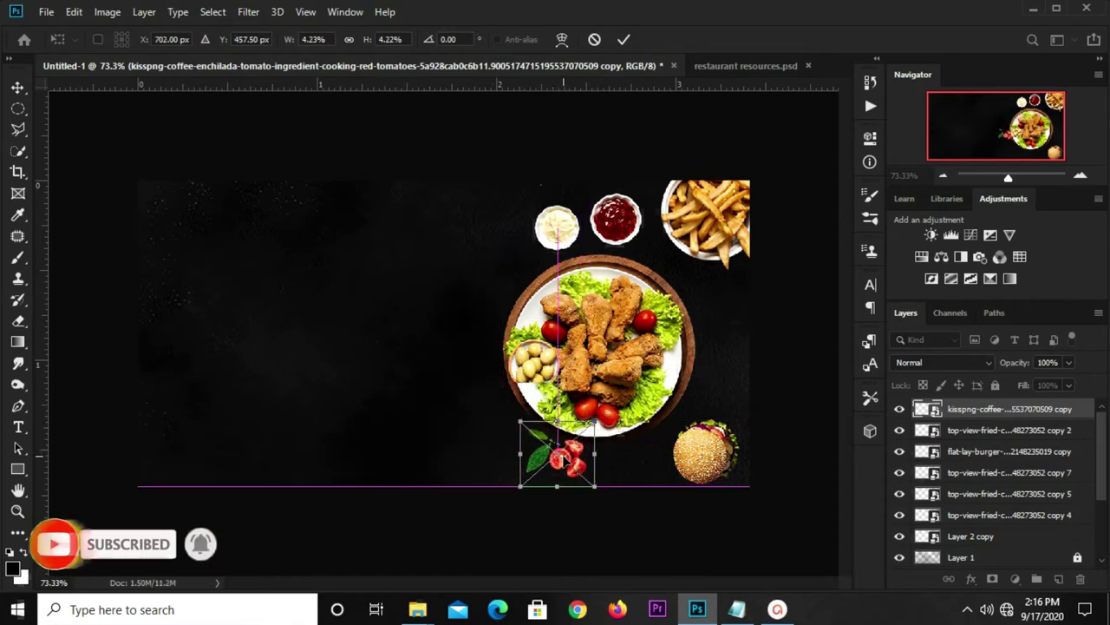
key(Return)
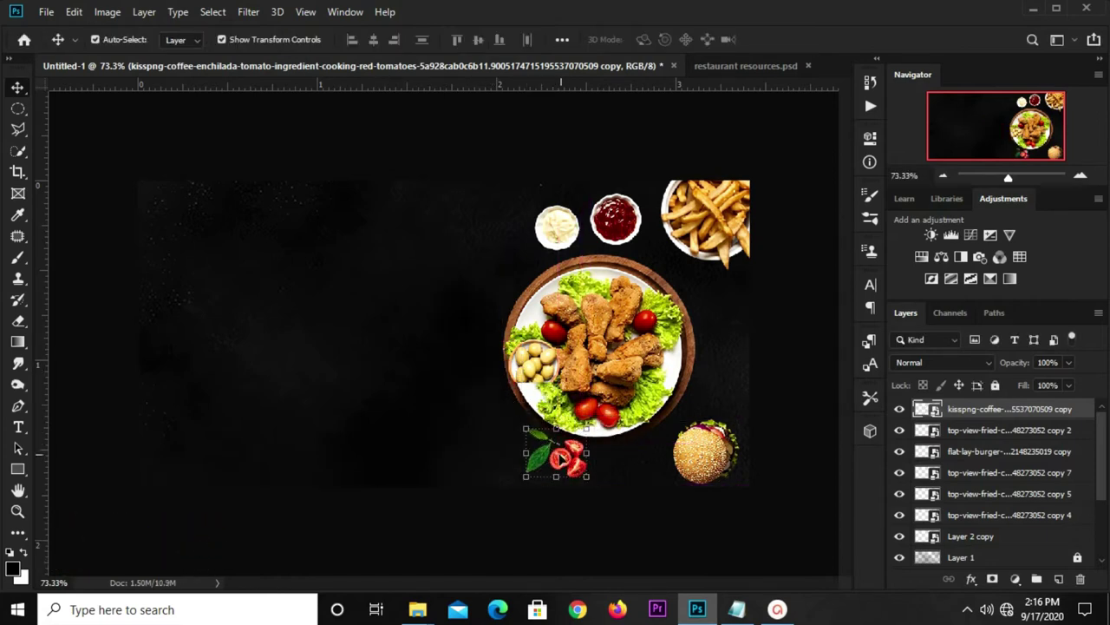
key(ctrl+t)
drag(593, 422, 581, 434)
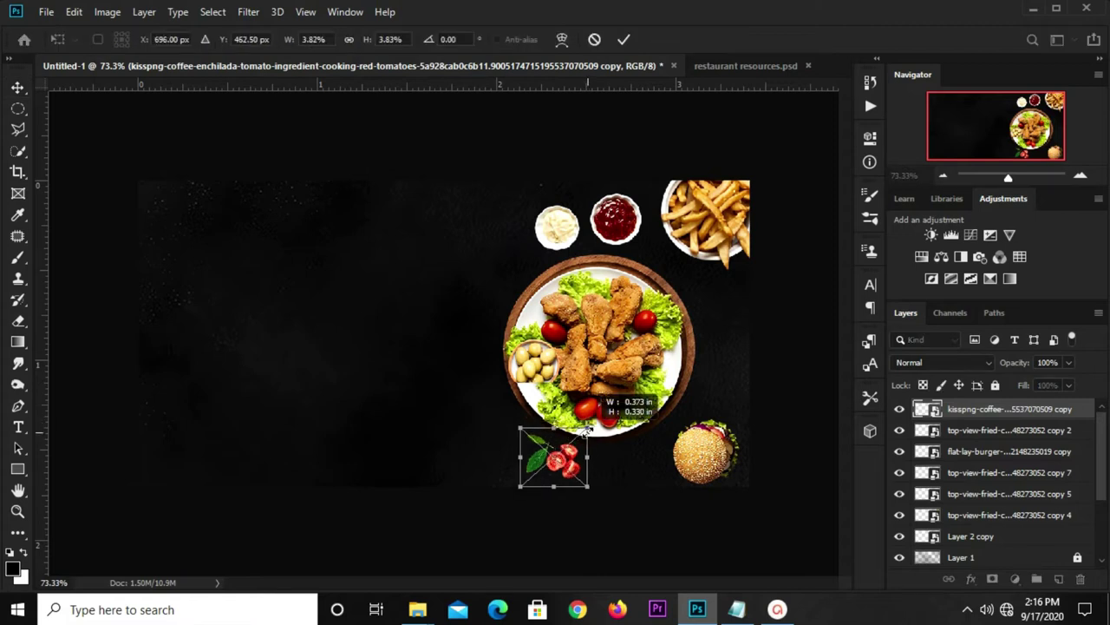
key(Return)
- Return to the resources file and select the potato bowl layer
key(ctrl+Tab)
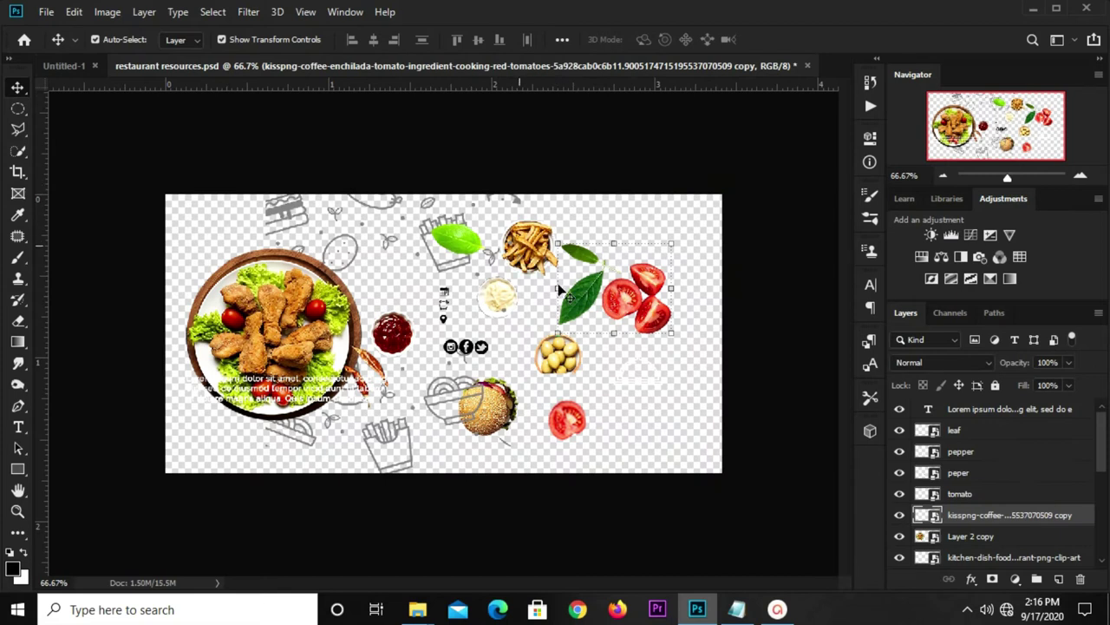
click(764, 411)
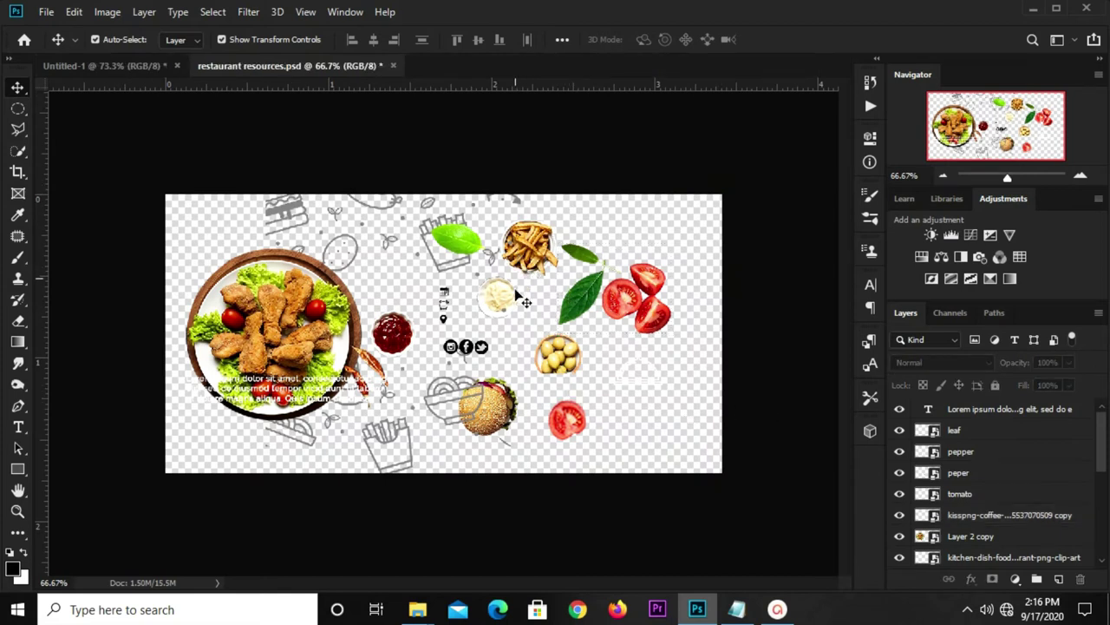
click(566, 363)
- Place the potato bowl along the bottom edge and move the tomatoes further right
key(ctrl)
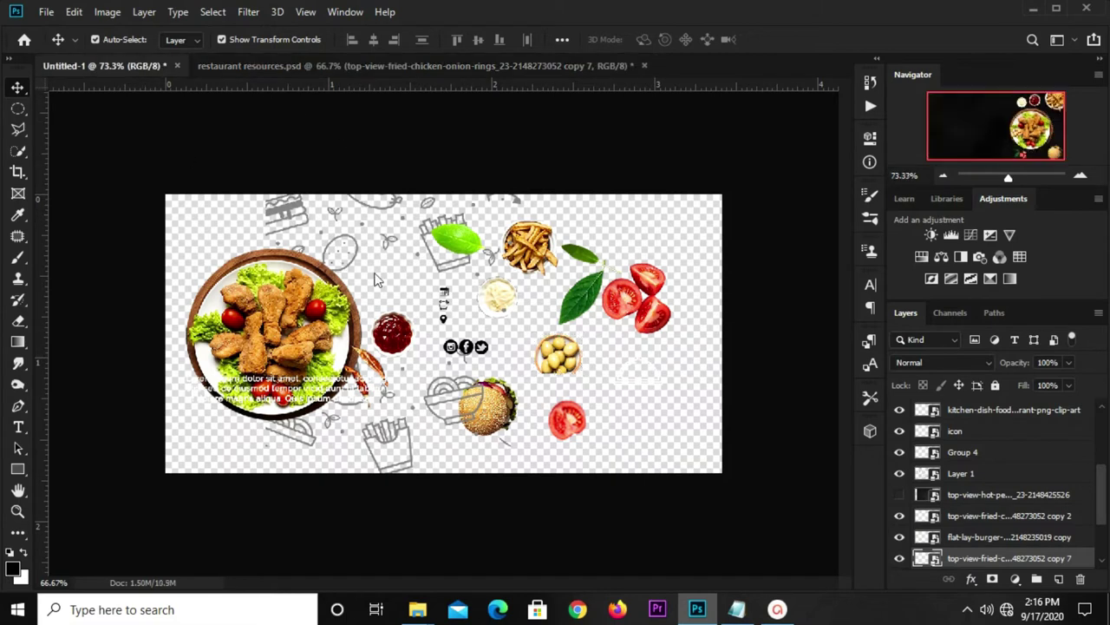
drag(265, 89, 534, 355)
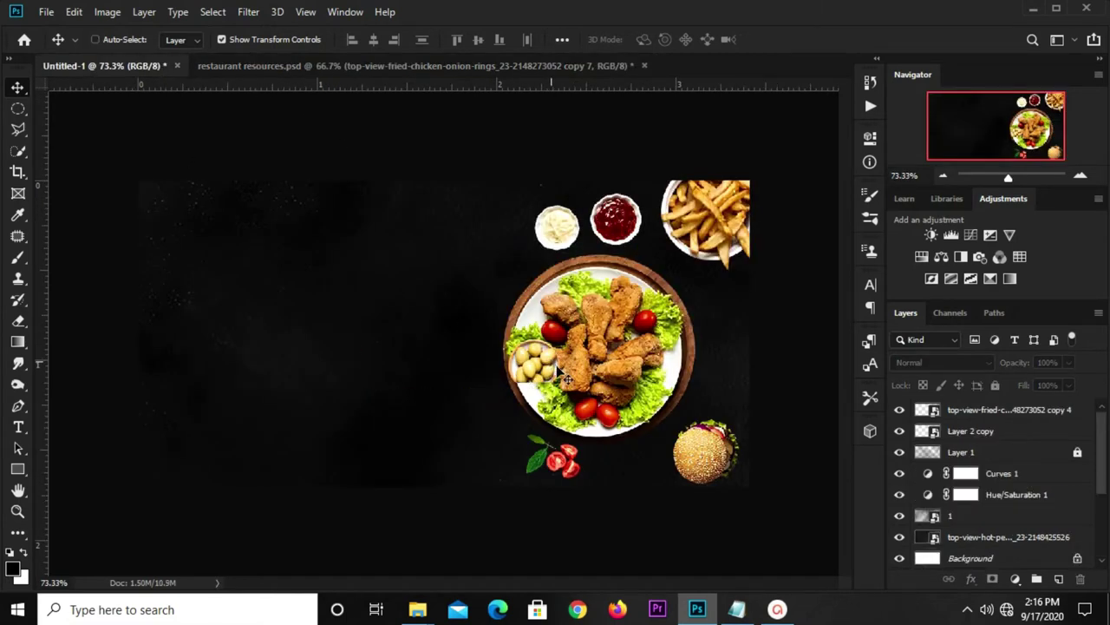
mouse_move(458, 345)
mouse_down()
mouse_move(642, 469)
mouse_move(662, 443)
mouse_up()
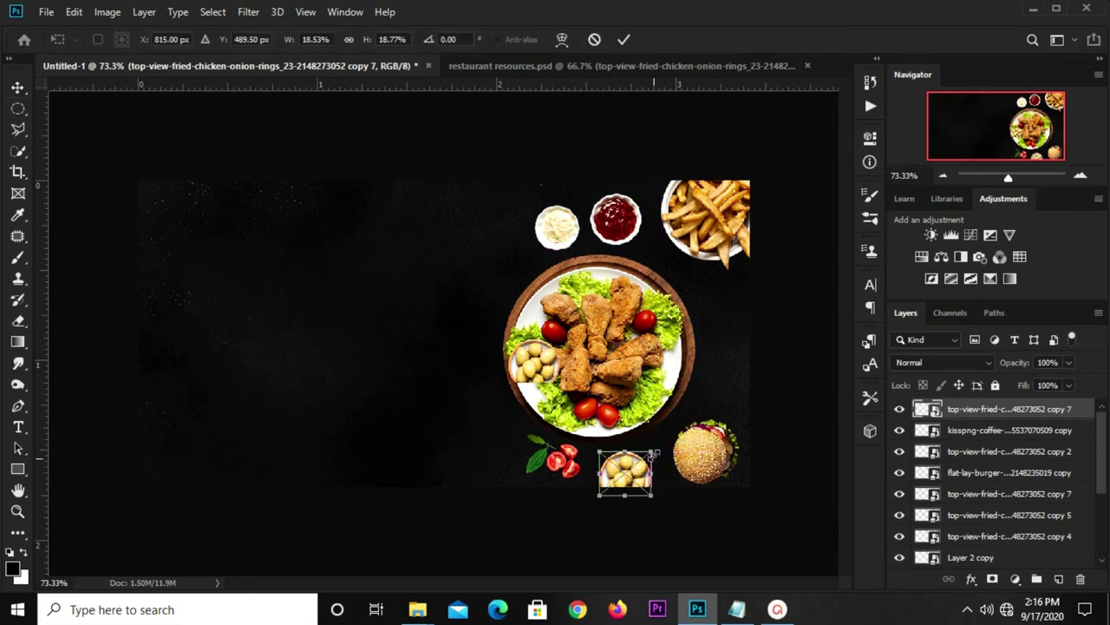
key(Return)
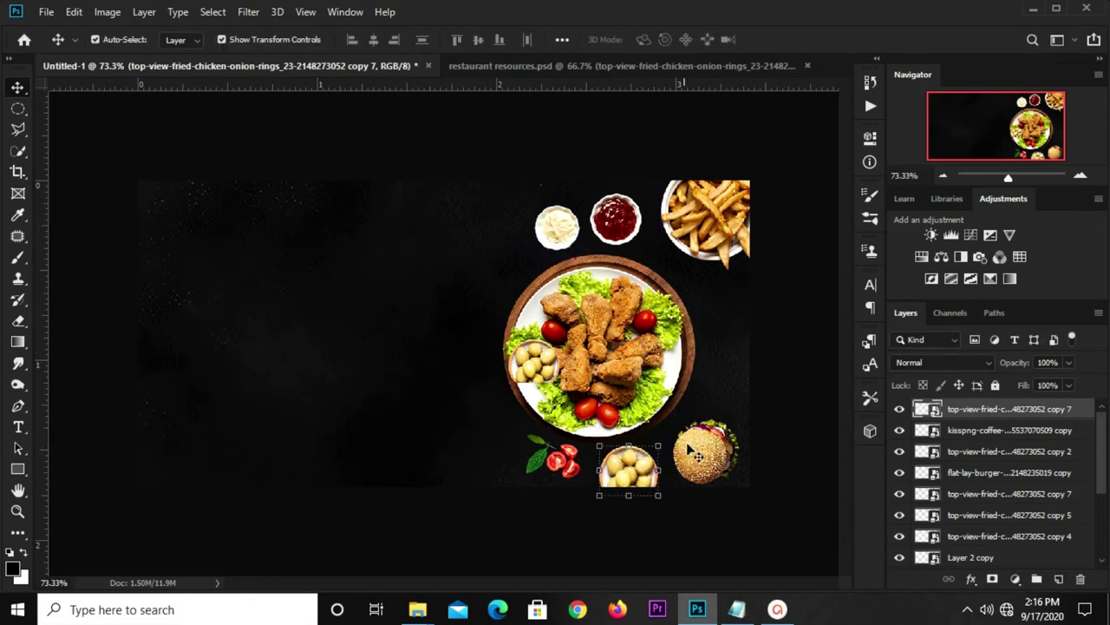
drag(640, 468, 652, 466)
drag(549, 460, 586, 466)
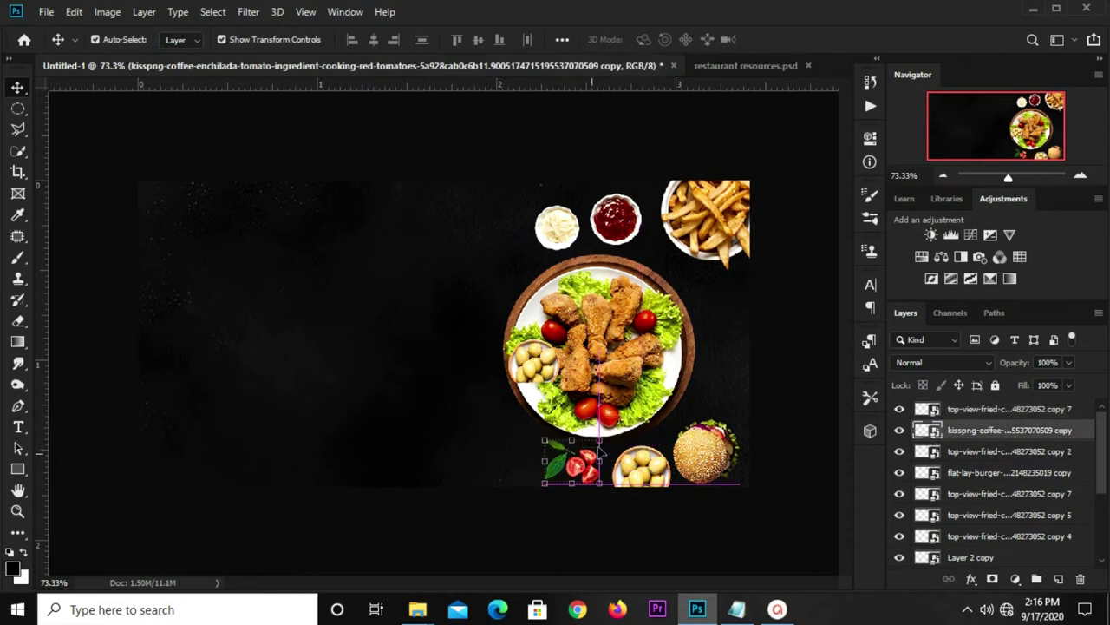
- Shrink the chicken plate slightly with Free Transform
click(752, 382)
click(598, 407)
click(502, 442)
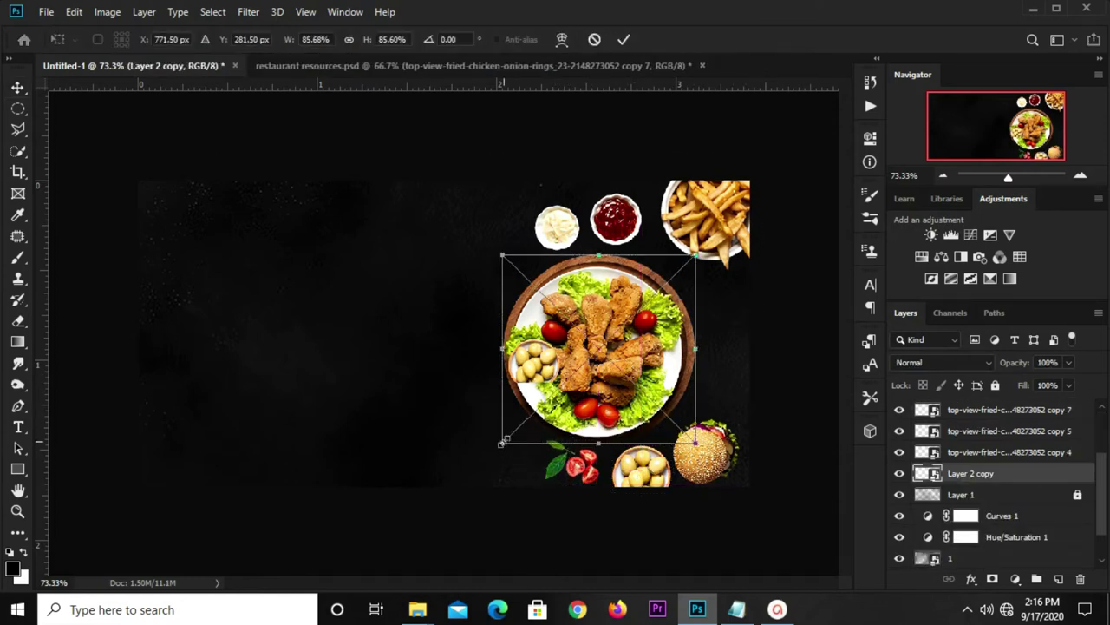
drag(506, 442, 511, 437)
- Bring the green leaf into the banner beside the plate, tilted about 17 degrees
key(Return)
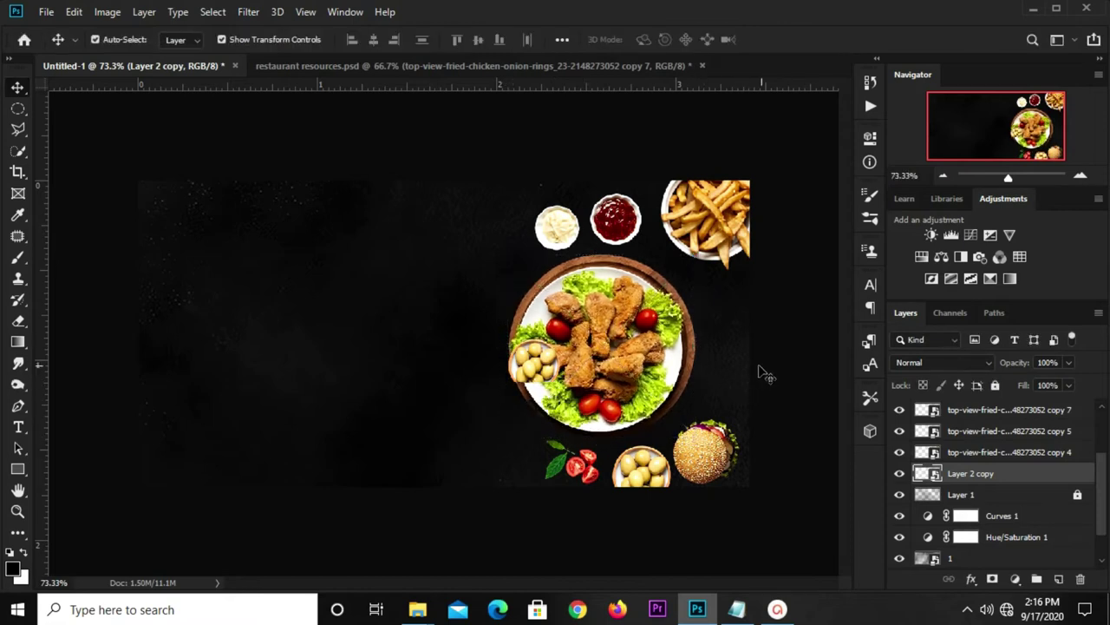
click(373, 66)
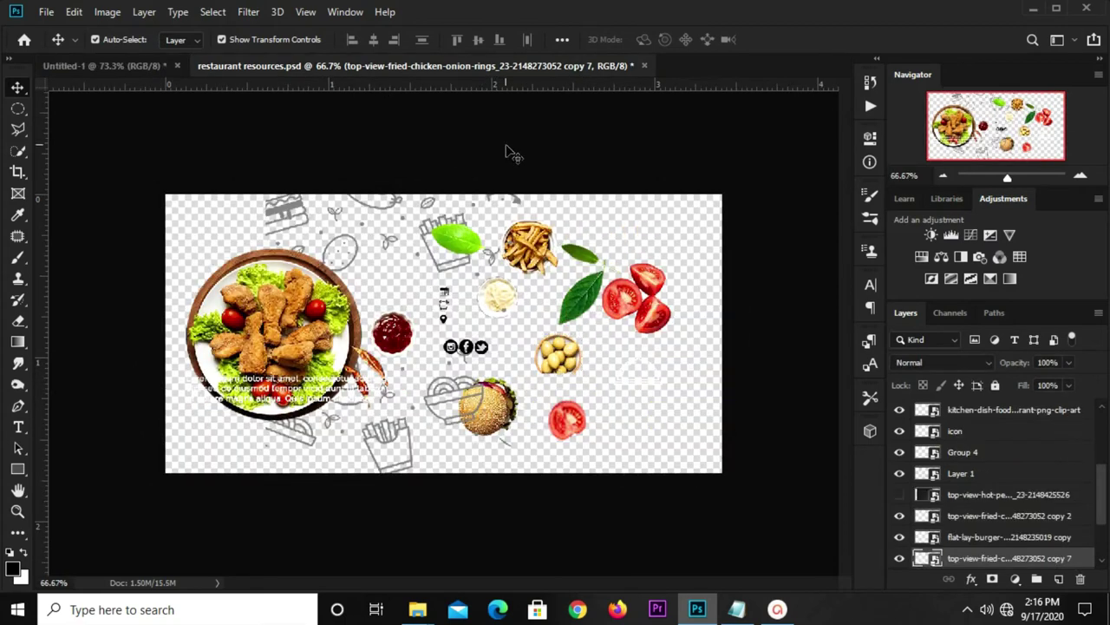
click(511, 153)
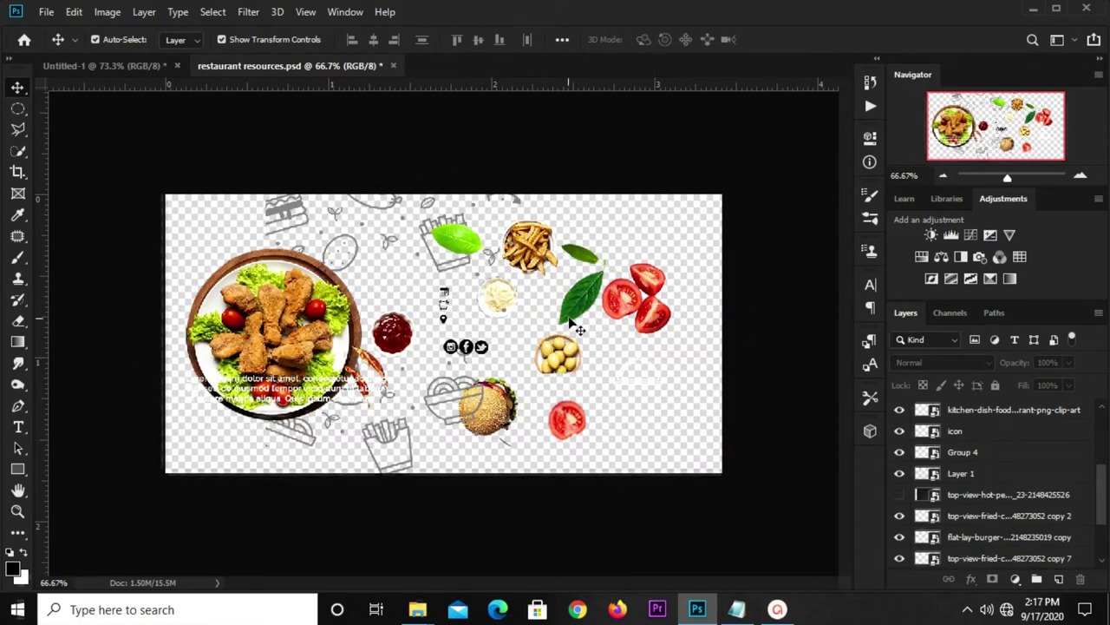
click(461, 237)
mouse_move(458, 233)
mouse_down()
mouse_move(434, 260)
mouse_move(451, 332)
mouse_move(742, 383)
mouse_move(730, 397)
mouse_up()
drag(774, 347, 724, 439)
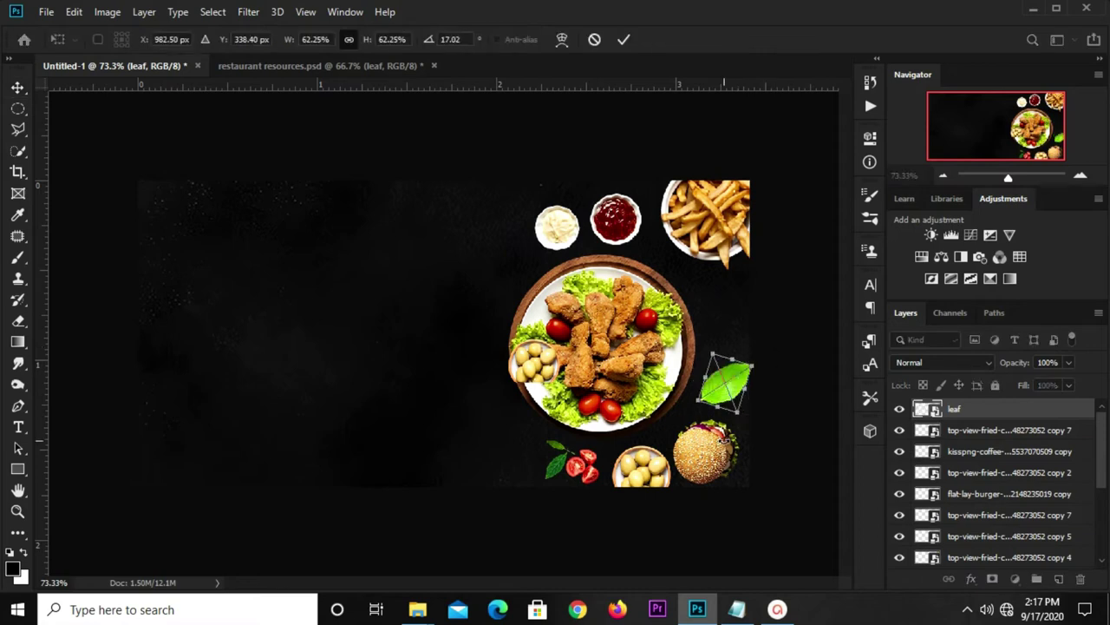
key(Return)
- Duplicate the leaf, move the copy higher, shrink it and rotate it to -54 degrees
key(ctrl+j)
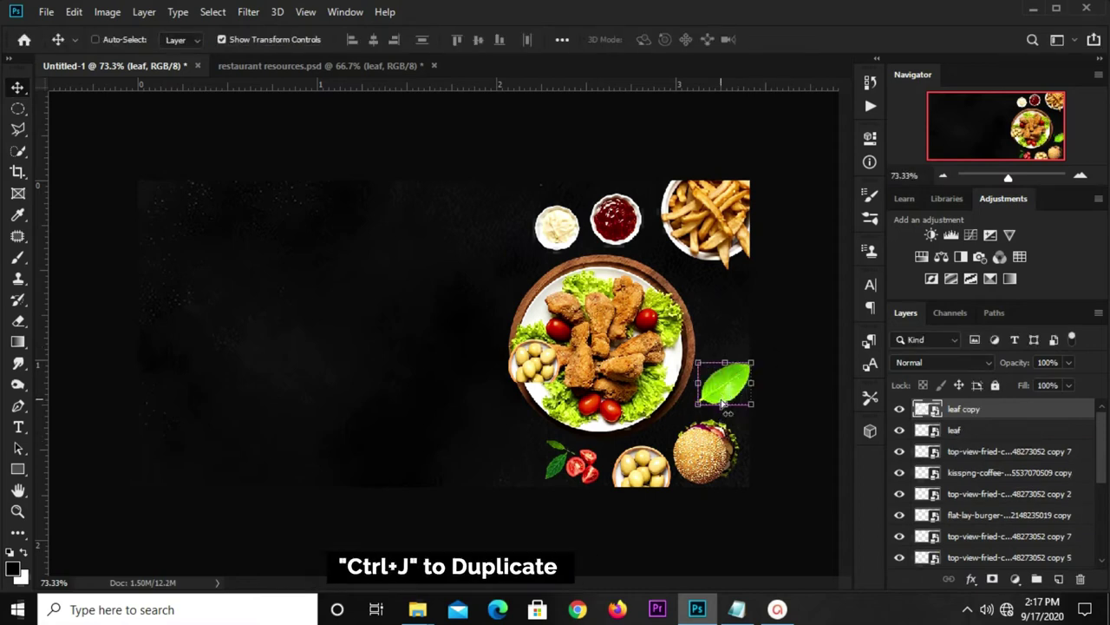
drag(724, 382, 712, 321)
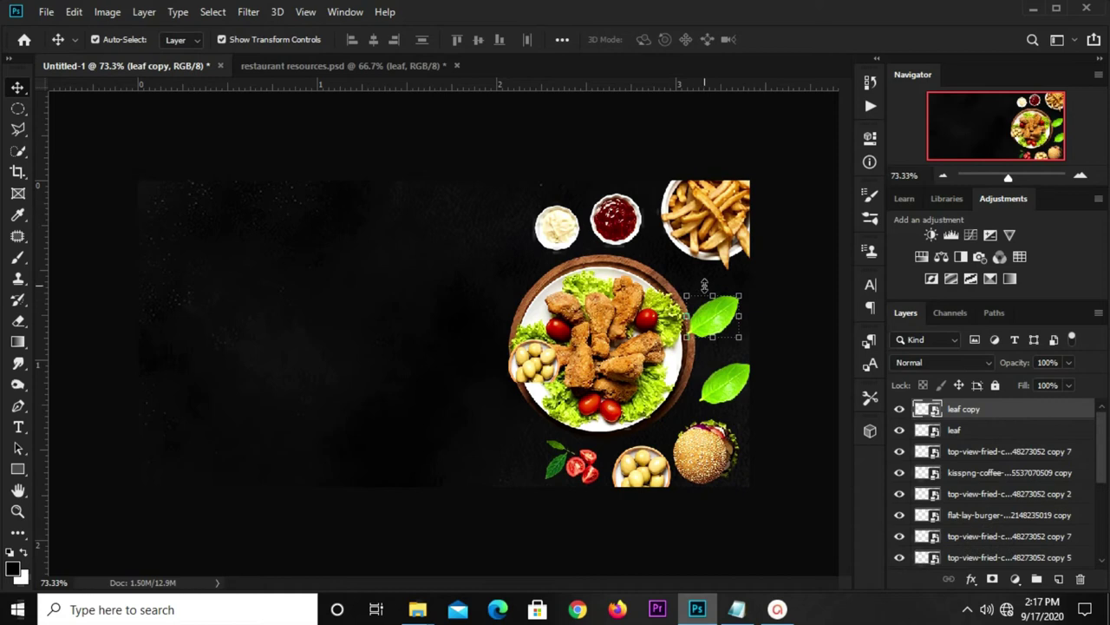
key(ctrl+t)
drag(686, 295, 683, 306)
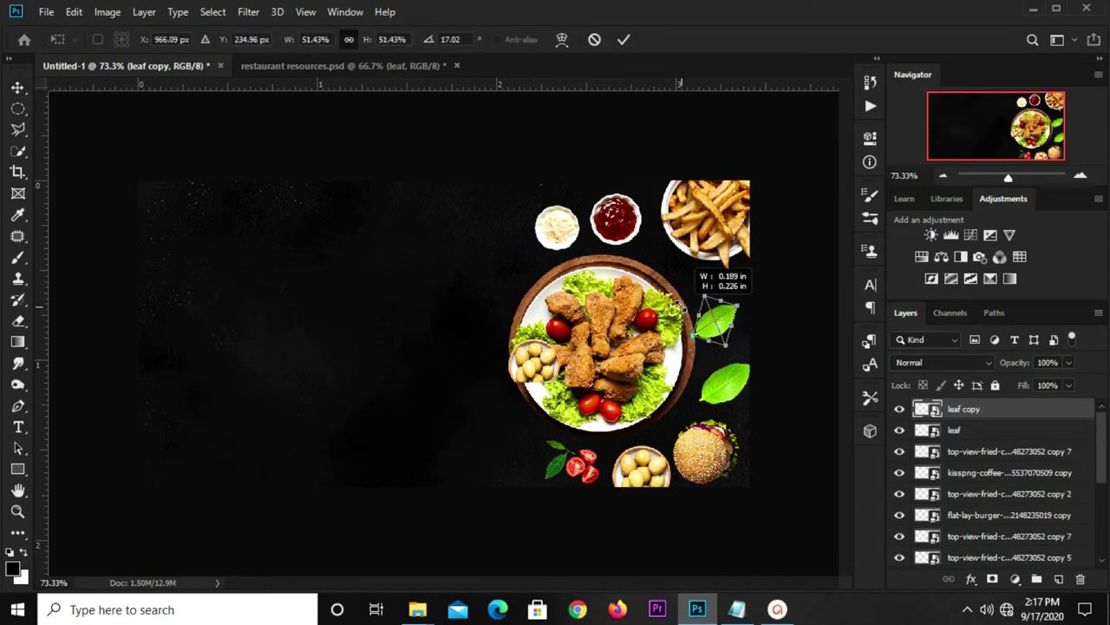
drag(695, 294, 670, 296)
drag(689, 333, 685, 358)
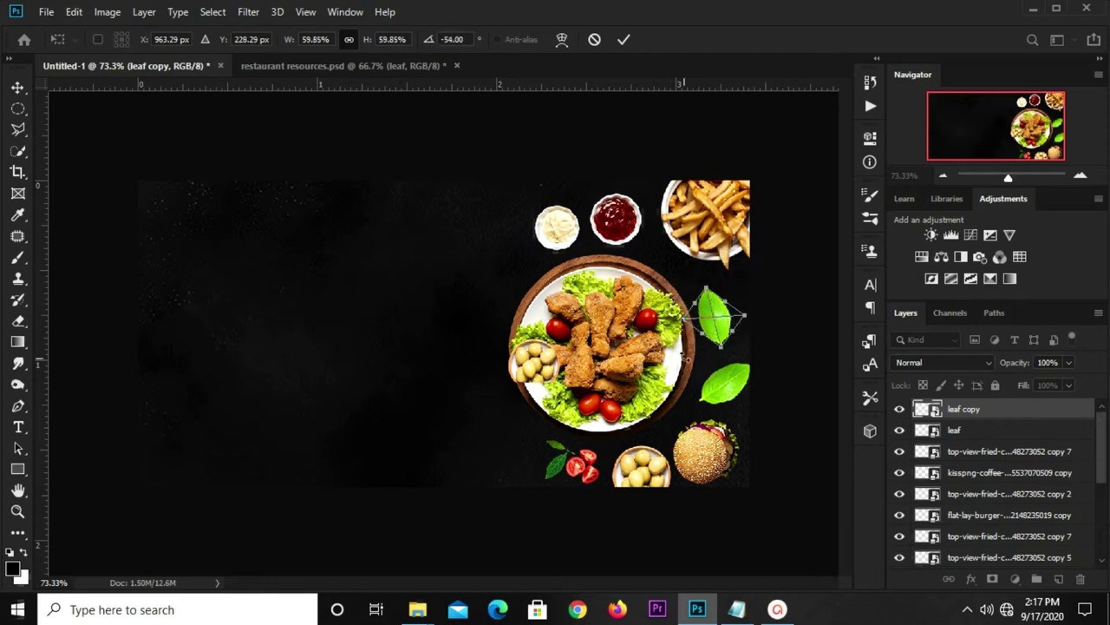
drag(713, 317, 737, 308)
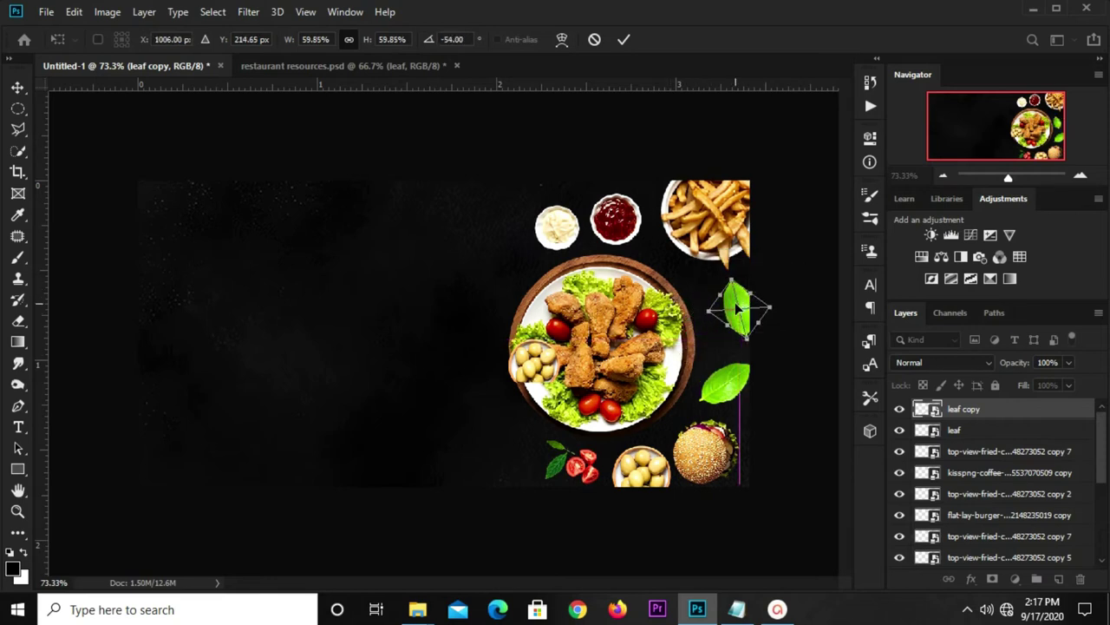
key(Return)
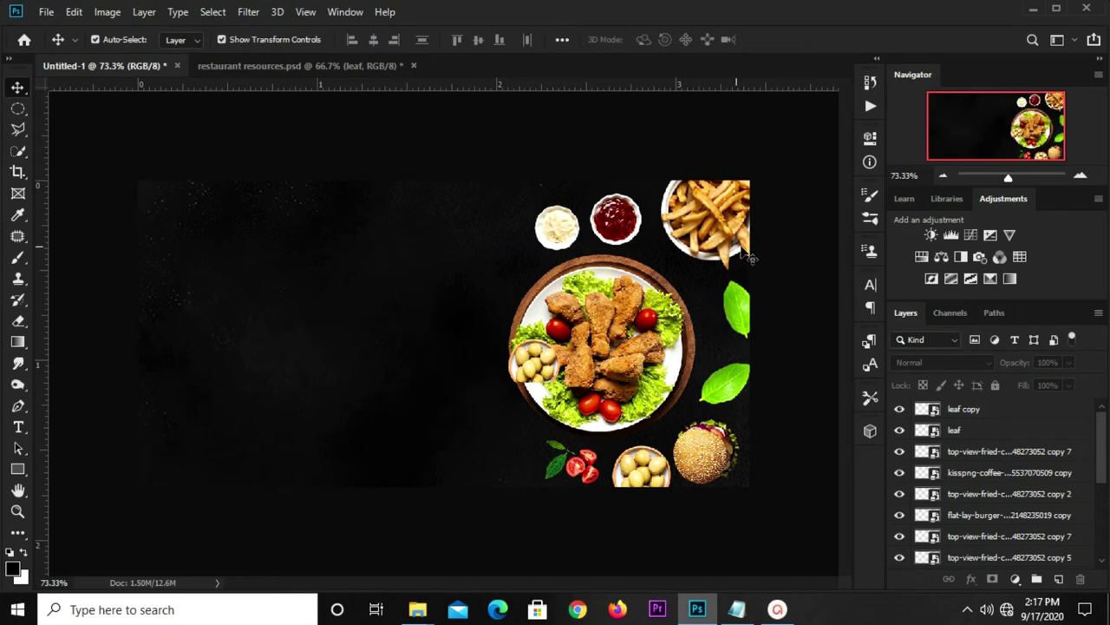
- Bring both chili peppers into the banner and place them right of the plate
click(299, 66)
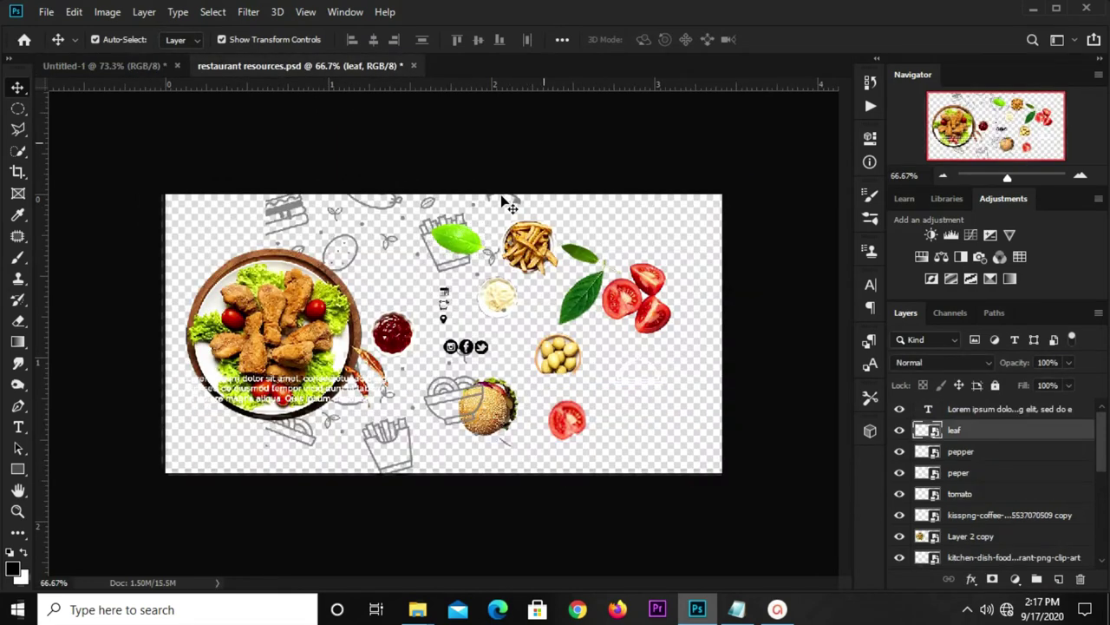
click(383, 373)
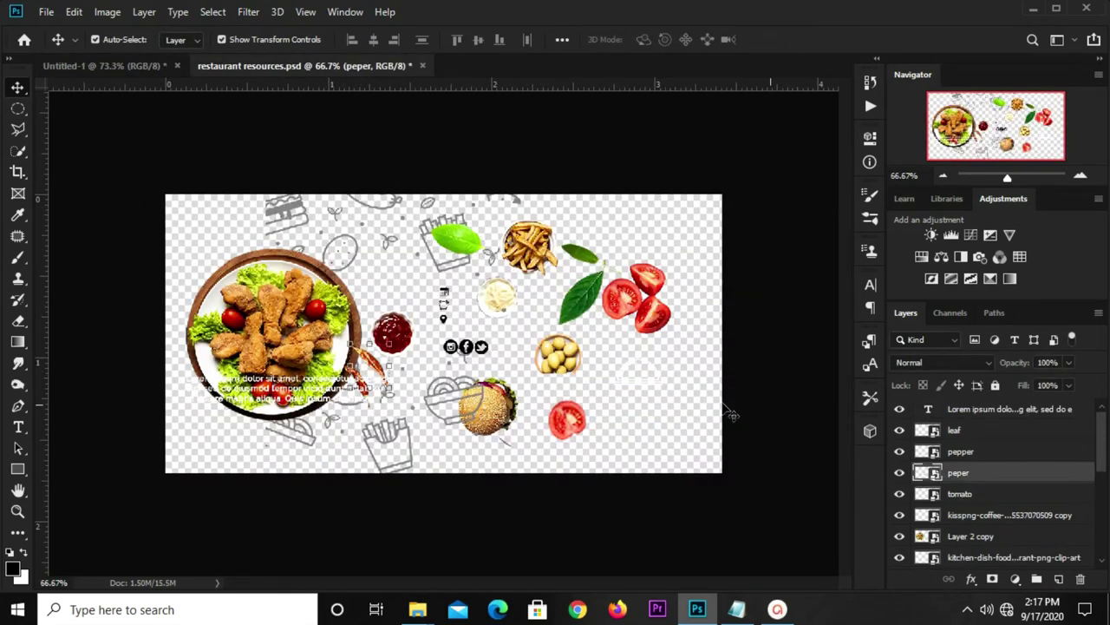
shift+click(961, 451)
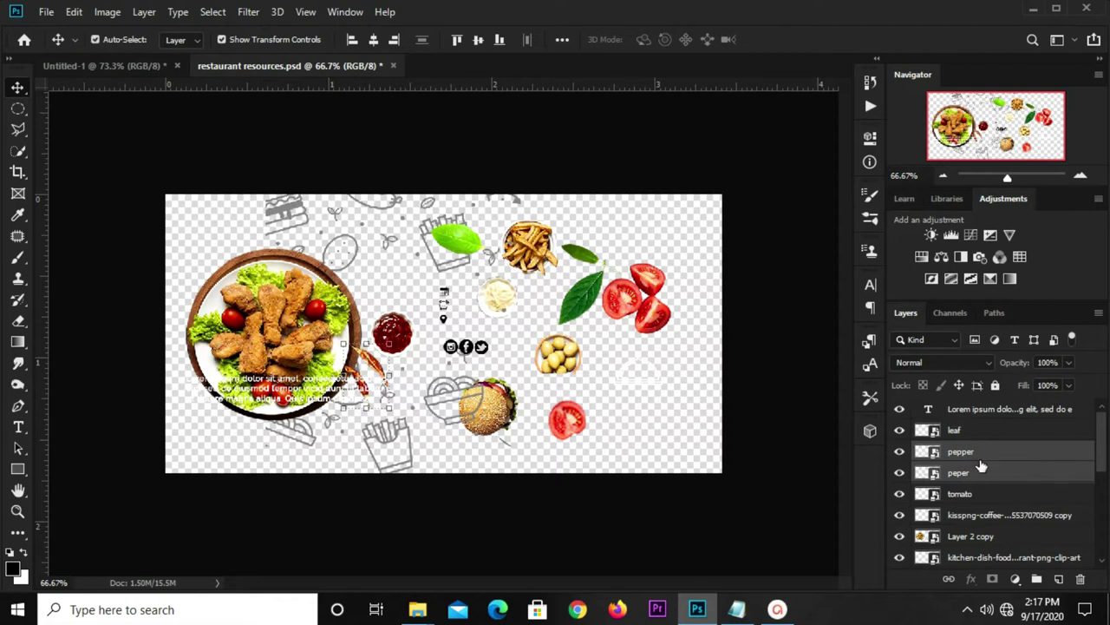
drag(298, 269, 503, 278)
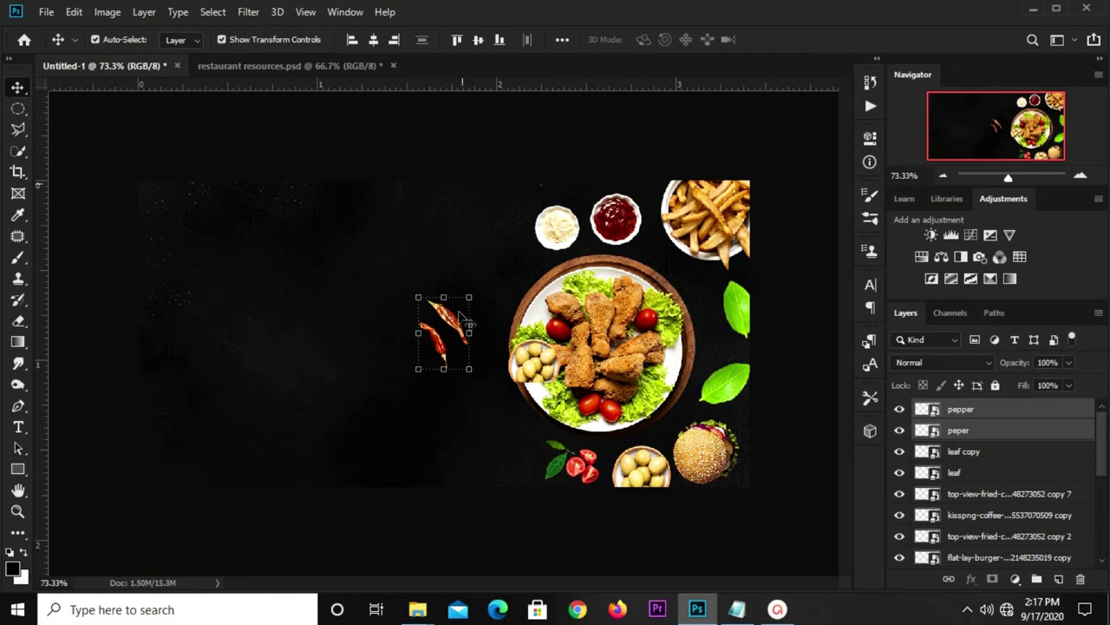
click(462, 321)
mouse_move(463, 321)
mouse_down()
mouse_move(707, 282)
mouse_move(719, 317)
mouse_move(743, 287)
mouse_up()
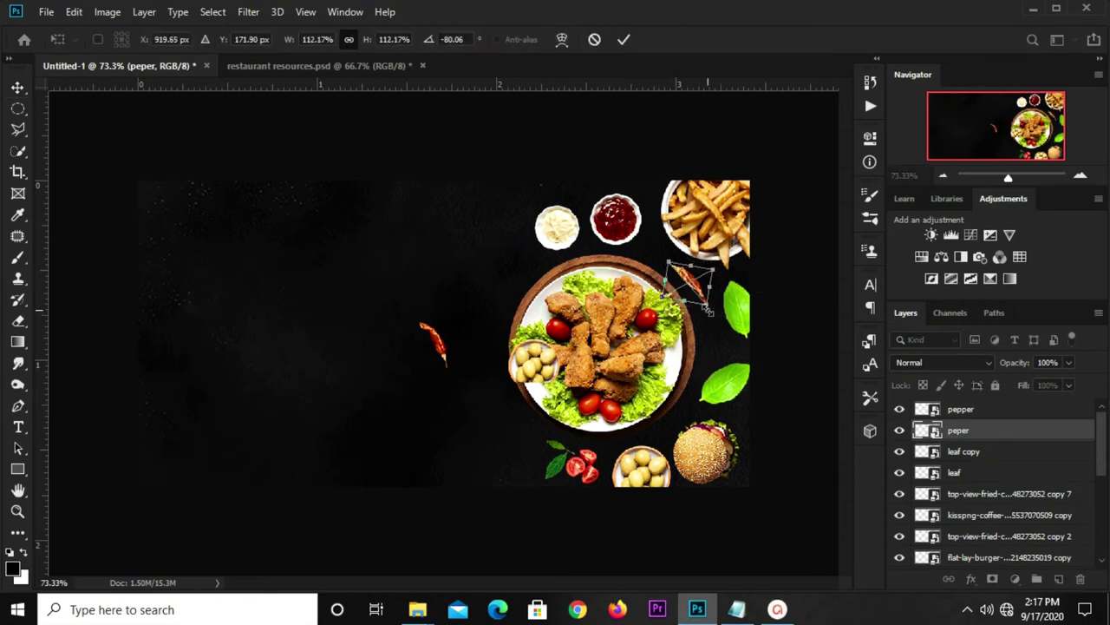
key(Return)
click(521, 354)
click(440, 352)
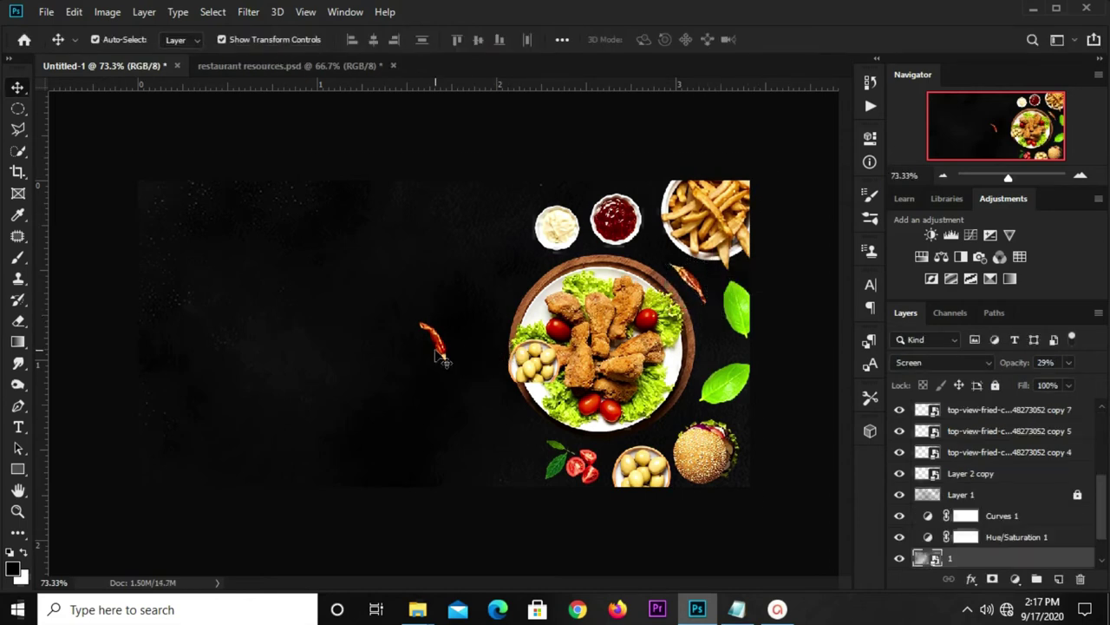
mouse_move(440, 345)
mouse_down()
mouse_move(710, 328)
mouse_move(698, 318)
mouse_move(739, 328)
mouse_up()
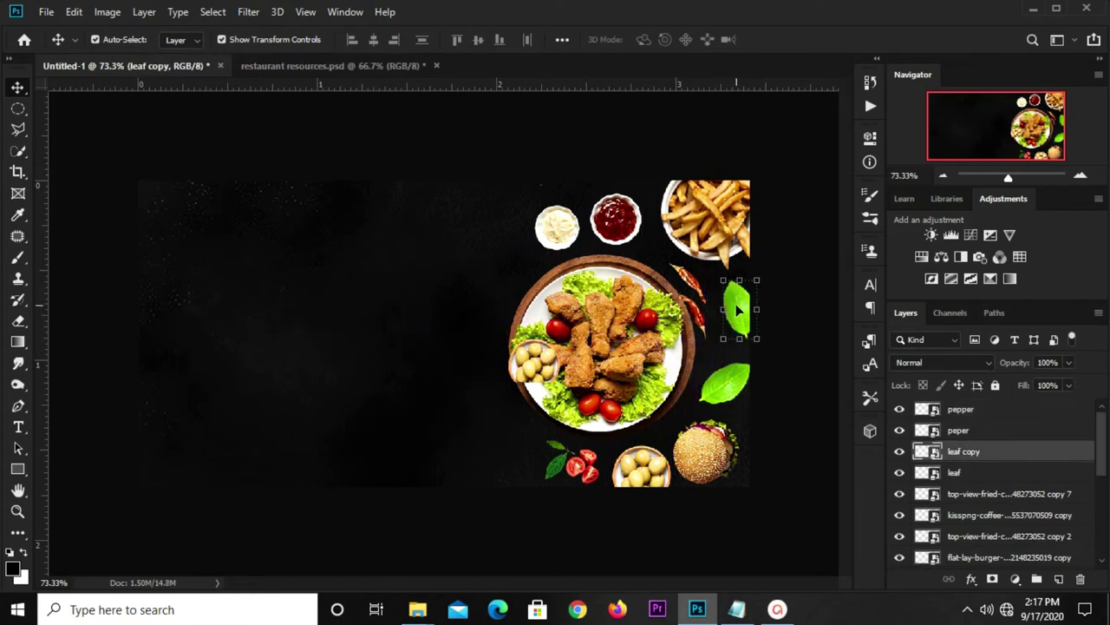
- Adjust the lower leaf, nudge the upper leaf down, and fine-tune both peppers' positions
click(723, 392)
drag(723, 392, 726, 405)
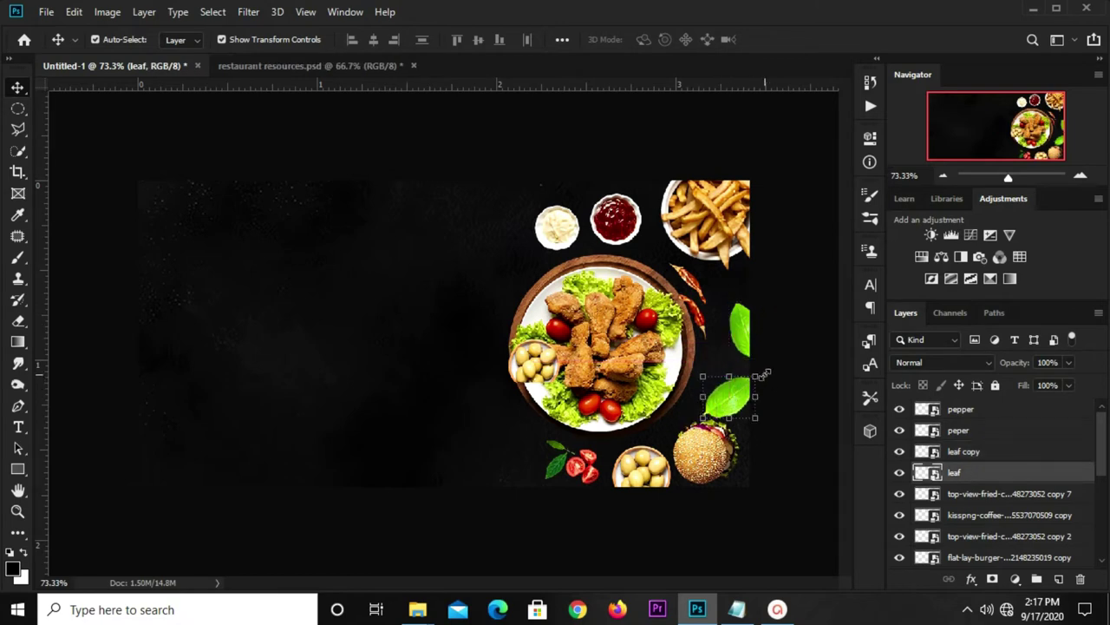
mouse_move(769, 374)
mouse_down()
mouse_move(763, 394)
mouse_move(763, 374)
mouse_move(771, 382)
mouse_up()
key(Return)
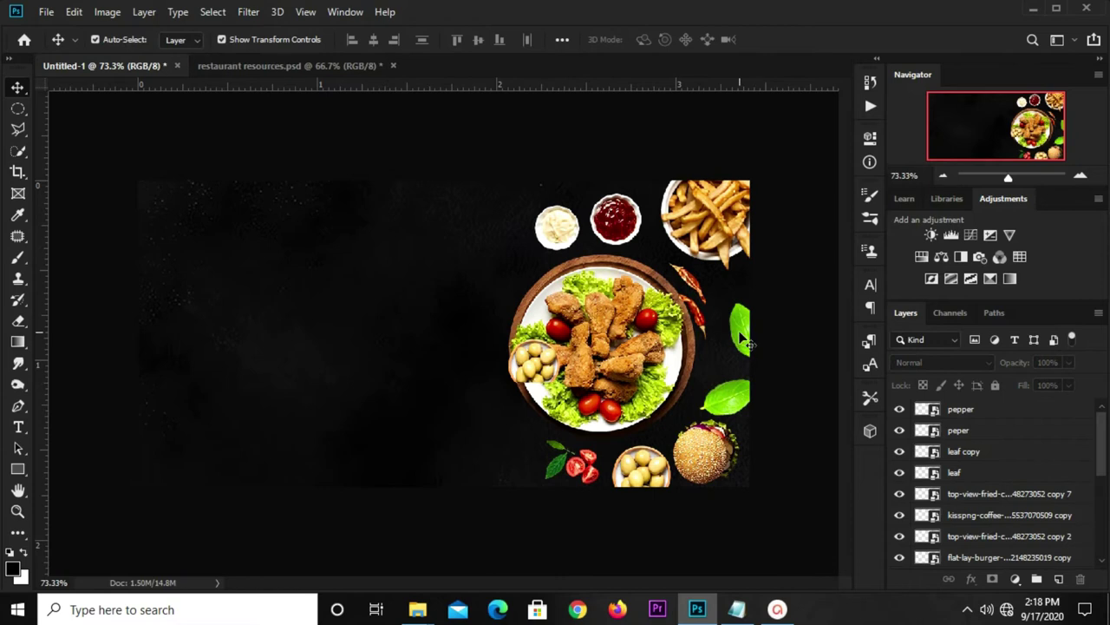
drag(739, 335, 739, 347)
drag(697, 286, 711, 286)
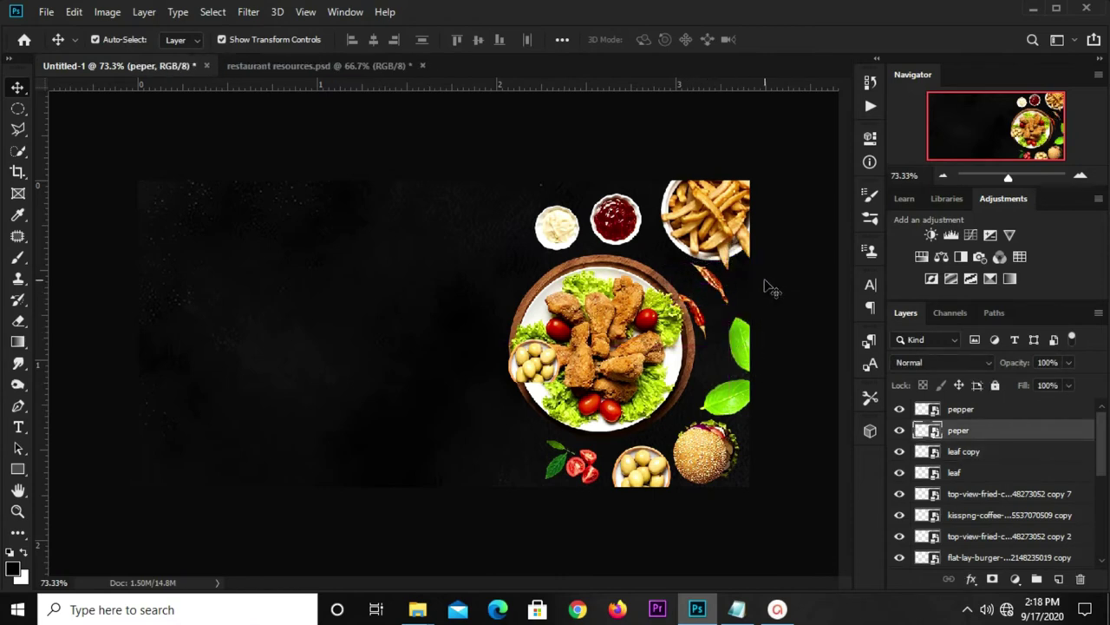
click(699, 320)
drag(703, 310, 701, 297)
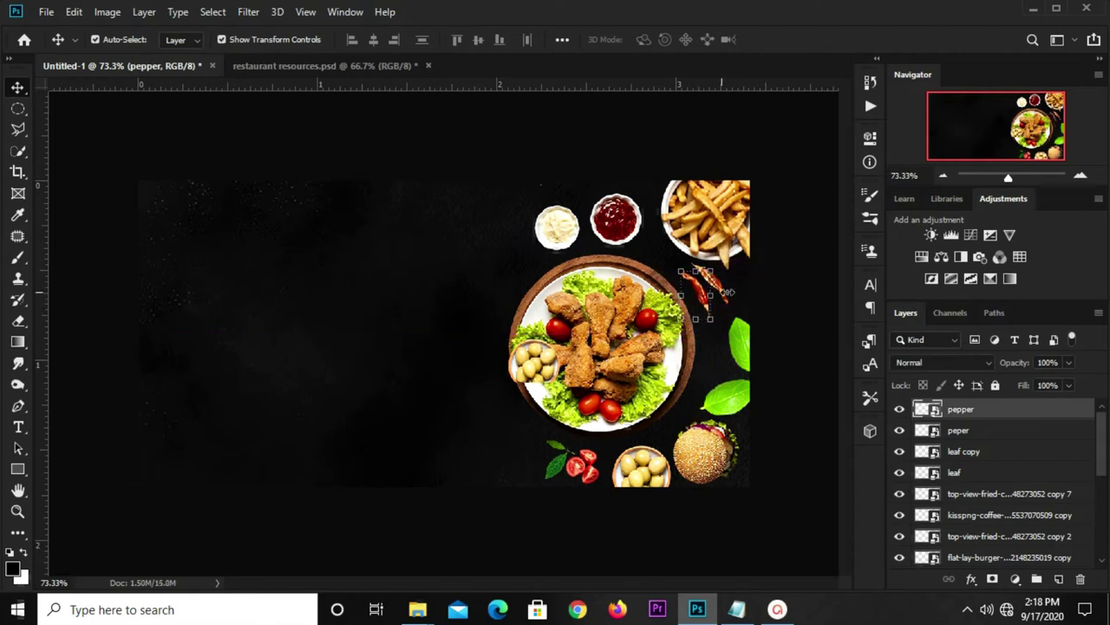
click(757, 288)
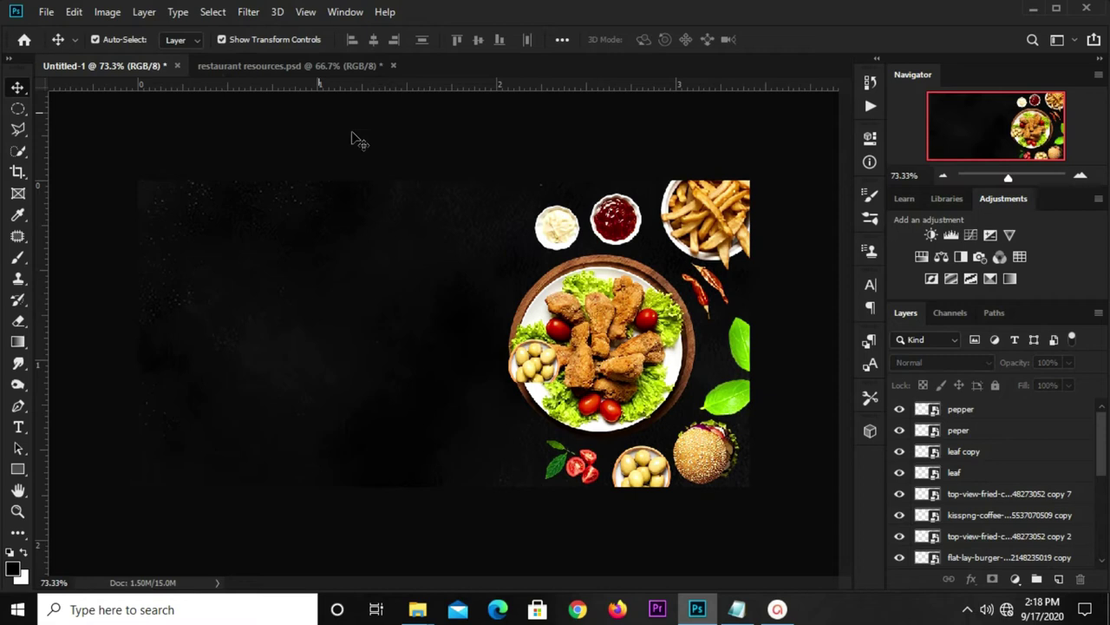
- Bring the tomato slice into the banner and place it at the plate's right edge
click(301, 70)
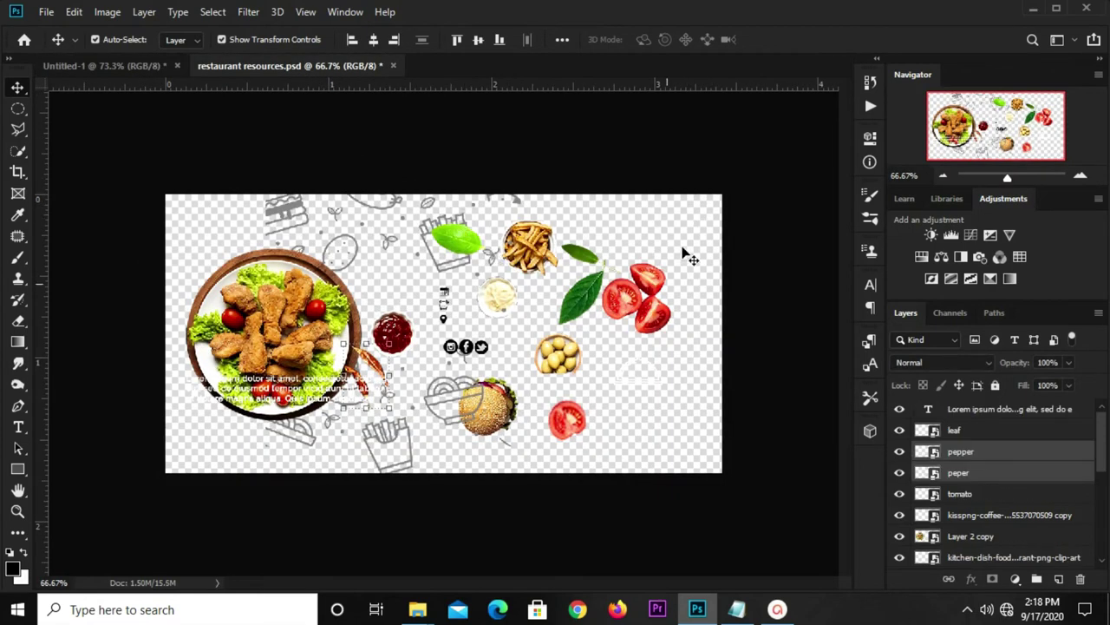
click(569, 417)
mouse_move(569, 421)
mouse_down()
mouse_move(459, 262)
mouse_move(444, 339)
mouse_up()
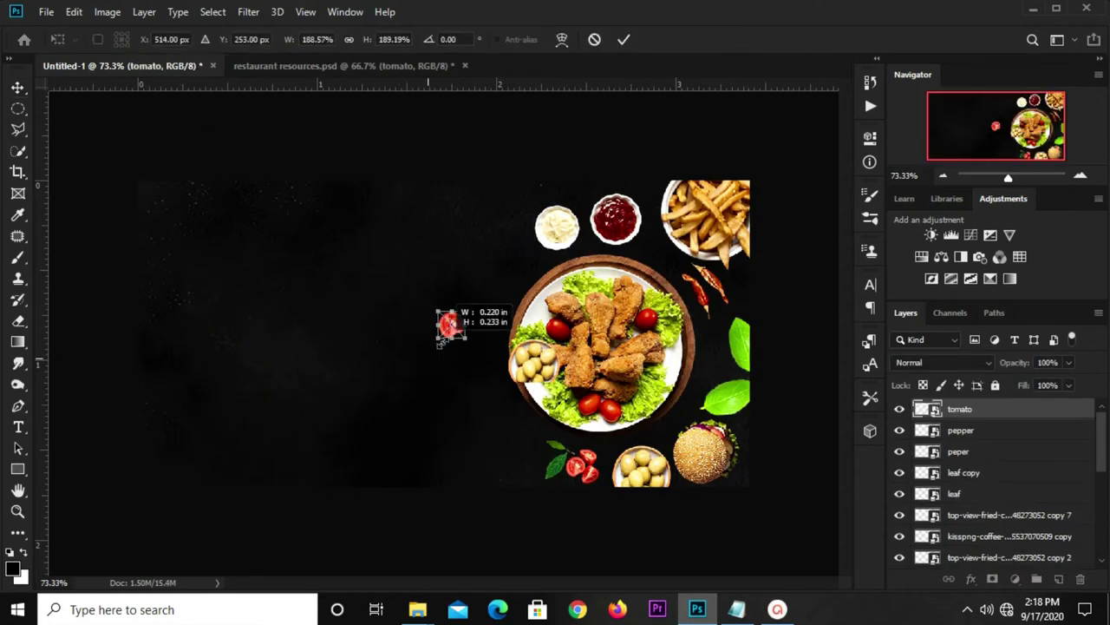
drag(530, 343, 710, 358)
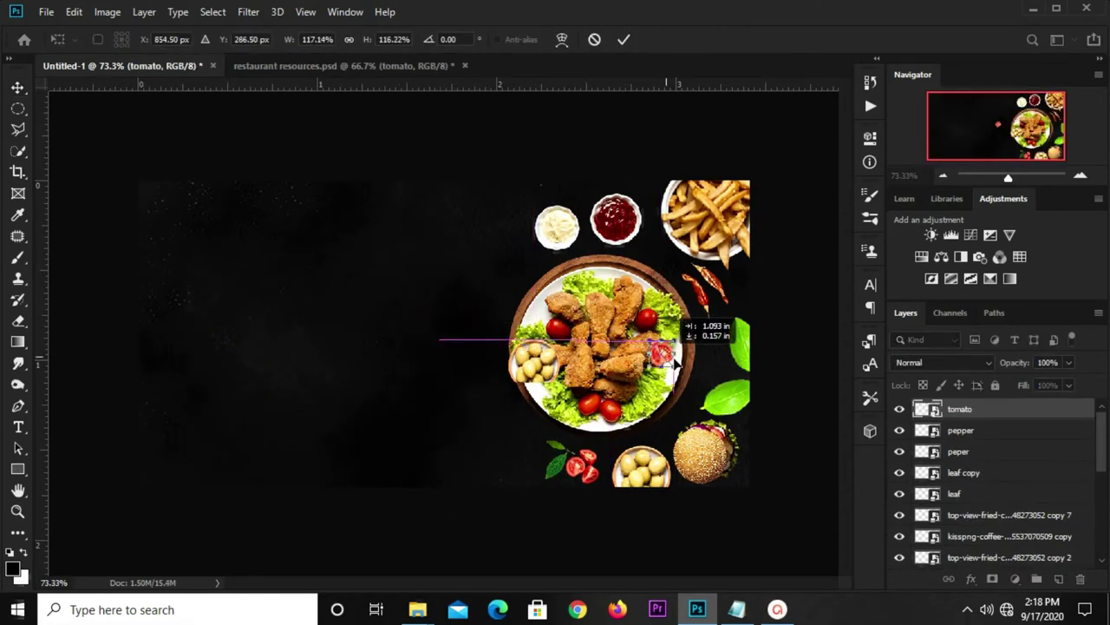
key(Return)
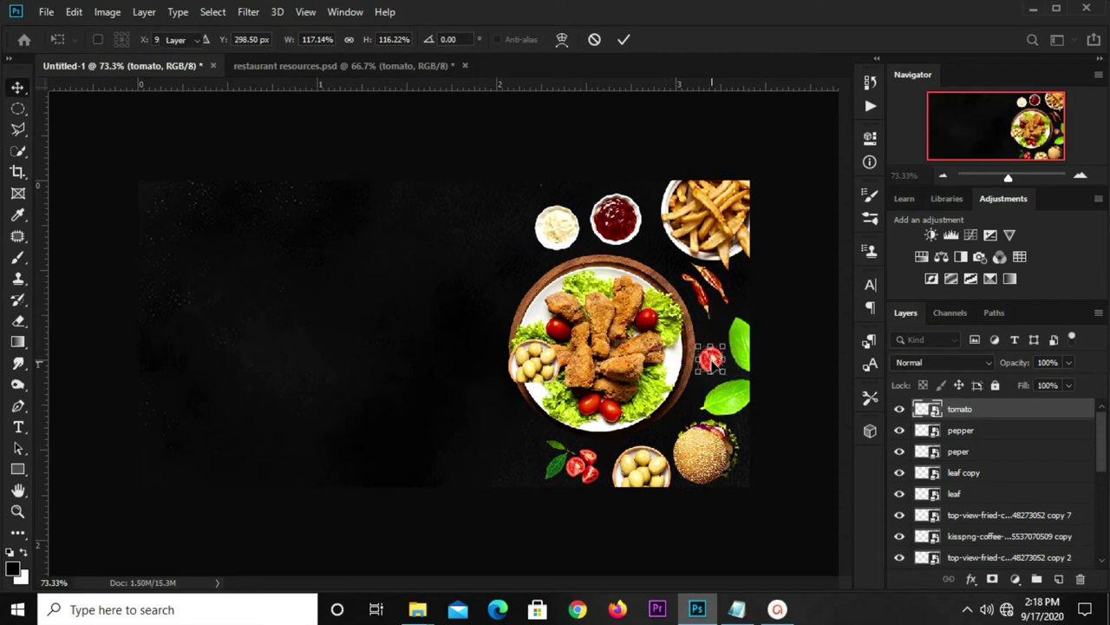
- Duplicate the tomato, move the copy near the ketchup bowl, and enlarge it to about 117%
key(ctrl+j)
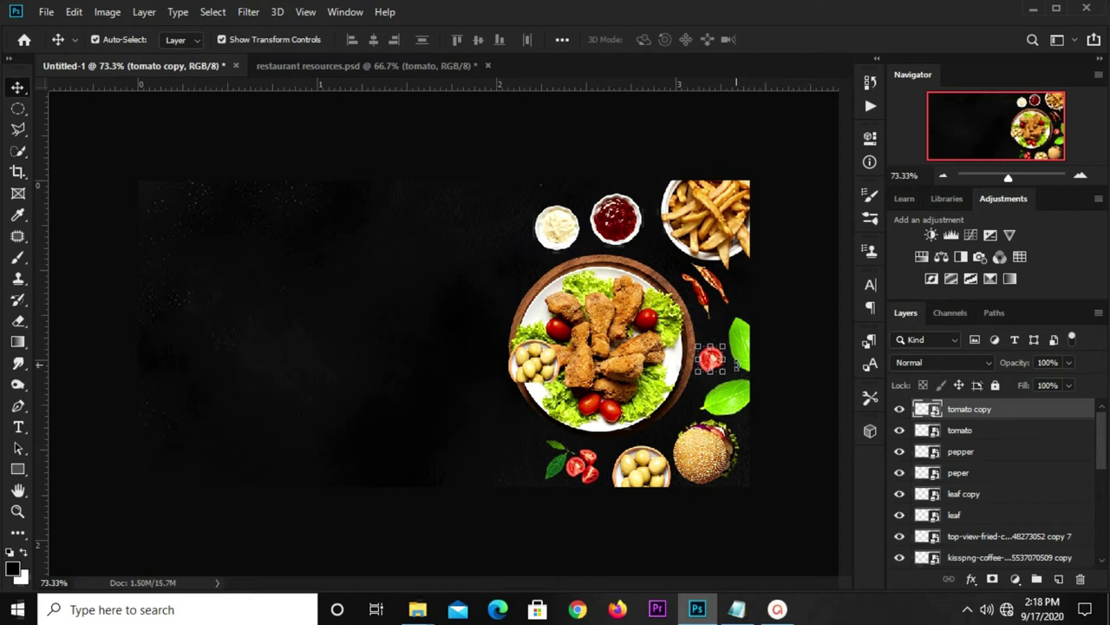
drag(711, 360, 655, 251)
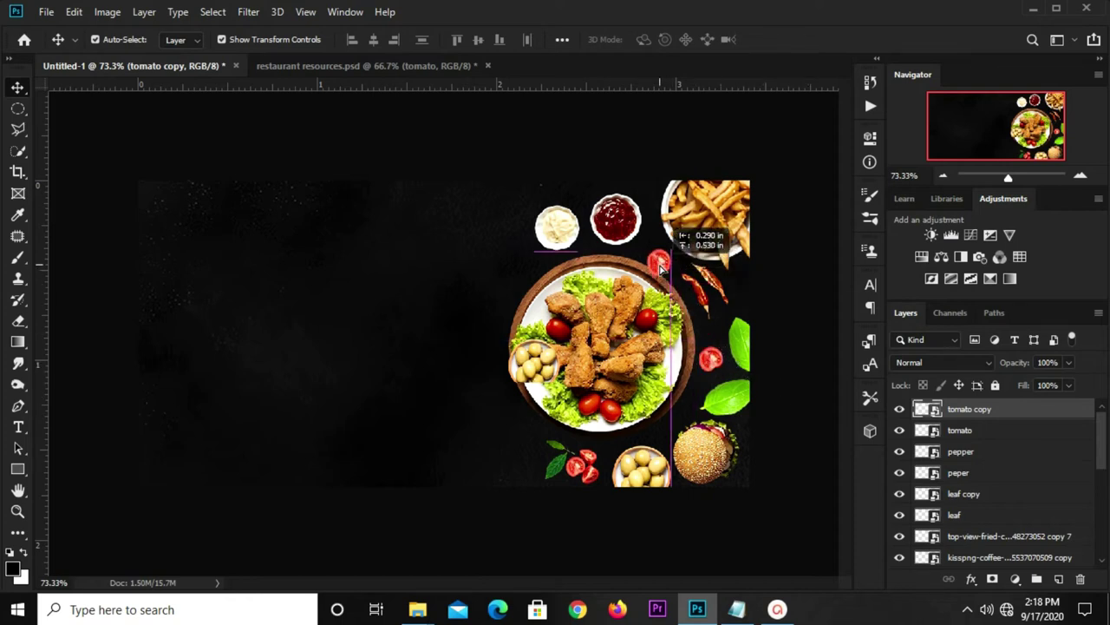
drag(613, 221, 608, 223)
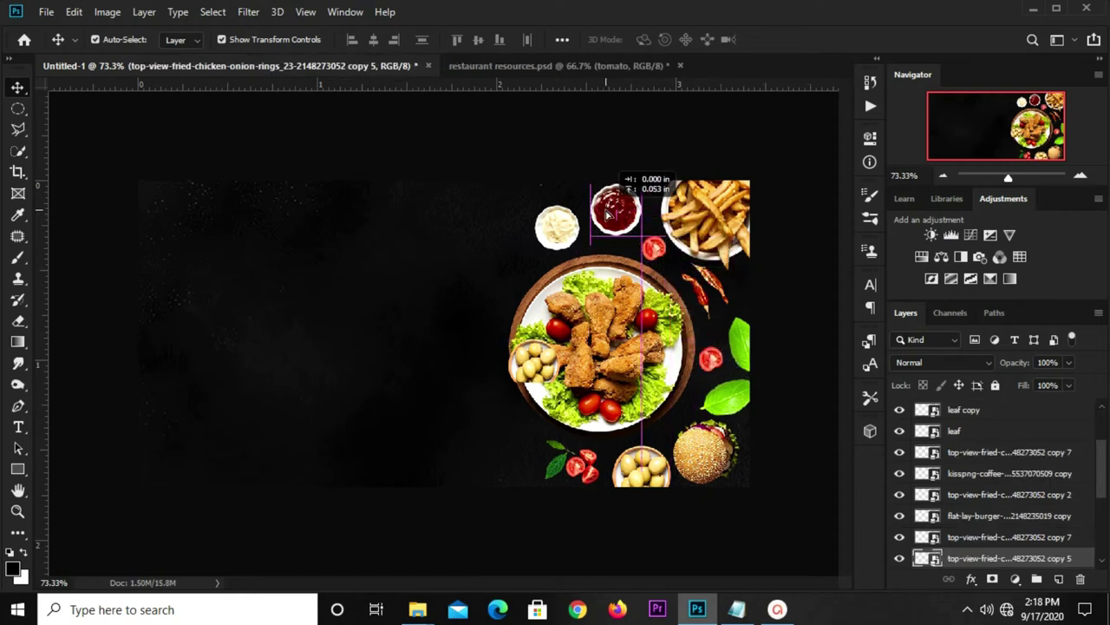
click(652, 250)
key(ctrl+t)
drag(650, 248, 651, 233)
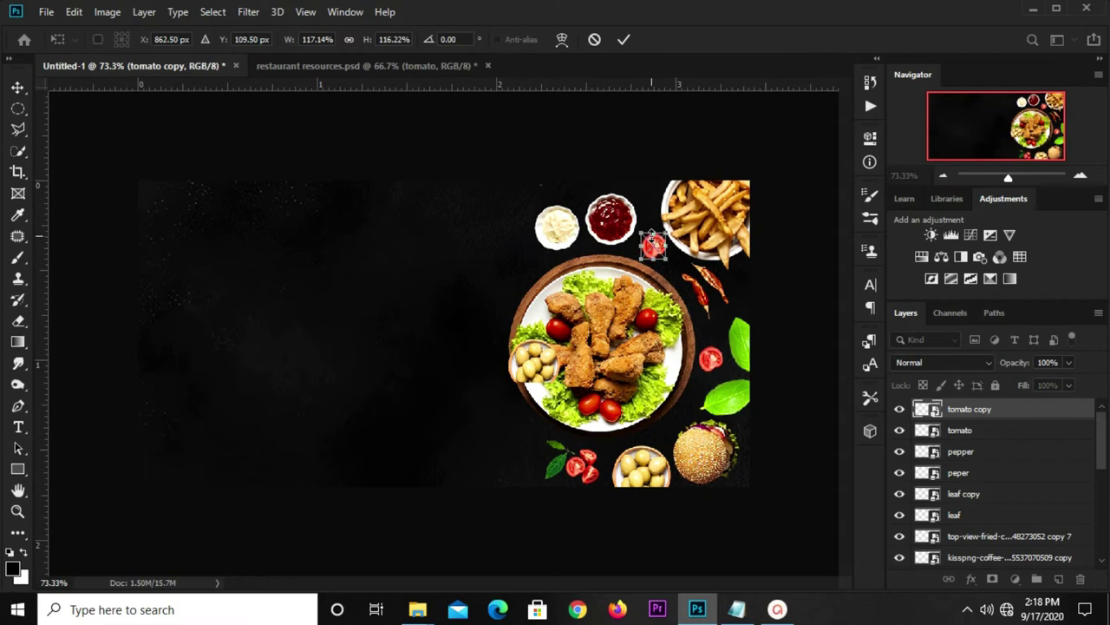
key(Return)
click(585, 165)
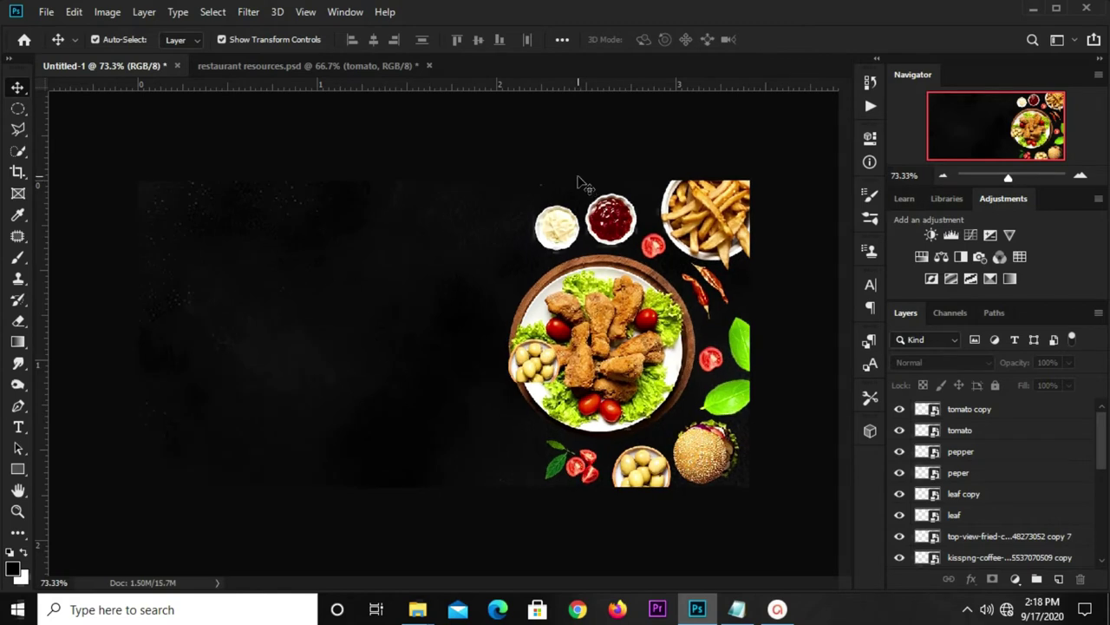
- Paste the cloche icon from the resources file into the banner
click(301, 69)
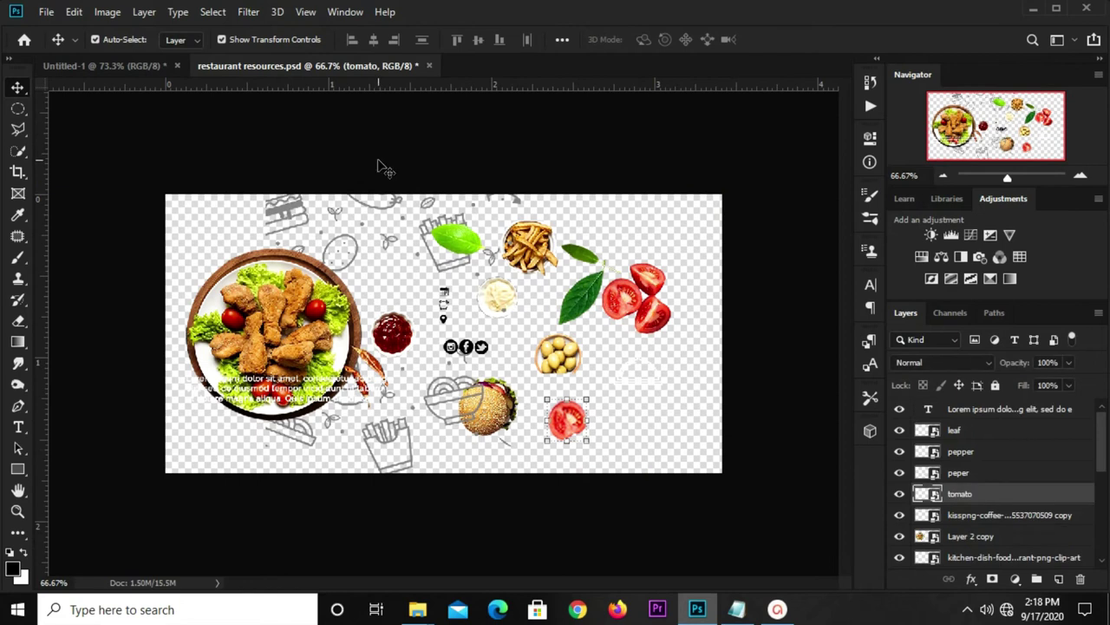
click(644, 388)
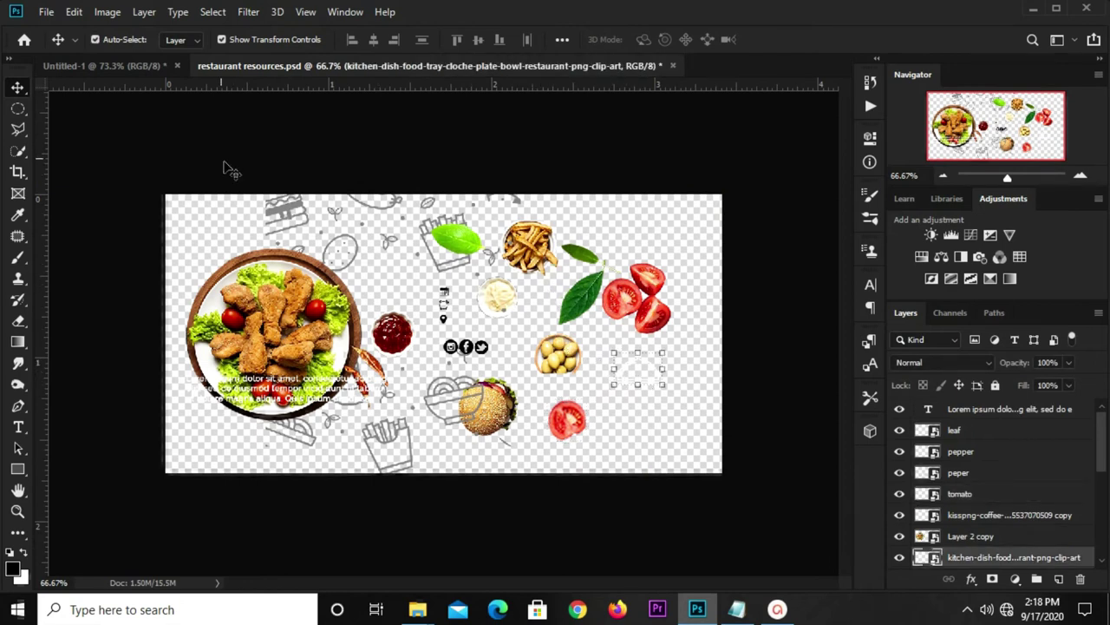
click(133, 69)
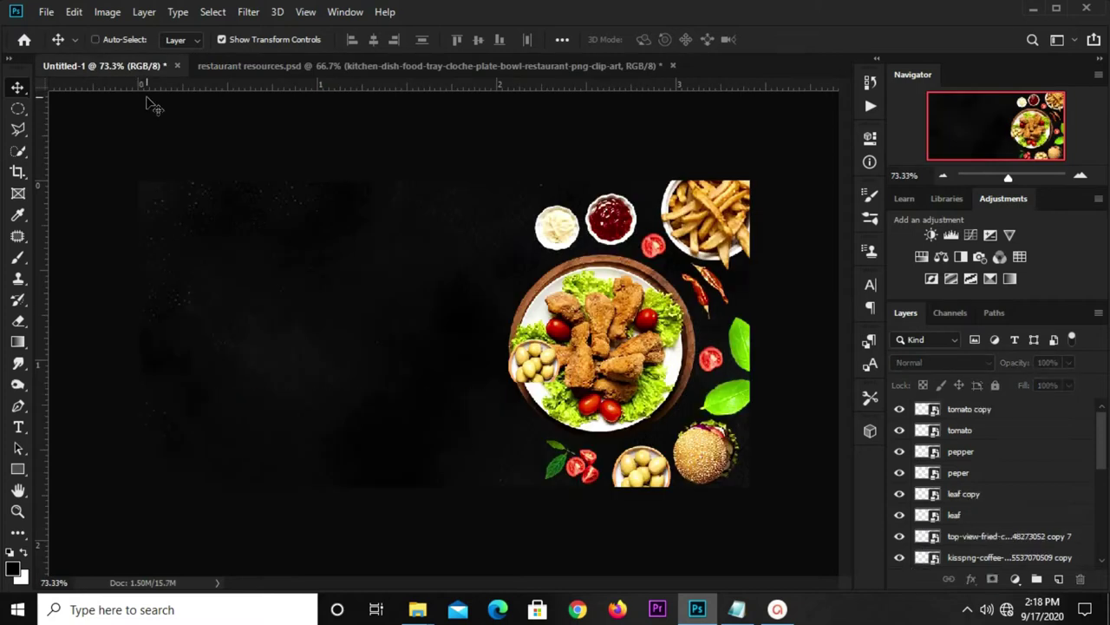
key(ctrl+v)
- Add a vertical guide at the left margin and hide the cloche icon layer
drag(42, 395, 190, 426)
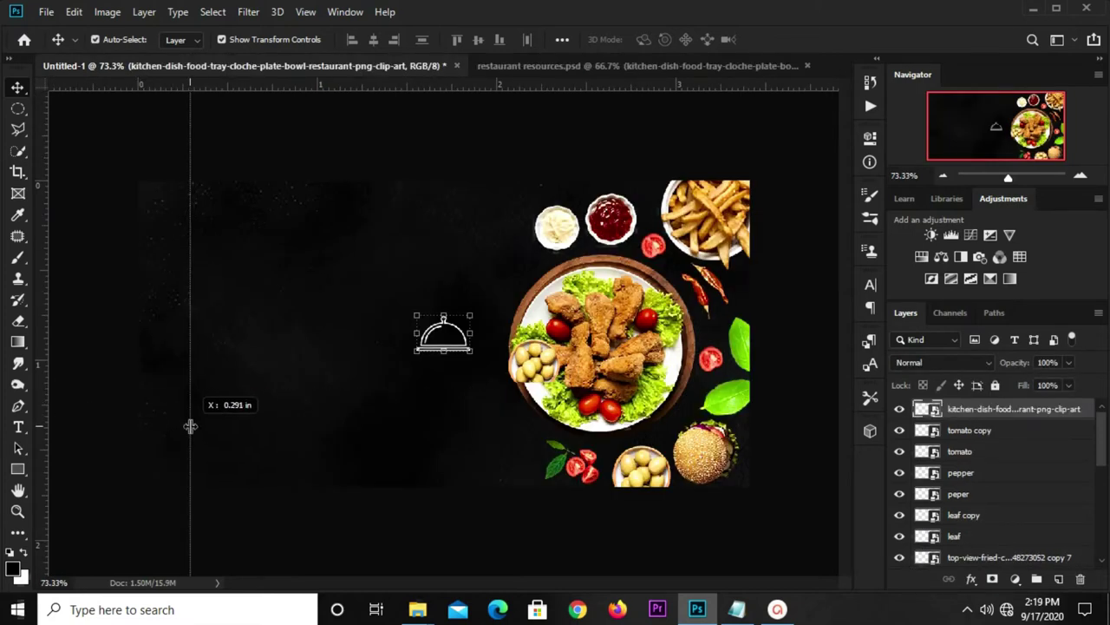
drag(190, 426, 190, 426)
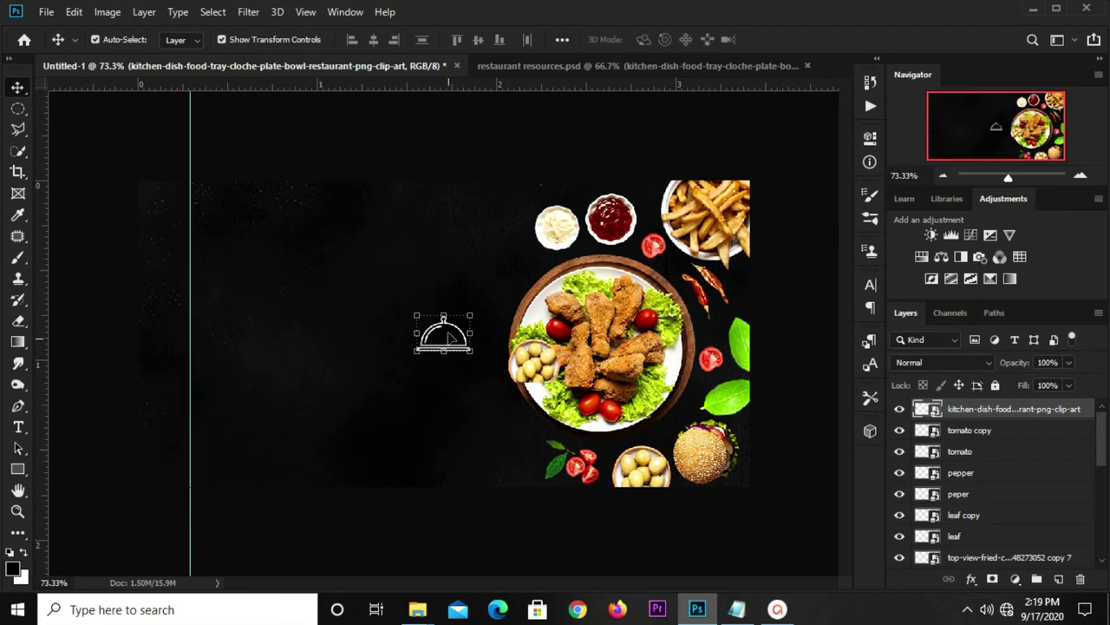
click(901, 411)
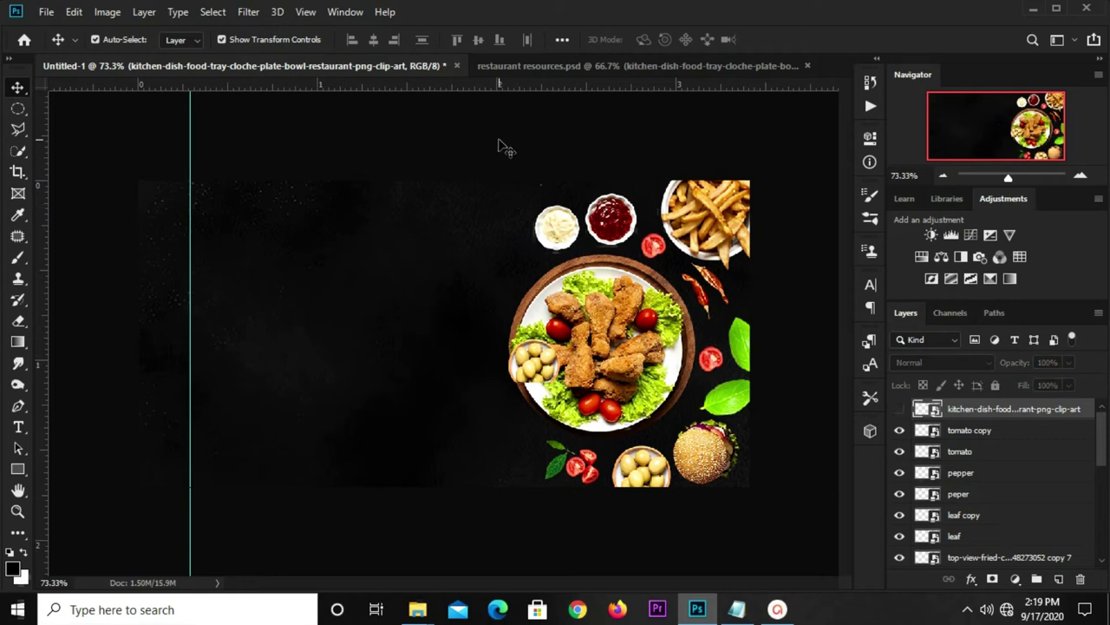
click(508, 148)
- Return to the resources file and select the food-doodle pattern layer
click(556, 73)
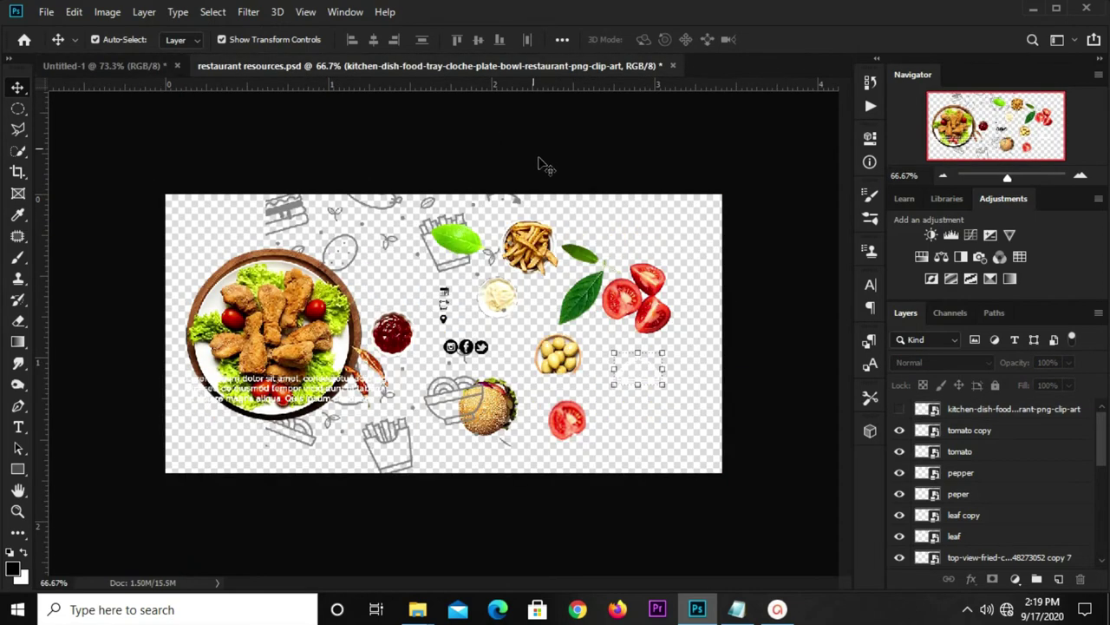
click(437, 406)
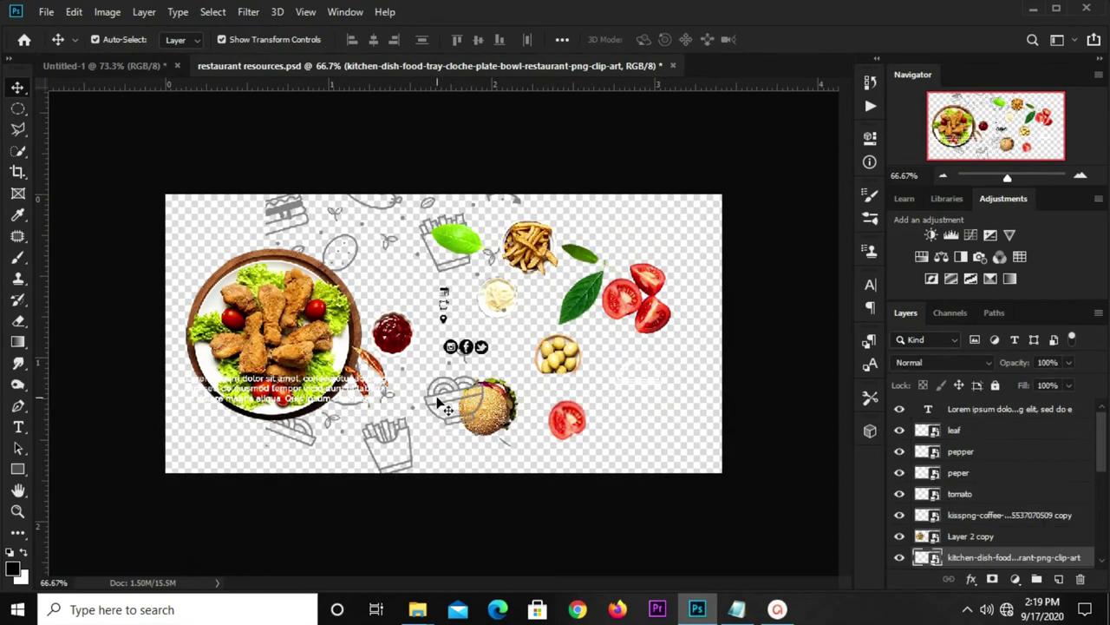
click(444, 413)
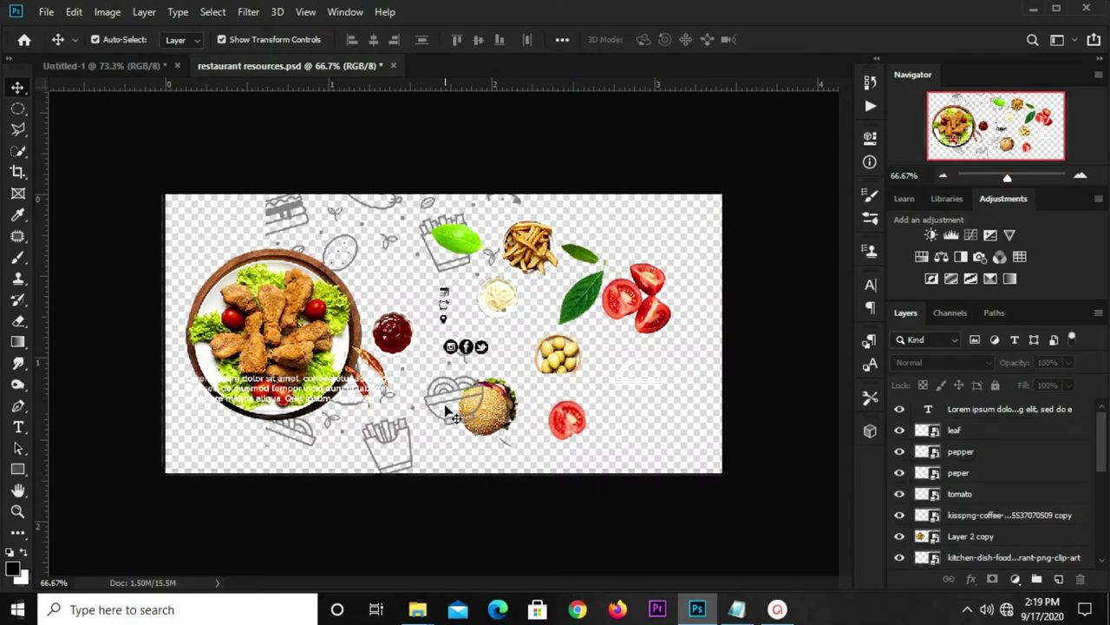
scroll(1006, 538, down, 2)
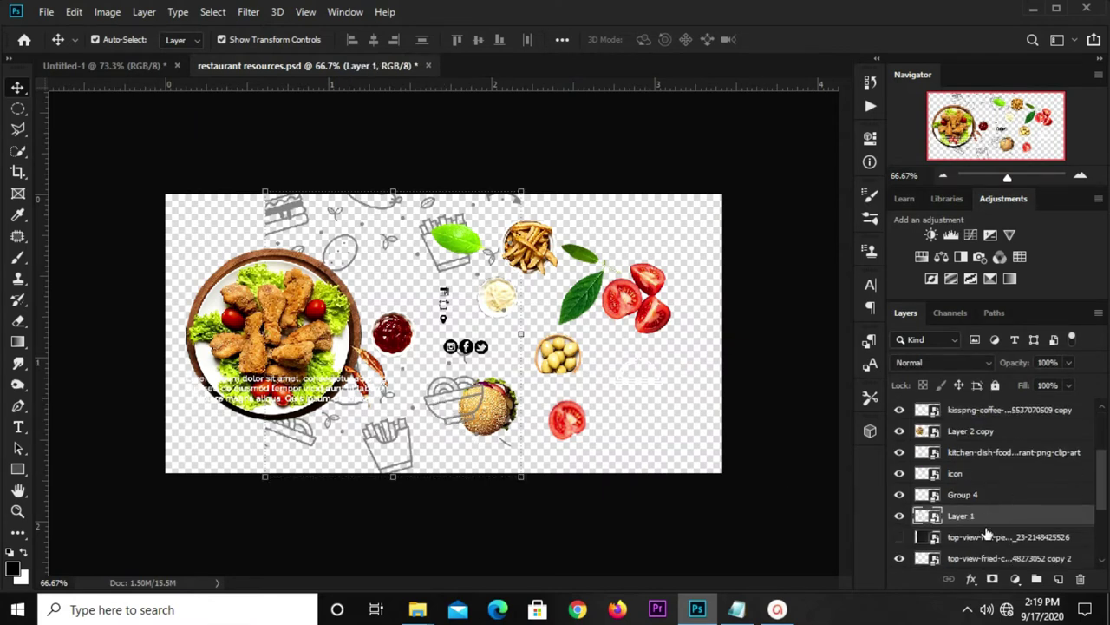
key(ctrl)
- Copy the doodle pattern into the banner, move it to the left side, and scale it
drag(161, 106, 106, 65)
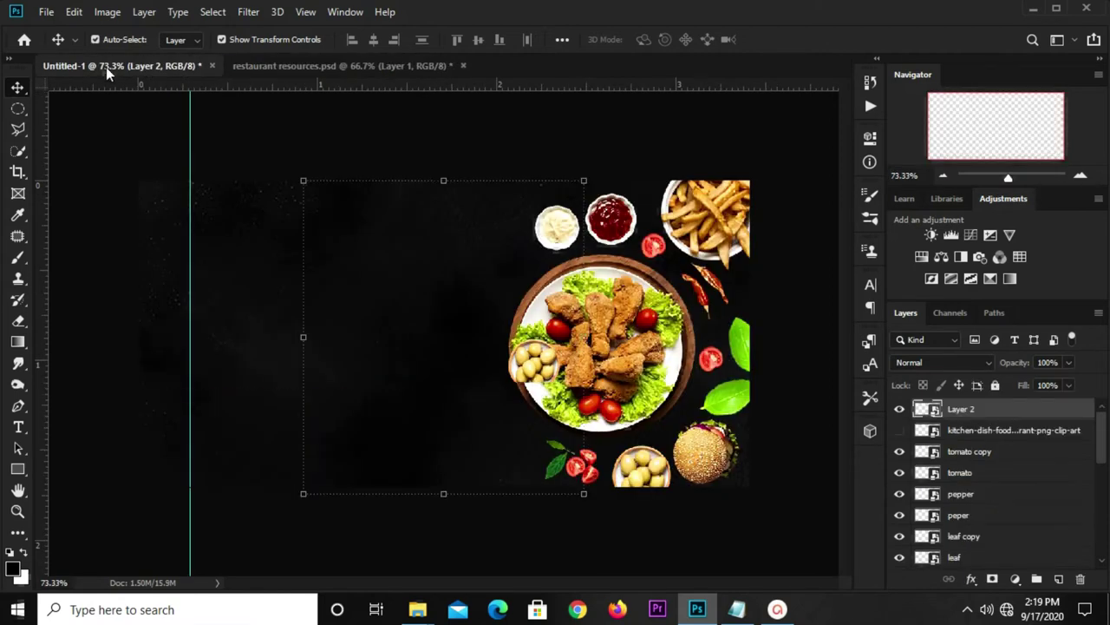
drag(423, 298, 244, 291)
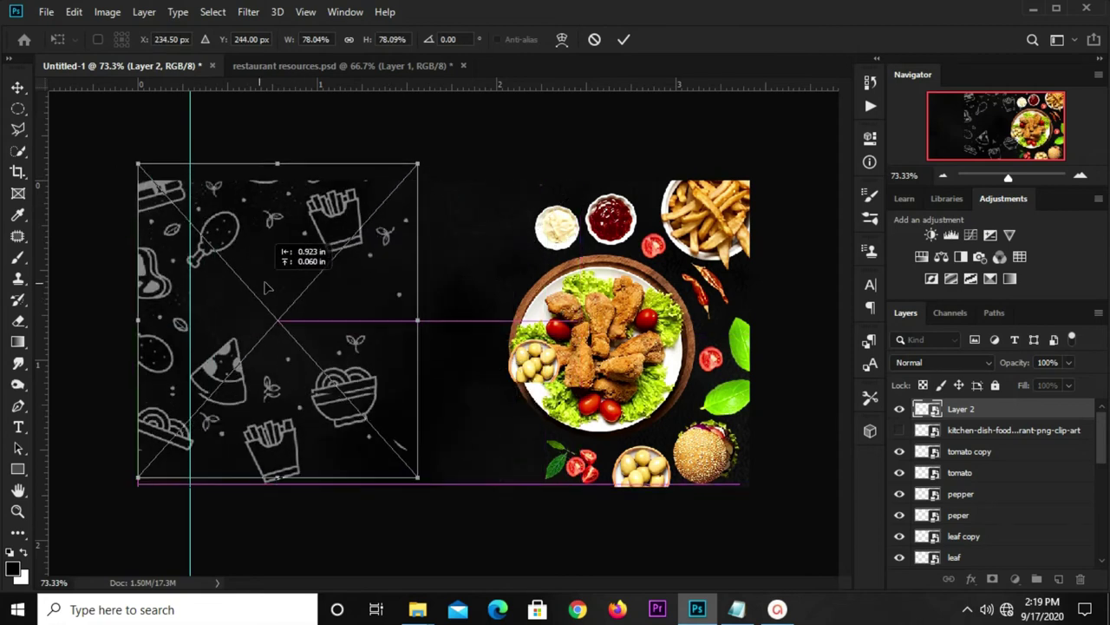
drag(243, 291, 266, 289)
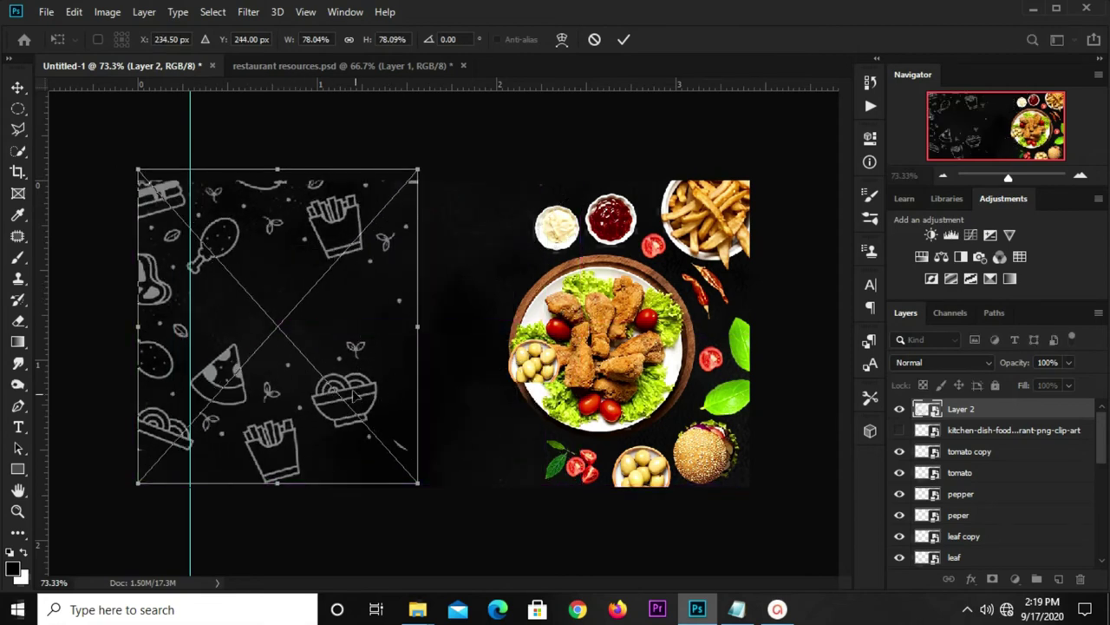
drag(417, 485, 428, 497)
key(Down)
key(Down)
key(Down)
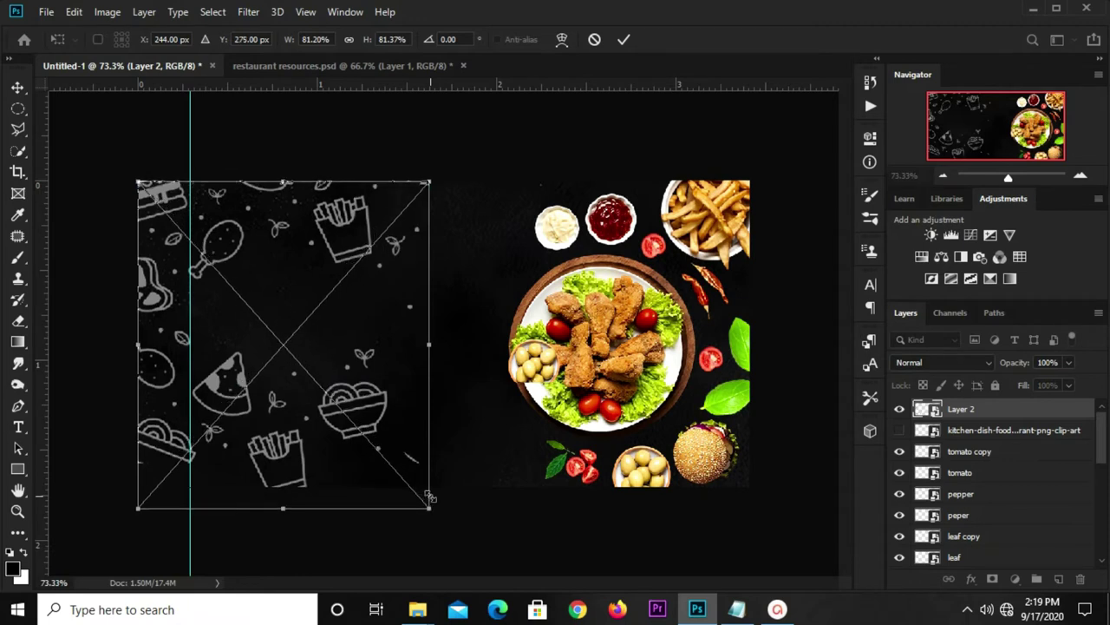
key(Up)
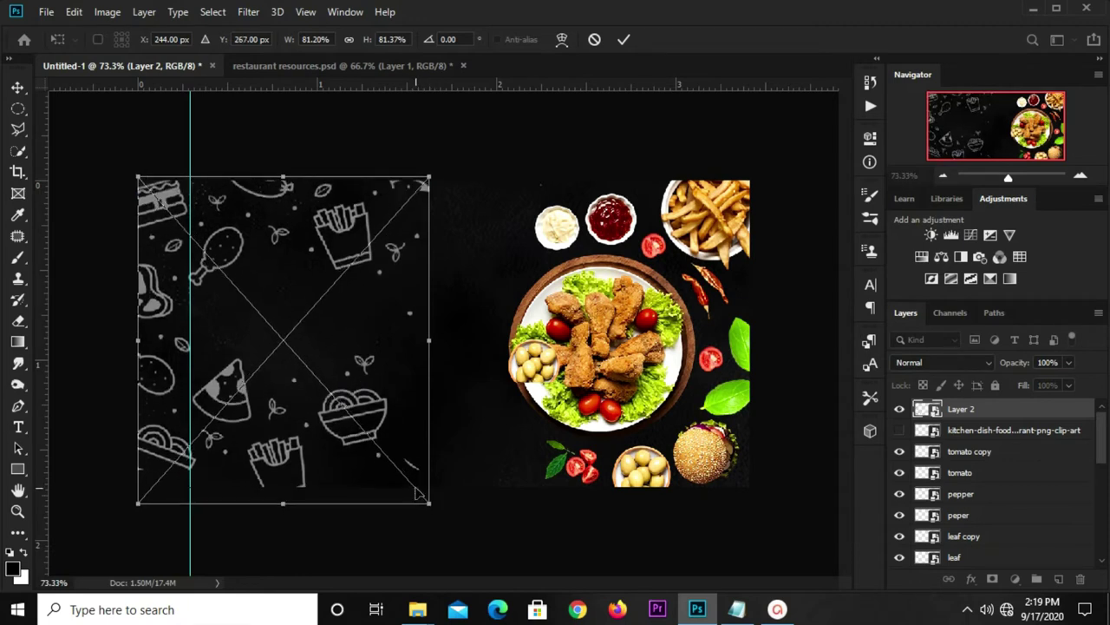
key(Up)
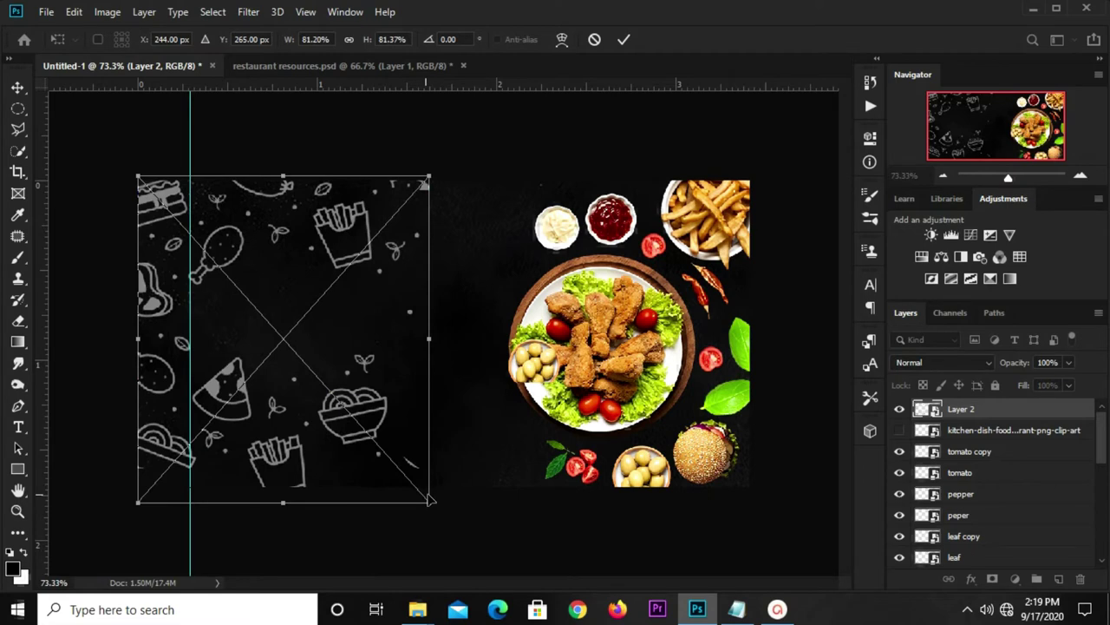
click(626, 42)
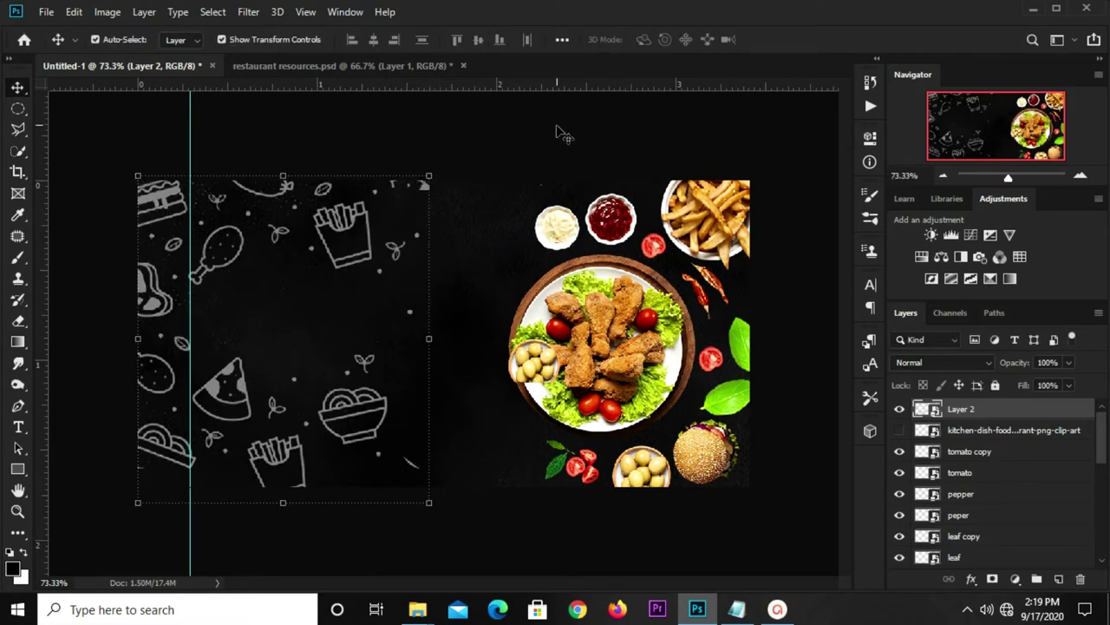
- Enlarge the pattern further toward both corners to its final size, about 84%
click(379, 407)
drag(428, 177, 434, 170)
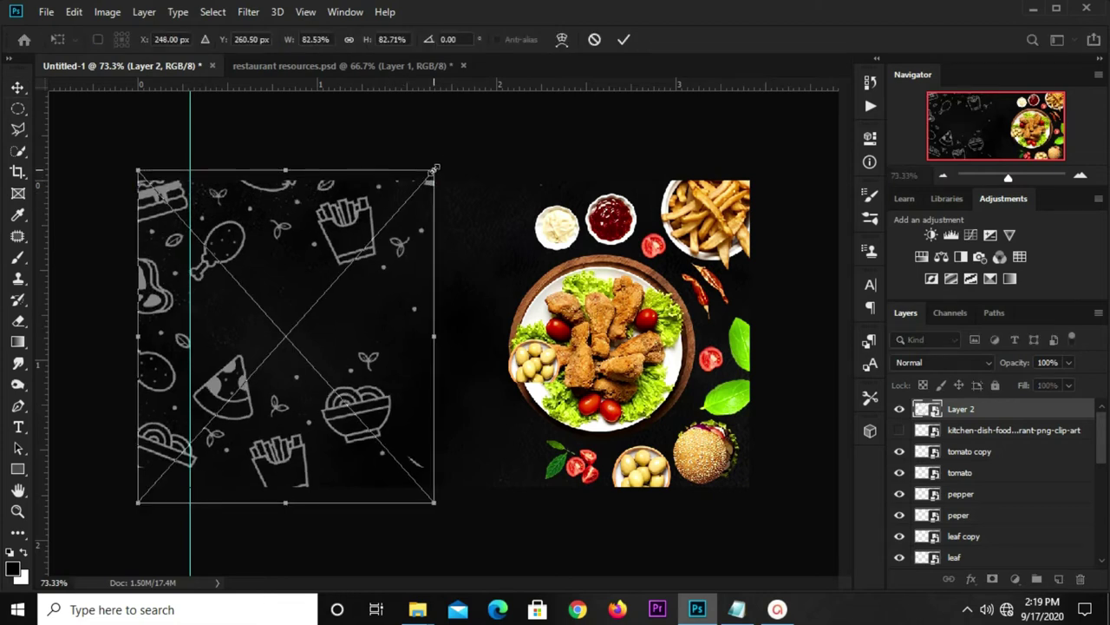
key(Return)
drag(139, 515, 130, 513)
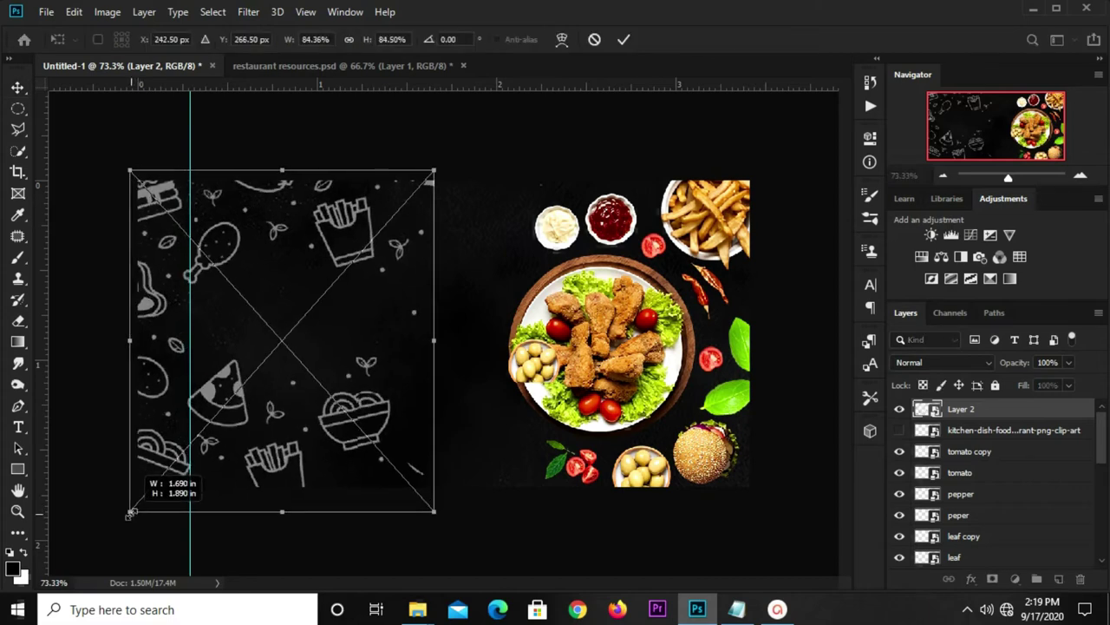
drag(130, 513, 132, 508)
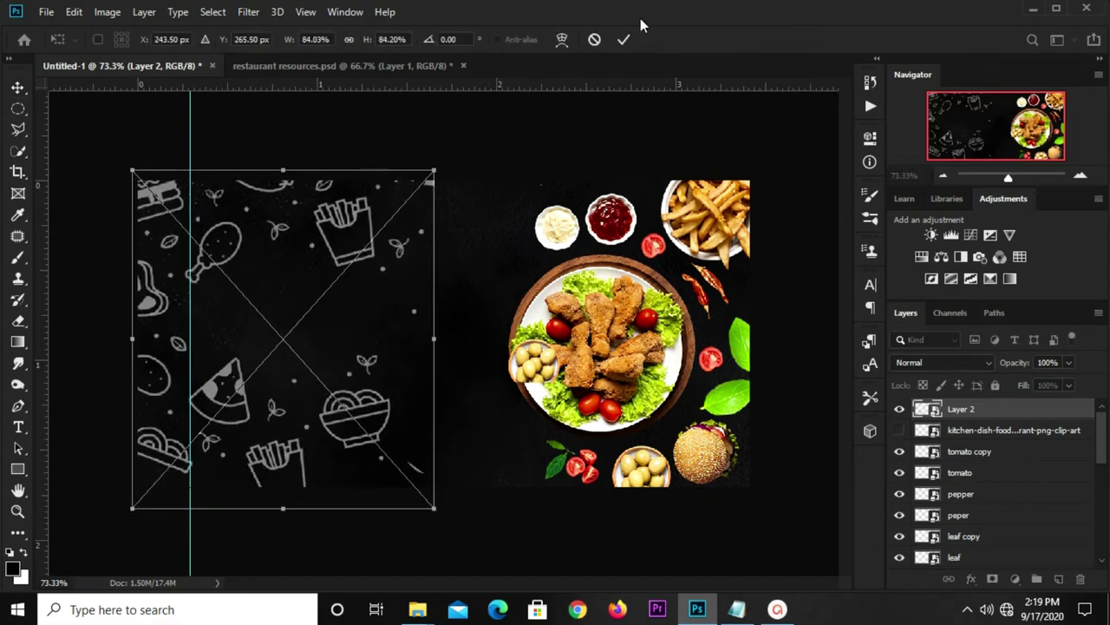
click(623, 39)
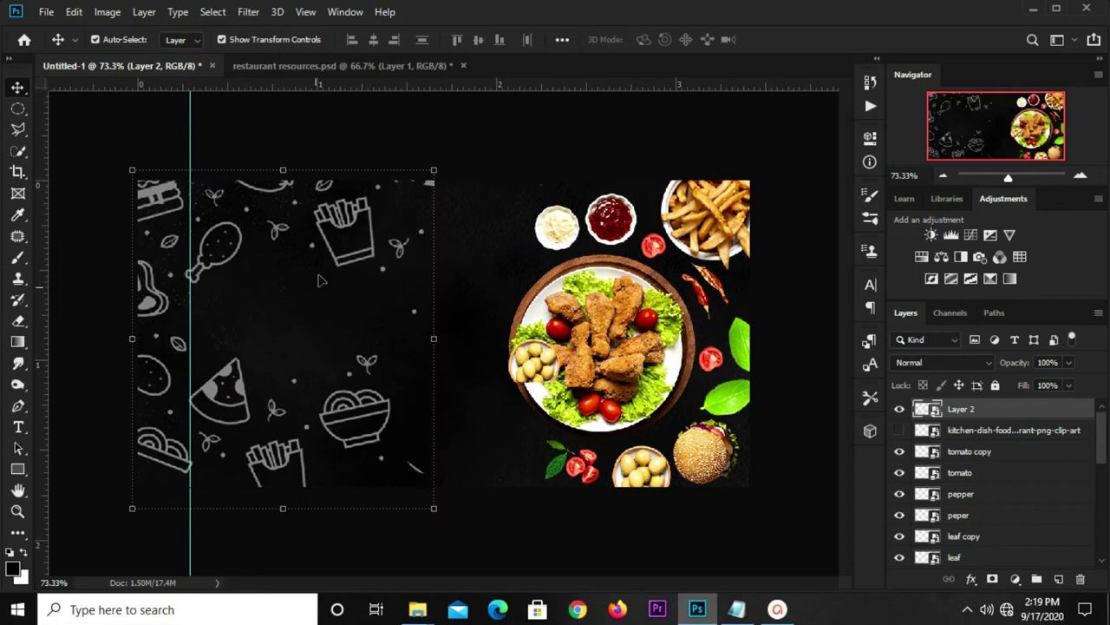
- Set the doodle layer to Color Dodge at 37% opacity, then nudge the left guide leftward
click(914, 361)
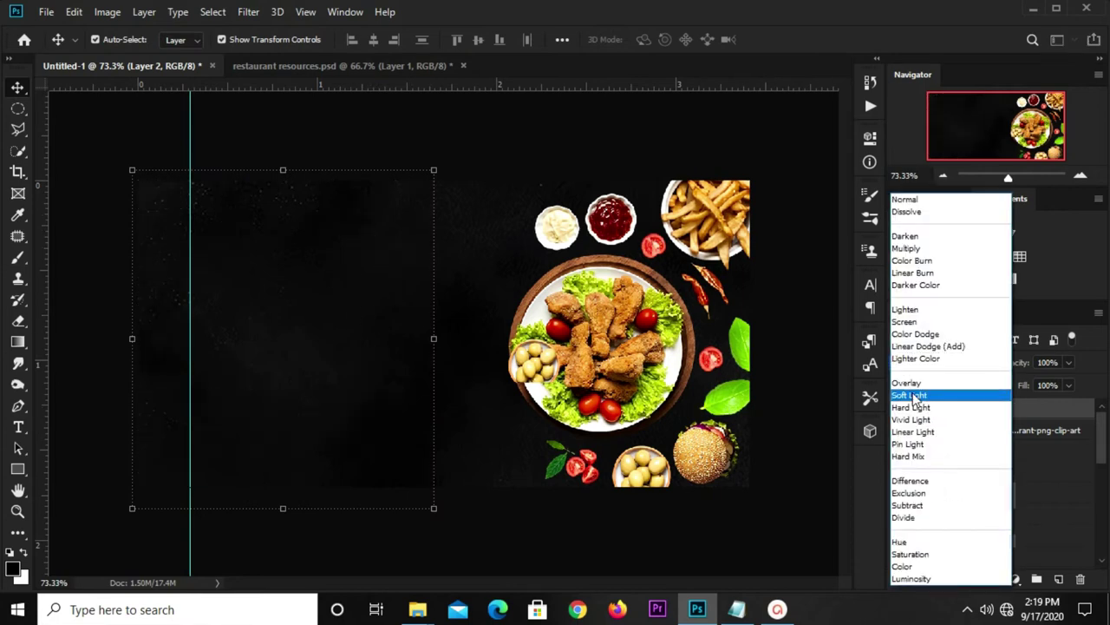
click(908, 333)
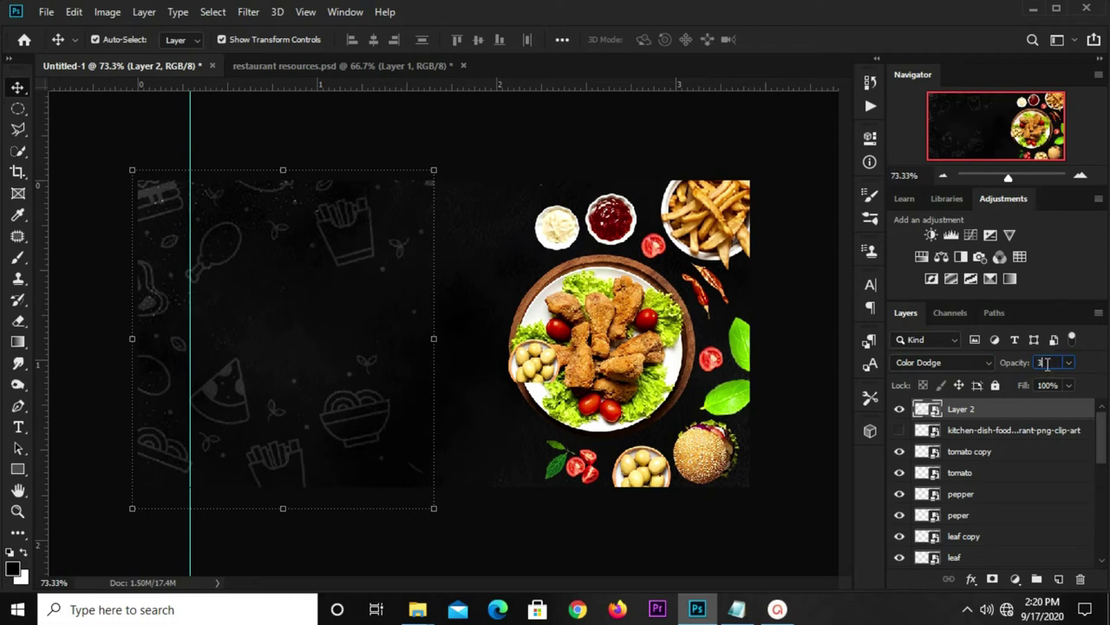
key(Return)
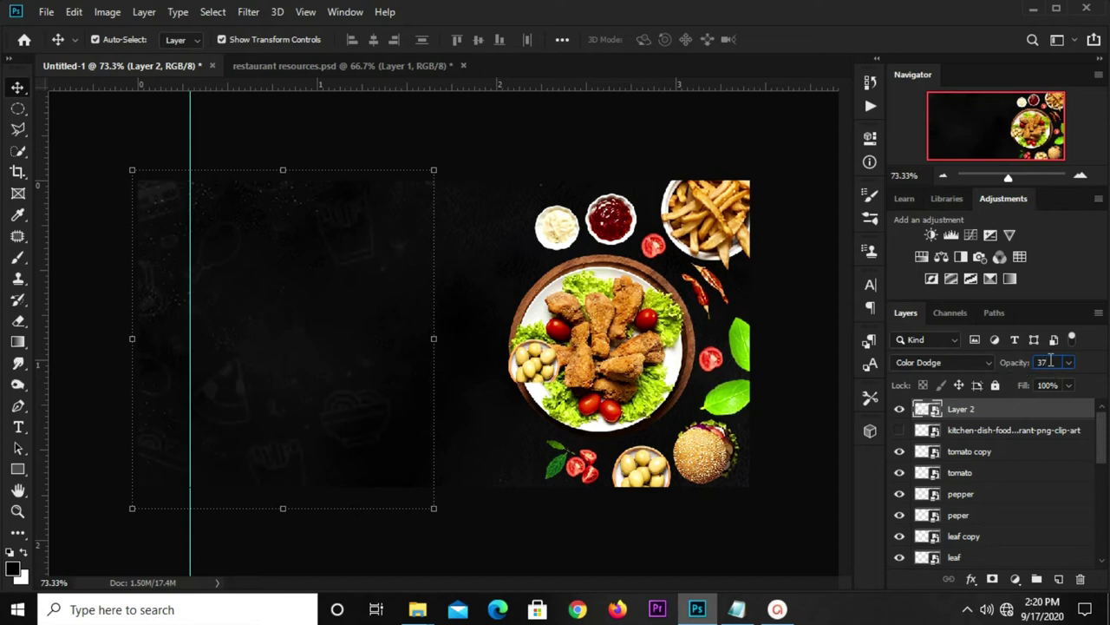
click(756, 154)
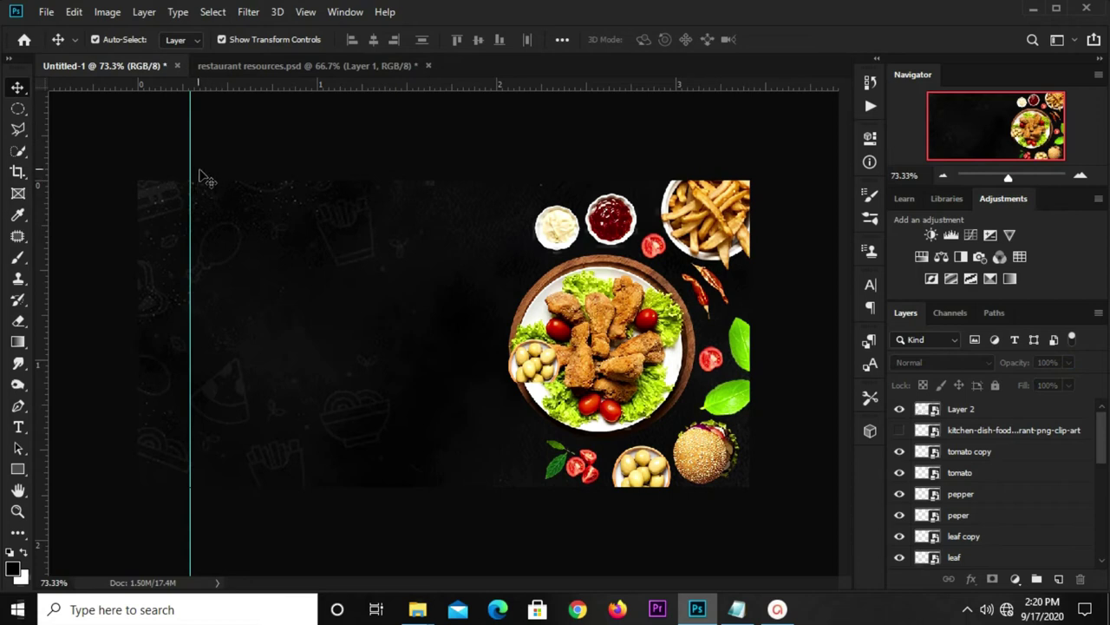
drag(189, 160, 179, 160)
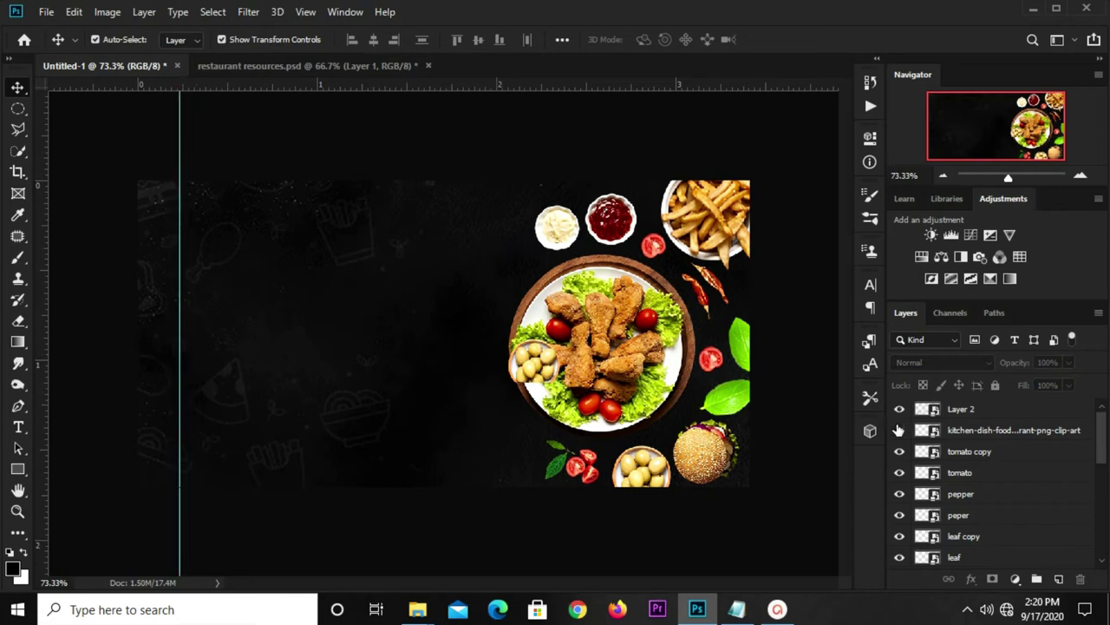
- Unhide the white cloche icon and place it at the top-left against the guide
click(436, 322)
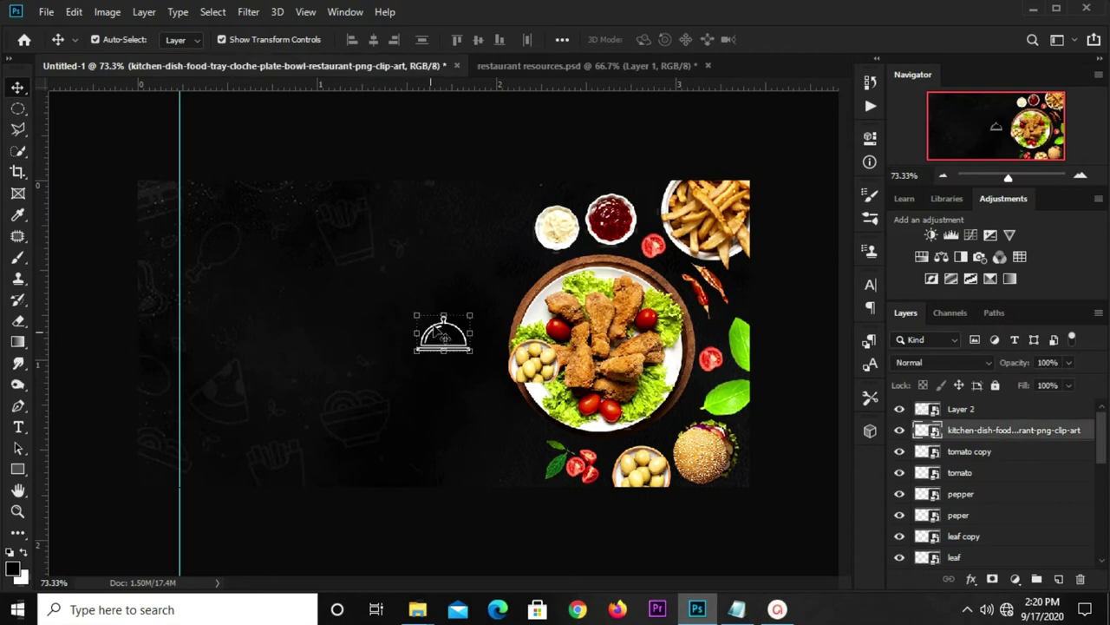
mouse_move(438, 321)
mouse_down()
mouse_move(212, 200)
mouse_move(222, 202)
mouse_up()
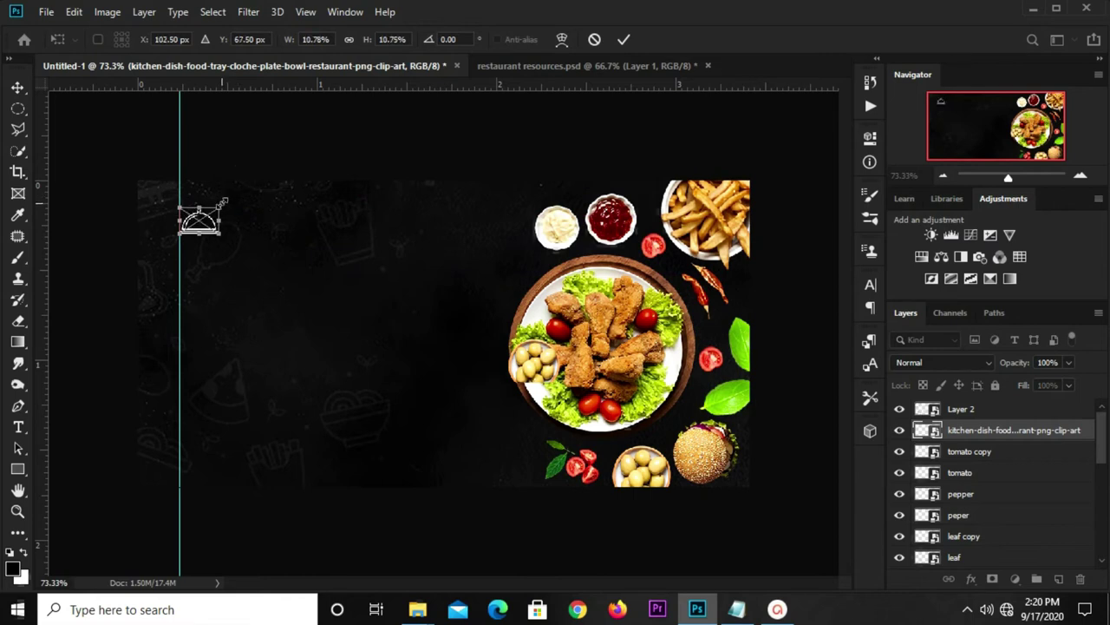
key(Return)
click(279, 134)
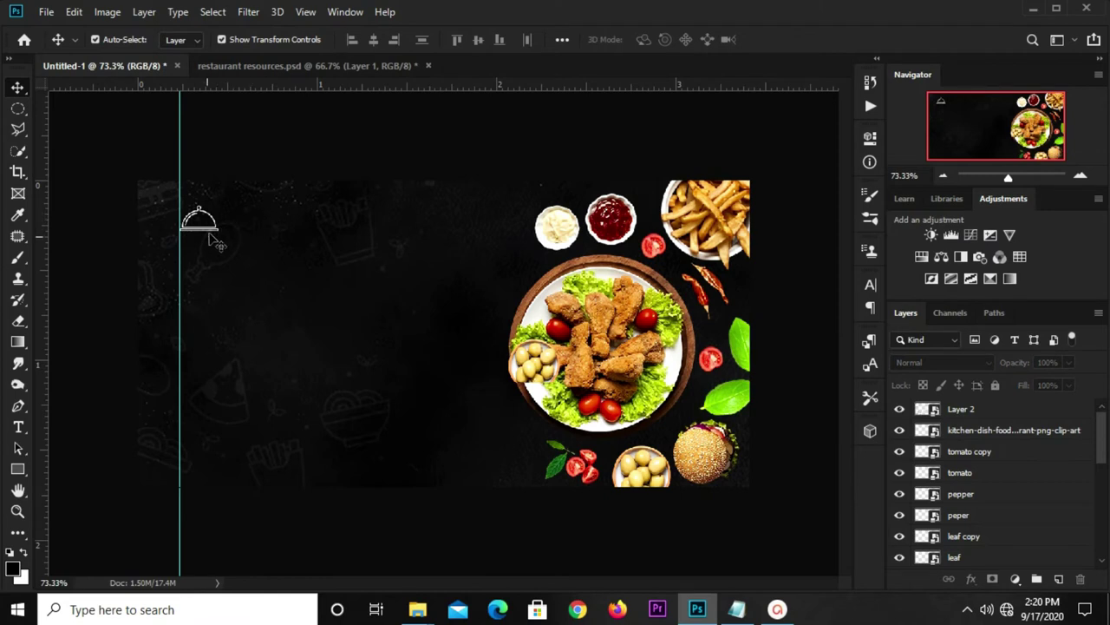
click(25, 424)
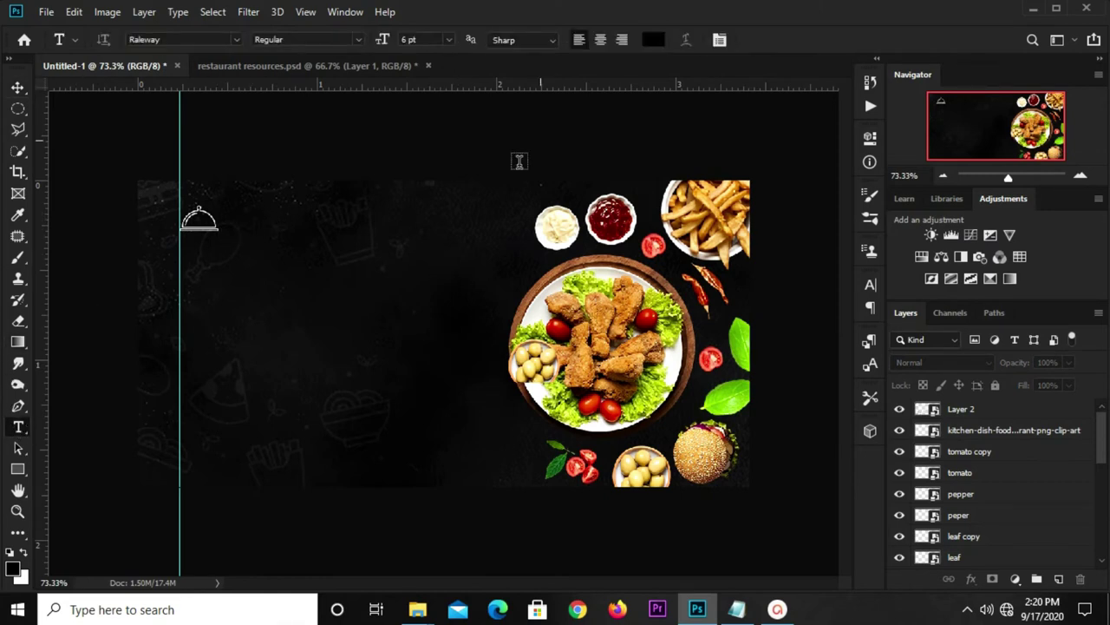
- Set the text colour to white (ffffff)
click(653, 39)
text(ffffff)
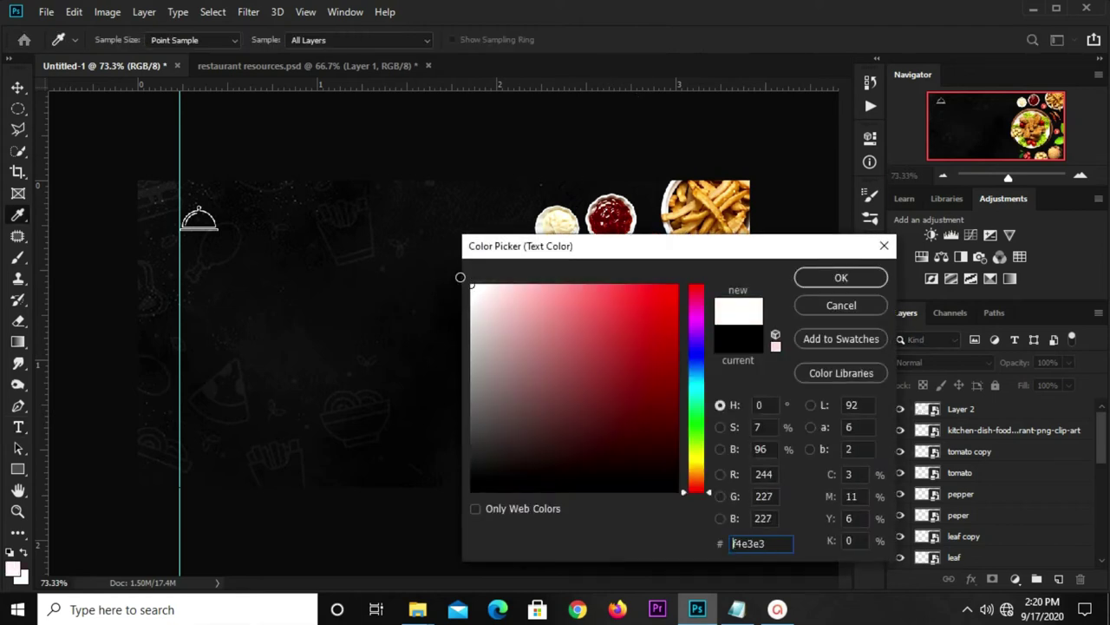
click(840, 276)
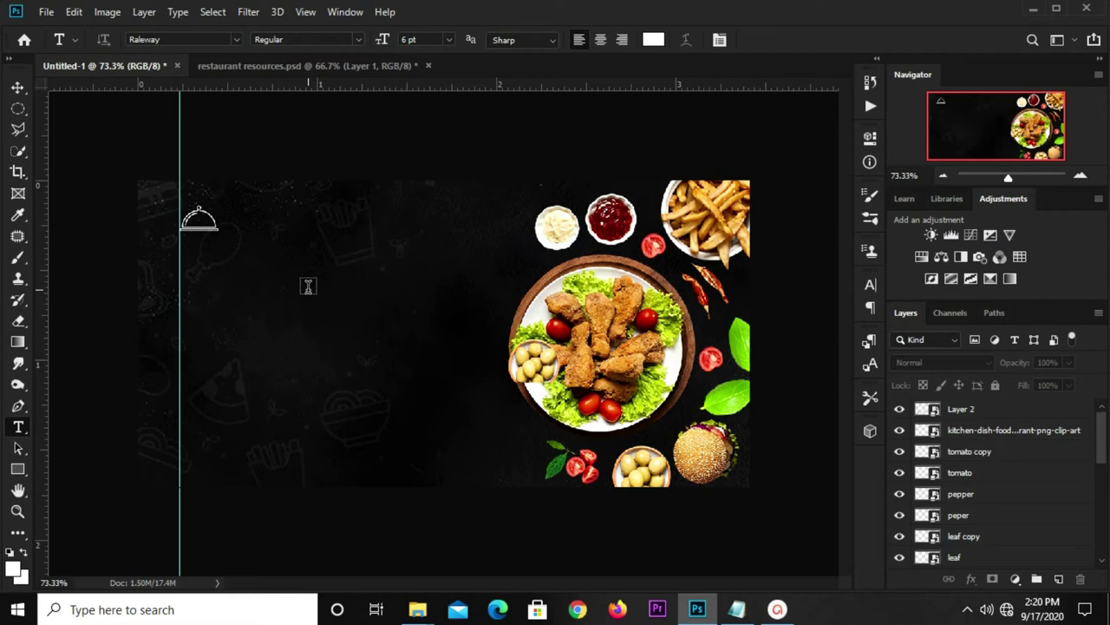
- Type HERE on the second line beneath LOGO and commit the text layer
click(307, 286)
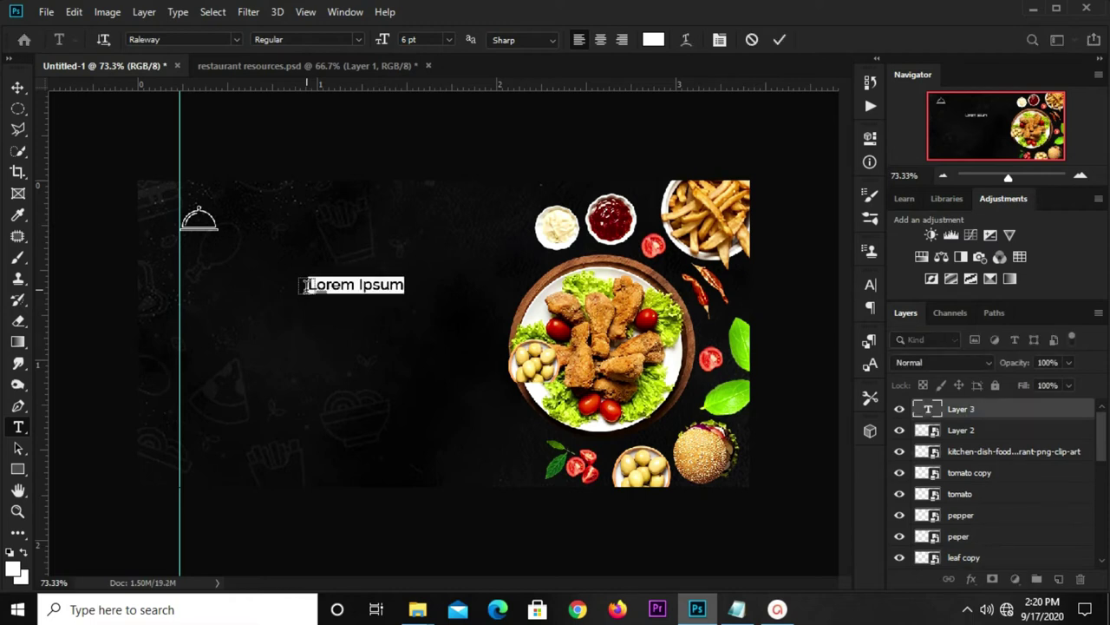
key(BackSpace)
text(LOGO)
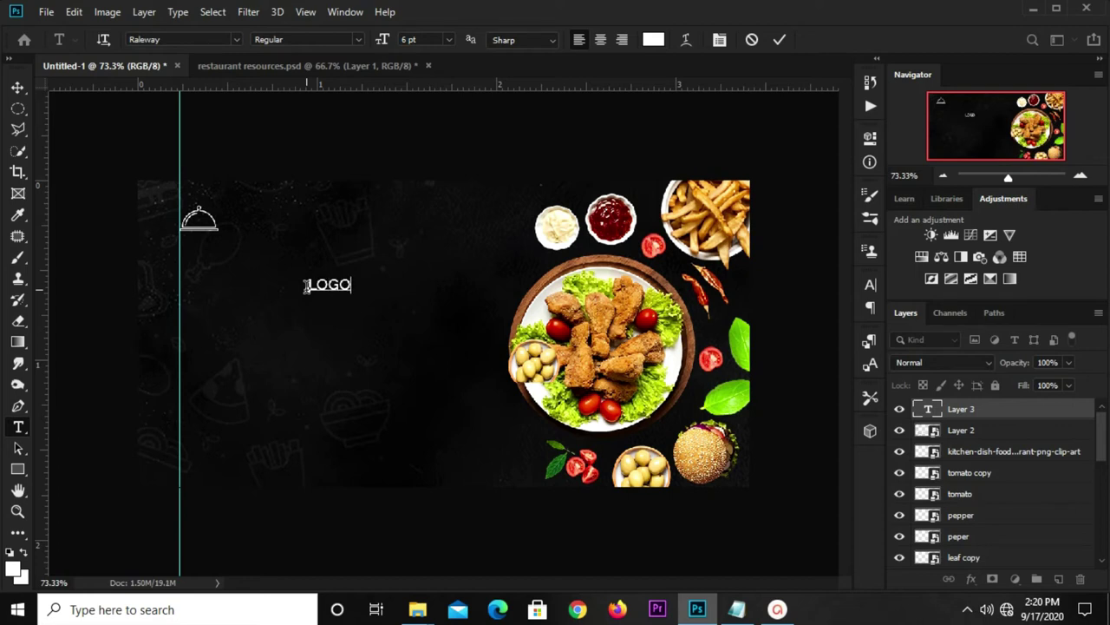
text(HERE)
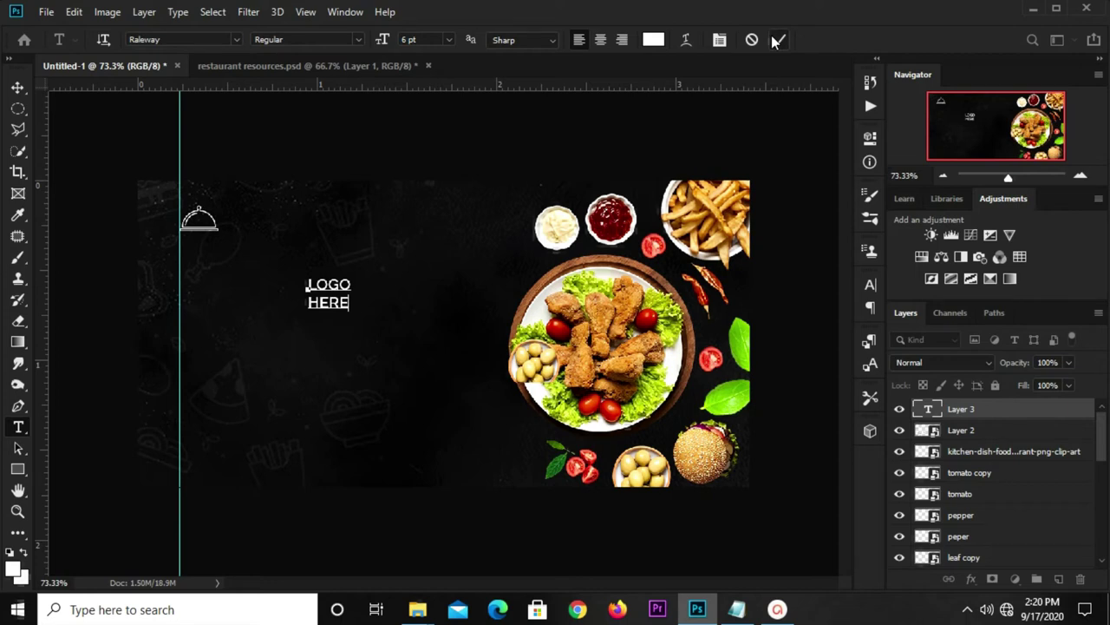
key(ctrl+Return)
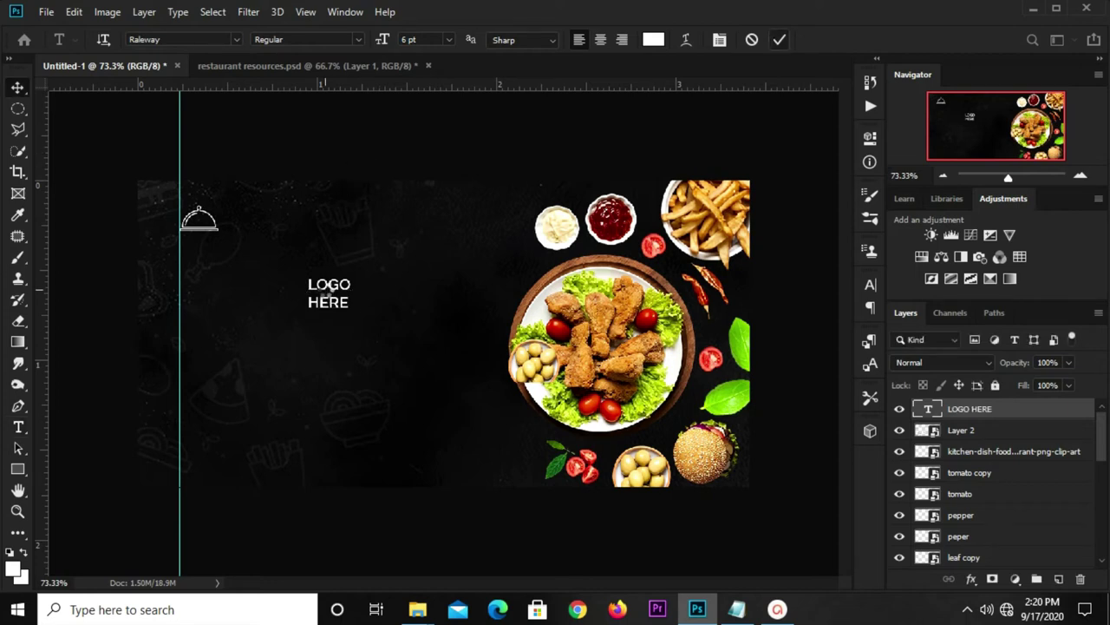
- Place the LOGO HERE text under the cloche icon and set its leading to 6 pt
drag(328, 295, 198, 250)
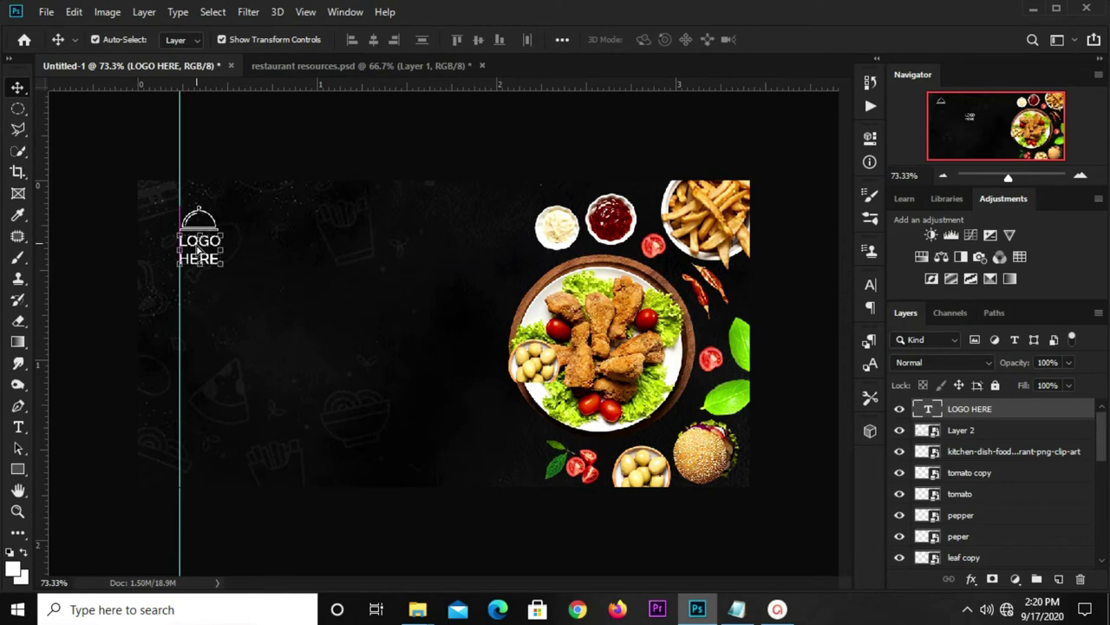
click(297, 159)
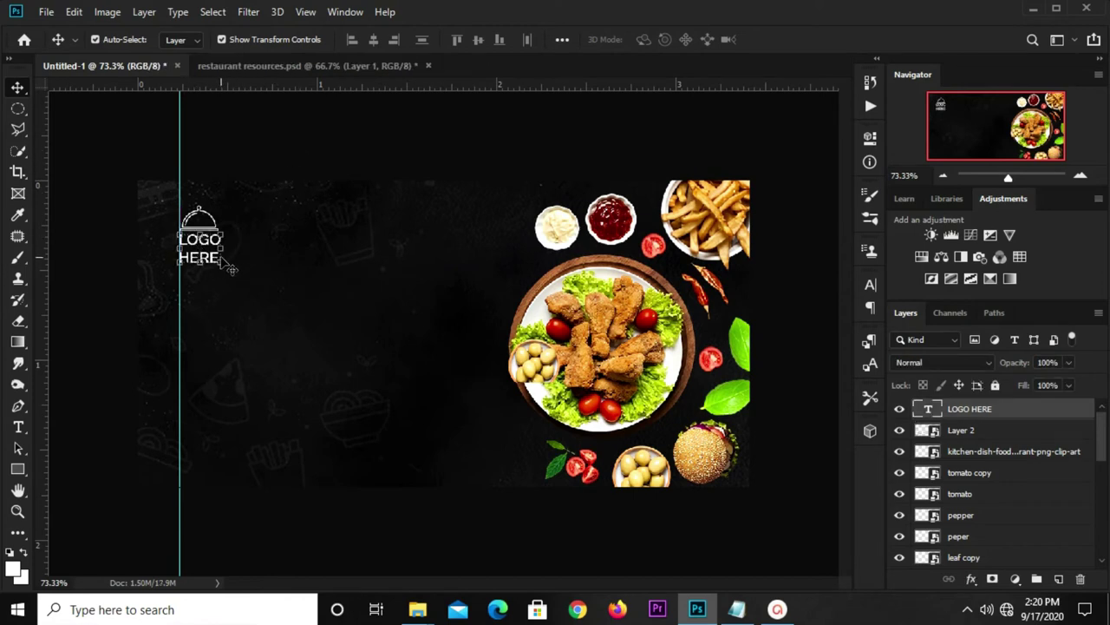
click(222, 258)
click(869, 287)
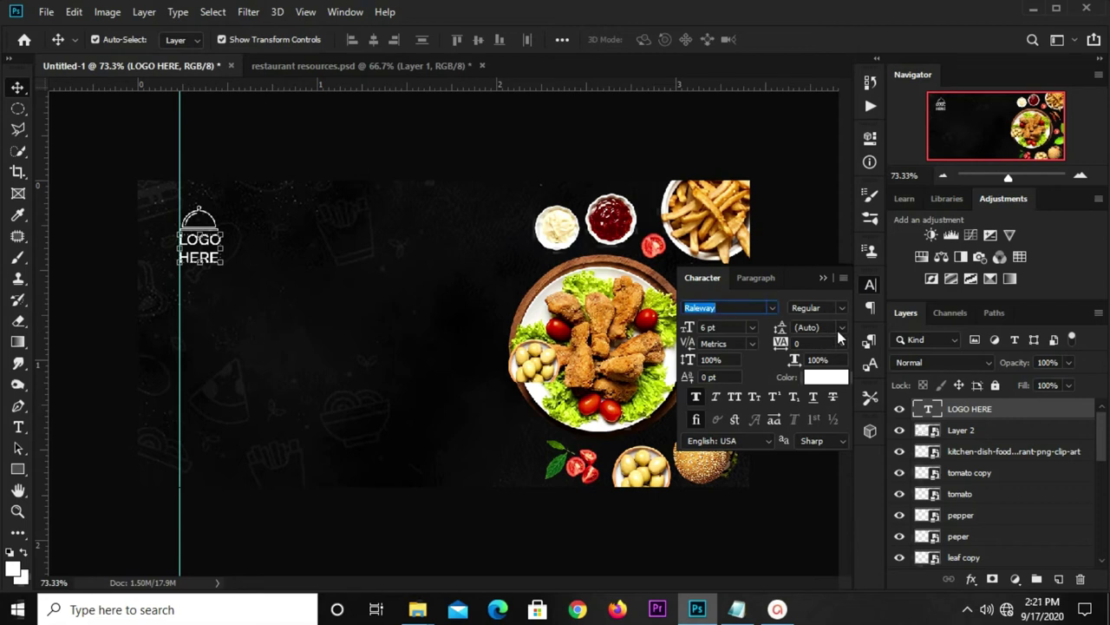
click(839, 328)
click(824, 376)
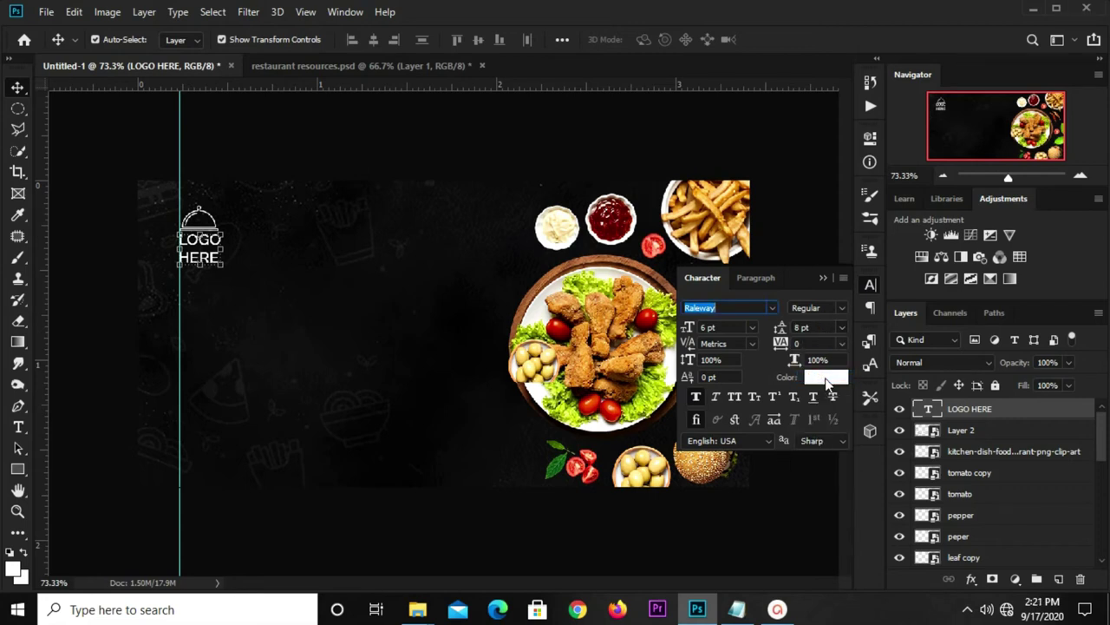
click(800, 328)
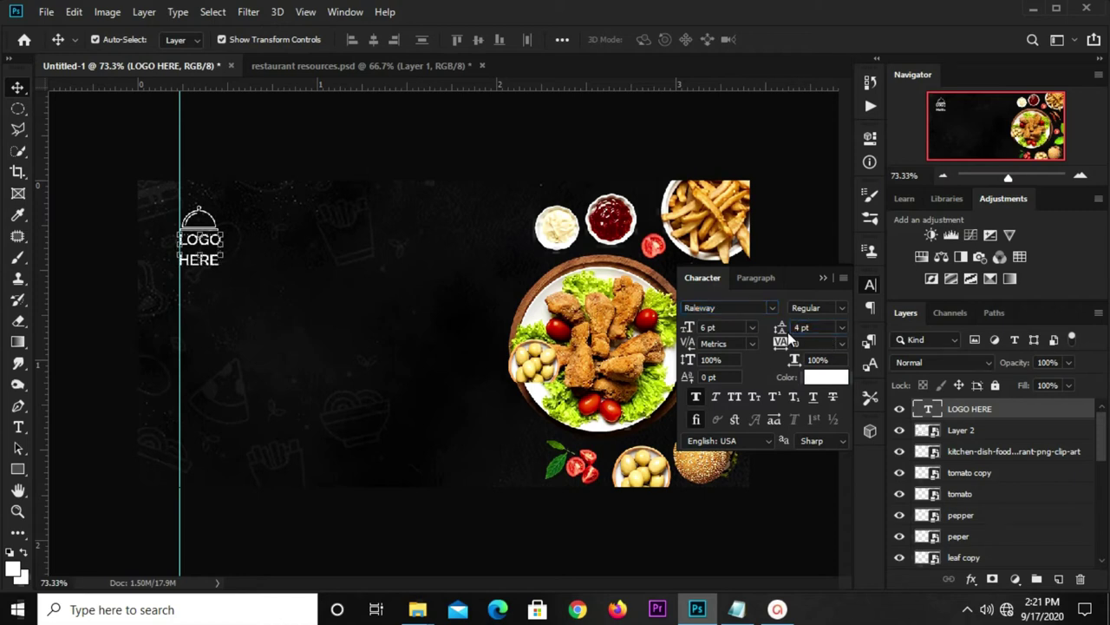
key(Return)
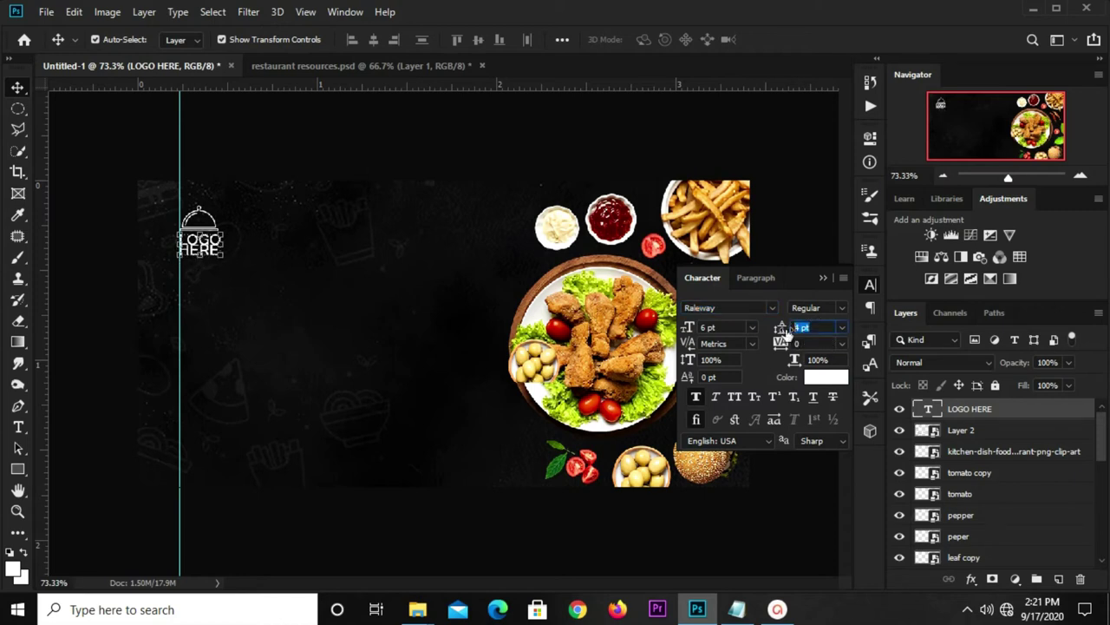
text(6)
key(Return)
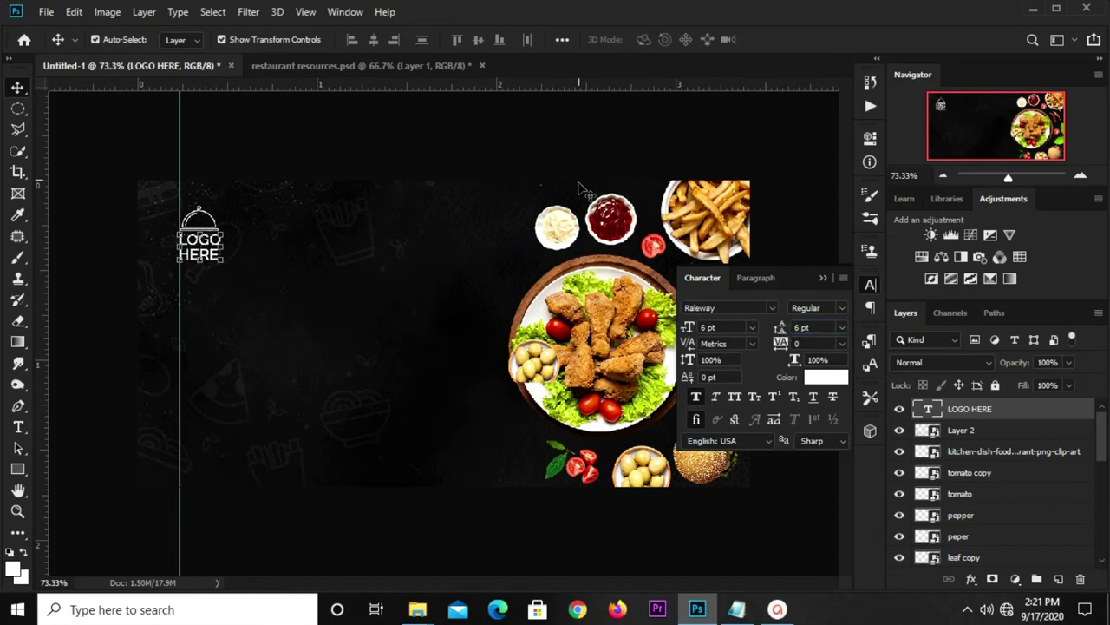
- Group the cloche icon with the LOGO HERE text and scale the group to about 87%
click(264, 208)
click(201, 221)
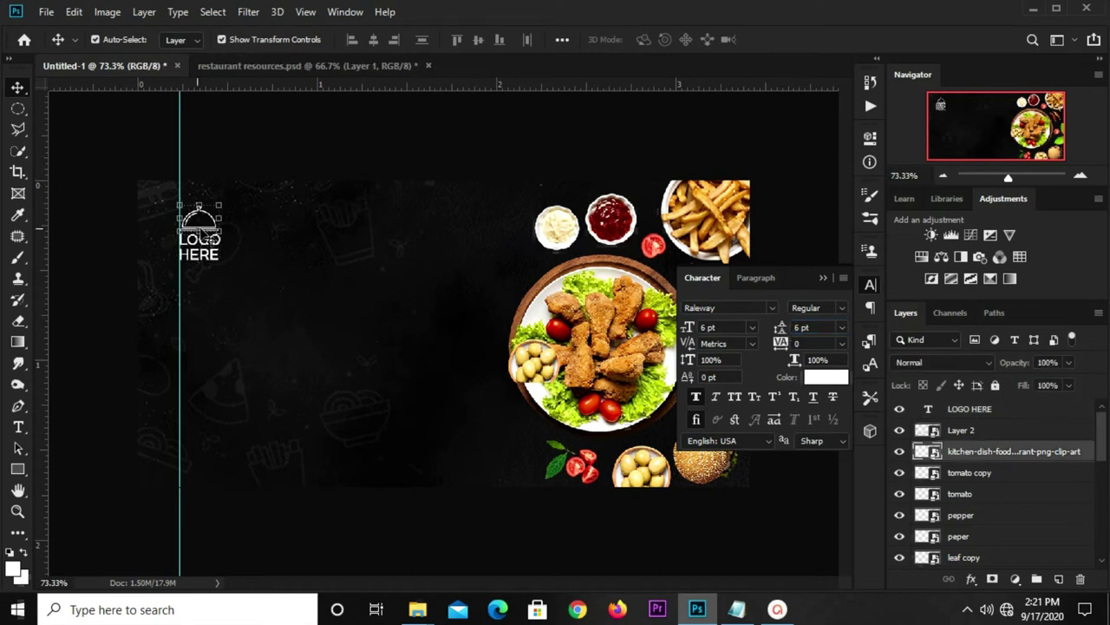
click(973, 429)
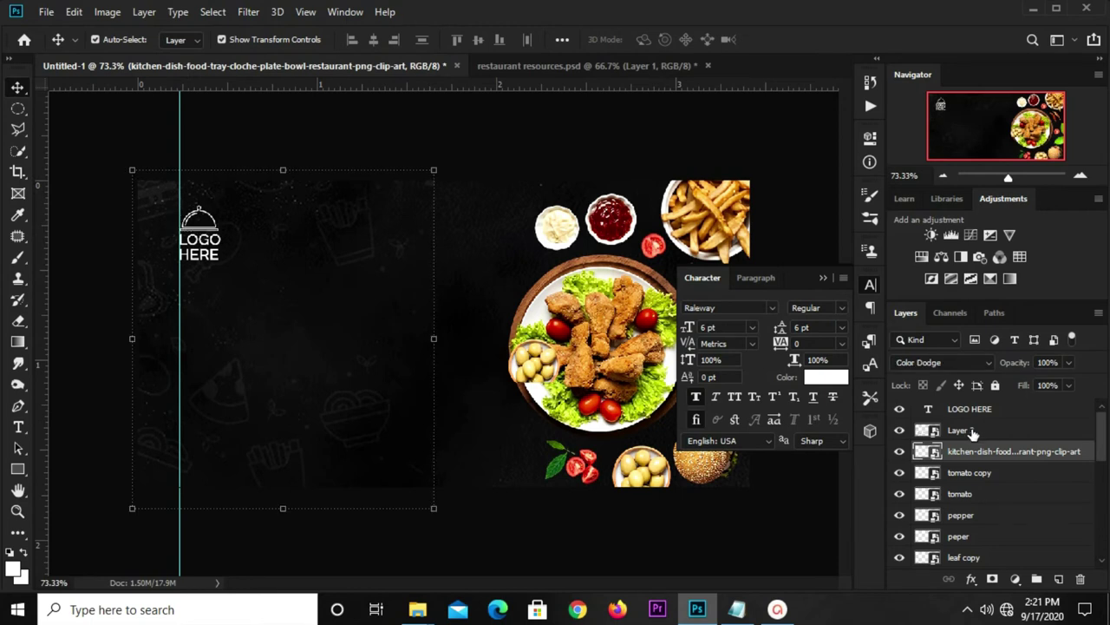
click(973, 451)
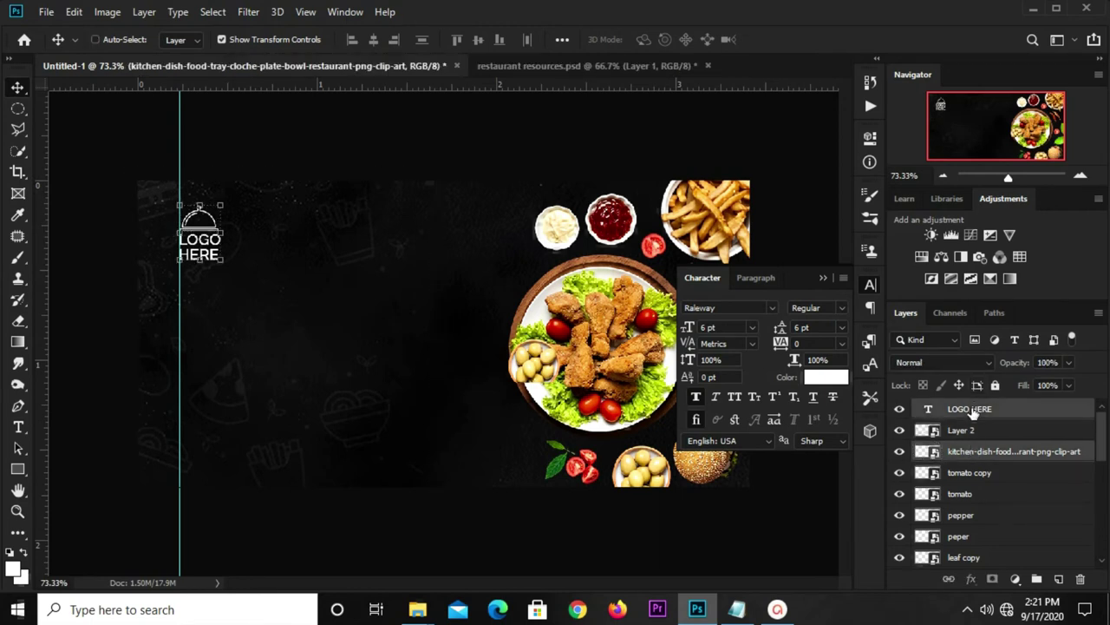
click(976, 408)
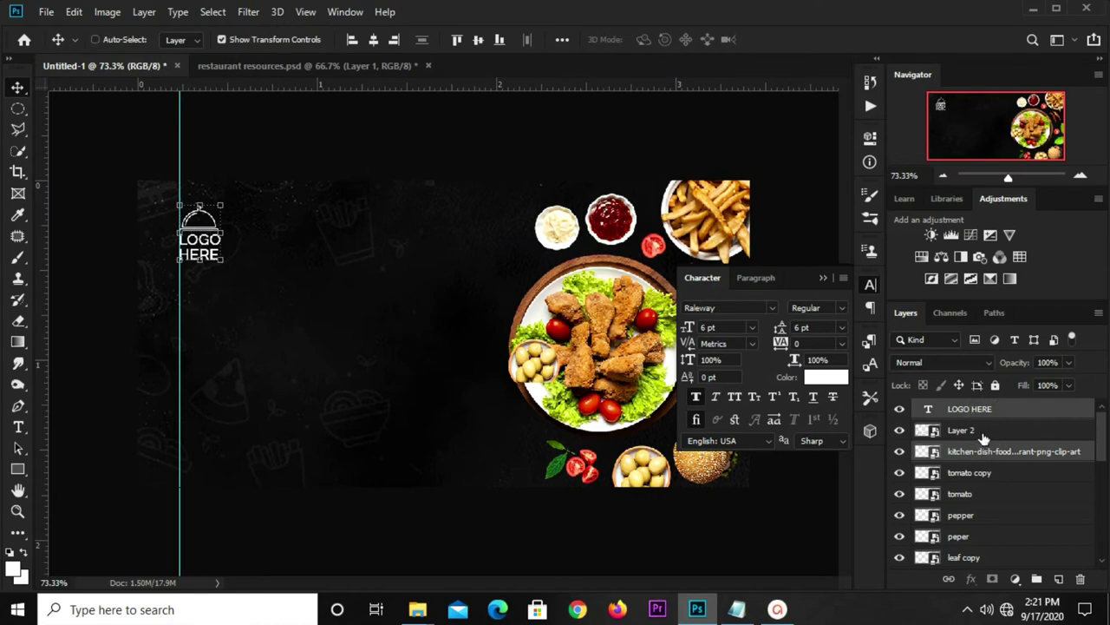
key(ctrl+g)
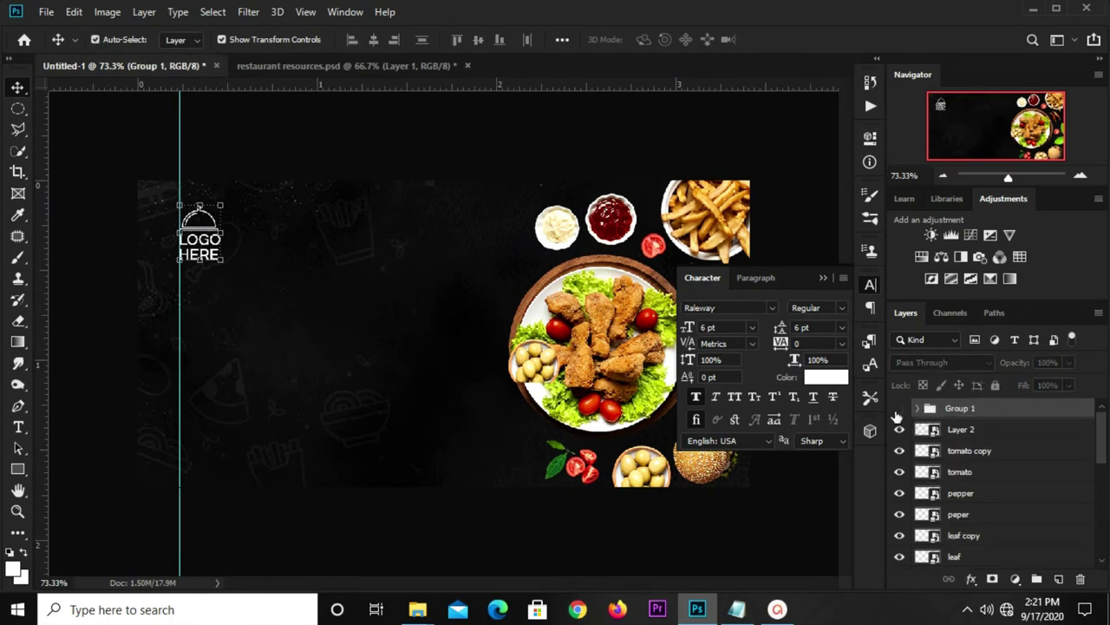
click(899, 407)
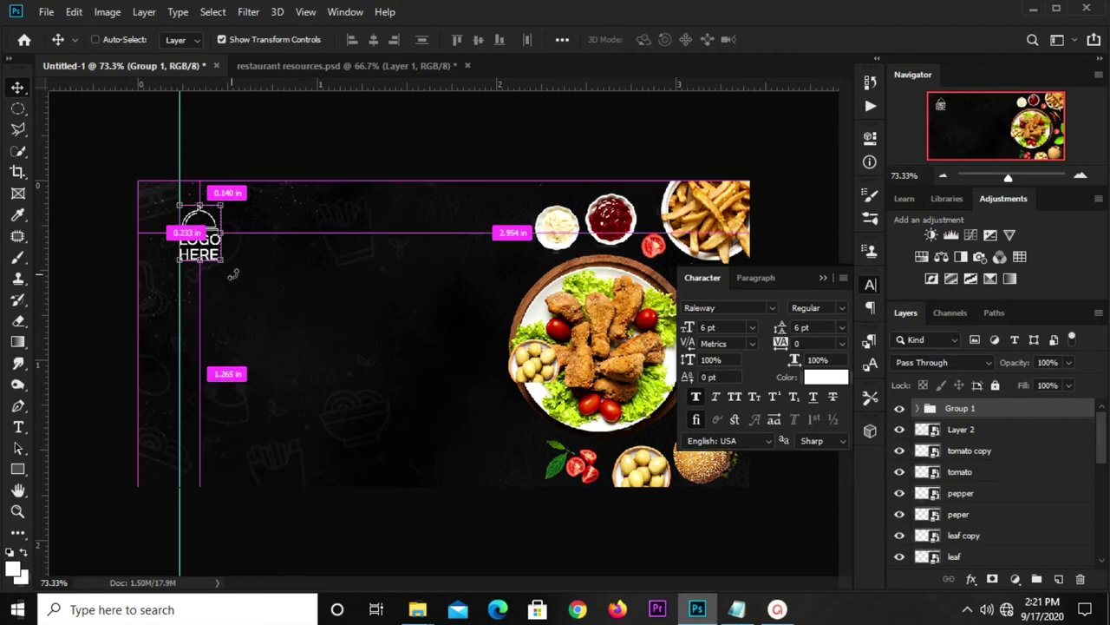
key(ctrl+t)
drag(222, 261, 210, 256)
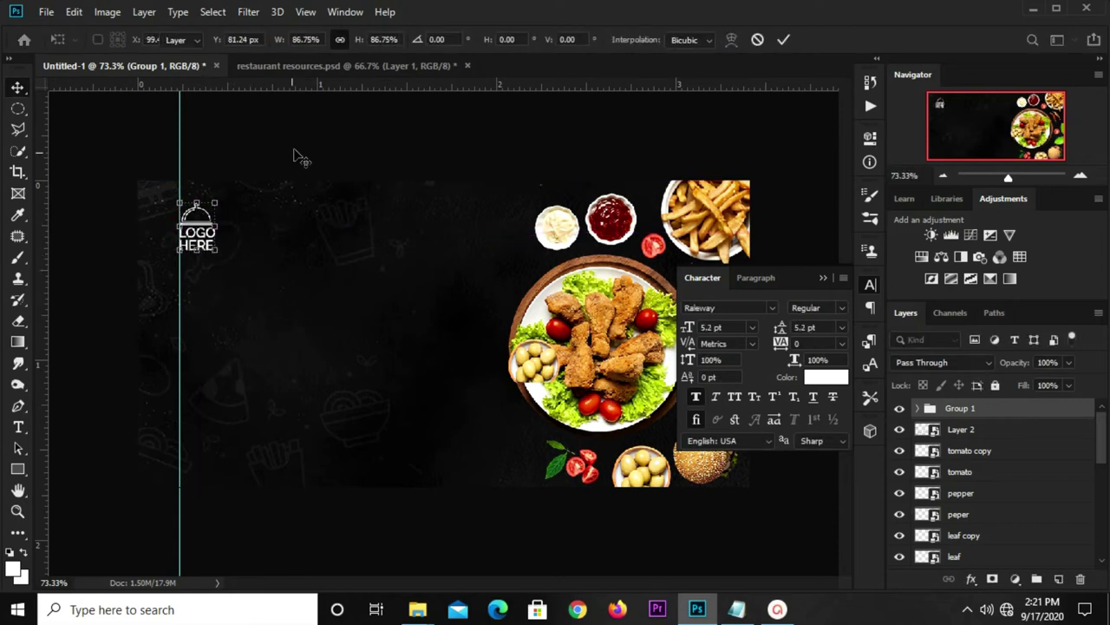
key(Return)
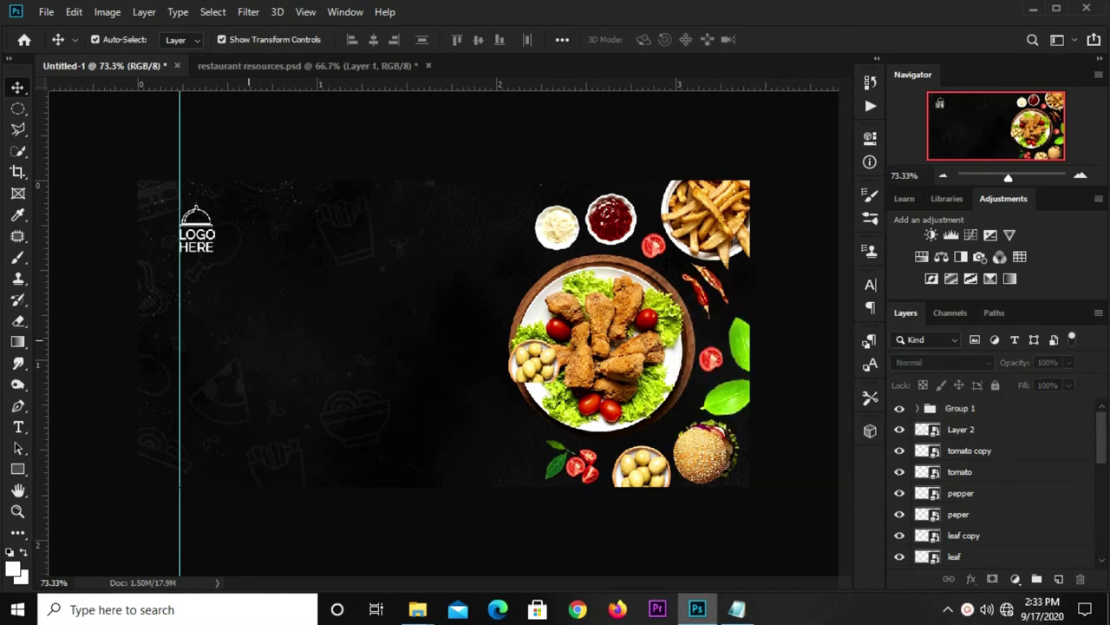
- Copy the 'Opening Soon!' line from the Notepad notes for the banner
click(736, 609)
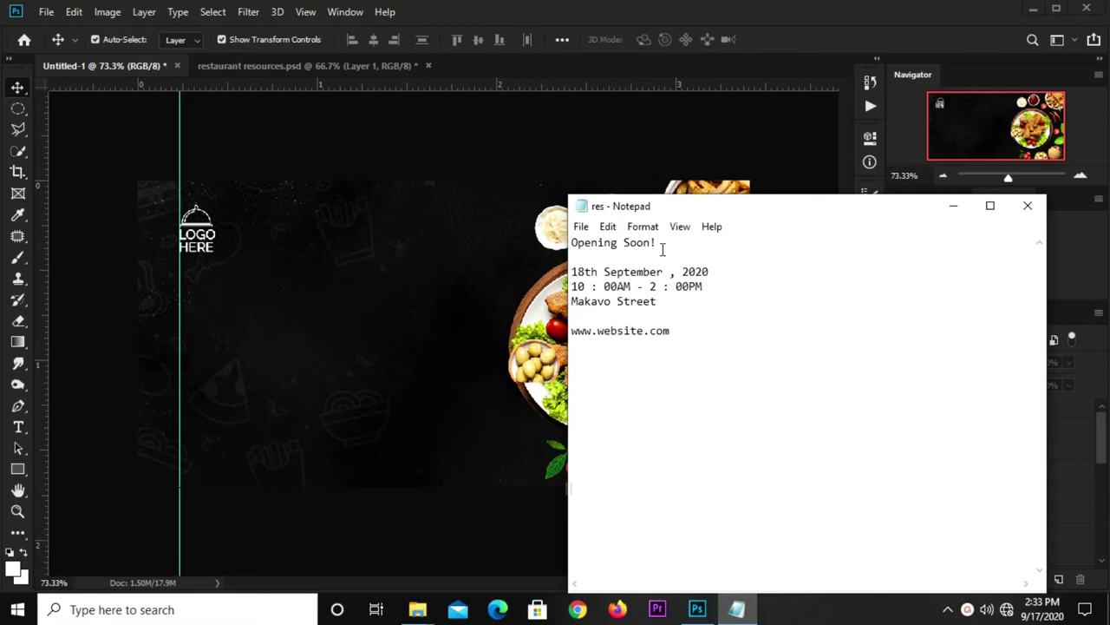
drag(662, 249, 552, 242)
right_click(587, 240)
click(602, 292)
click(407, 147)
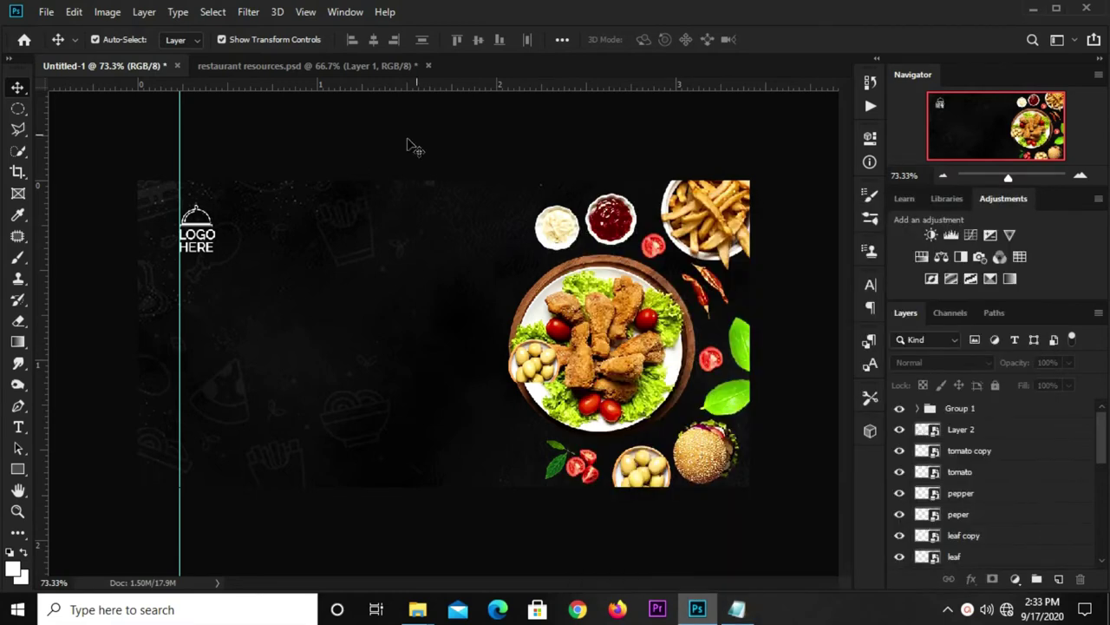
click(18, 426)
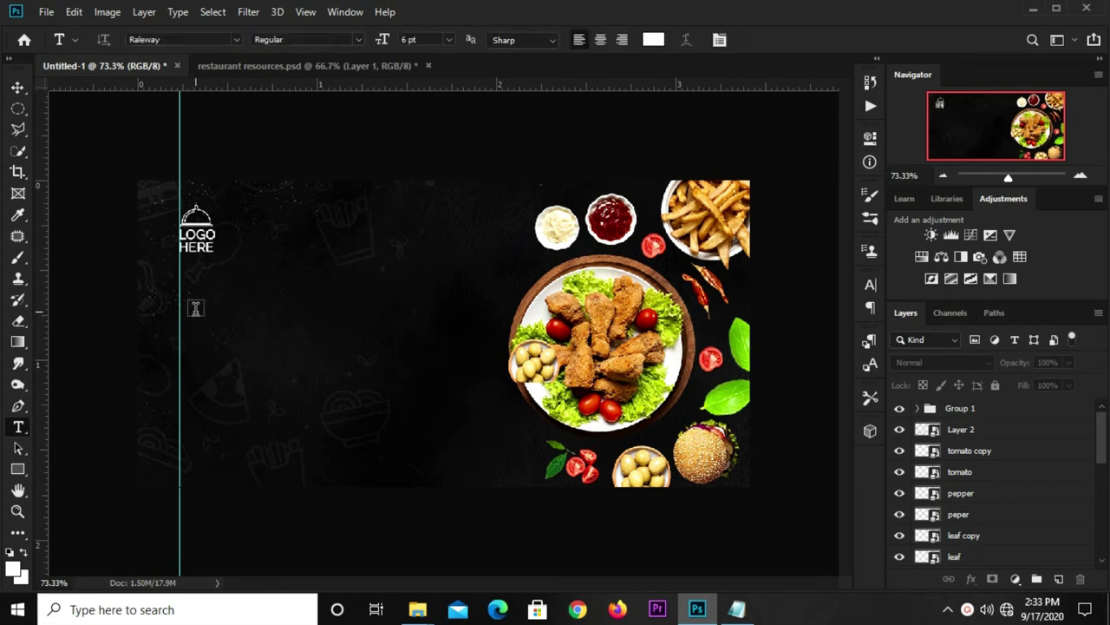
- Paste 'Opening Soon!' as a new 16 pt text layer below the logo
click(195, 308)
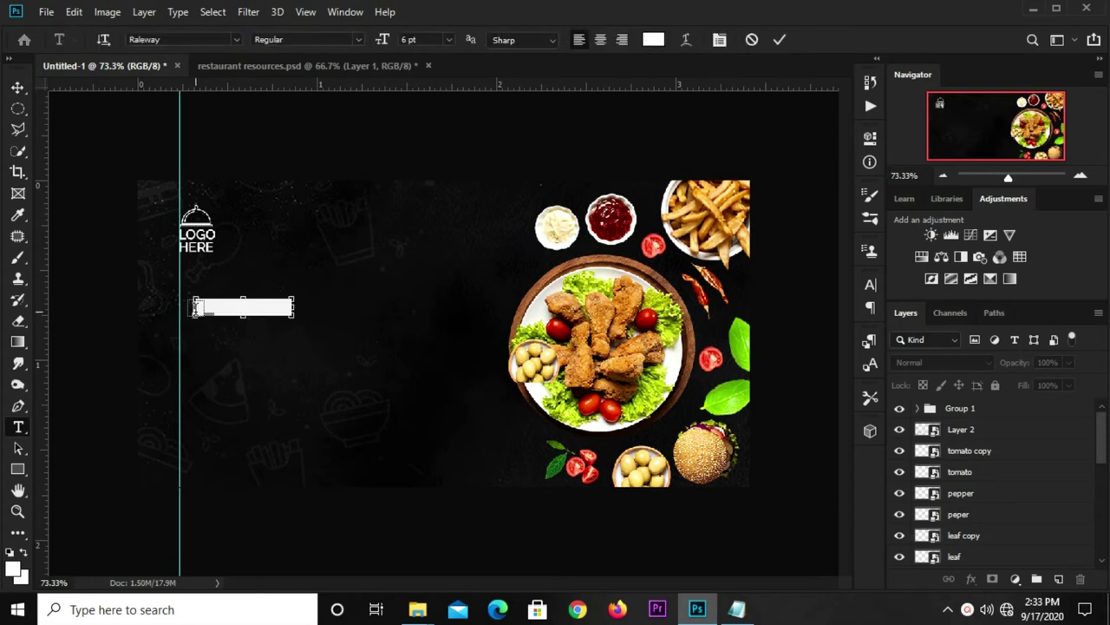
key(ctrl+v)
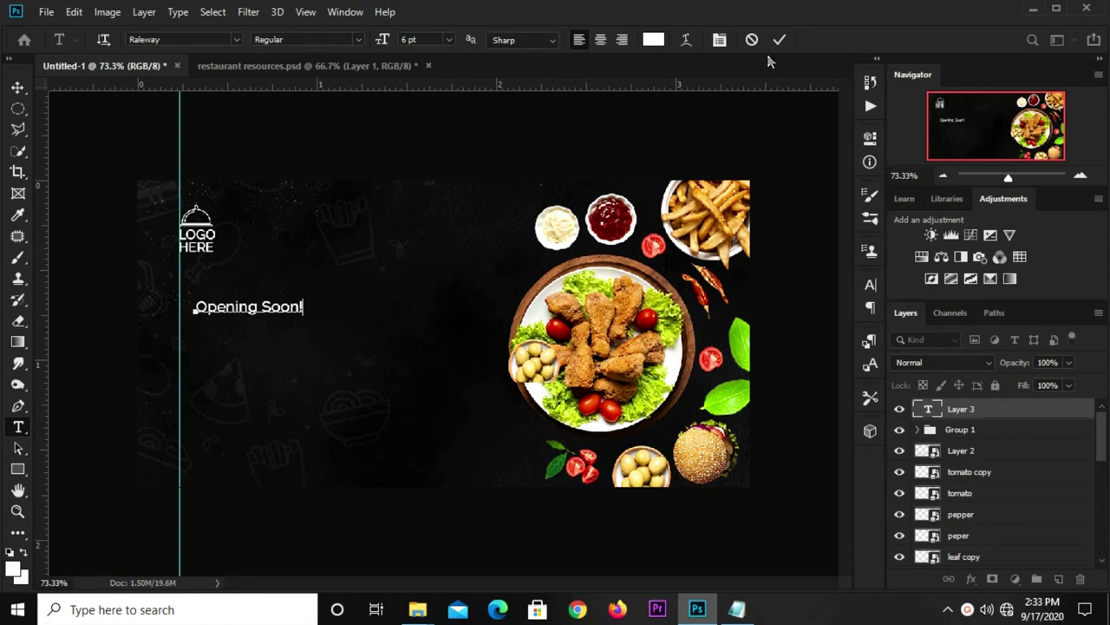
key(ctrl+Return)
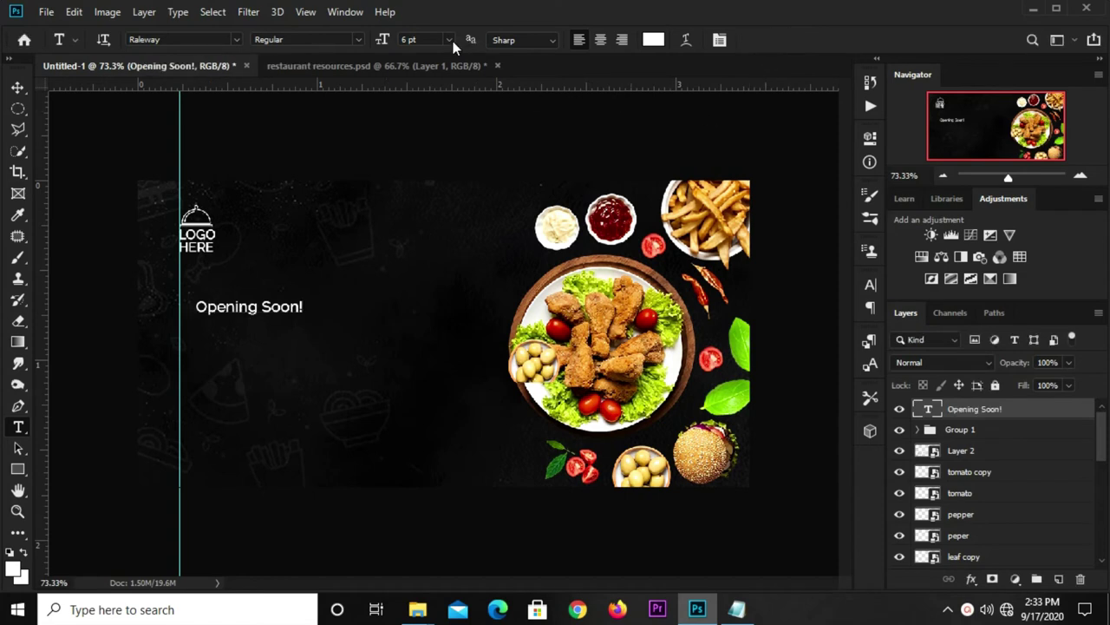
click(449, 40)
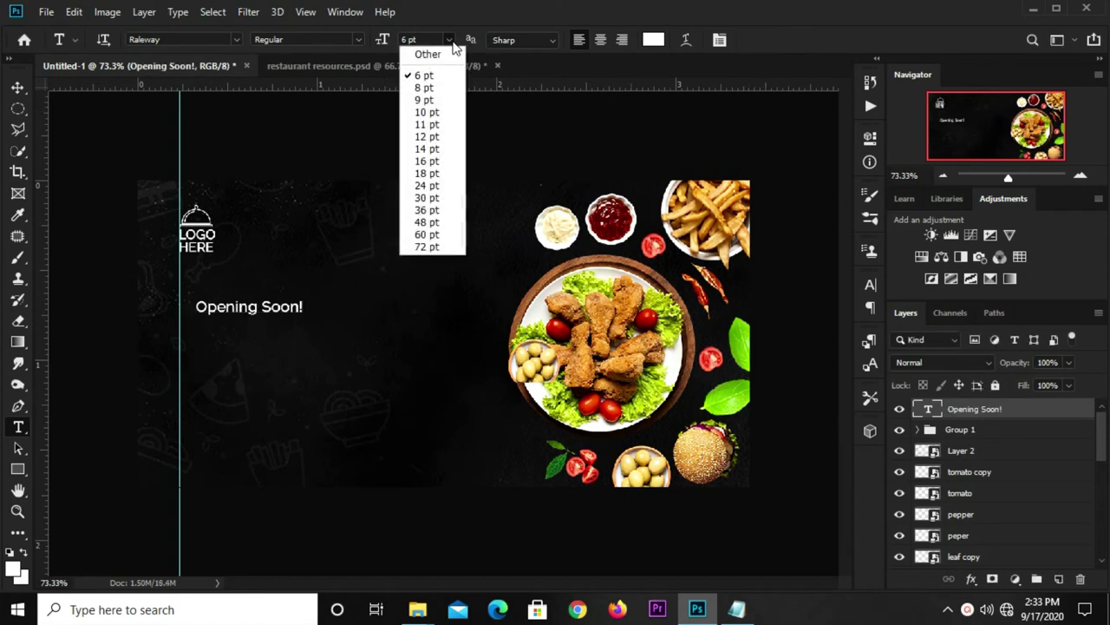
click(433, 162)
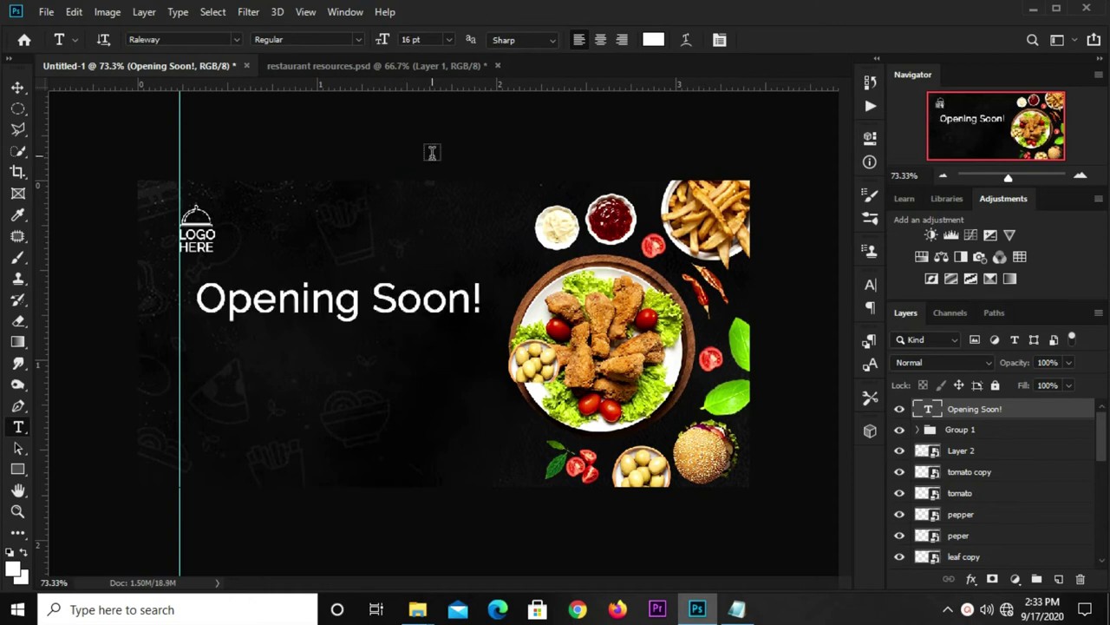
- Set the Opening Soon! headline in the Aurora font at 17 pt
key(v)
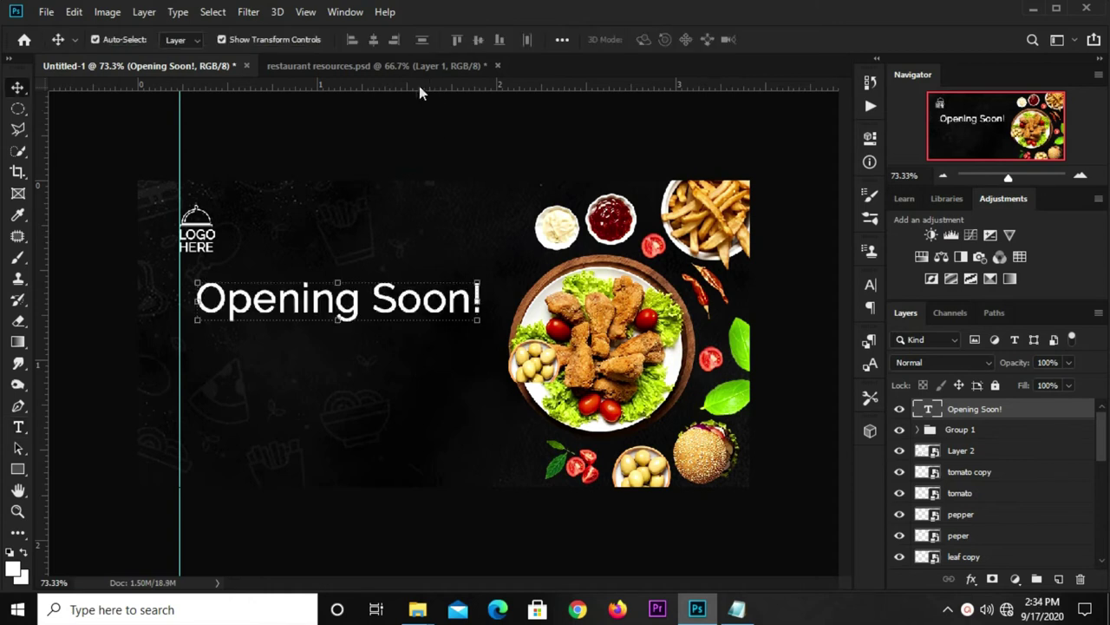
click(870, 285)
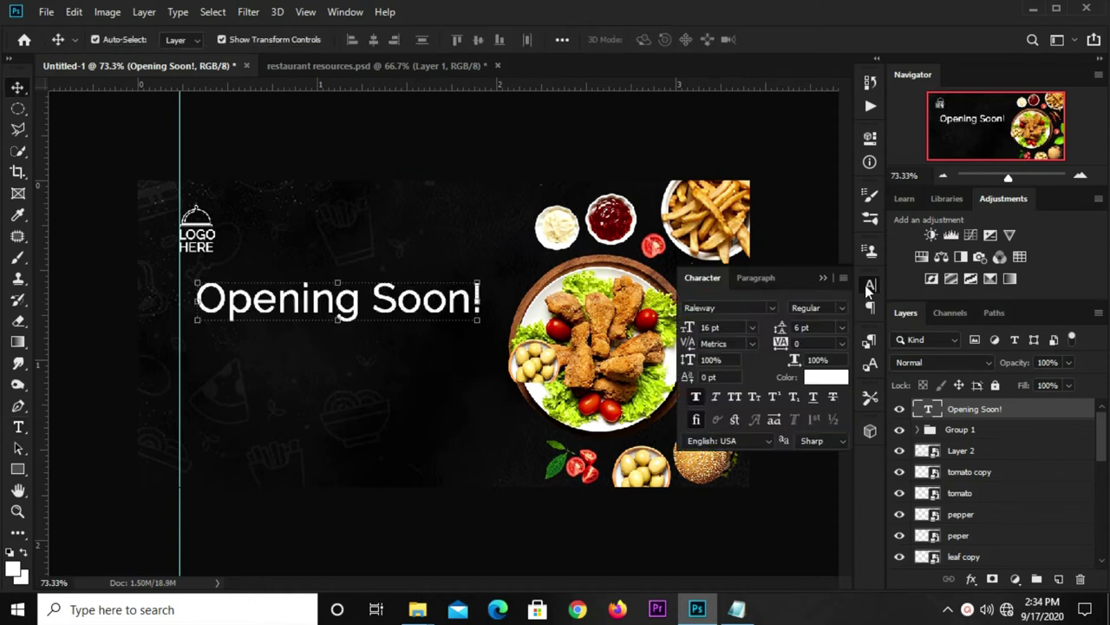
click(770, 307)
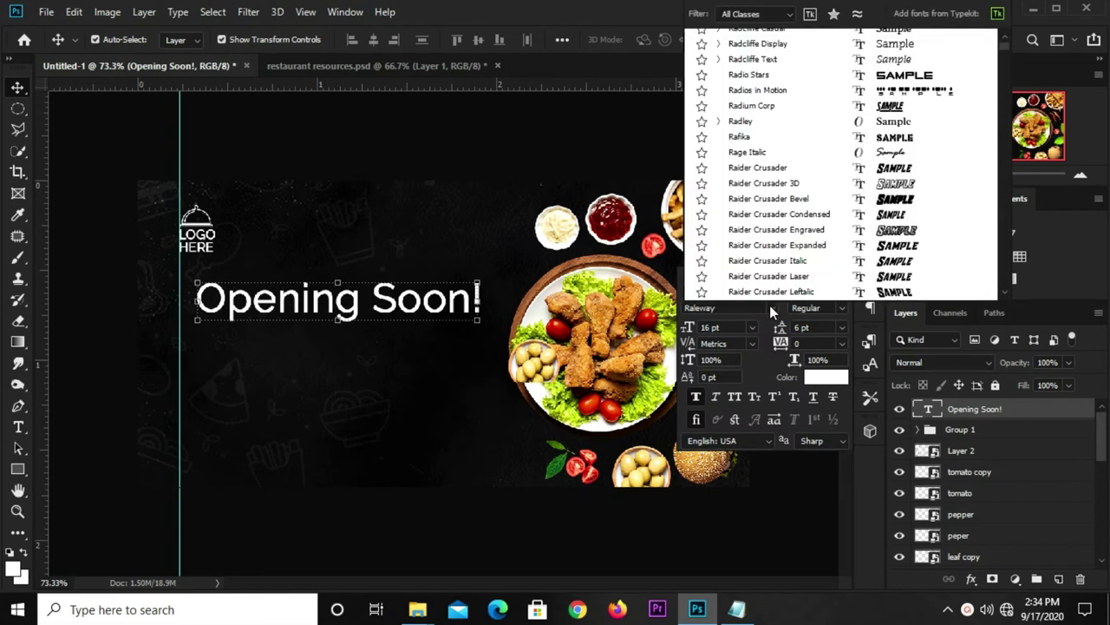
scroll(770, 308, up, 5)
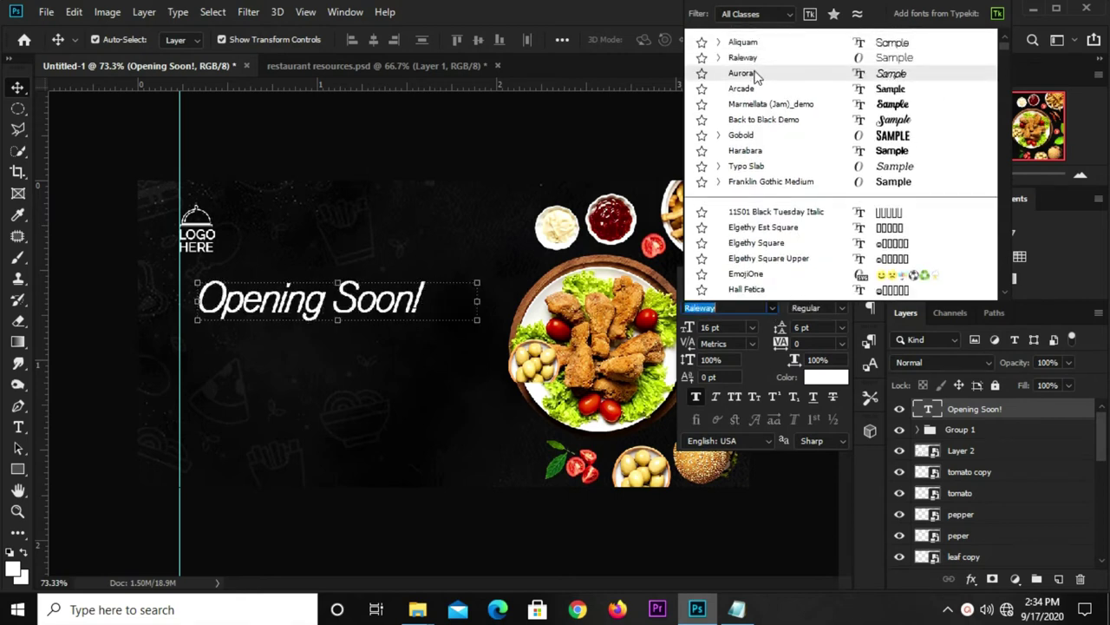
click(751, 75)
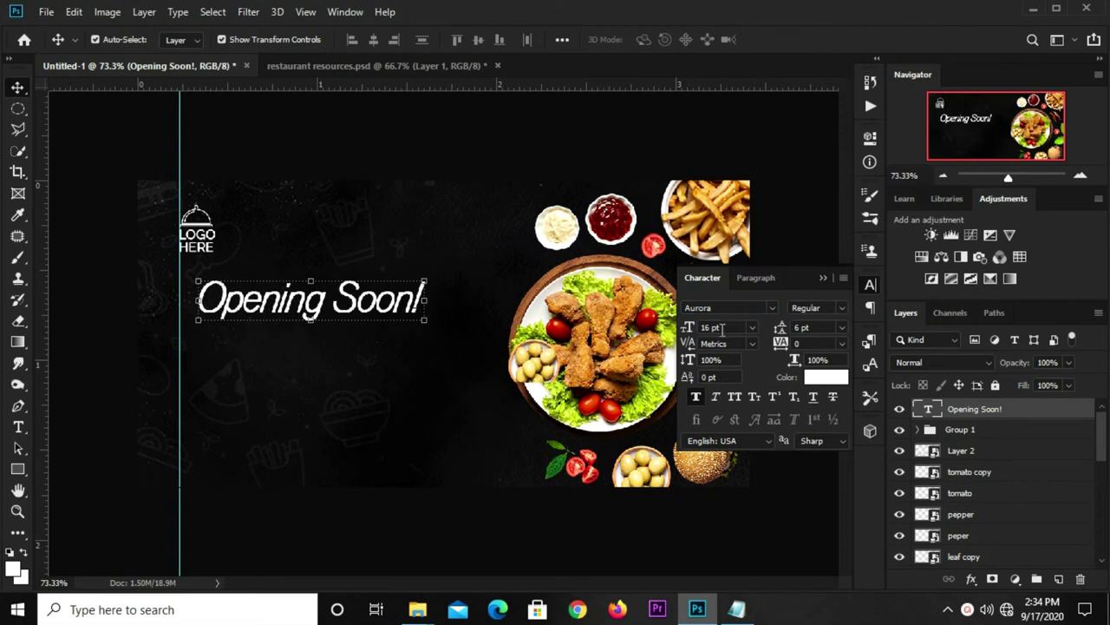
click(720, 330)
text(17)
key(Return)
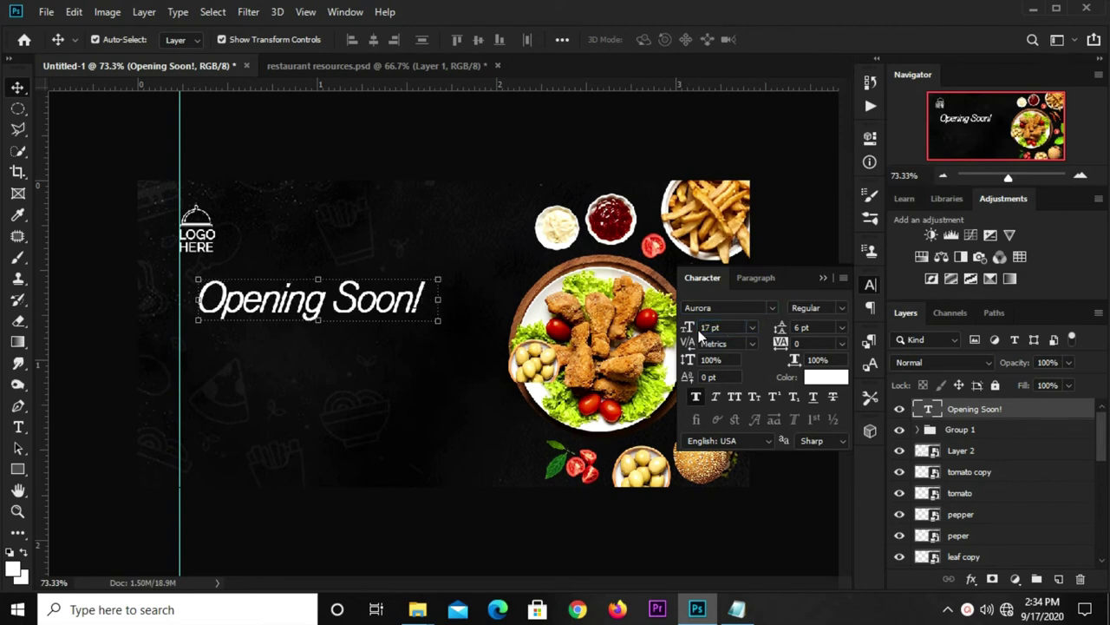
- Position the headline flush with the left guide just below the logo
drag(392, 313, 382, 328)
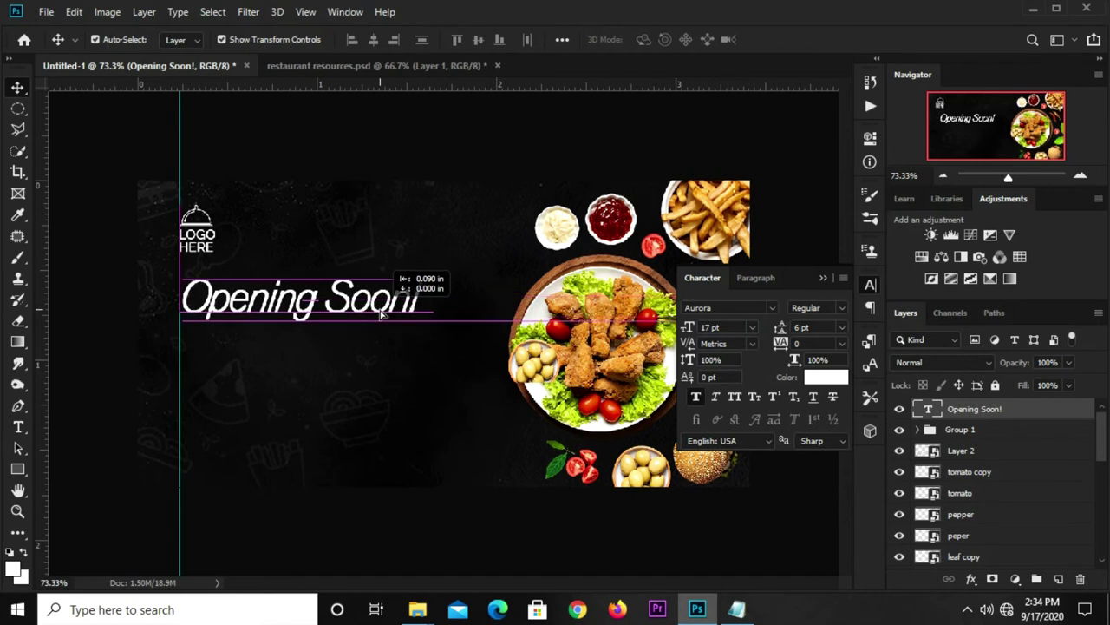
click(842, 268)
drag(315, 318, 315, 314)
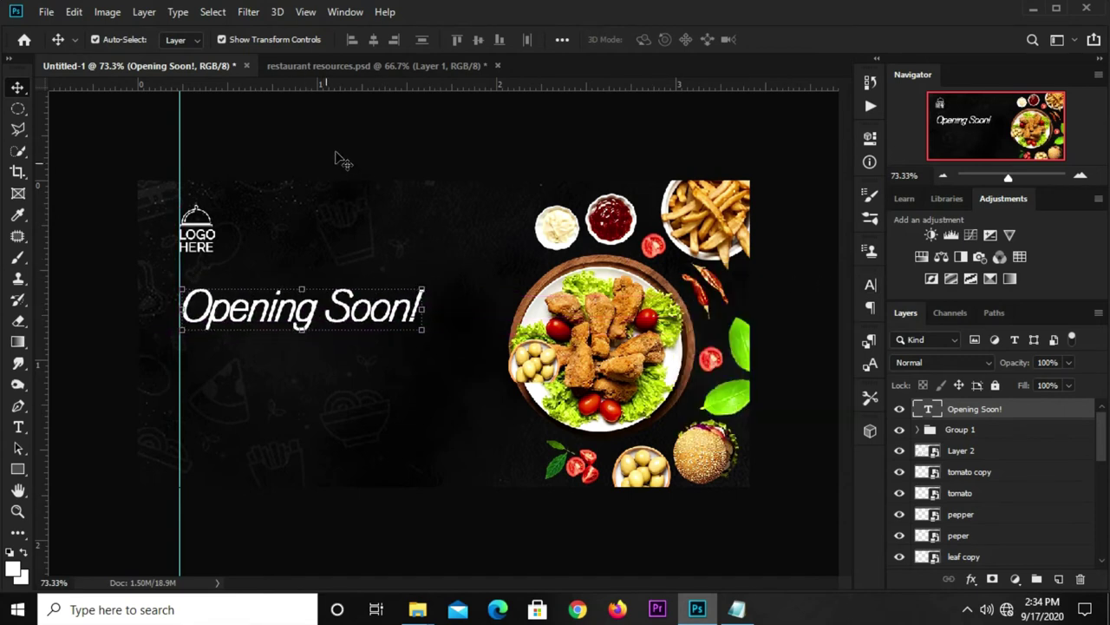
click(359, 144)
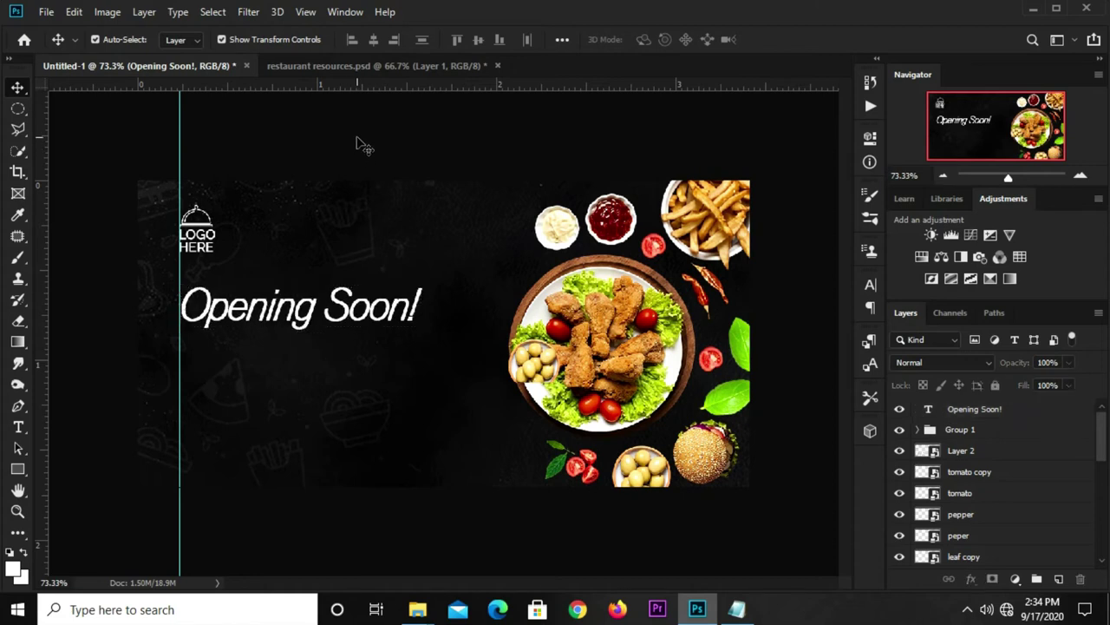
scroll(359, 144, up, 2)
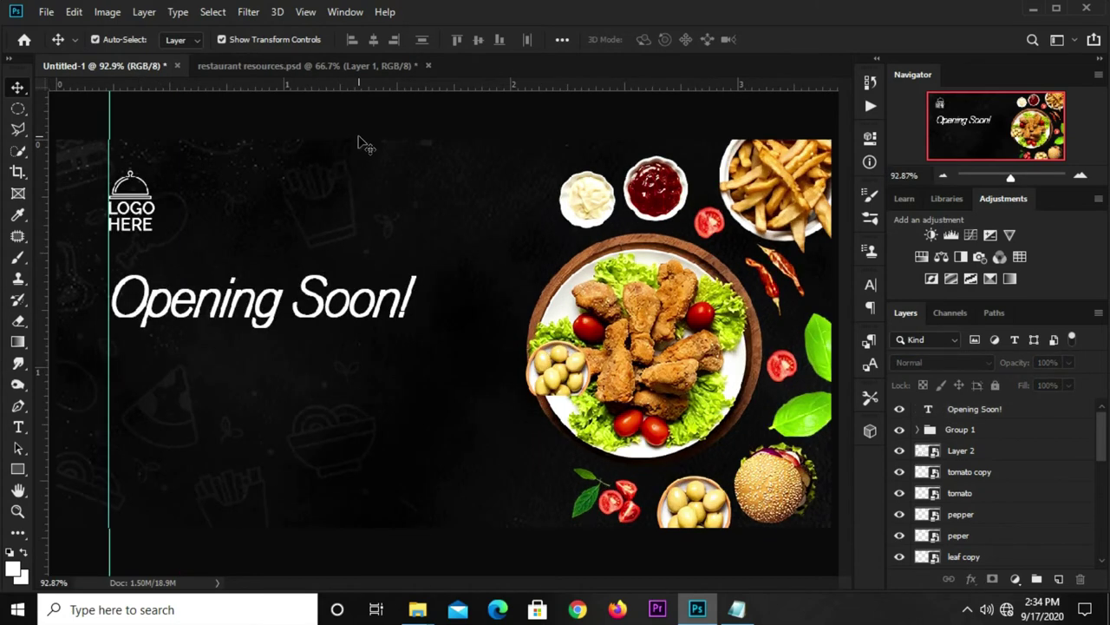
click(327, 309)
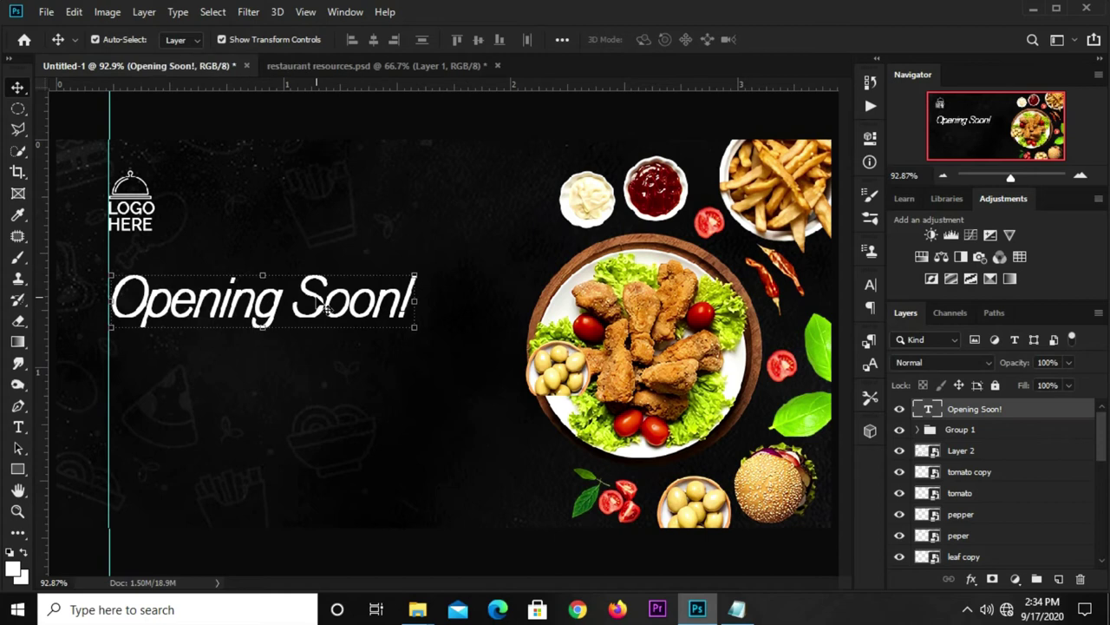
key(Down)
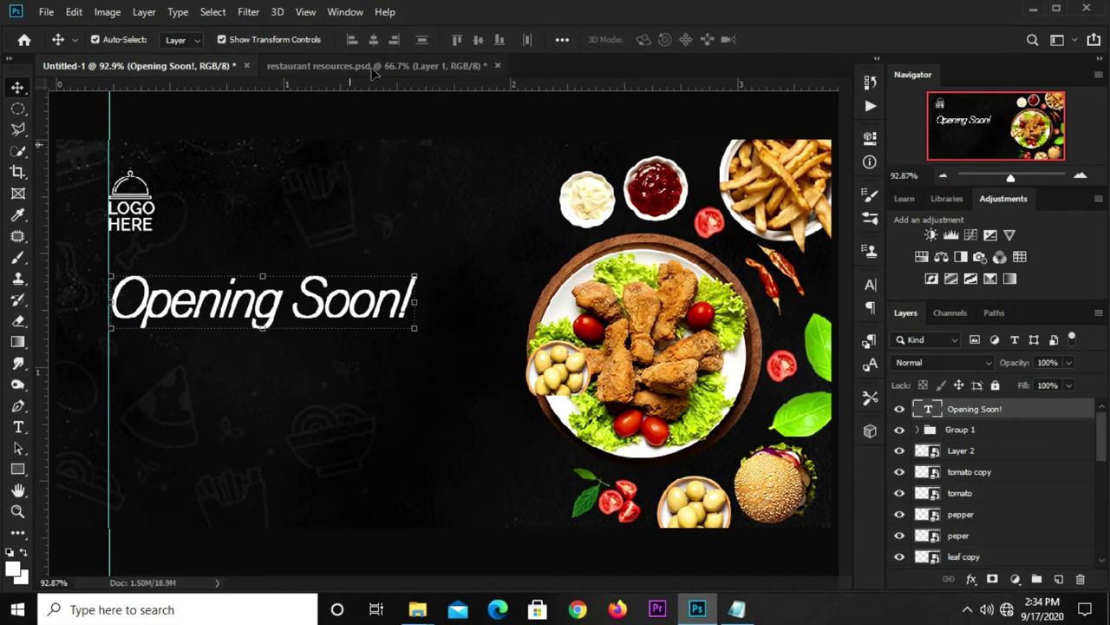
key(ctrl+Tab)
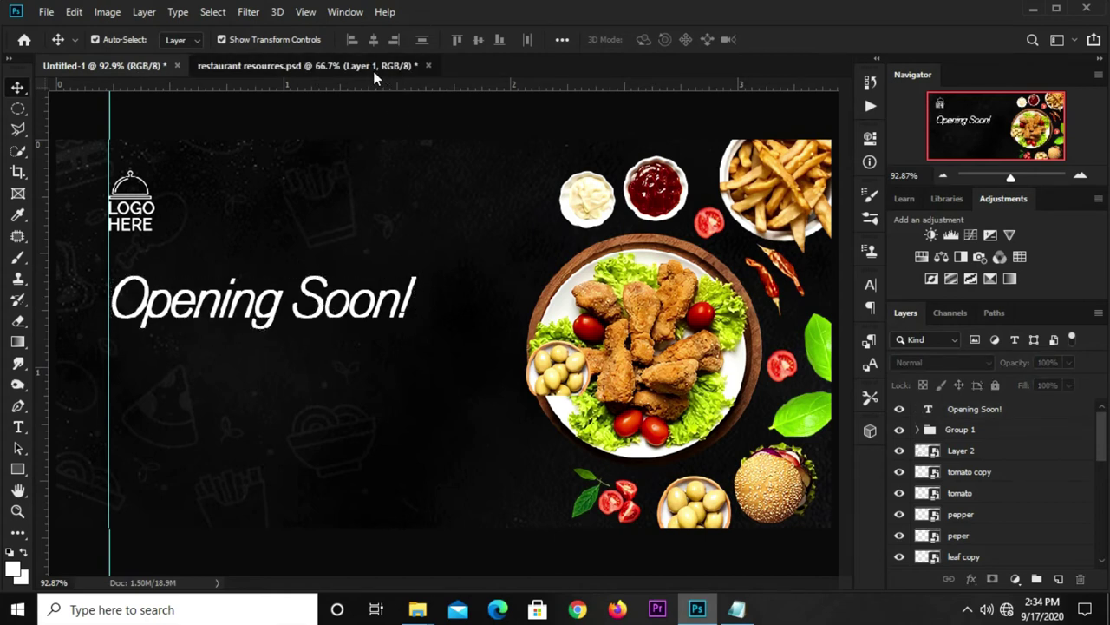
- Copy the Lorem ipsum body text into Untitled-1 and place it under the Opening Soon! headline
click(286, 395)
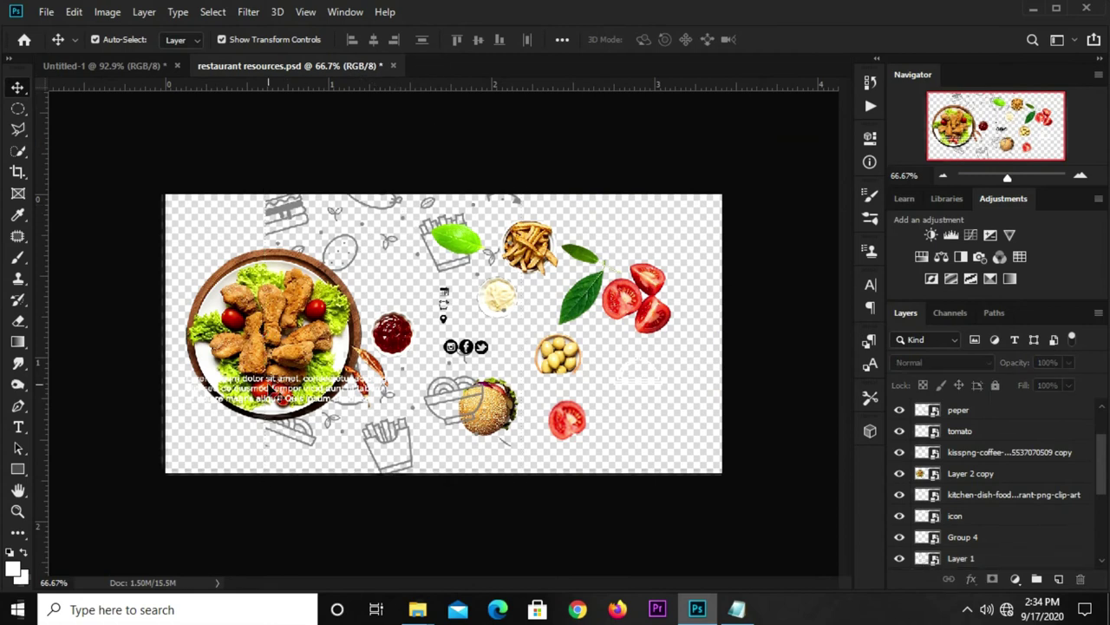
key(ctrl)
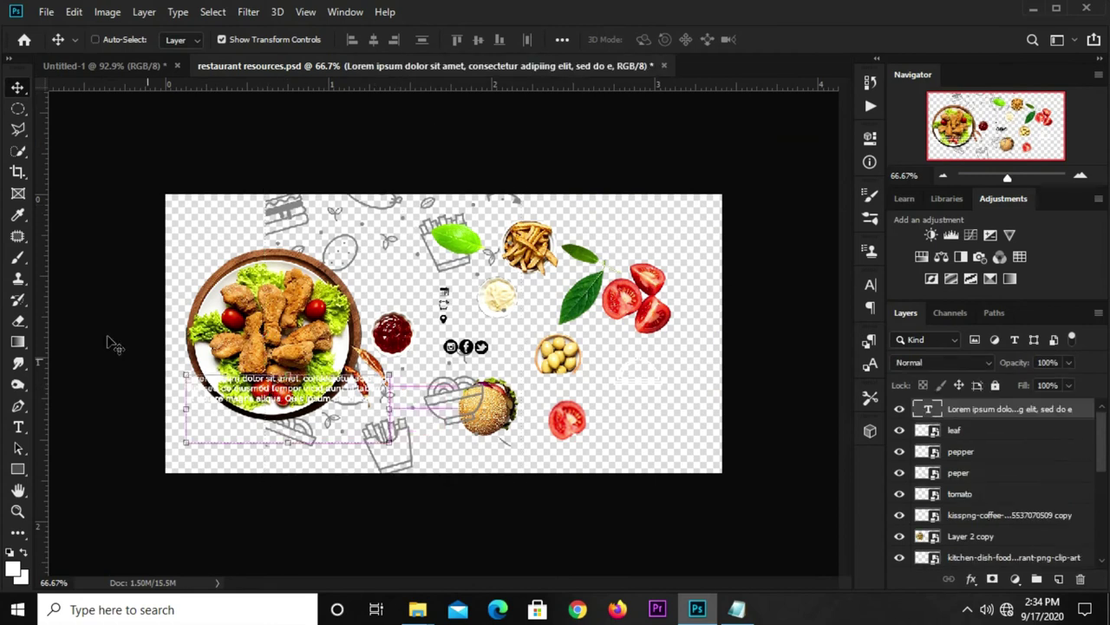
drag(114, 344, 182, 276)
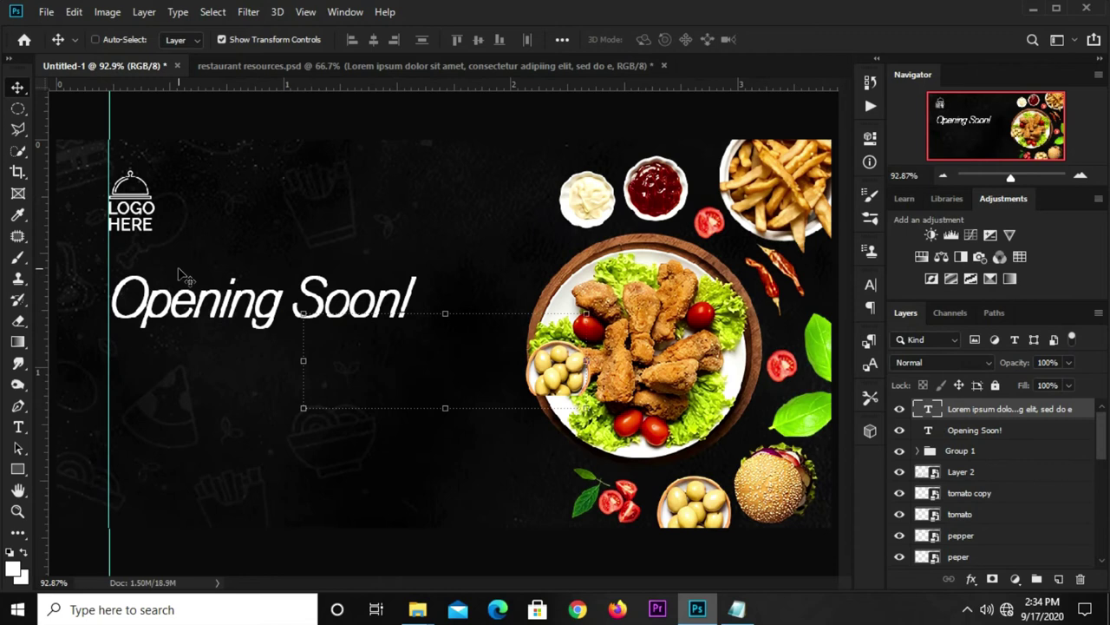
drag(444, 309, 266, 362)
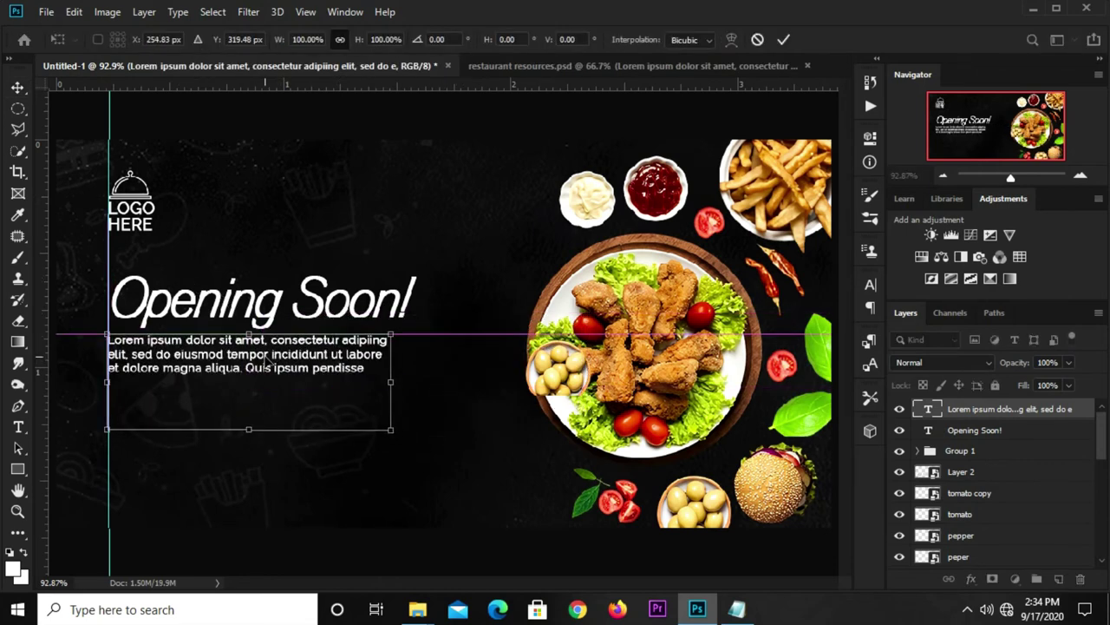
click(397, 114)
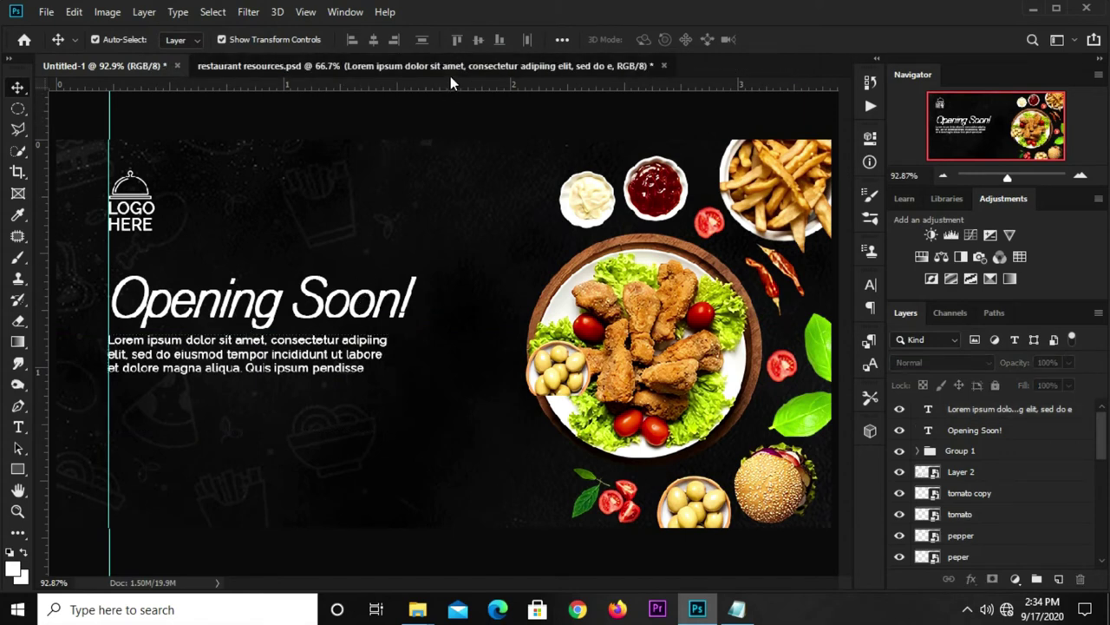
click(450, 69)
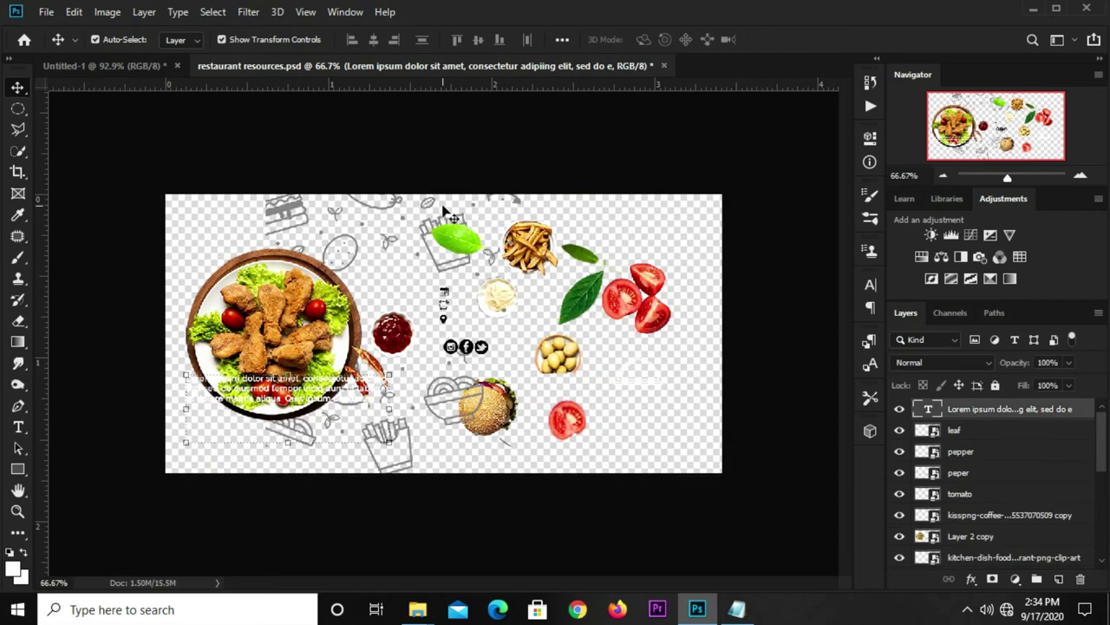
- Copy the social media icon layer into the banner and move it to the lower left by the guide
click(476, 351)
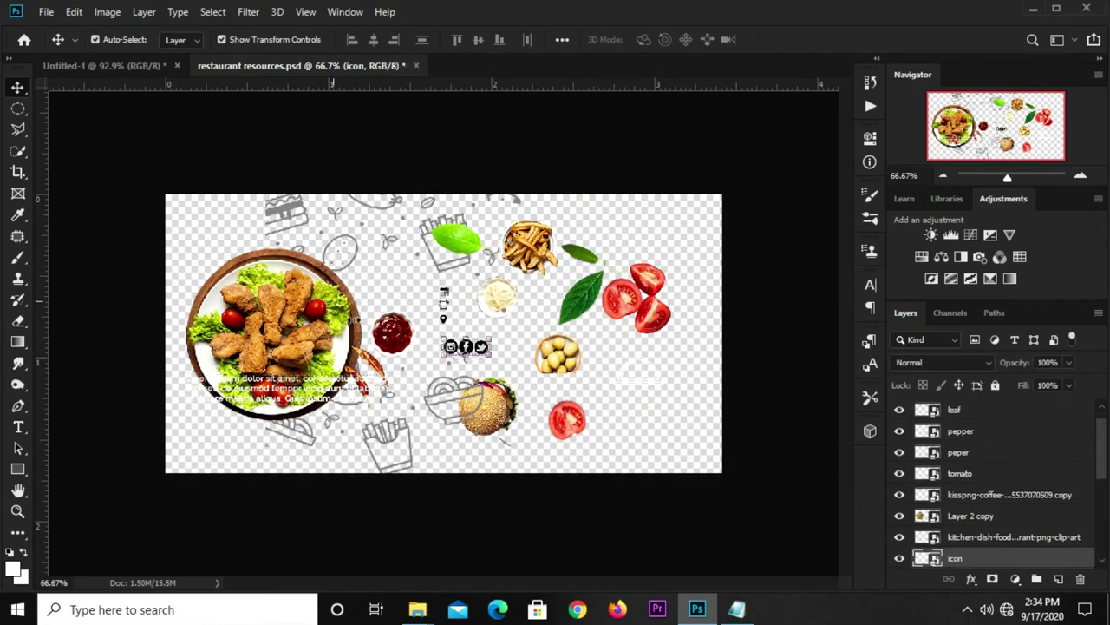
drag(161, 106, 455, 341)
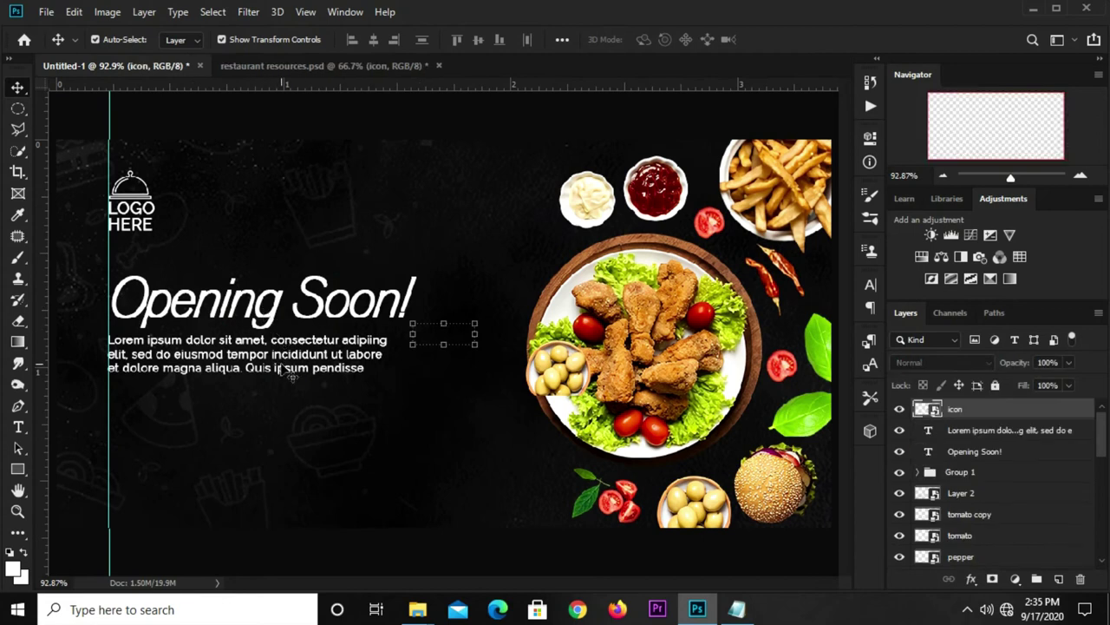
key(ctrl+z)
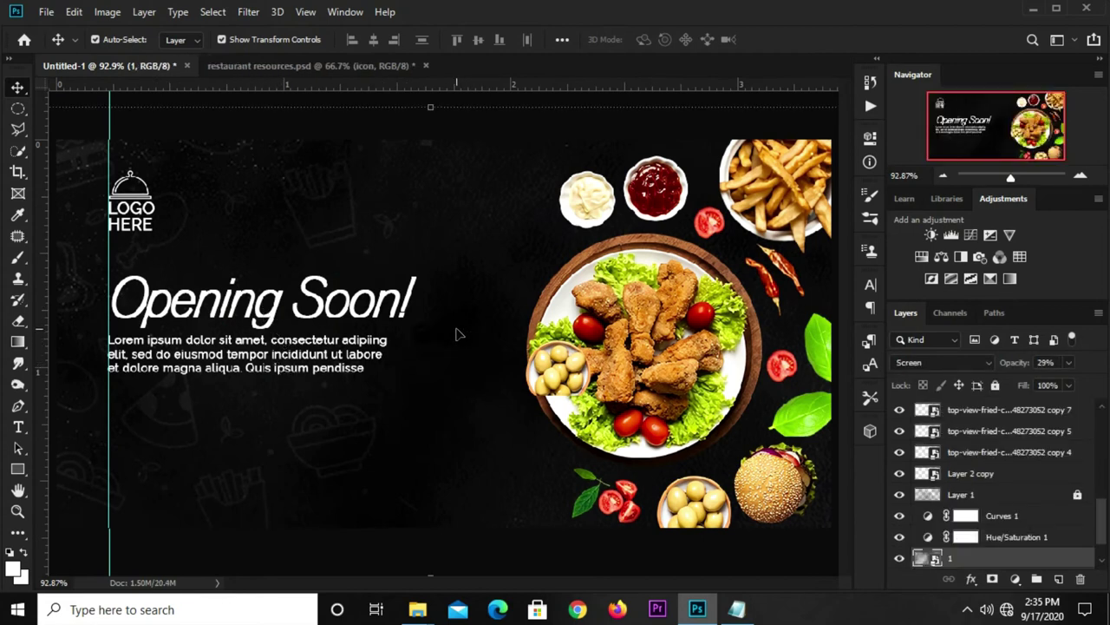
key(ctrl+shift+z)
key(ctrl+t)
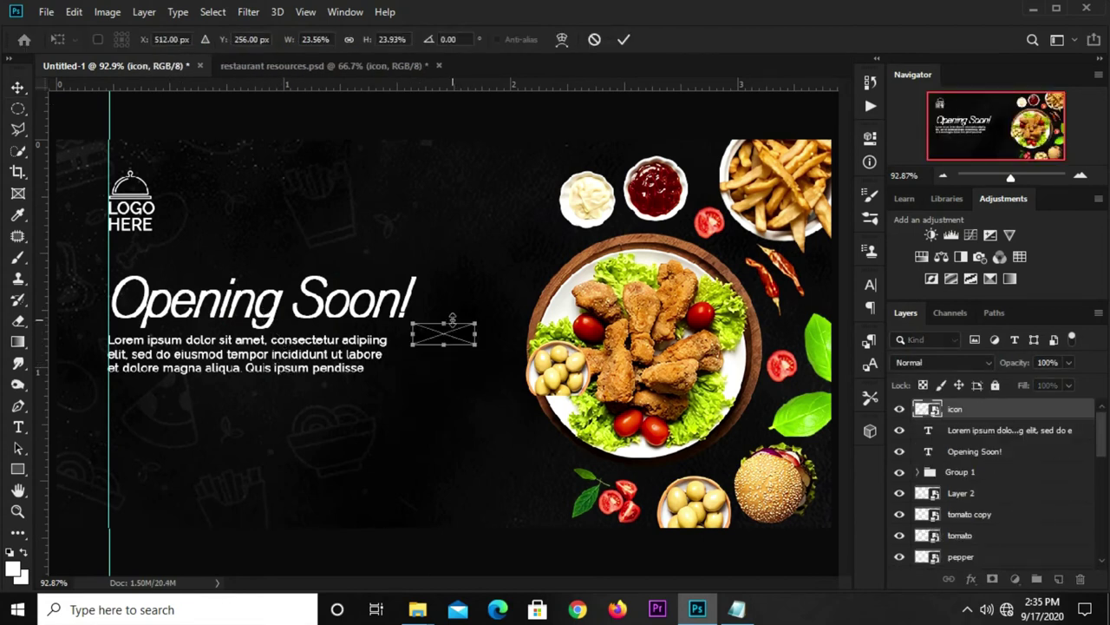
mouse_move(443, 334)
mouse_down()
mouse_move(182, 499)
mouse_move(148, 472)
mouse_up()
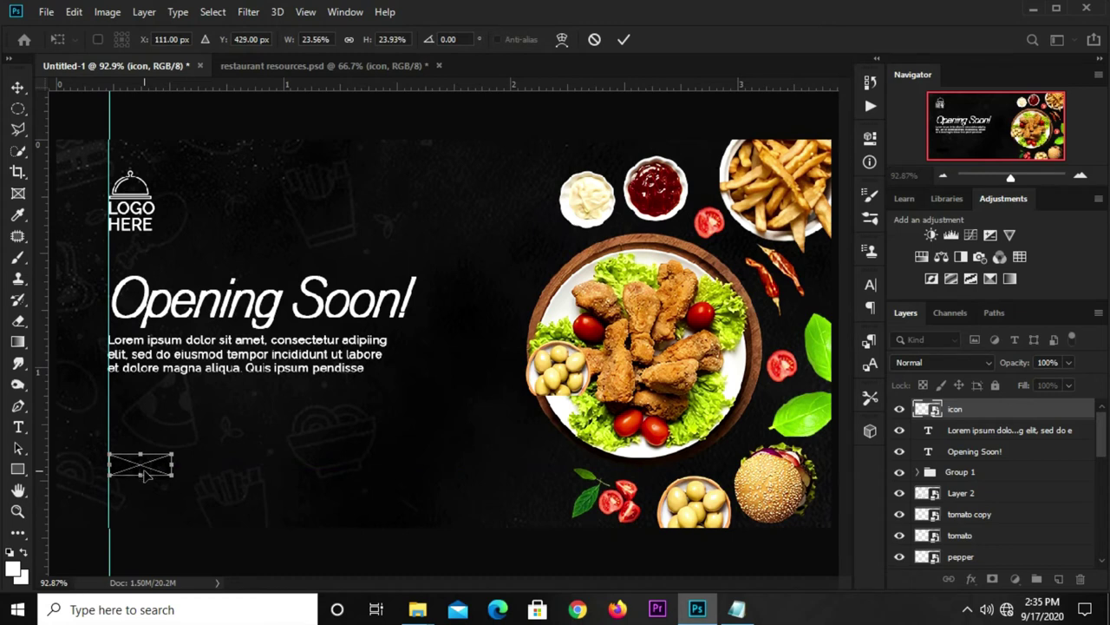
key(Return)
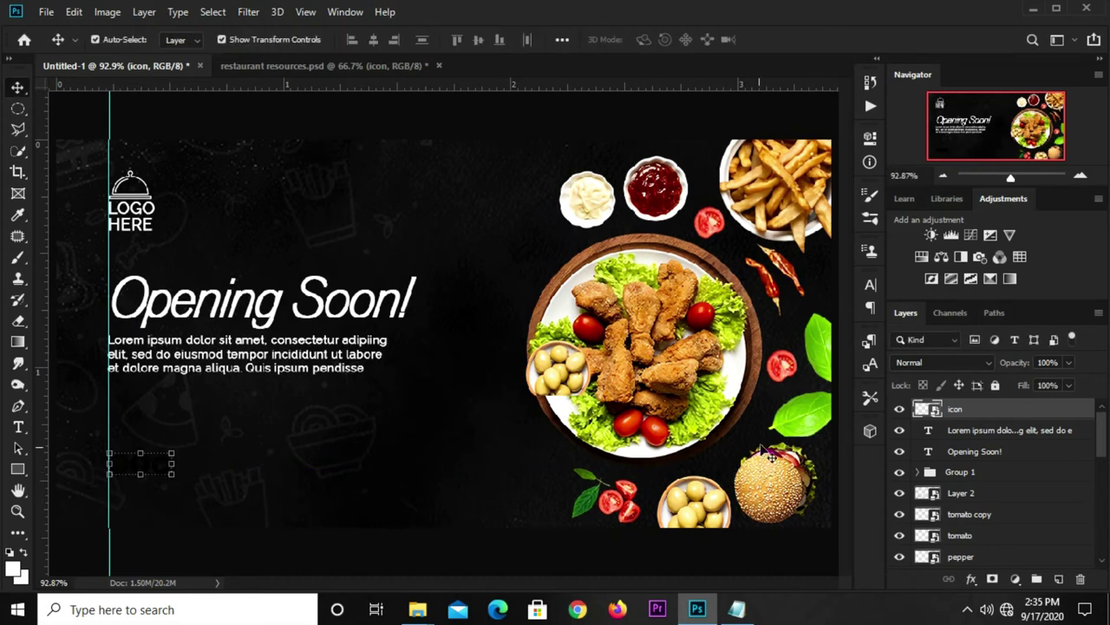
- Add a pure white Color Overlay effect to the social icons layer
click(972, 578)
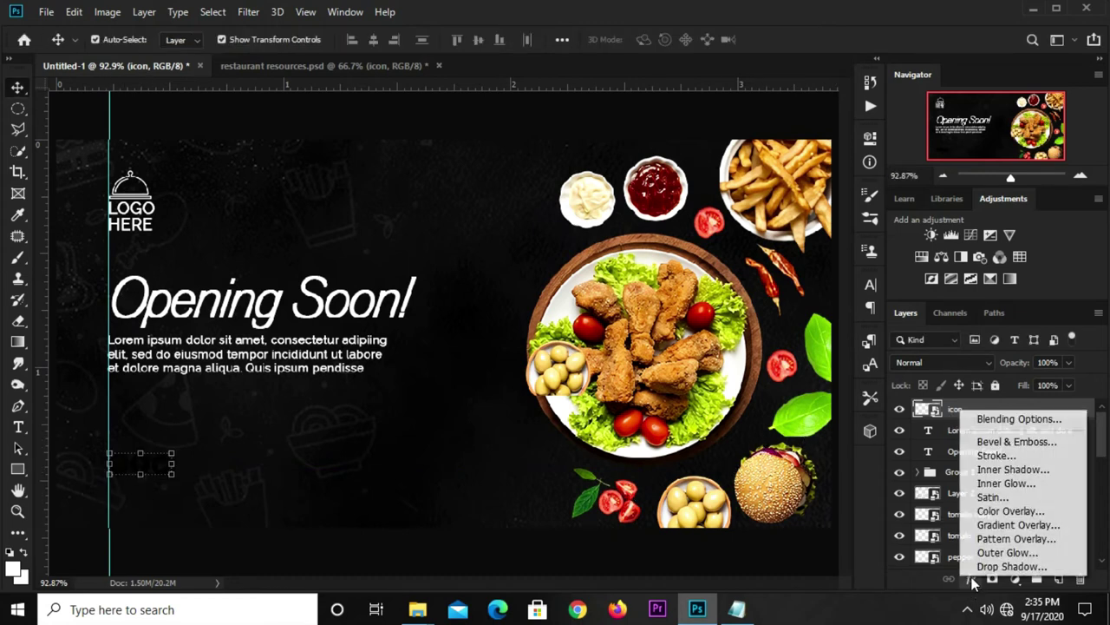
click(1011, 512)
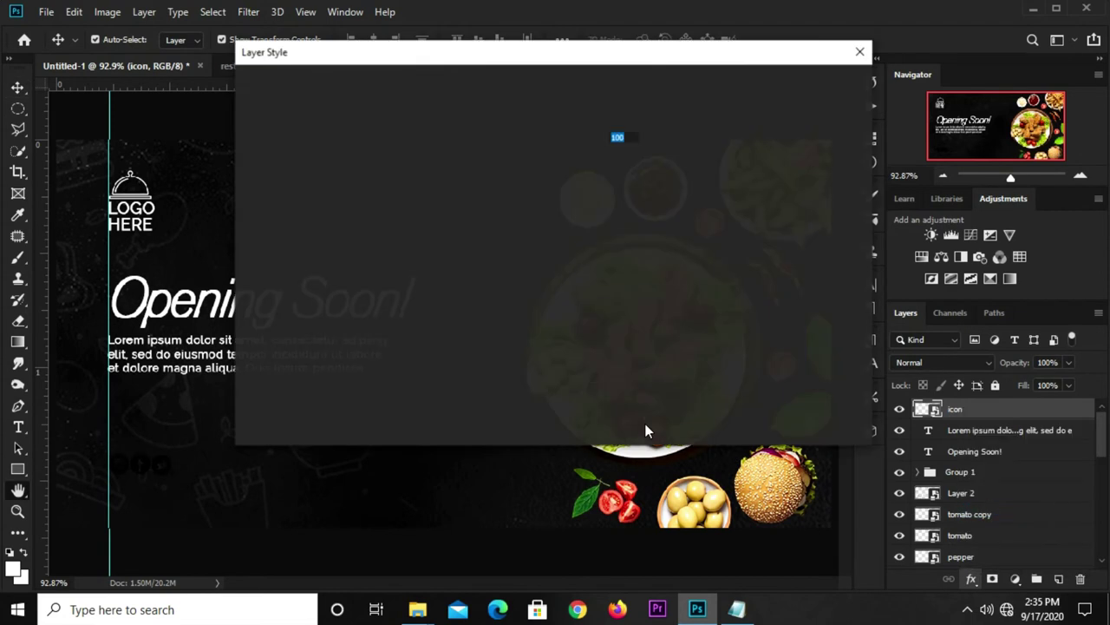
click(630, 118)
click(472, 285)
click(841, 277)
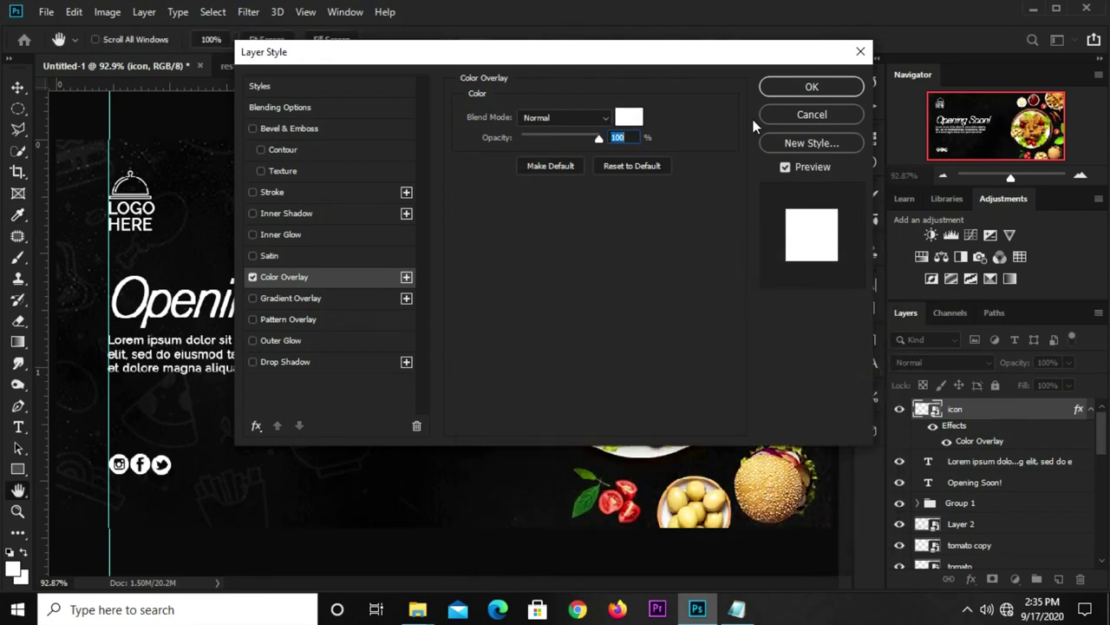
click(812, 87)
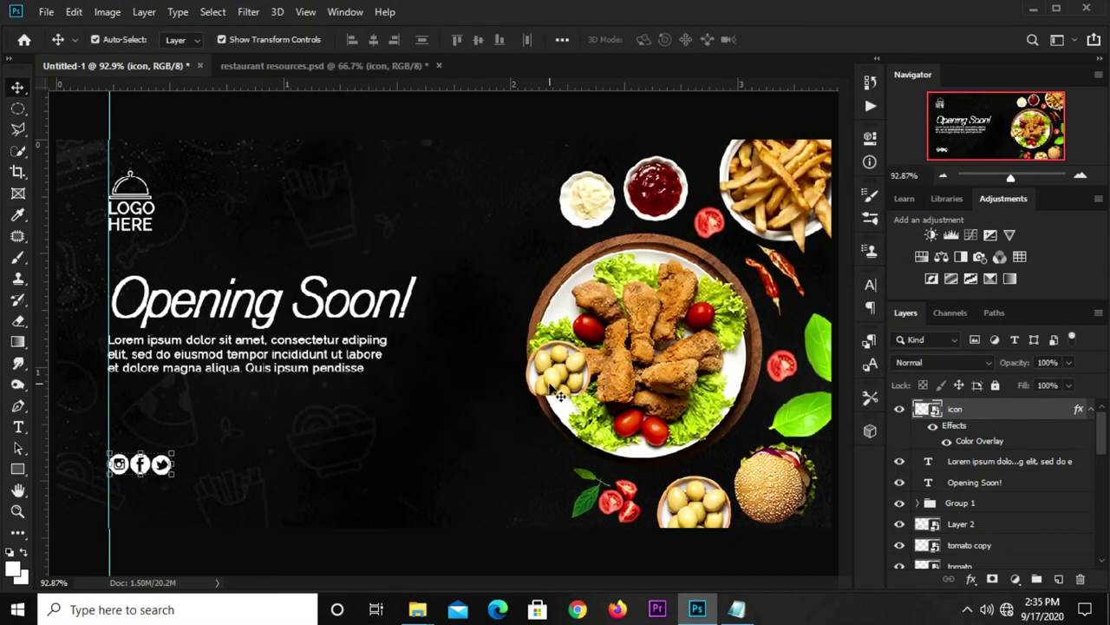
- Delete the olive bowl layer and nudge the social icons up along the guide
drag(560, 373, 492, 408)
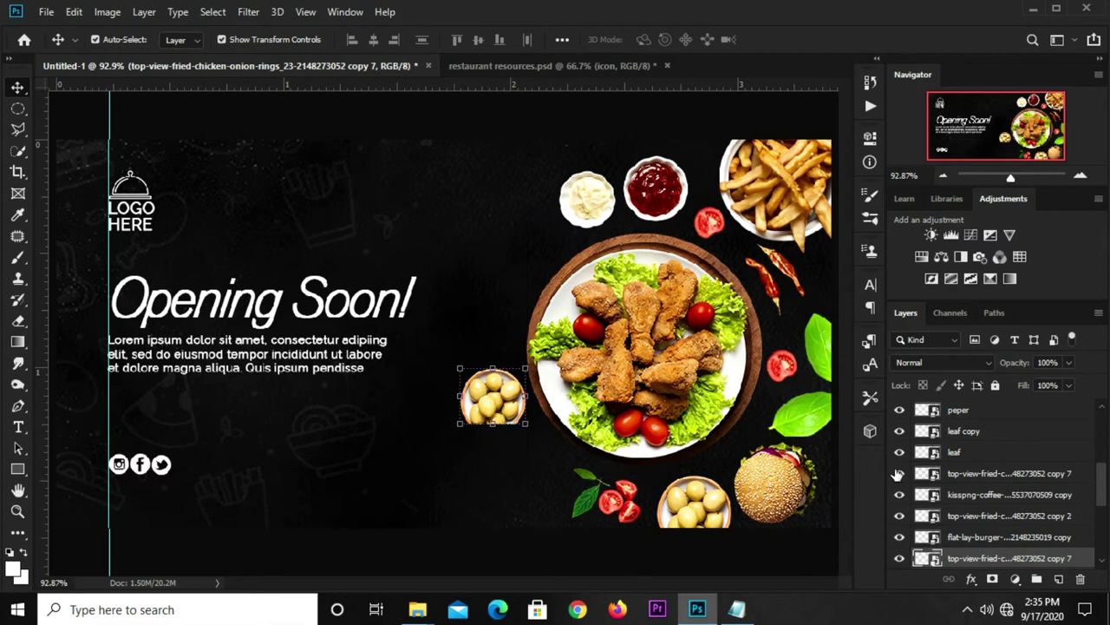
scroll(920, 486, down, 2)
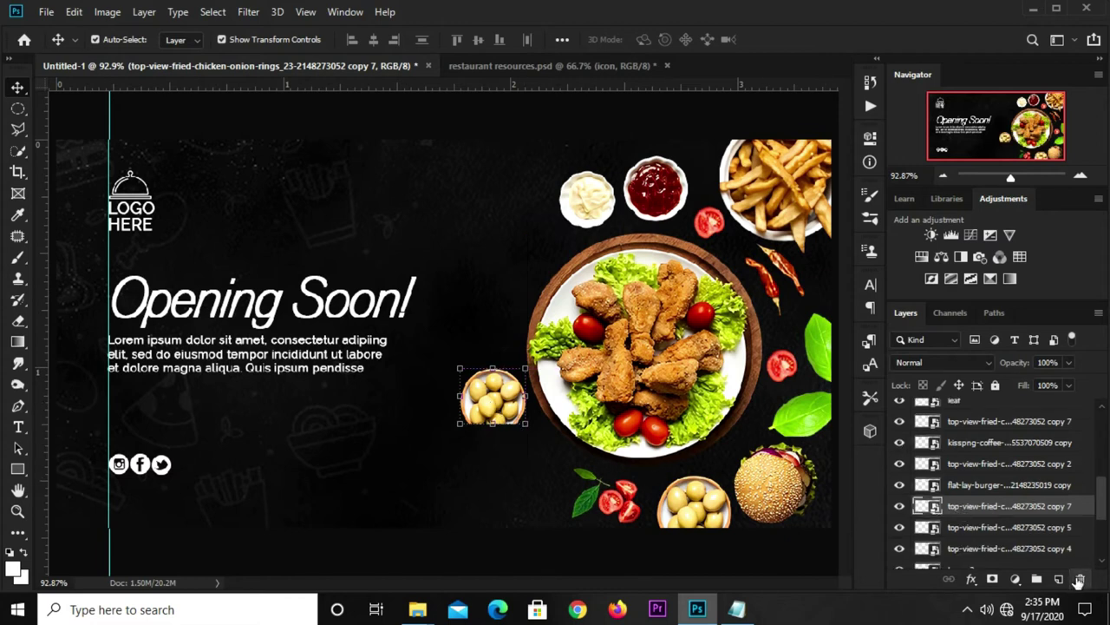
click(1080, 578)
click(507, 238)
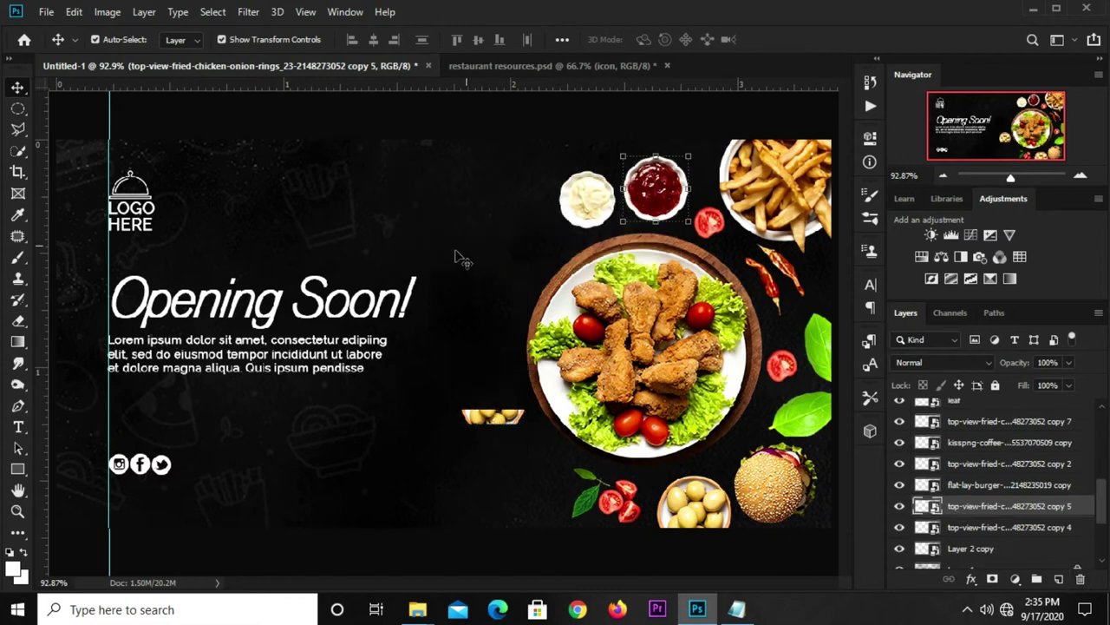
click(160, 469)
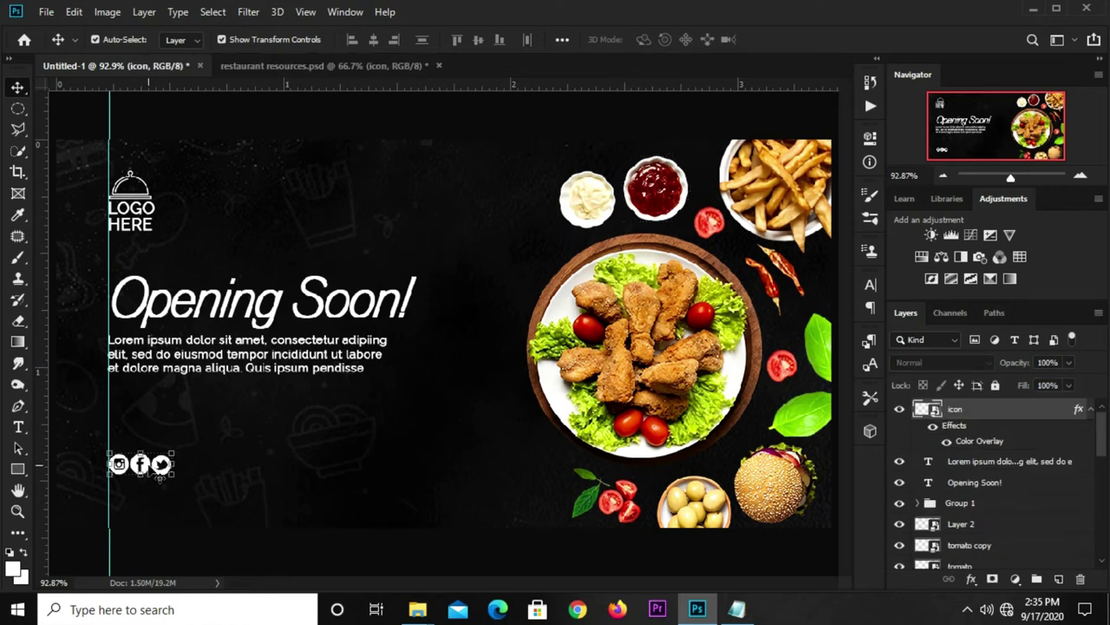
drag(159, 479, 149, 469)
click(223, 546)
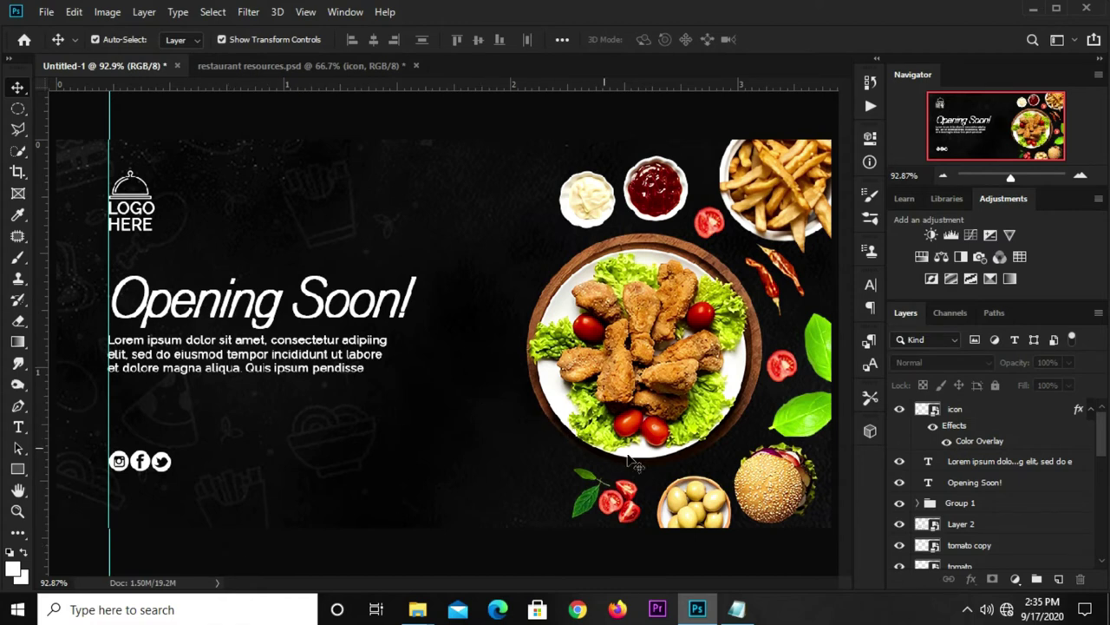
click(736, 609)
double_click(641, 330)
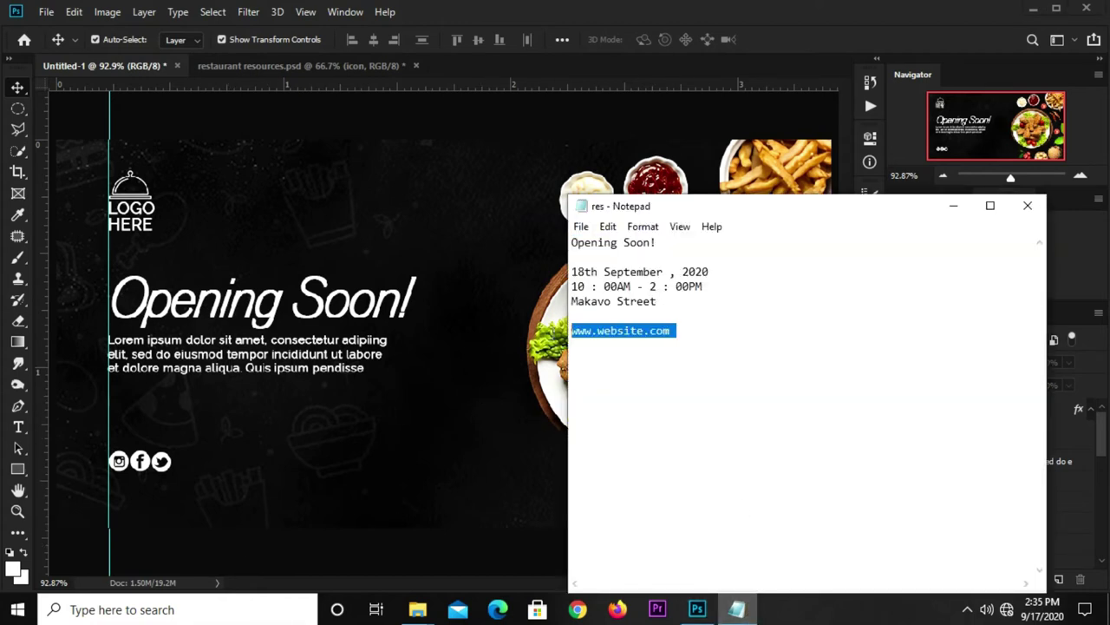
right_click(587, 343)
click(611, 380)
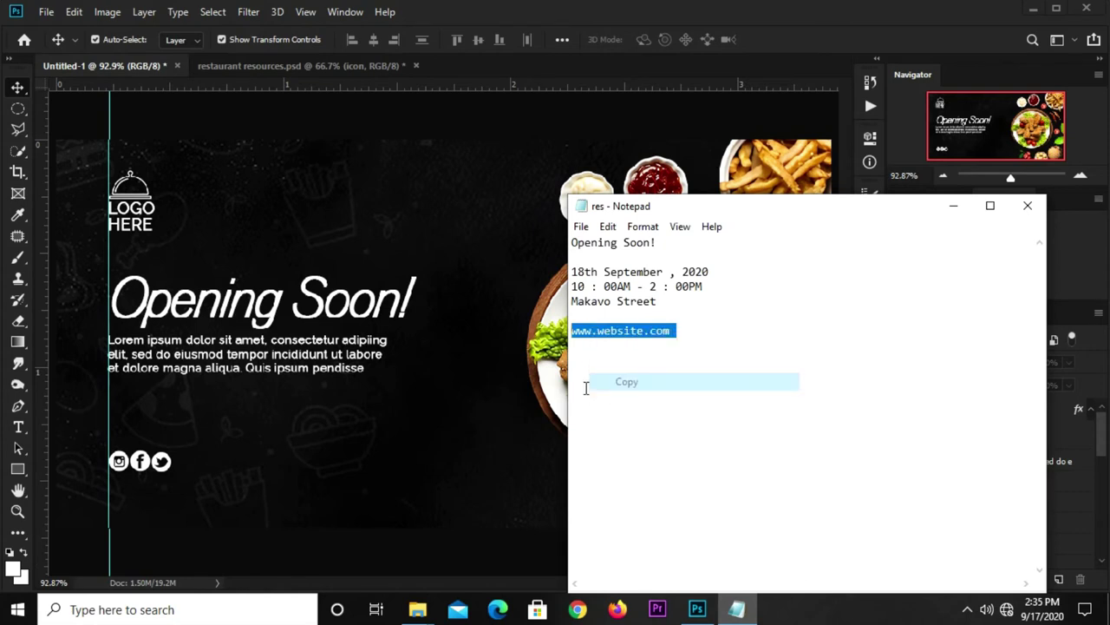
click(405, 127)
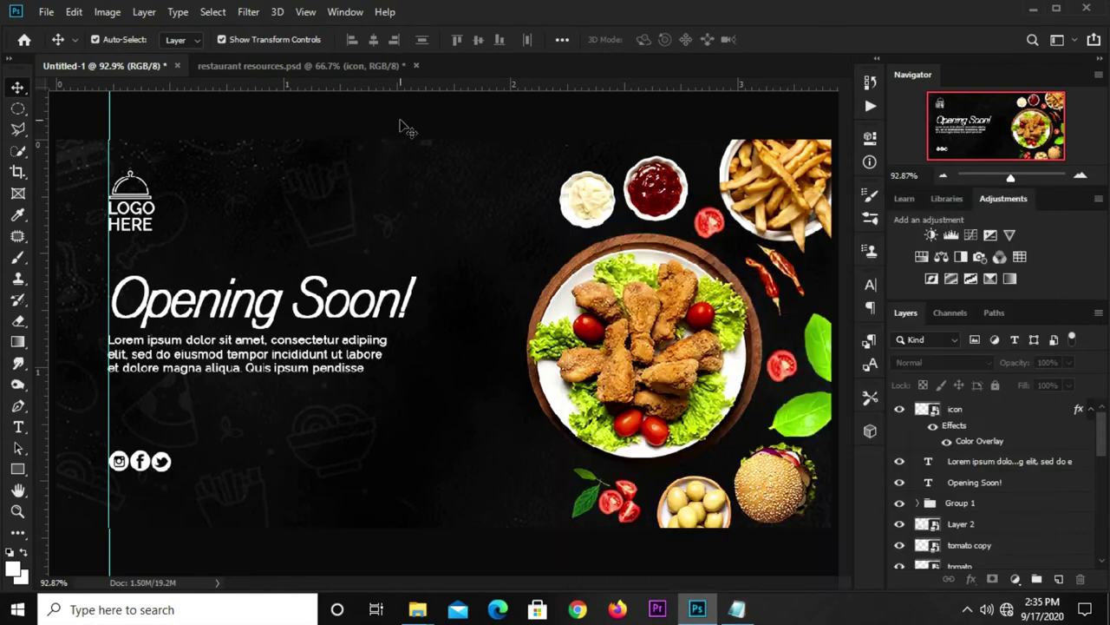
click(19, 429)
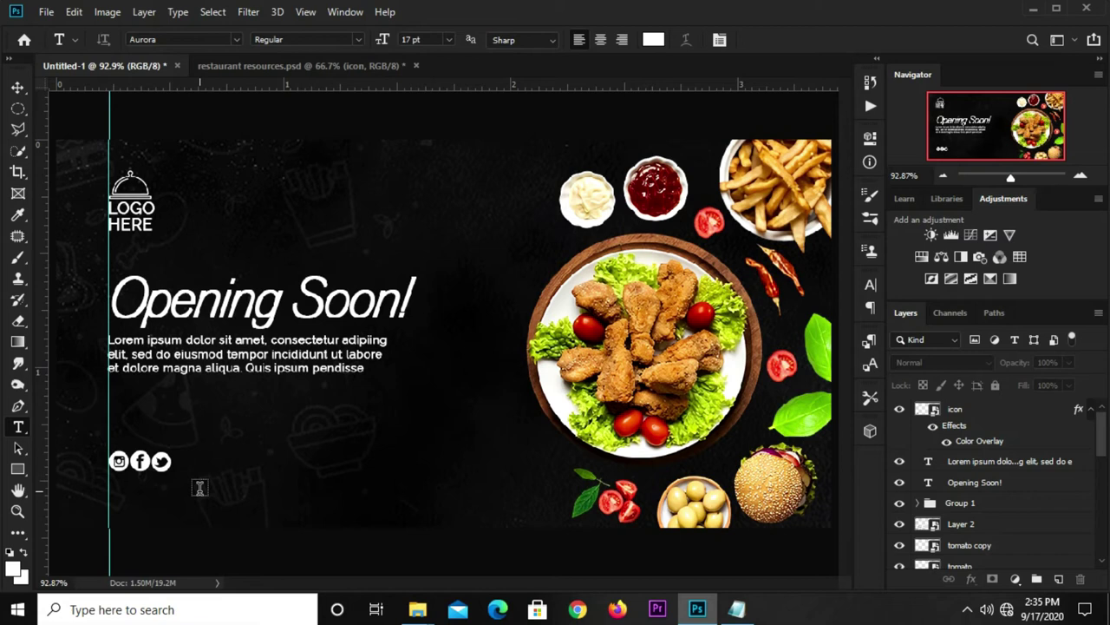
click(199, 488)
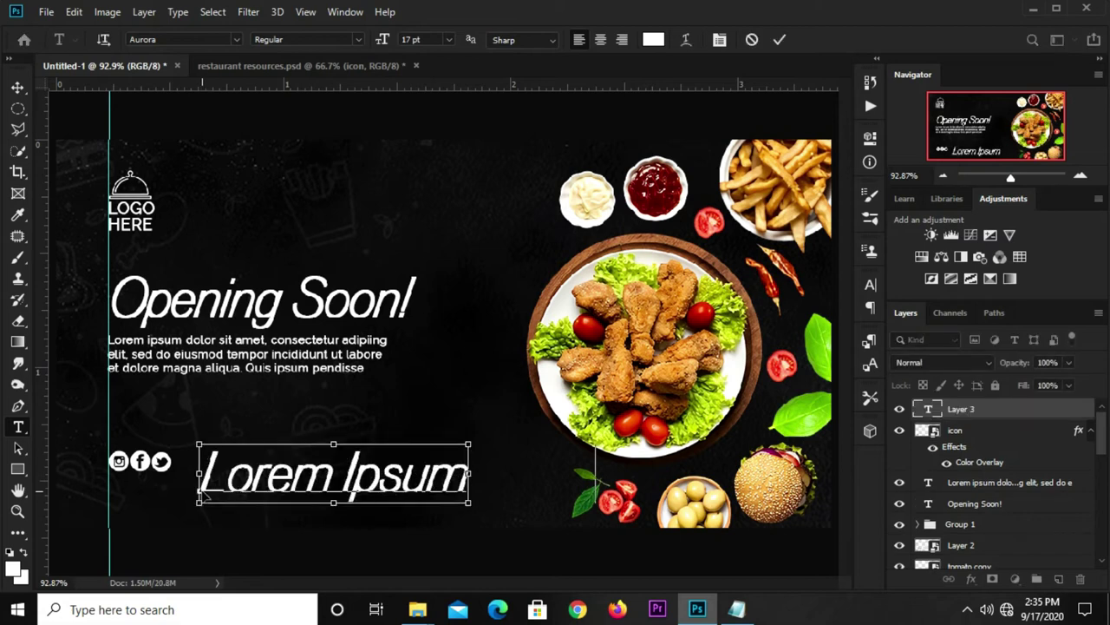
key(ctrl+v)
click(777, 41)
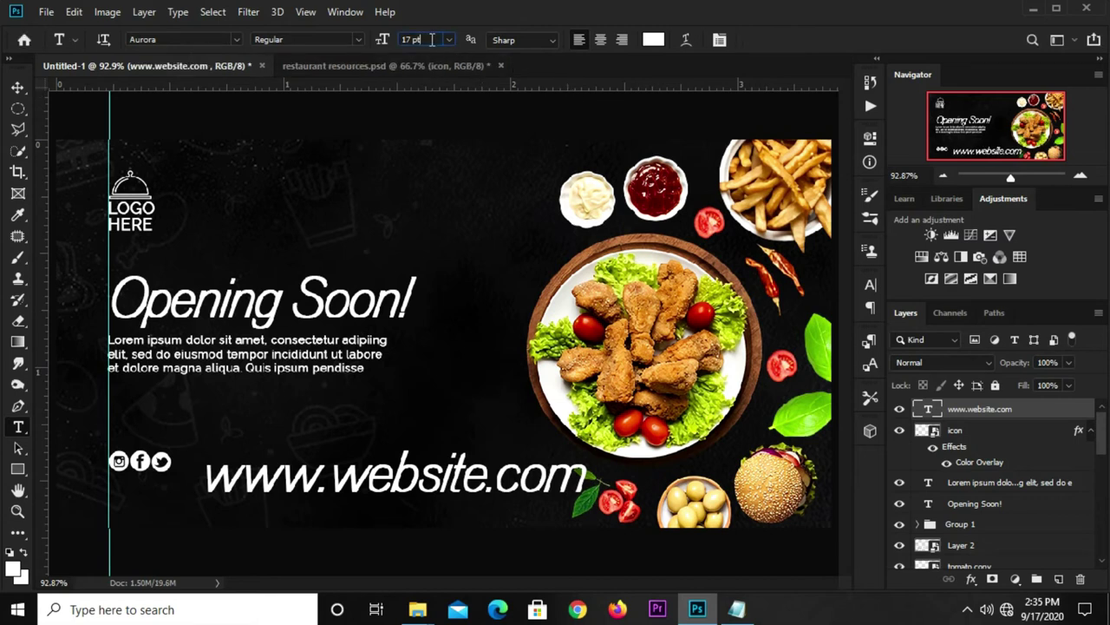
text(6)
key(Return)
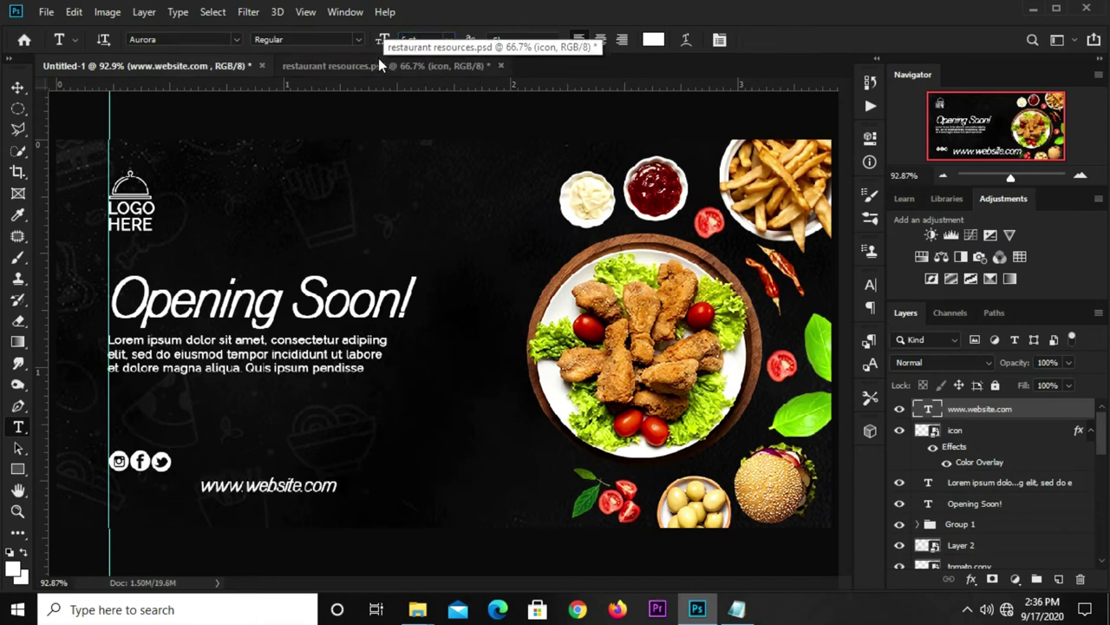
- Change the website text's font to Raleway
click(872, 286)
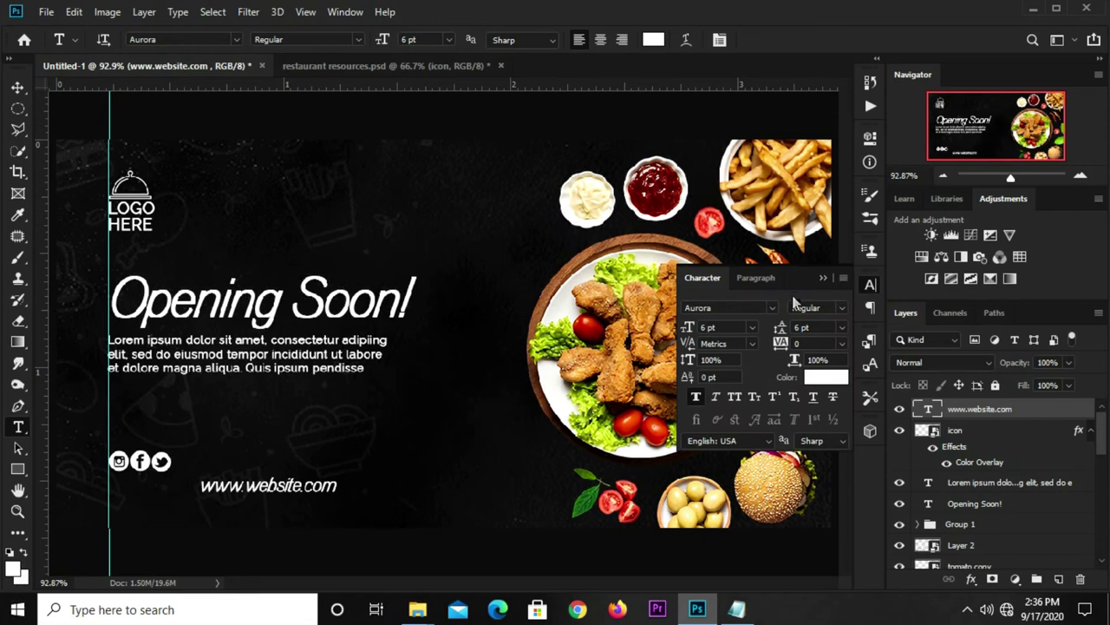
click(771, 307)
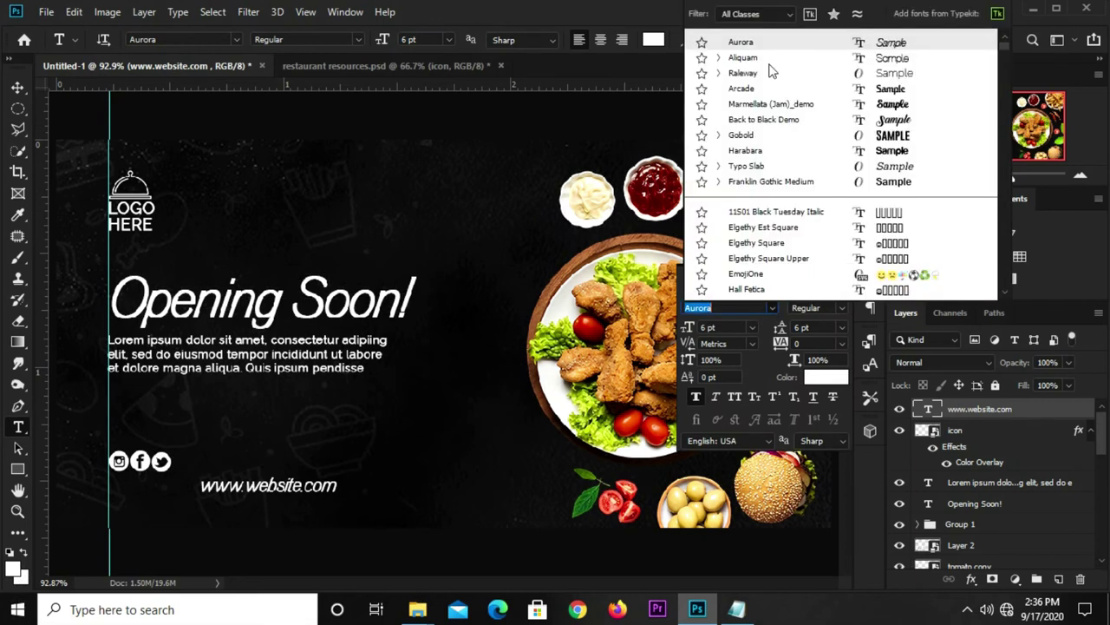
text(Raleway)
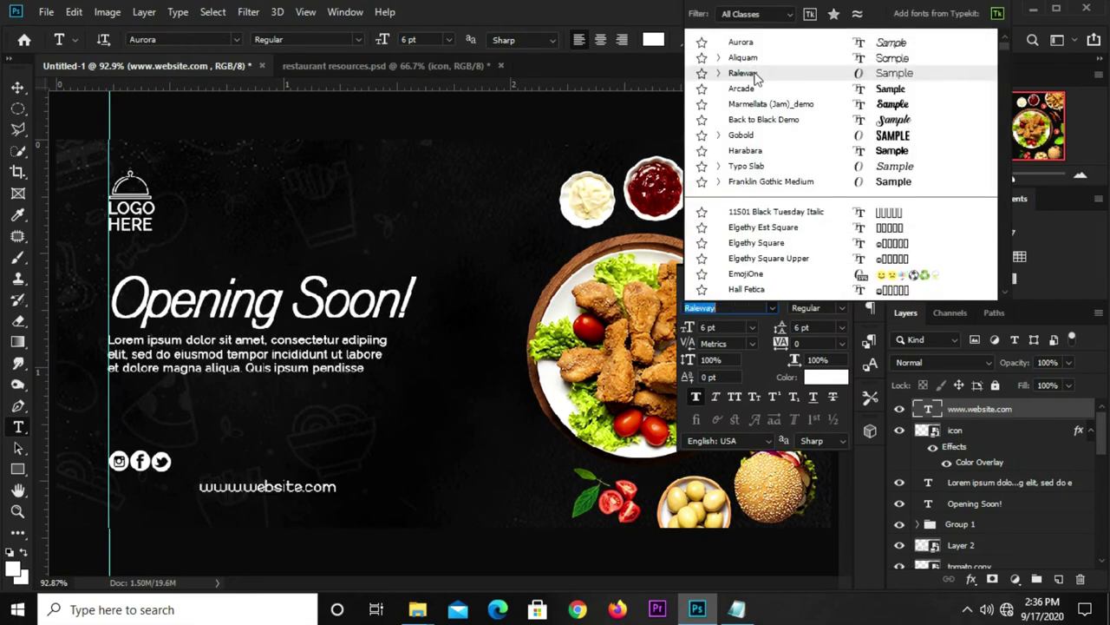
click(755, 76)
key(Return)
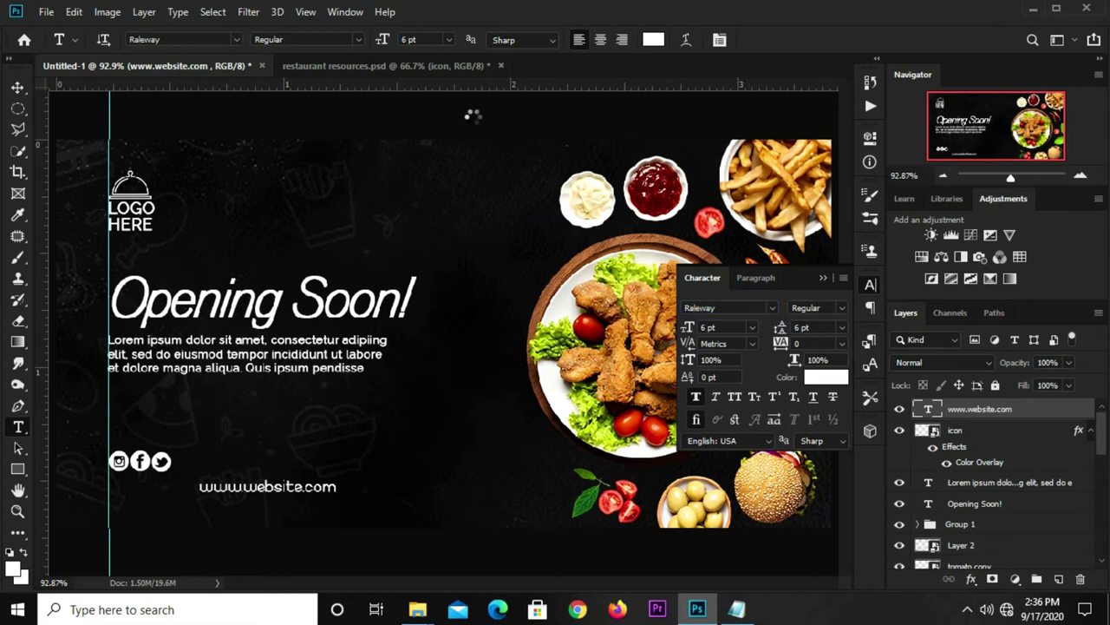
- Align the website URL with the left guide and scale it to about 87%
key(v)
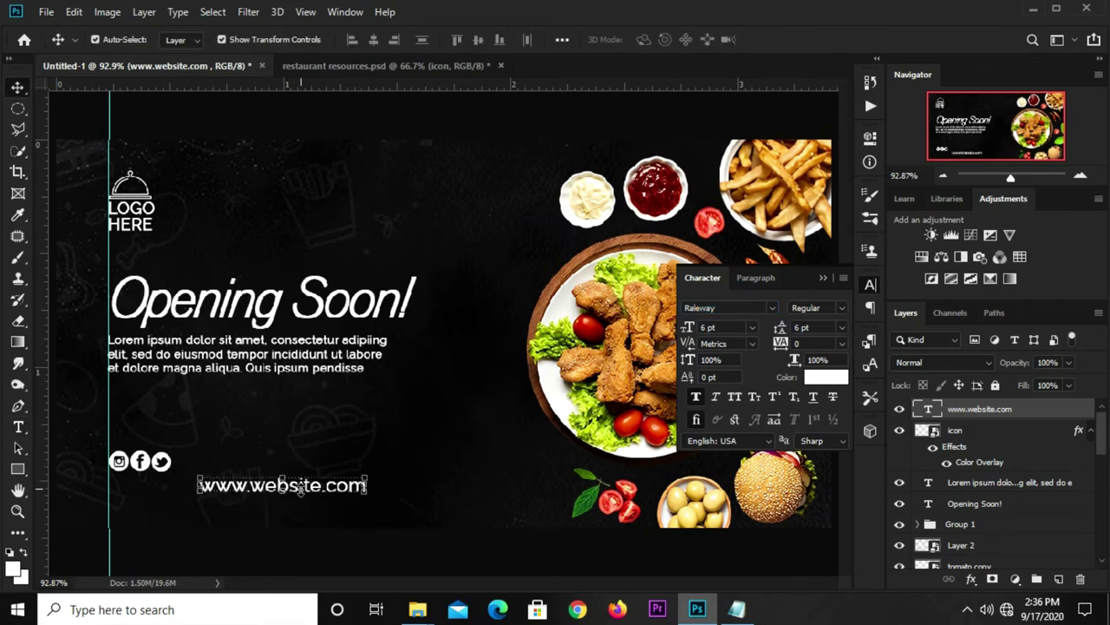
drag(300, 489, 211, 490)
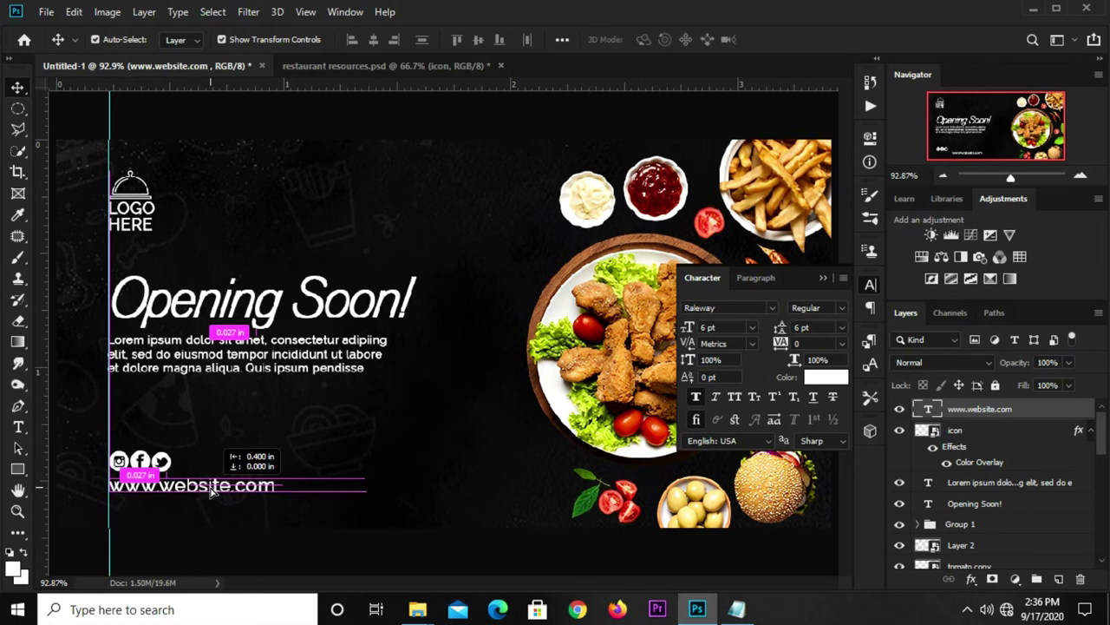
key(ctrl+t)
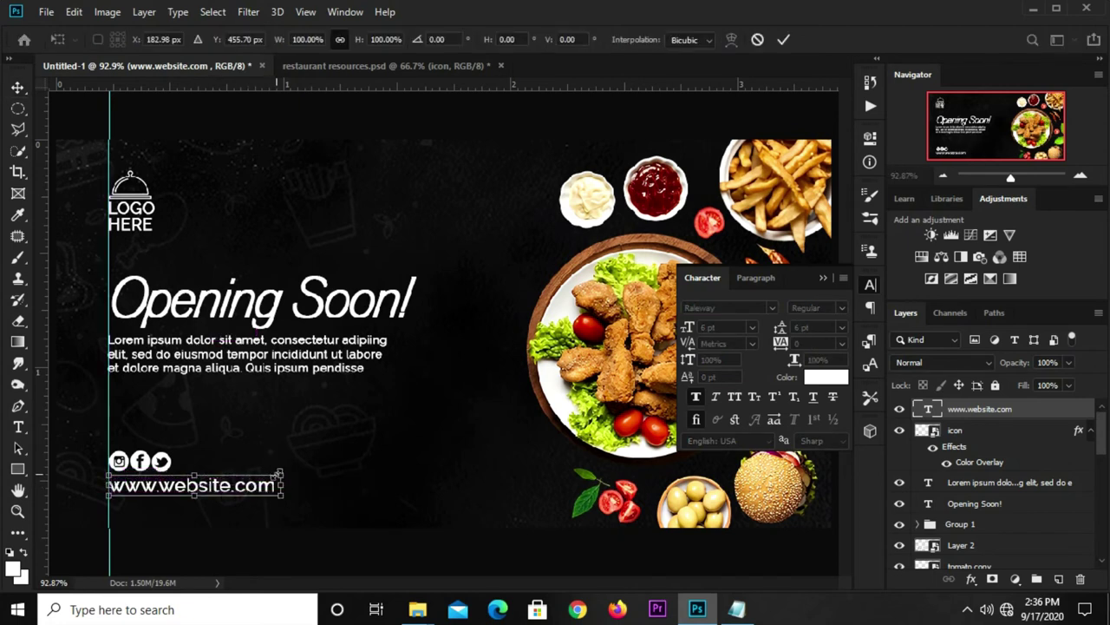
drag(278, 474, 255, 484)
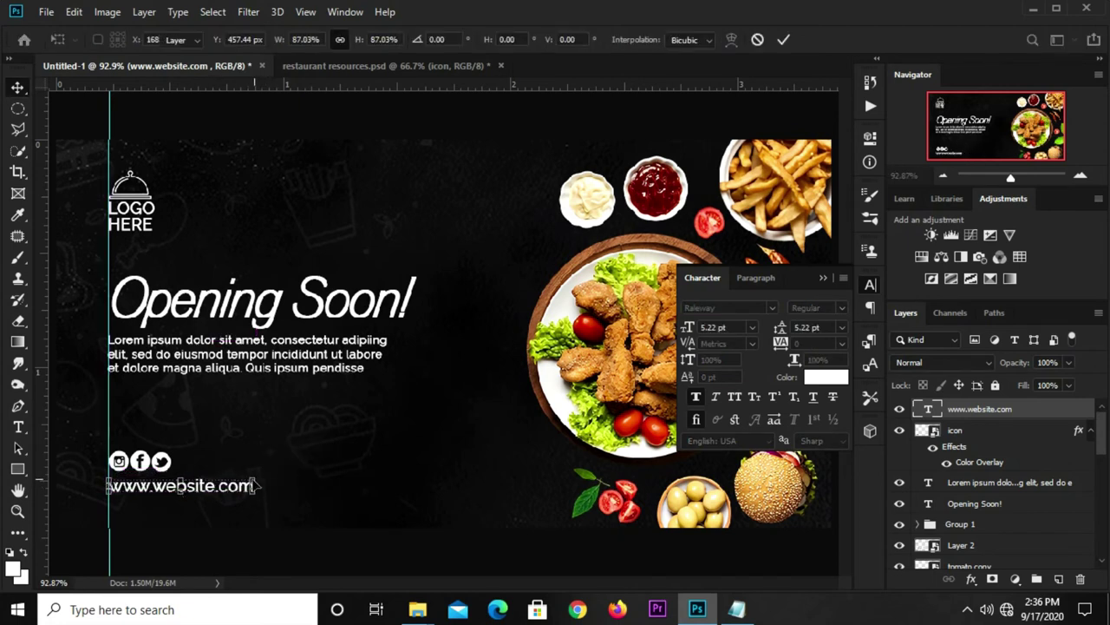
key(Return)
- Nudge the website text down and the social icons back up for spacing
click(823, 277)
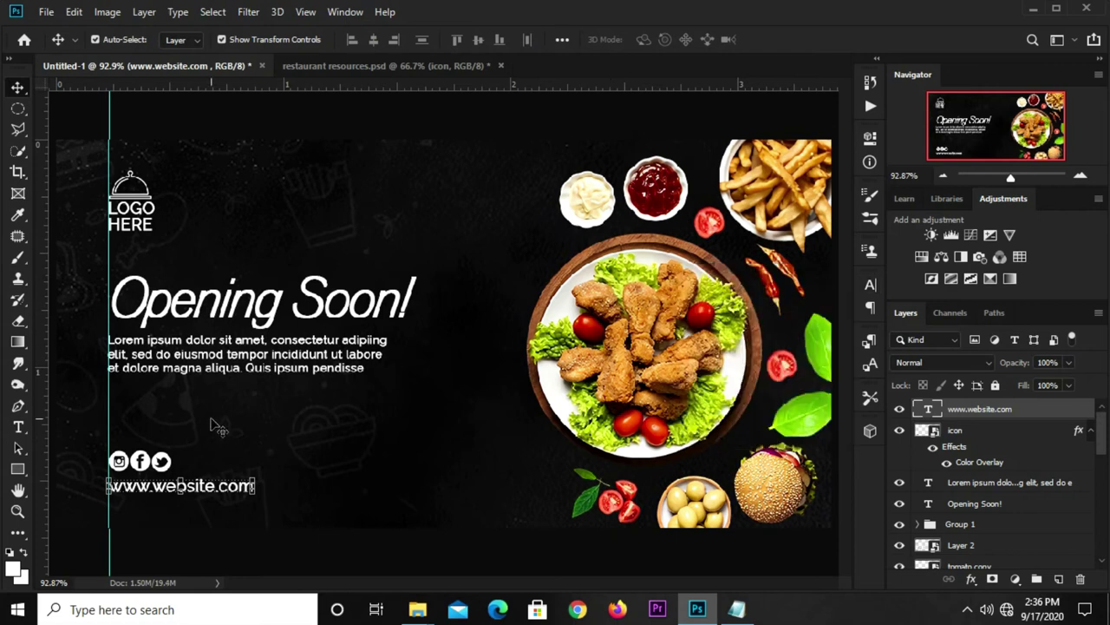
key(Down)
key(Down)
key(Down)
key(Down)
key(Down)
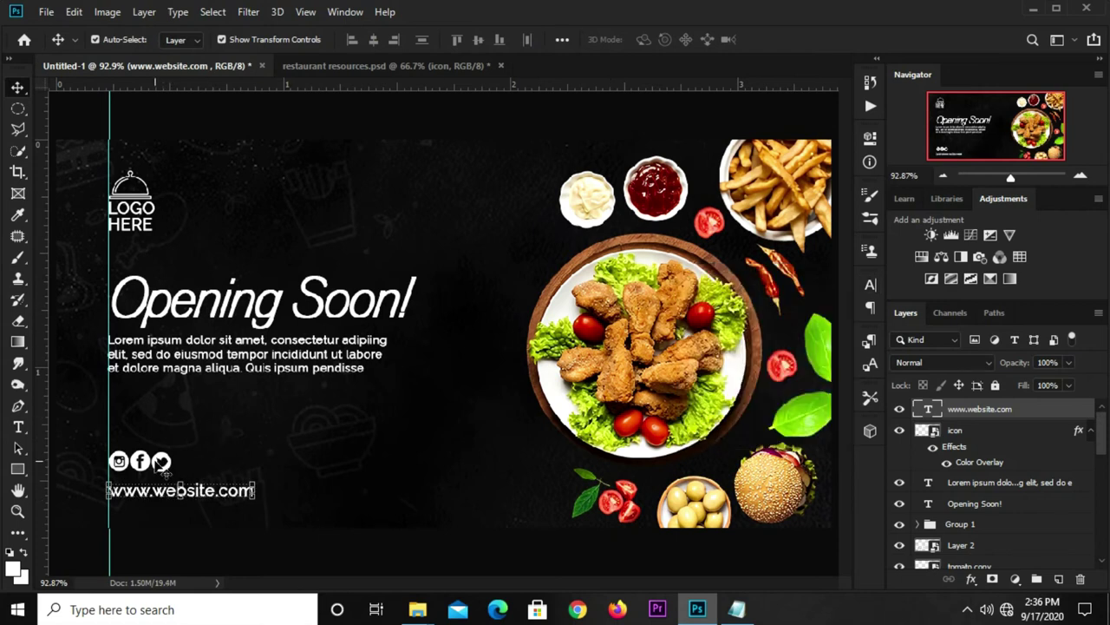
click(161, 465)
key(Down)
key(Down)
key(Down)
key(Down)
key(Down)
key(Down)
key(Down)
key(Down)
key(Up)
key(Up)
key(Up)
key(Up)
key(Up)
key(Up)
click(305, 548)
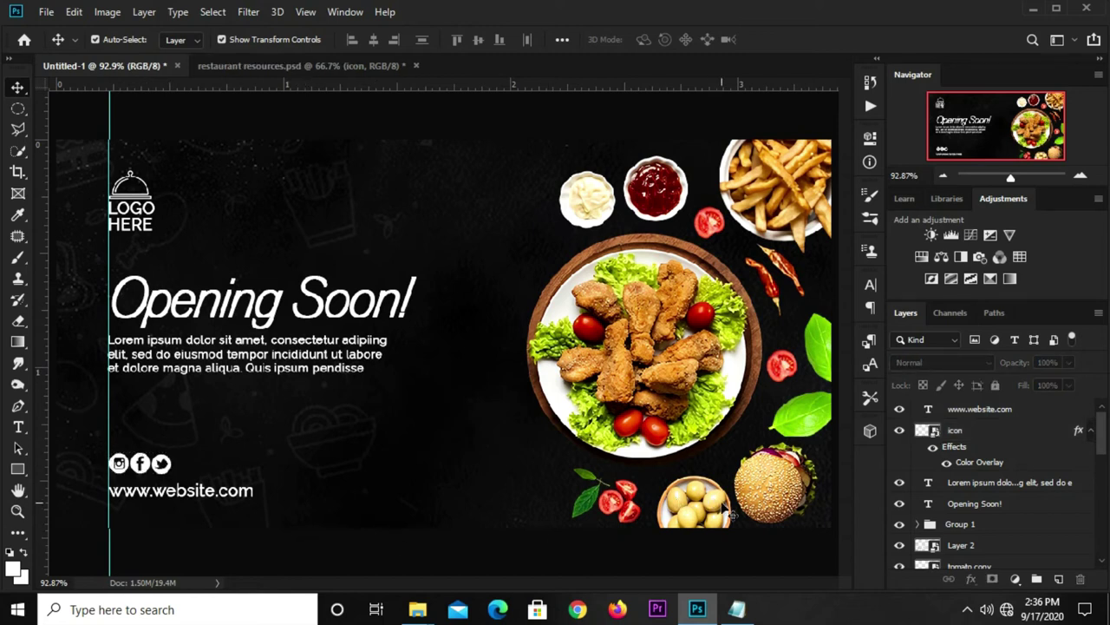
- Copy the date, time and location icon group from restaurant resources.psd into the banner
click(331, 68)
click(451, 334)
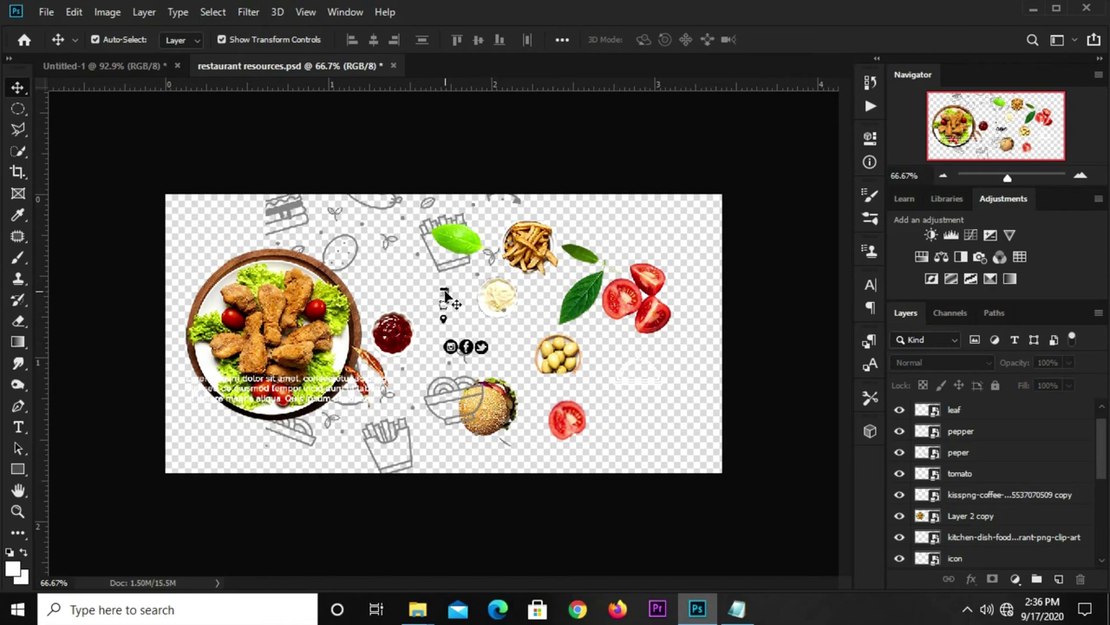
click(447, 297)
scroll(447, 295, up, 3)
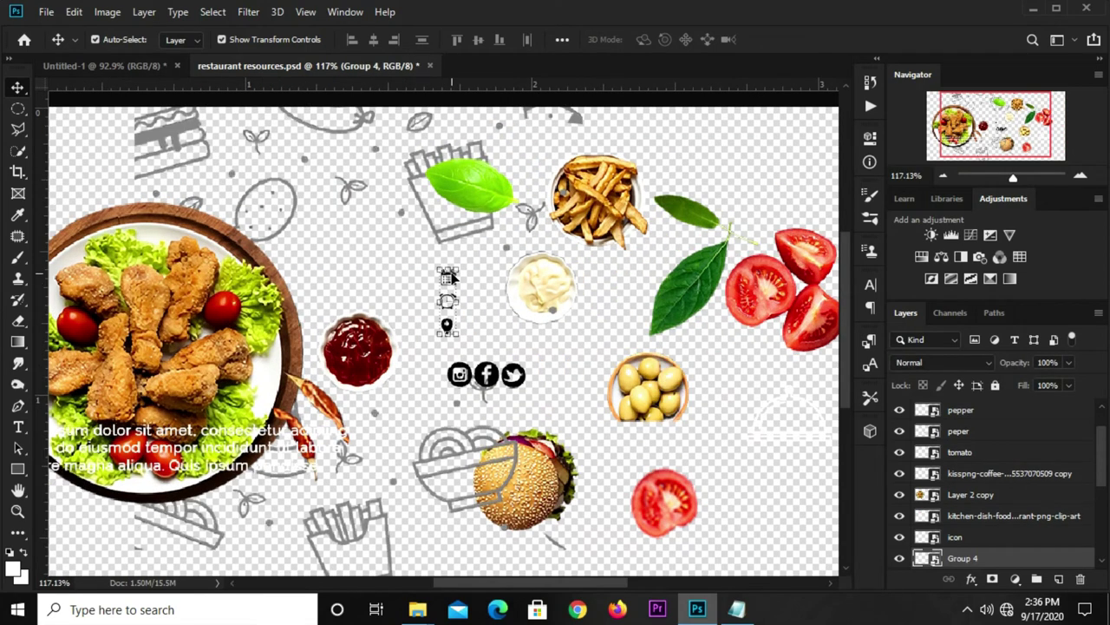
drag(160, 109, 431, 339)
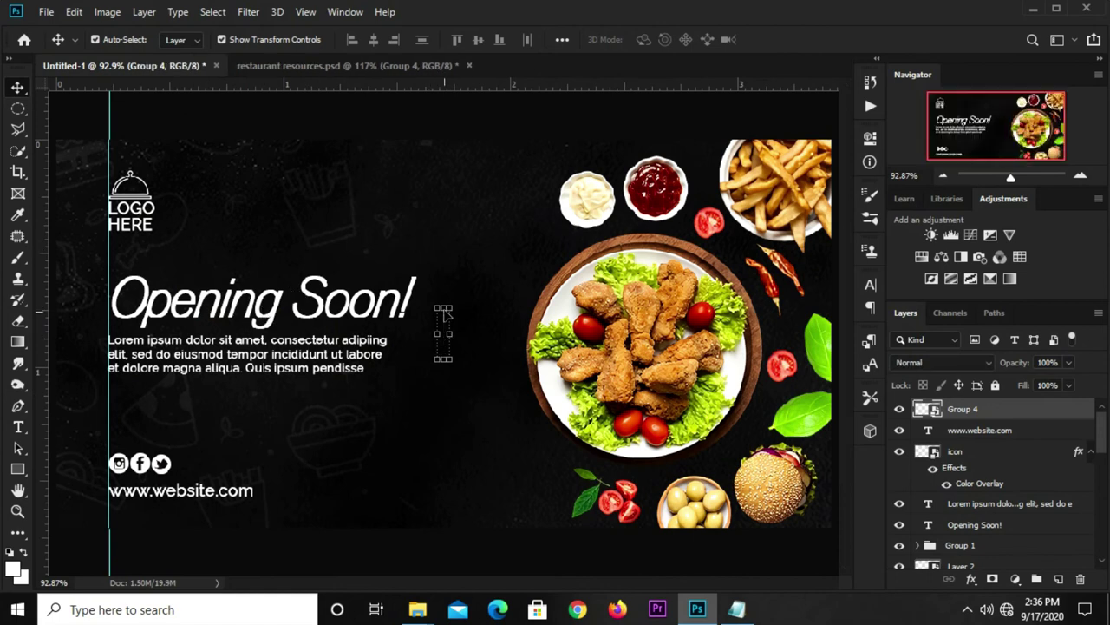
- Place Group 4 at left above the social icons and shift the headline and body text up
mouse_move(445, 324)
mouse_down()
mouse_move(125, 421)
mouse_move(119, 407)
mouse_up()
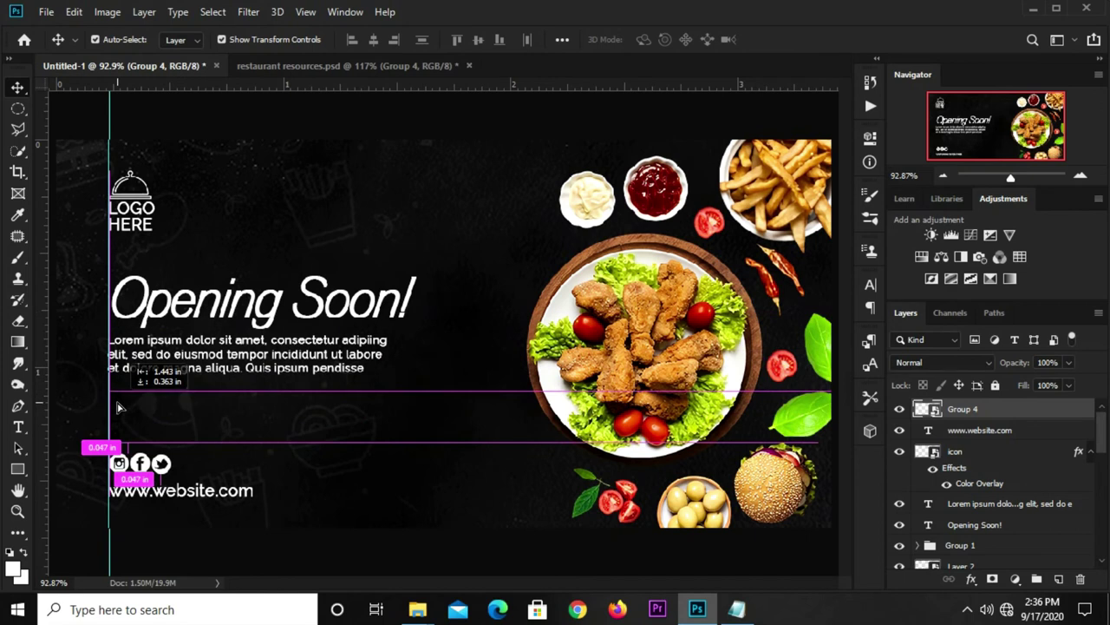
click(246, 321)
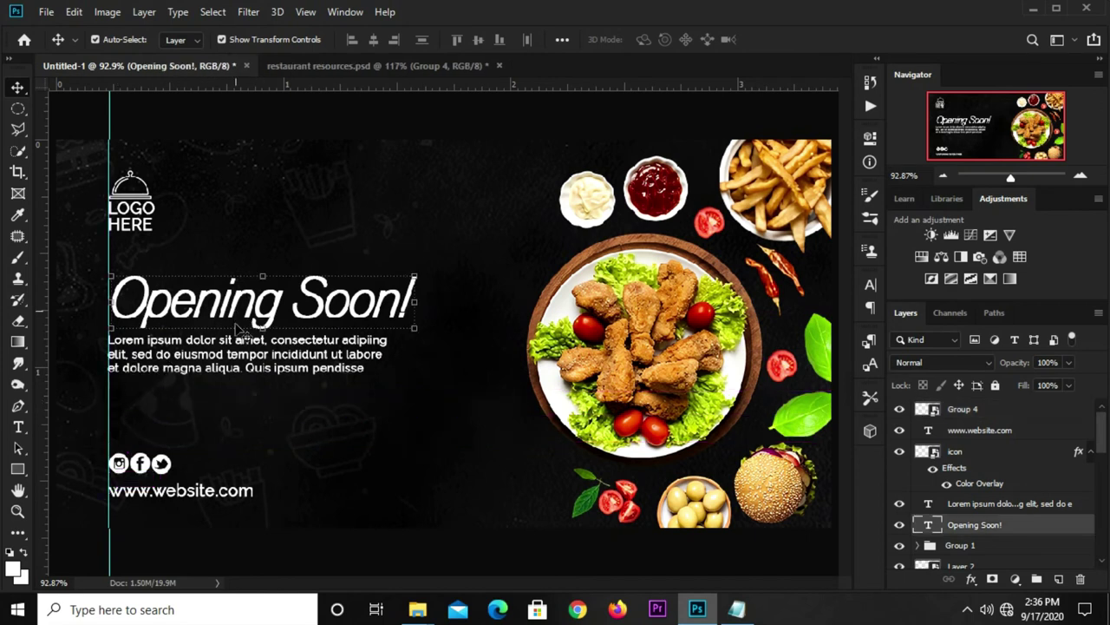
shift+click(255, 368)
drag(251, 364, 250, 355)
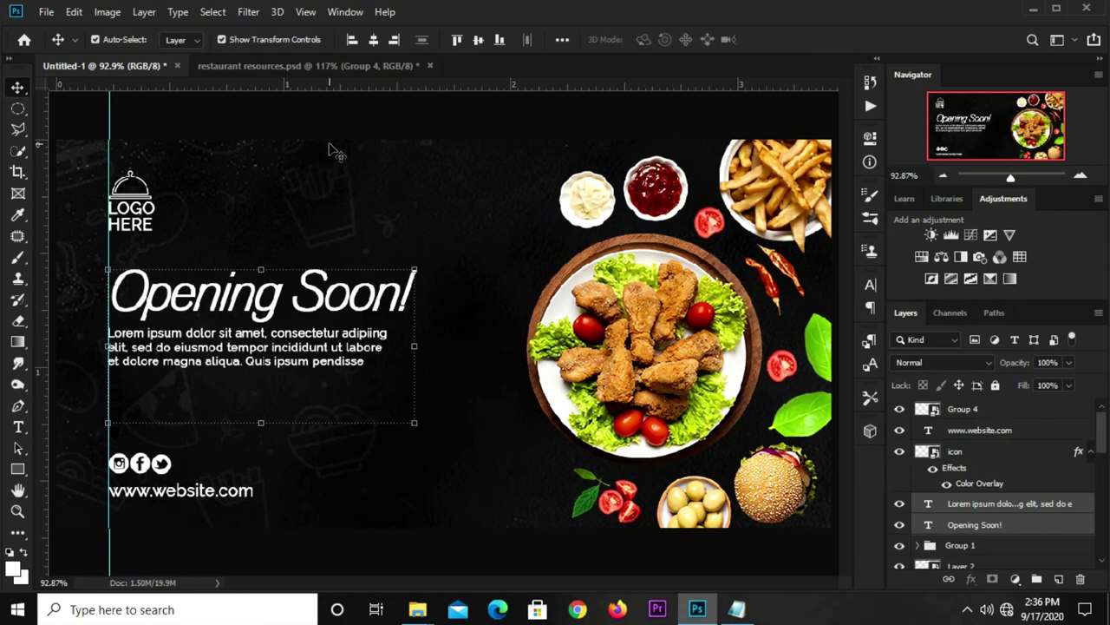
click(233, 347)
key(Up)
key(Up)
key(Up)
key(Up)
key(Up)
- Nudge the calendar, clock and location icons up and enlarge them slightly
click(122, 395)
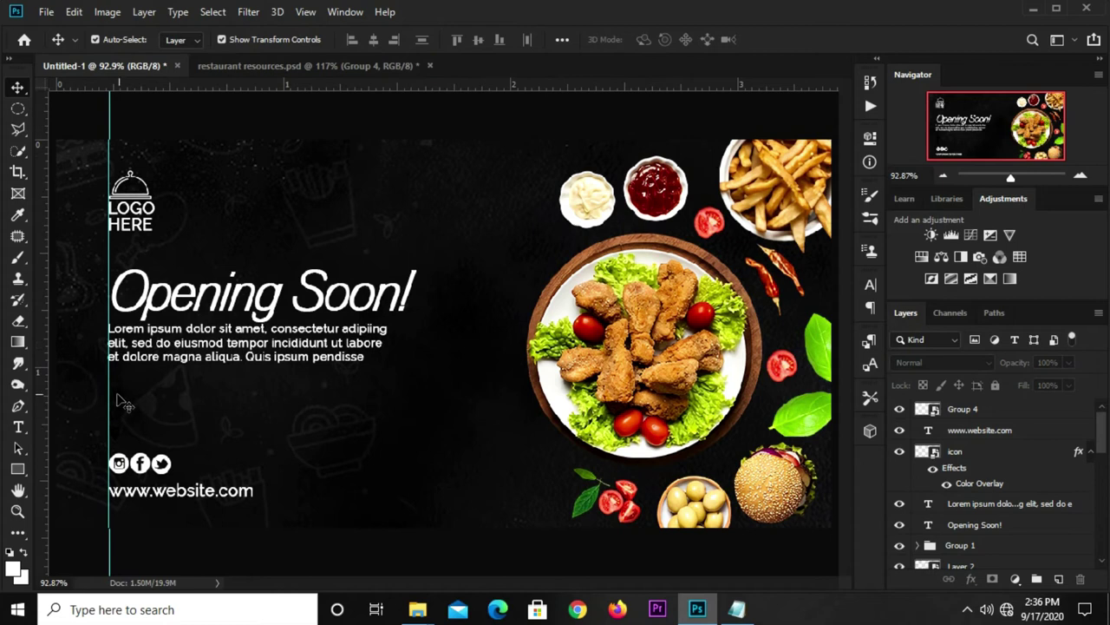
key(Up)
key(Up)
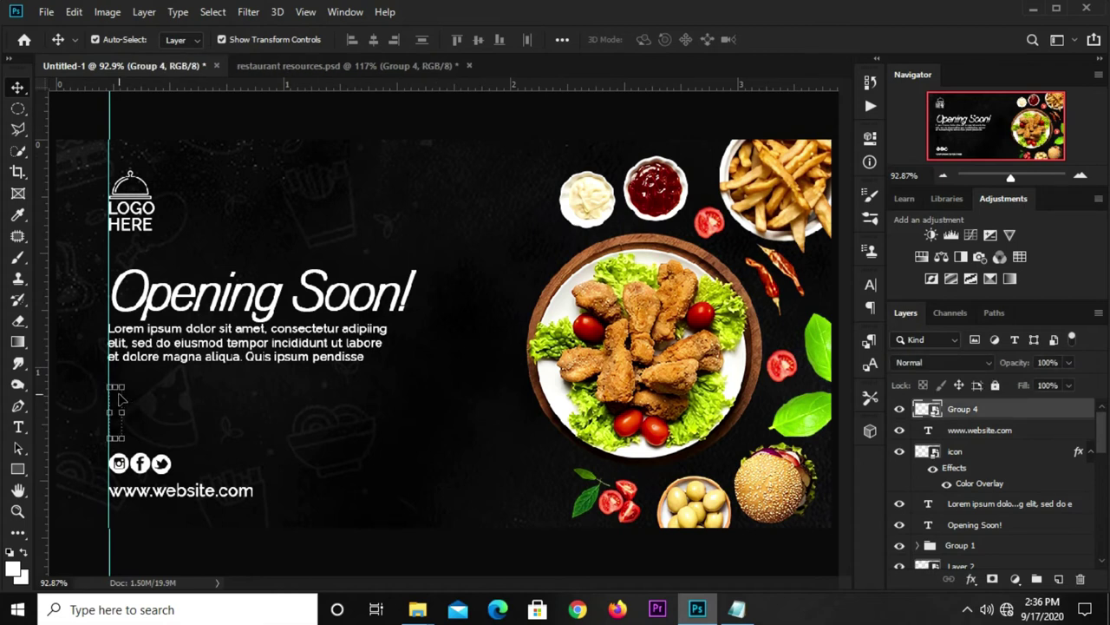
key(ctrl+t)
drag(123, 387, 126, 380)
key(Return)
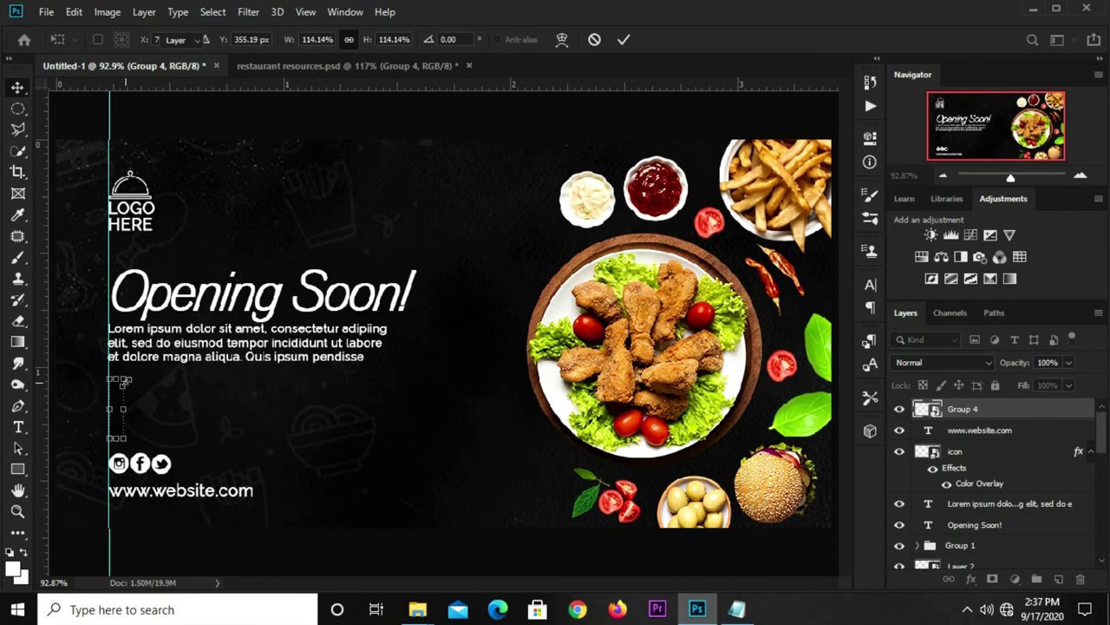
- Copy the social icons' white Color Overlay layer style and paste it onto Group 4
click(939, 469)
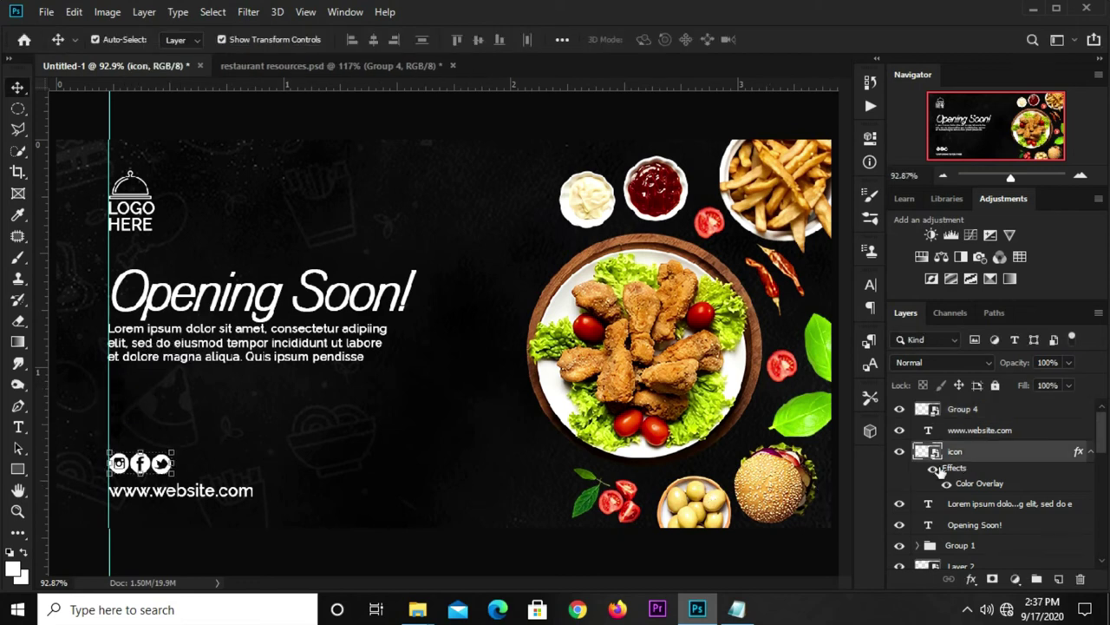
right_click(955, 458)
click(783, 414)
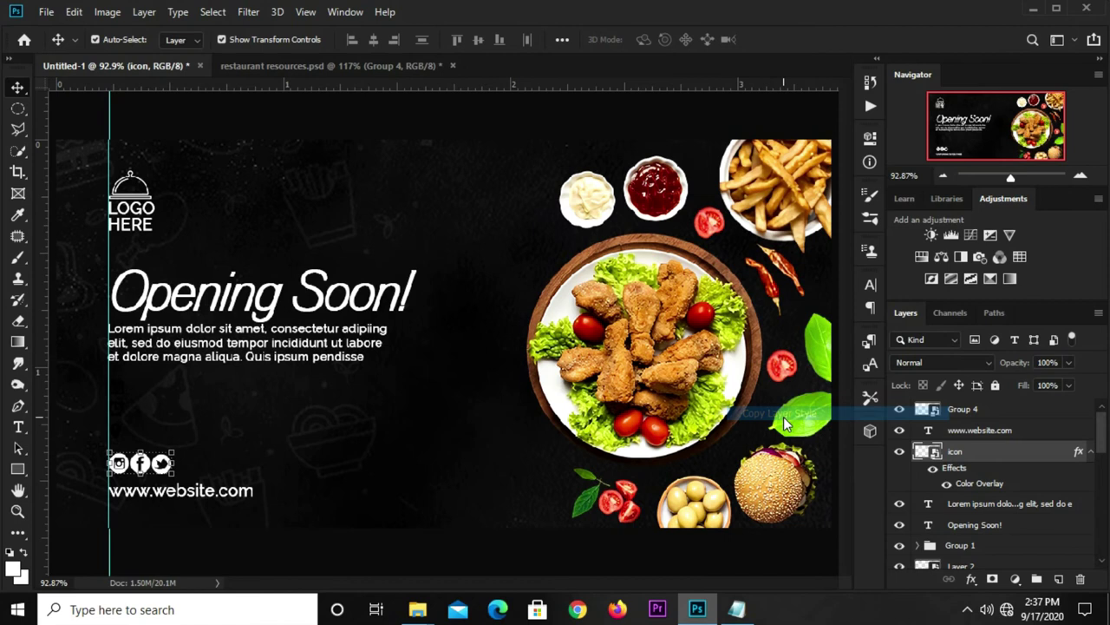
click(996, 417)
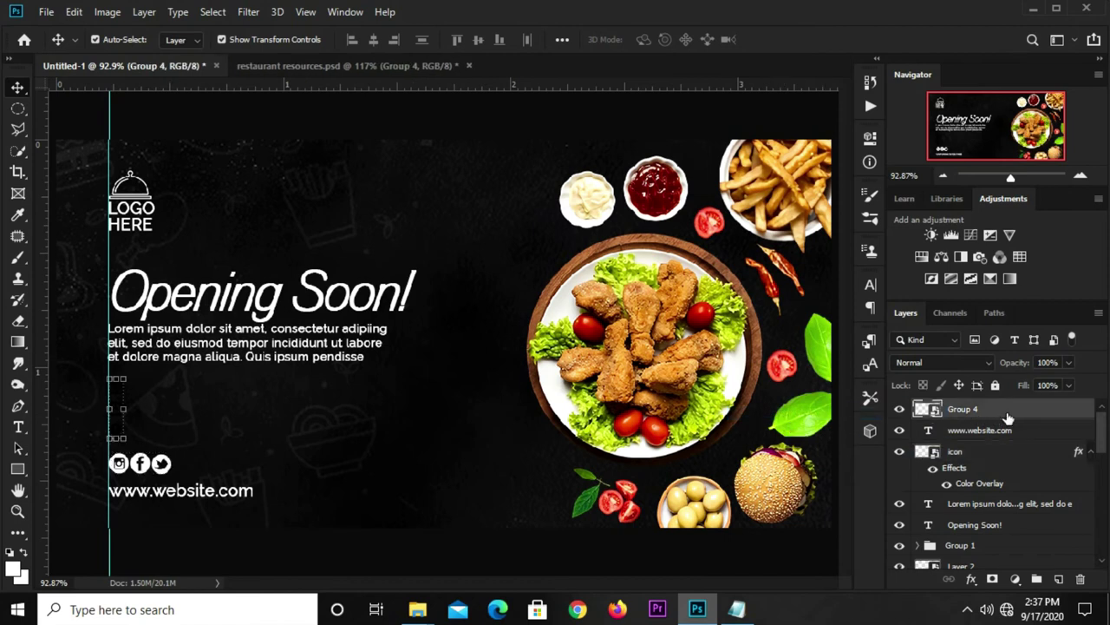
right_click(1008, 419)
click(829, 426)
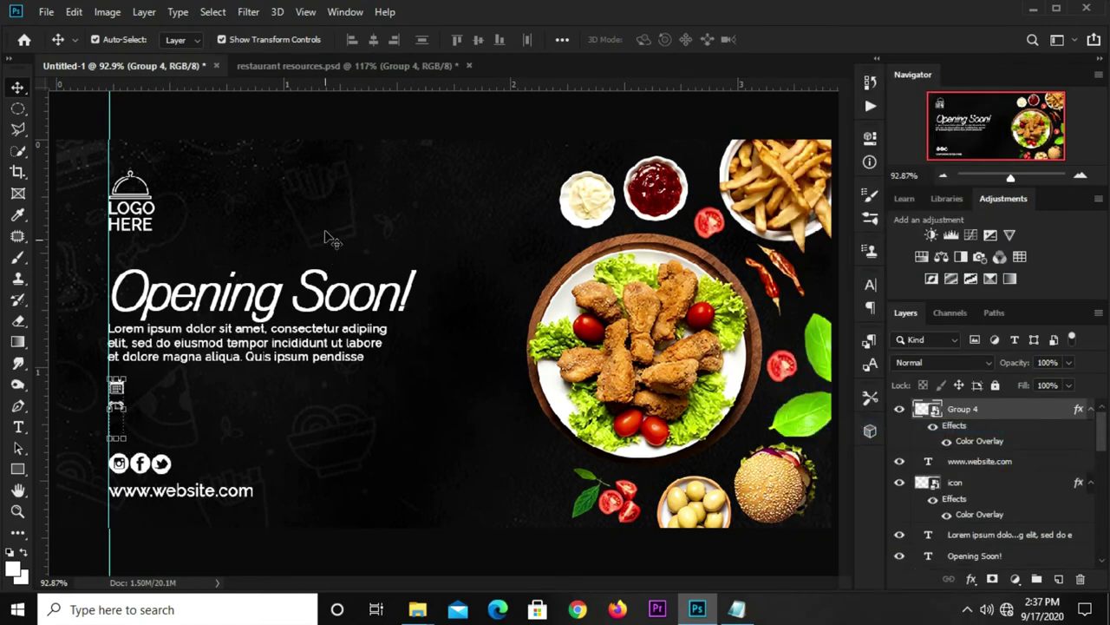
click(339, 127)
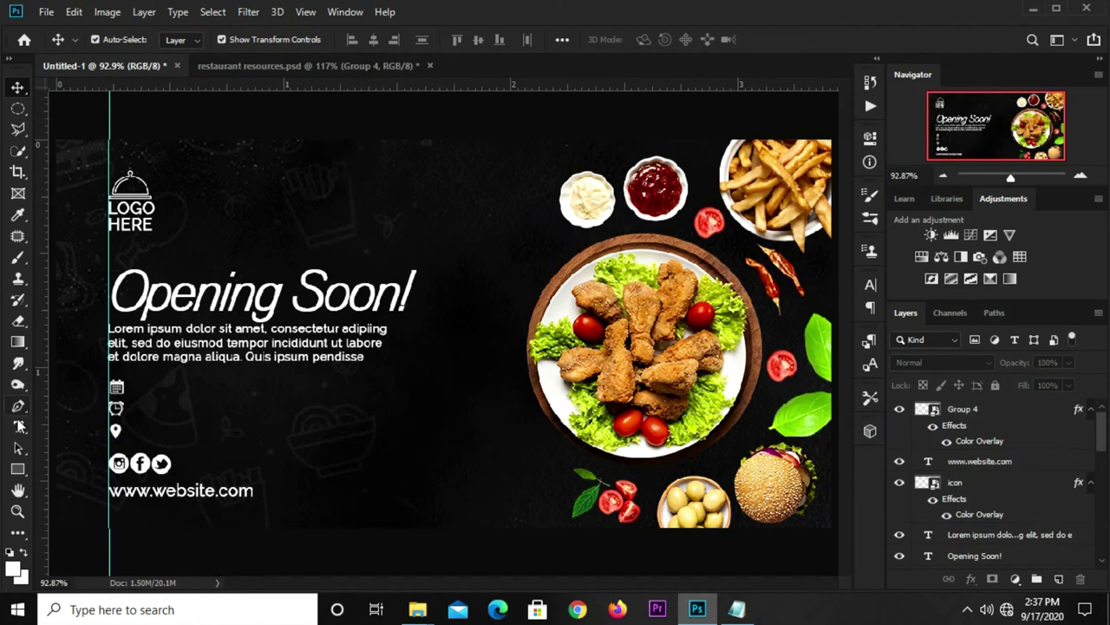
- Copy '18th September , 2020' from the notes and paste it as a new text layer
click(737, 609)
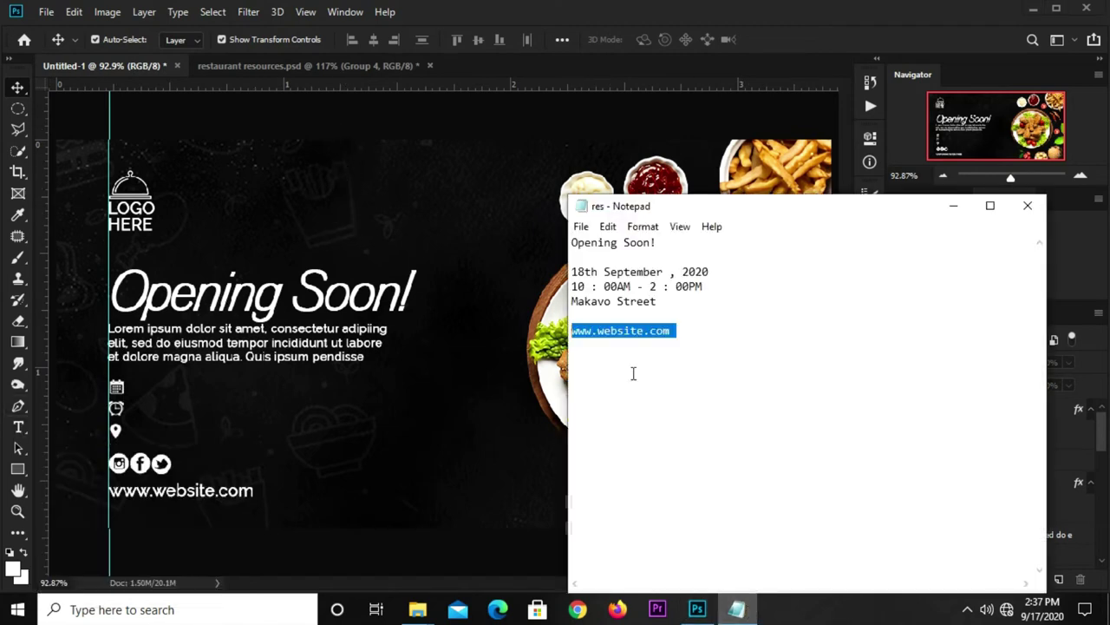
drag(713, 274, 573, 269)
right_click(613, 276)
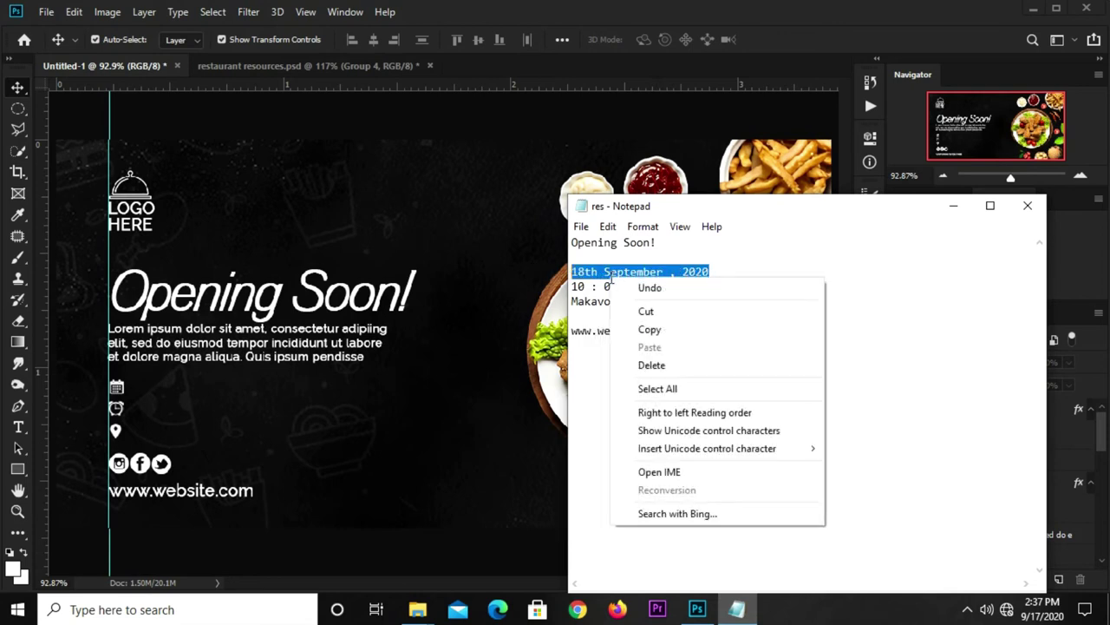
click(642, 328)
click(498, 122)
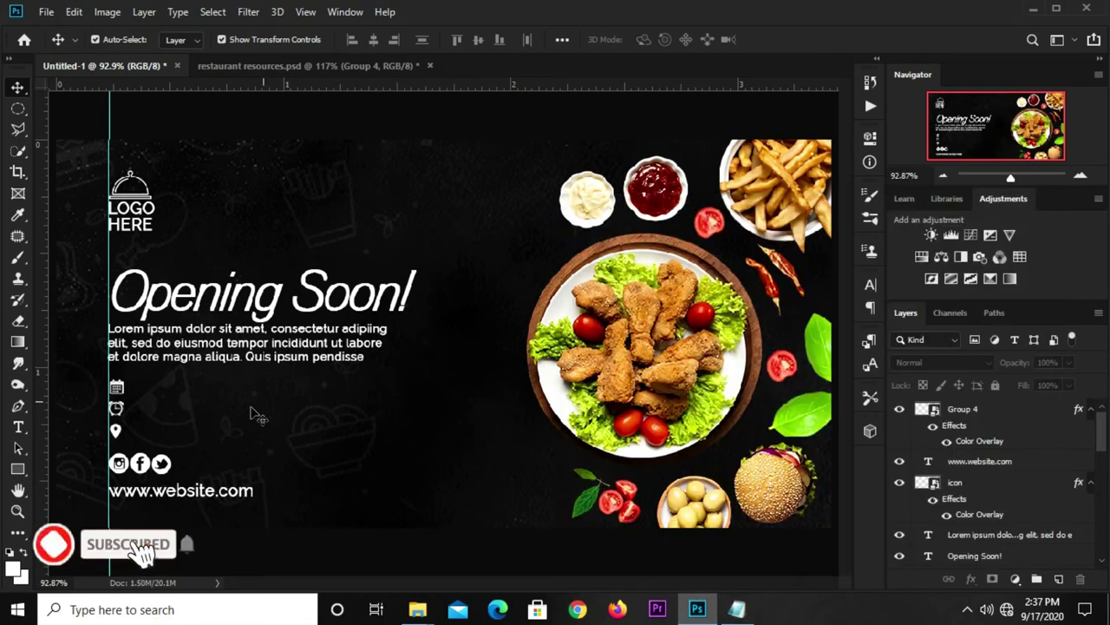
click(17, 427)
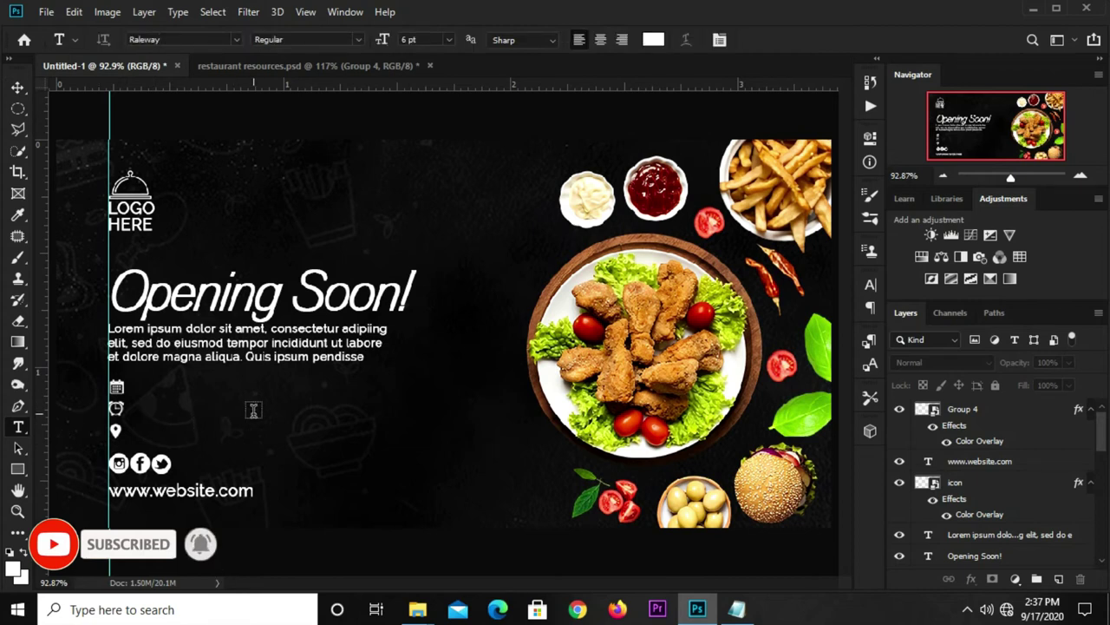
click(253, 409)
key(ctrl+v)
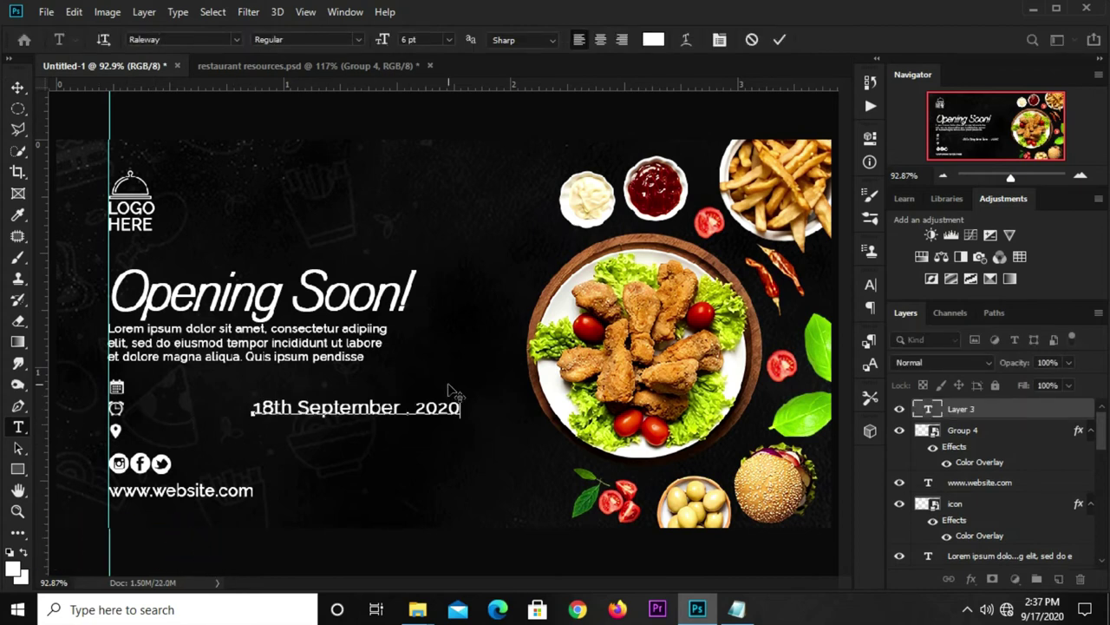
click(779, 40)
- Set the date text's font to Aliquam
click(868, 286)
click(711, 307)
click(772, 307)
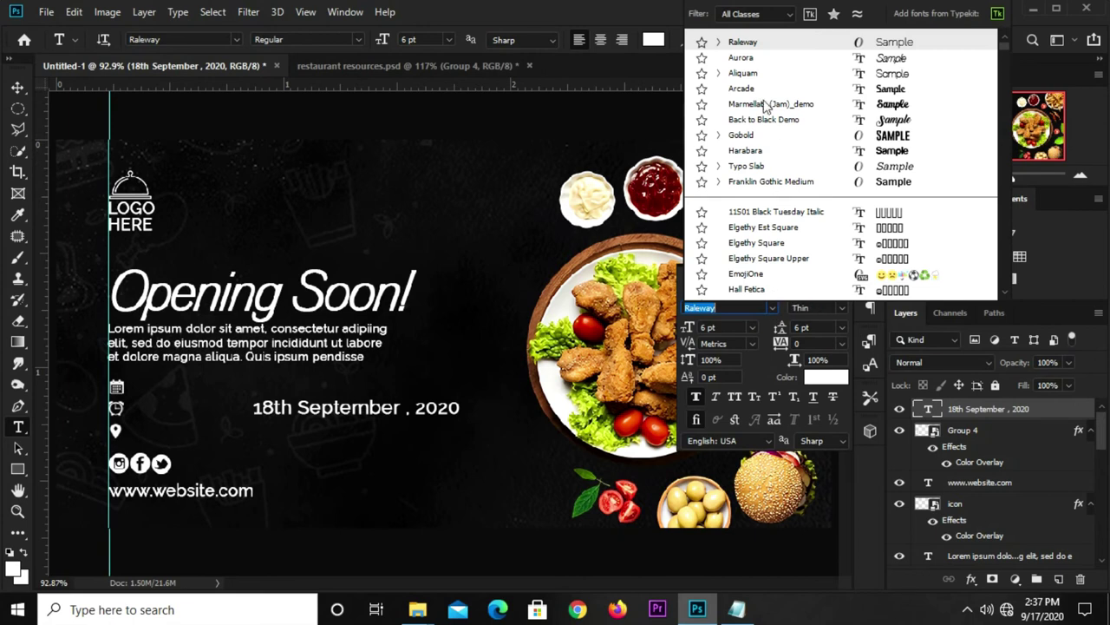
click(739, 73)
key(Return)
click(824, 279)
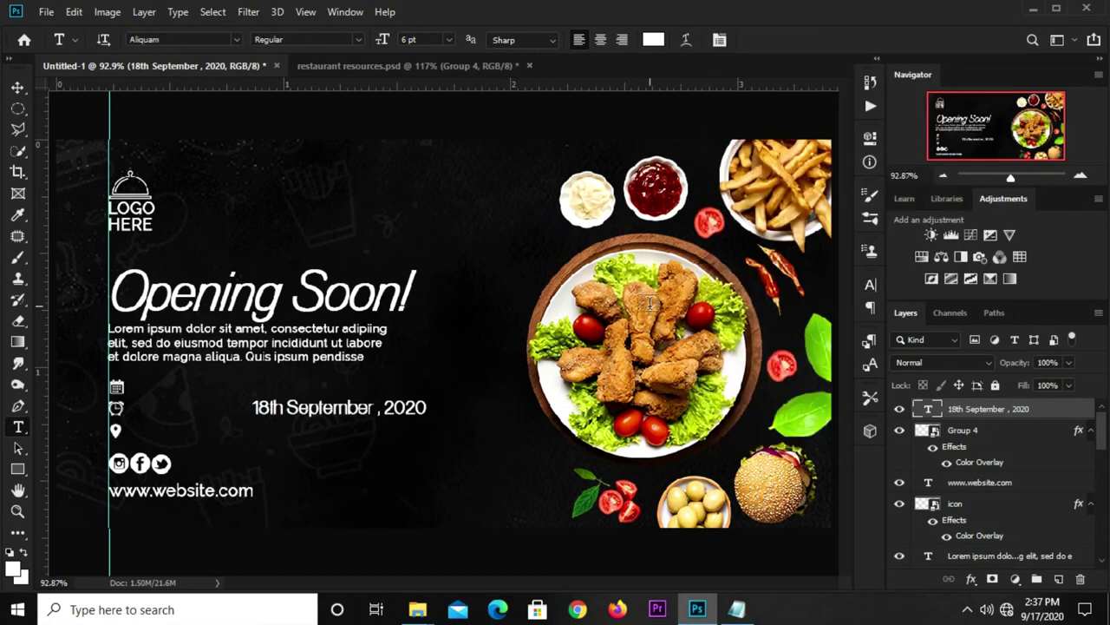
- Place the date beside the calendar icon, shrink it slightly, and duplicate it beside the clock icon
key(v)
drag(389, 412, 263, 395)
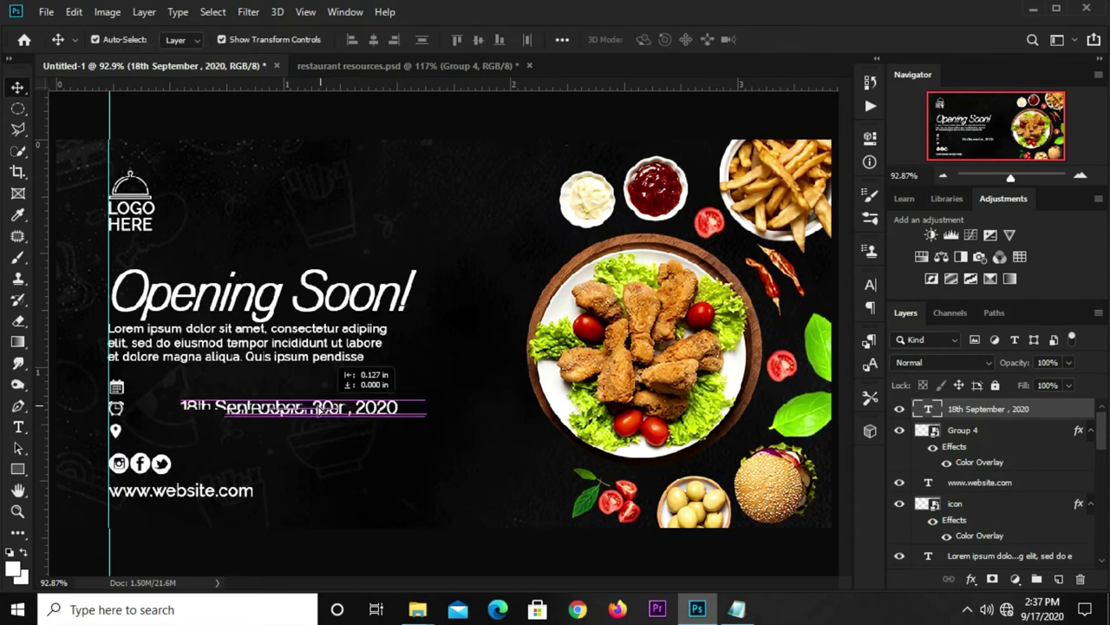
scroll(148, 368, up, 1)
scroll(148, 368, up, 1)
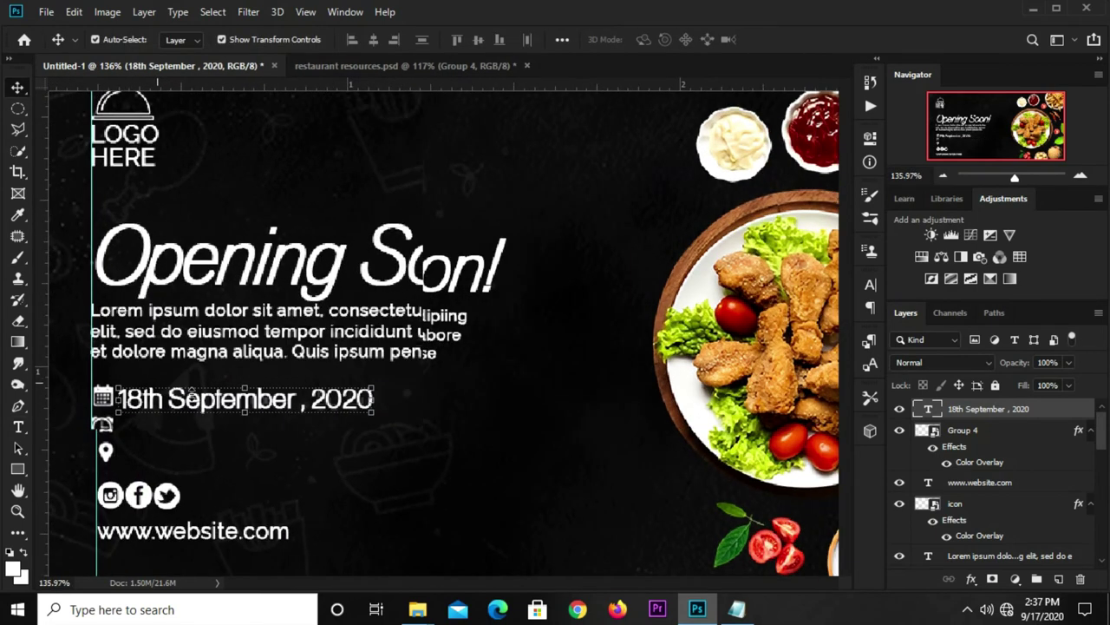
drag(236, 408, 241, 403)
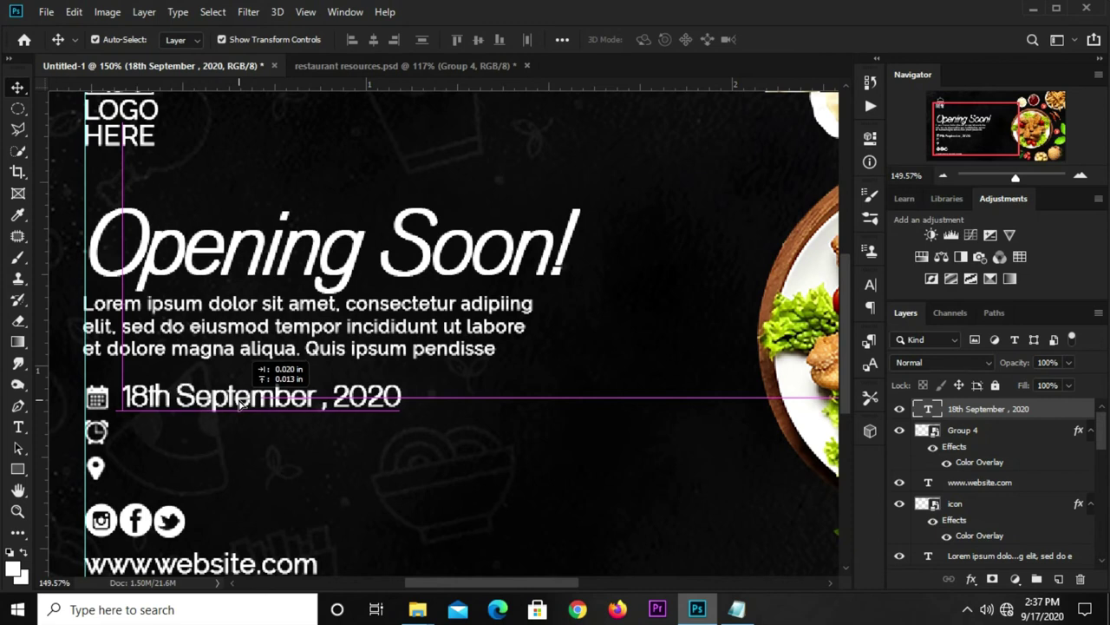
key(ctrl+t)
drag(404, 382, 384, 383)
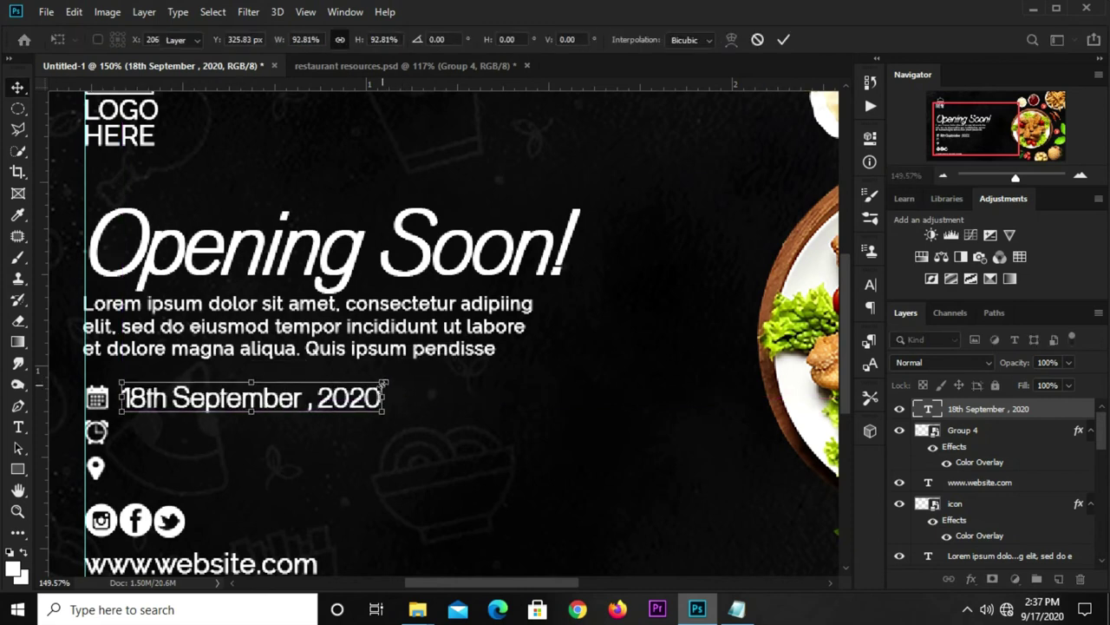
key(Return)
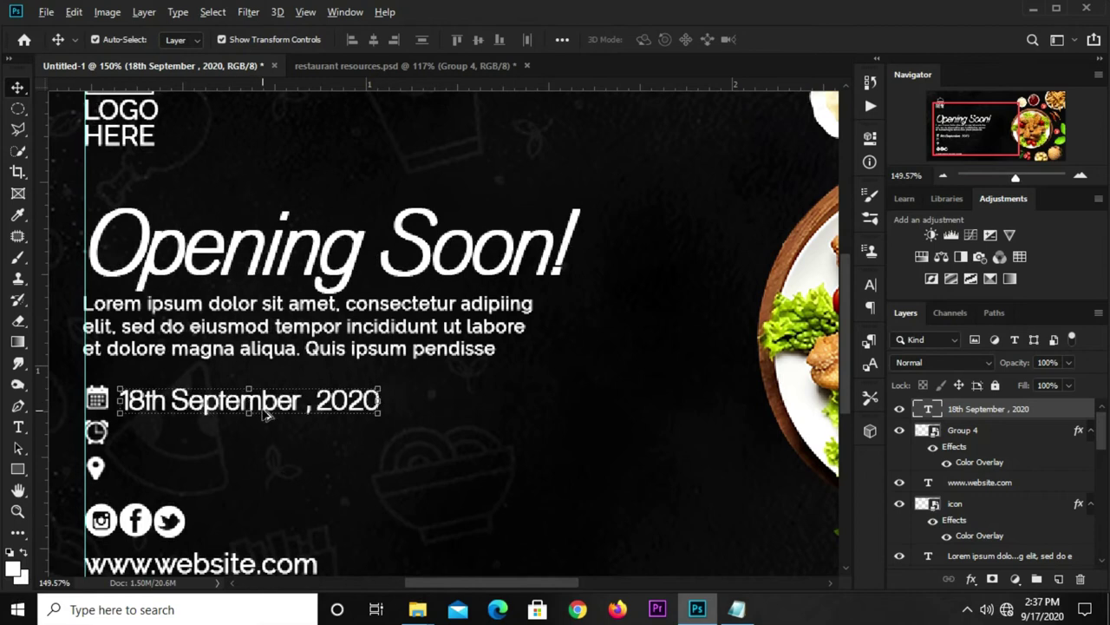
drag(267, 414, 263, 442)
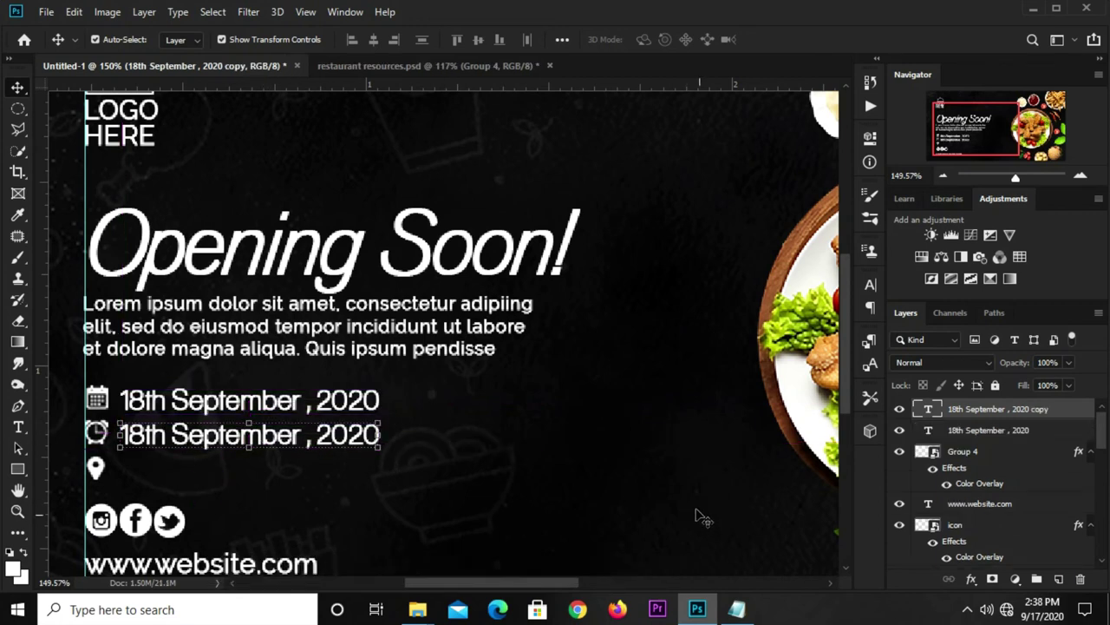
- Replace the copied line beside the clock icon with '10:00AM - 2:00PM' from the notes
click(737, 609)
drag(696, 287, 599, 293)
drag(716, 286, 572, 295)
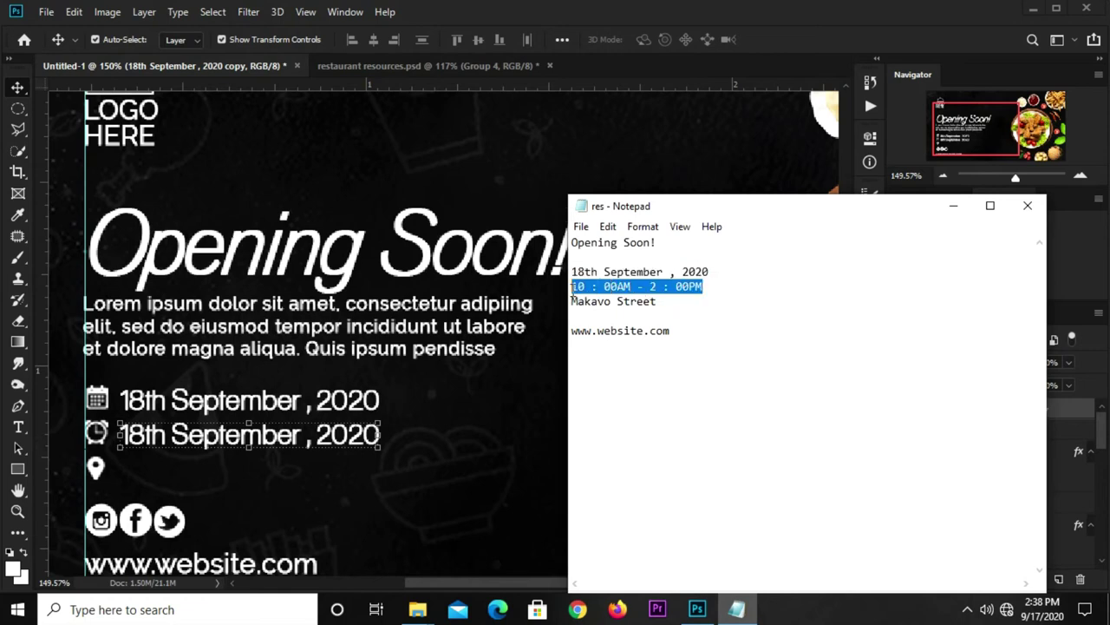
right_click(572, 295)
click(621, 340)
click(355, 416)
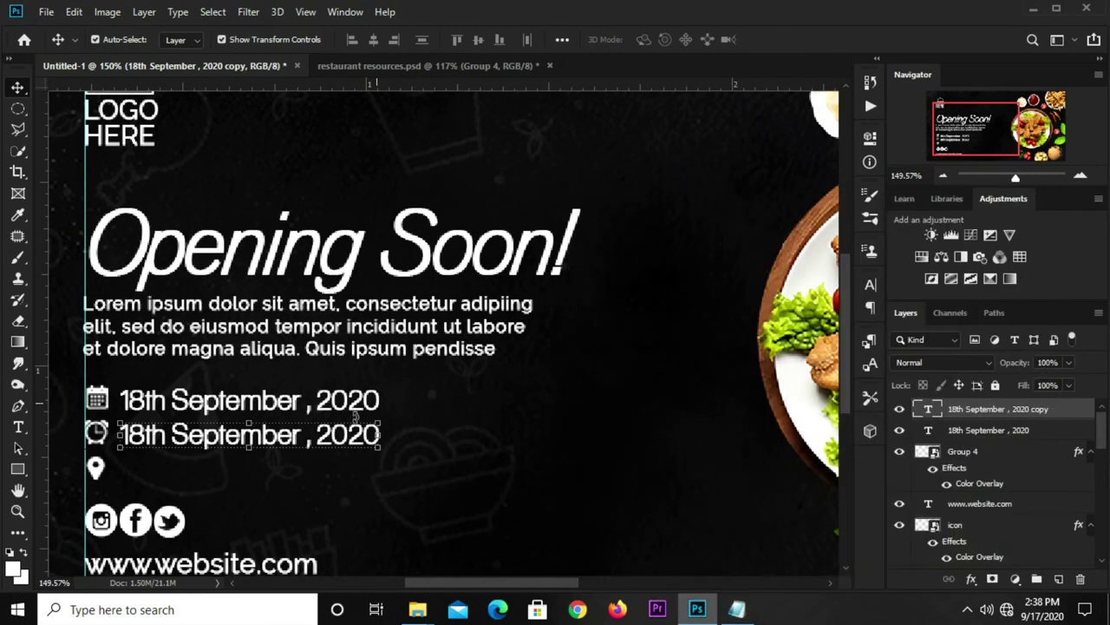
click(17, 428)
click(185, 437)
key(ctrl+a)
key(ctrl+v)
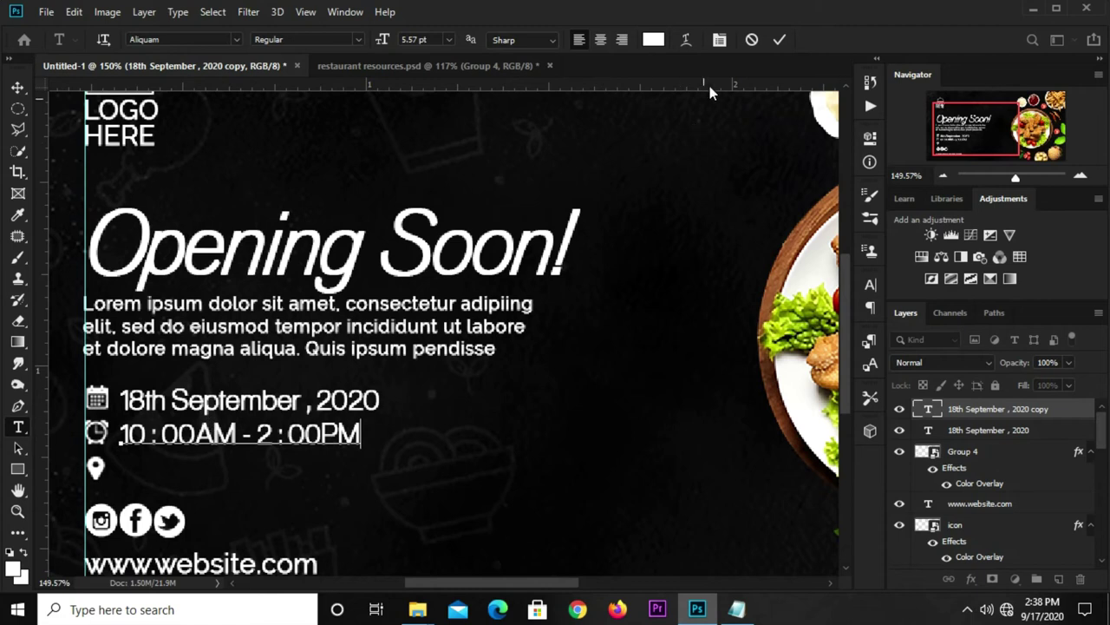
click(779, 39)
- Duplicate the hours line beside the location pin and copy the street address from the notes
key(v)
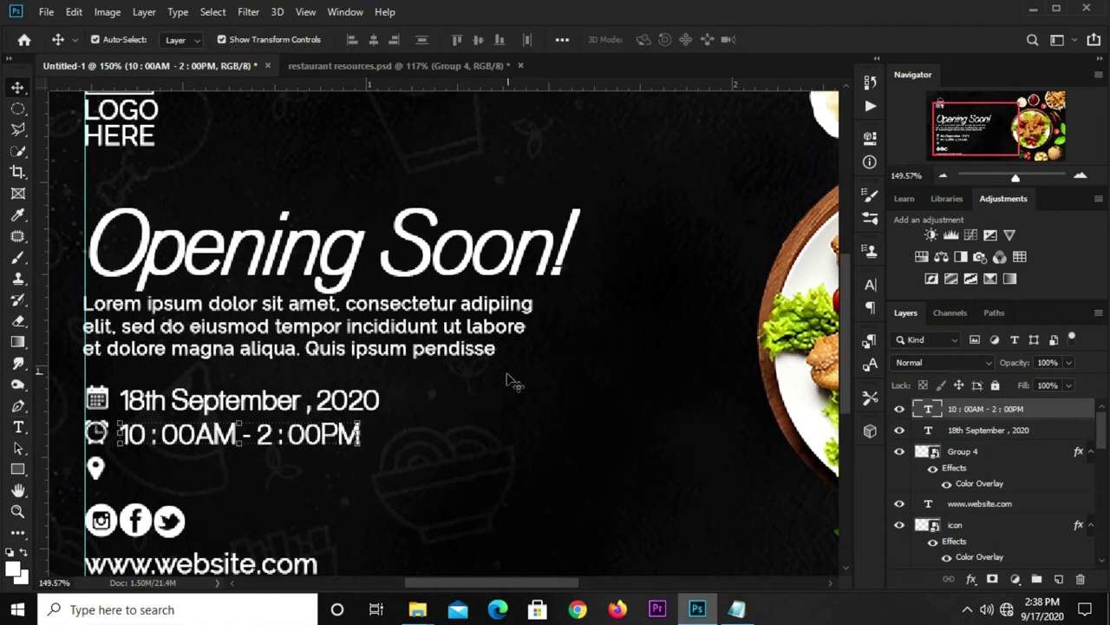
drag(309, 439, 302, 480)
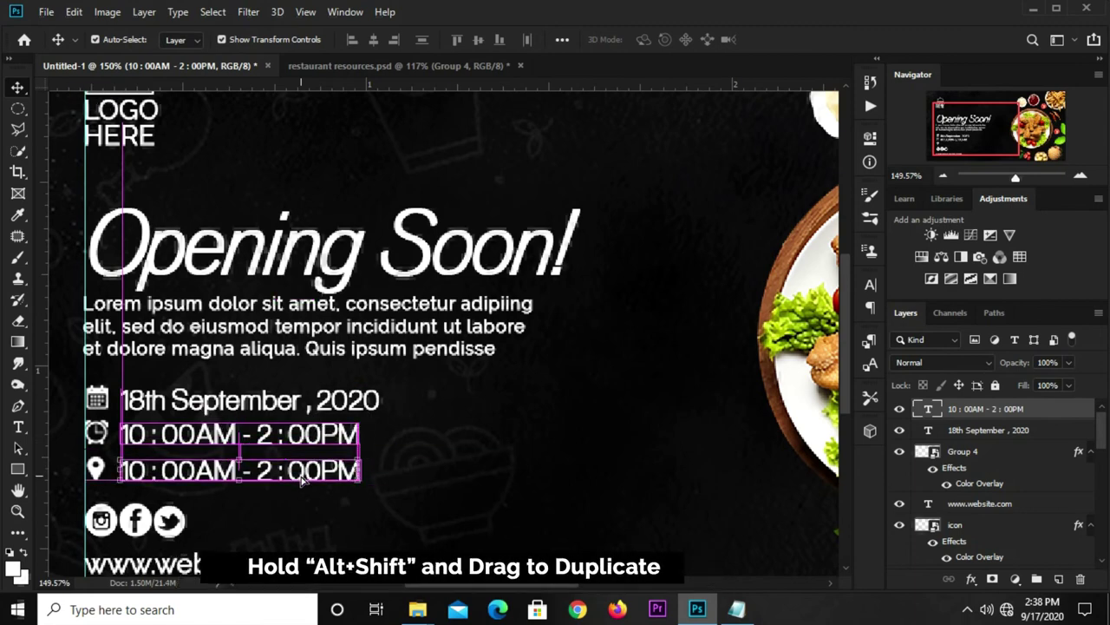
click(736, 609)
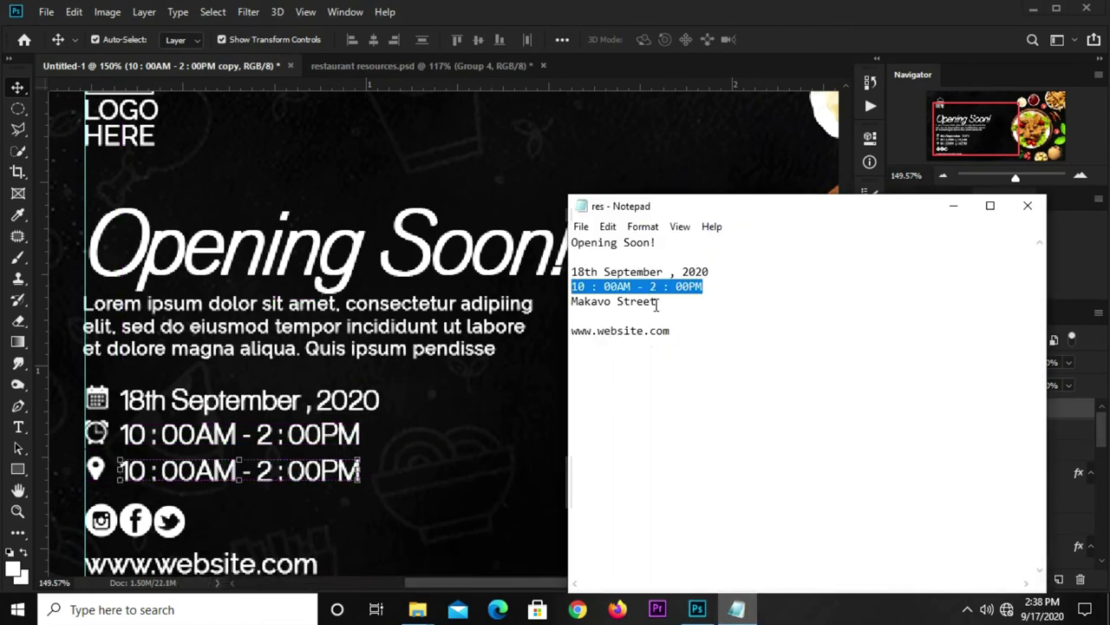
drag(658, 303, 571, 301)
right_click(591, 304)
click(629, 358)
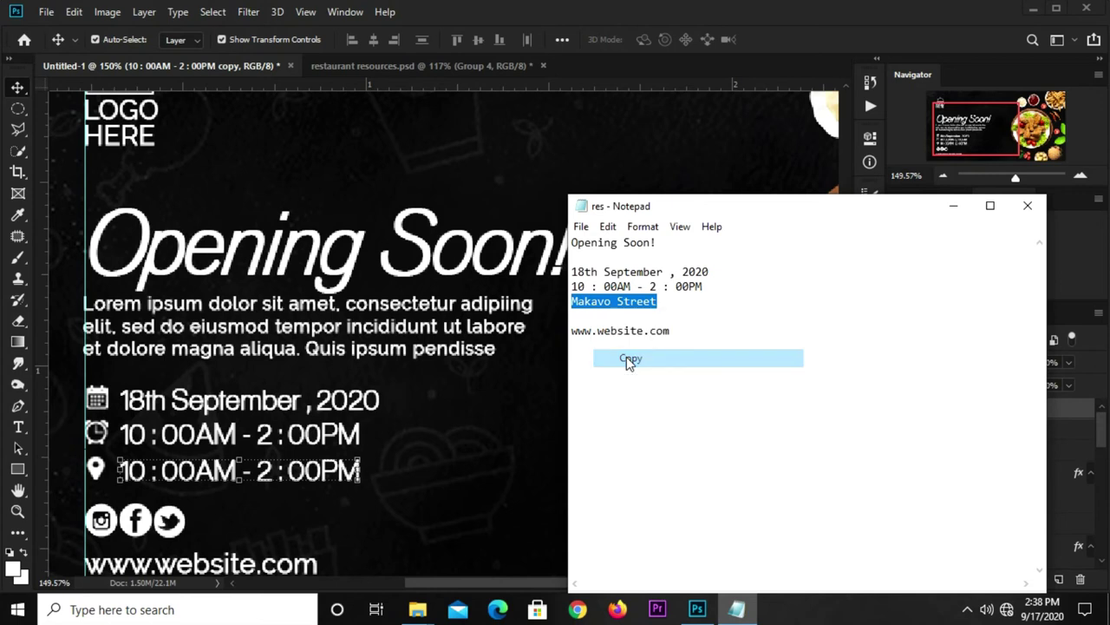
click(489, 414)
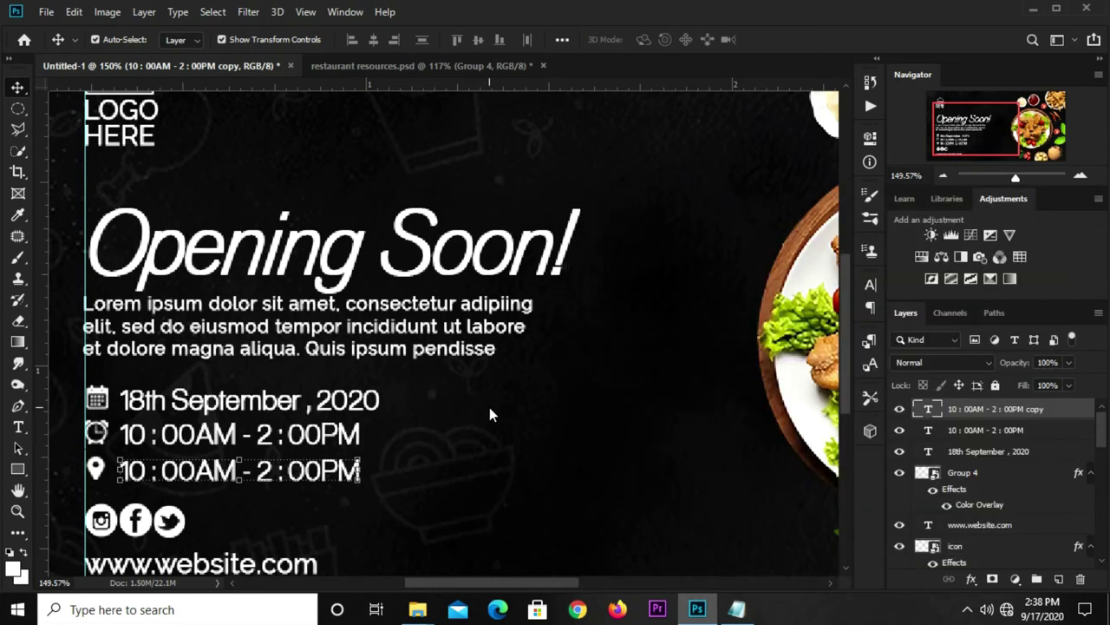
- Replace the duplicated line's text with the street address and zoom out to view the banner
click(18, 427)
click(101, 427)
click(173, 471)
key(ctrl+a)
key(ctrl+v)
key(ctrl+Return)
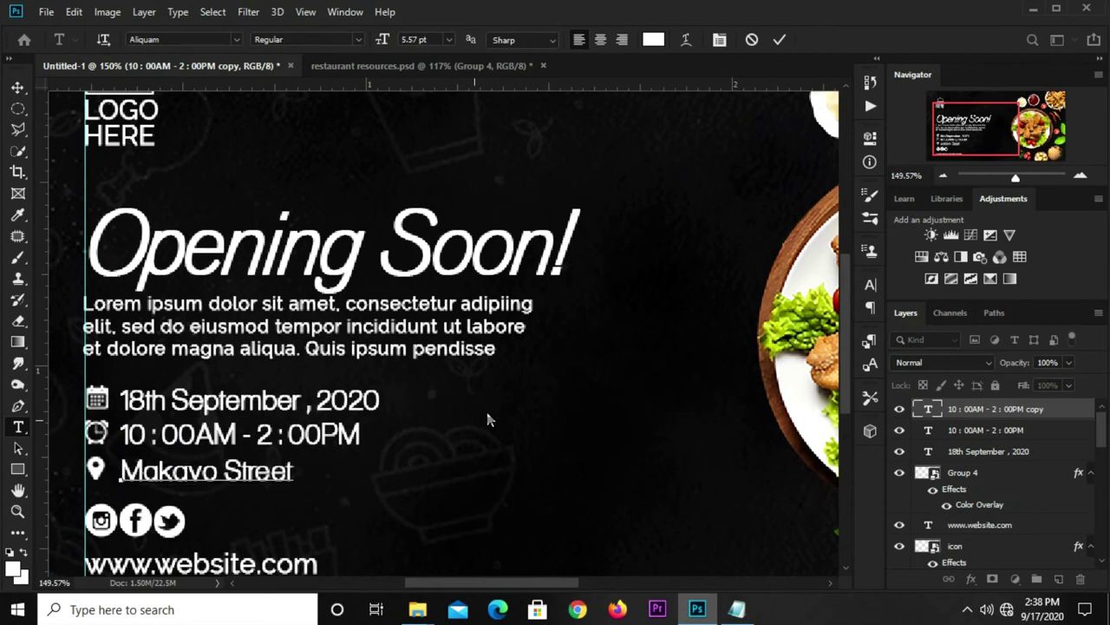
key(ctrl+Return)
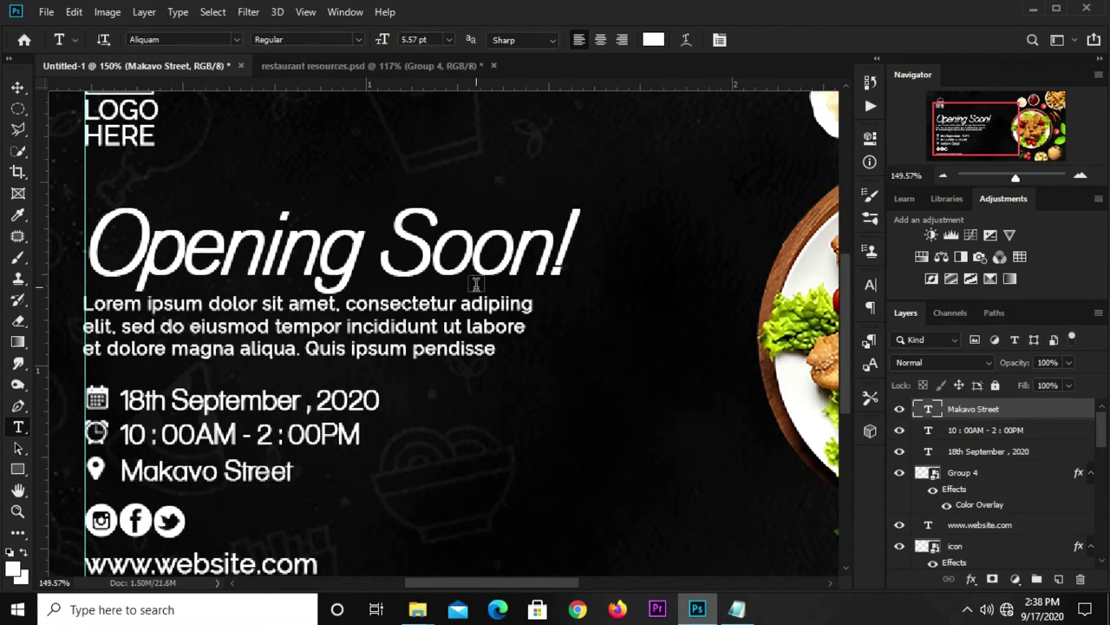
key(v)
key(ctrl+minus)
key(ctrl+minus)
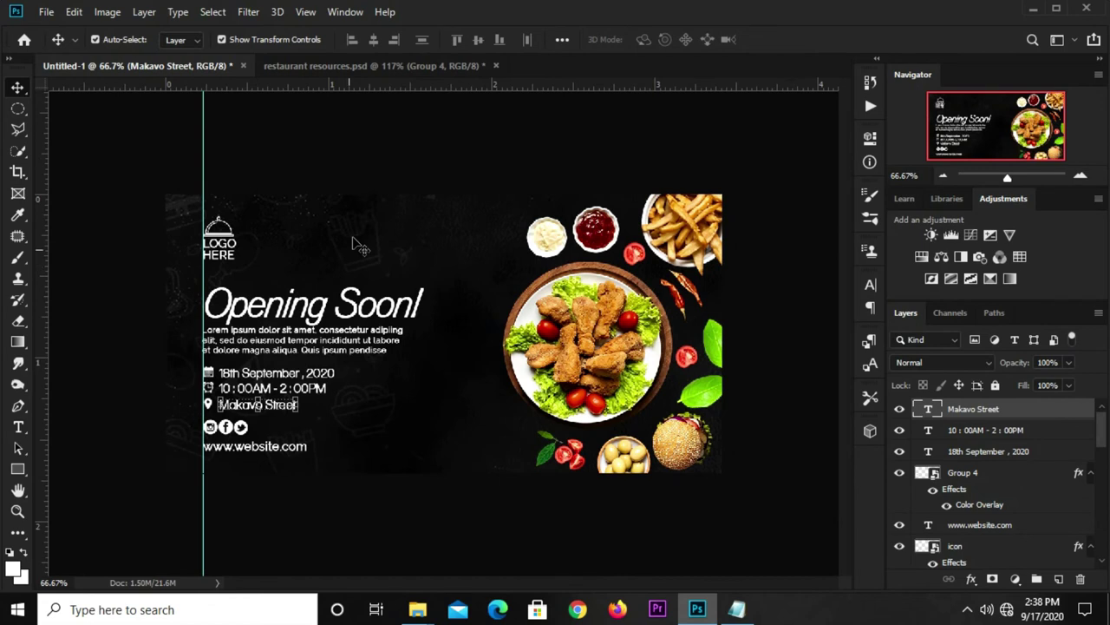
- Check the website text, Group 4 and social icon layers together, then deselect them
click(385, 180)
click(253, 449)
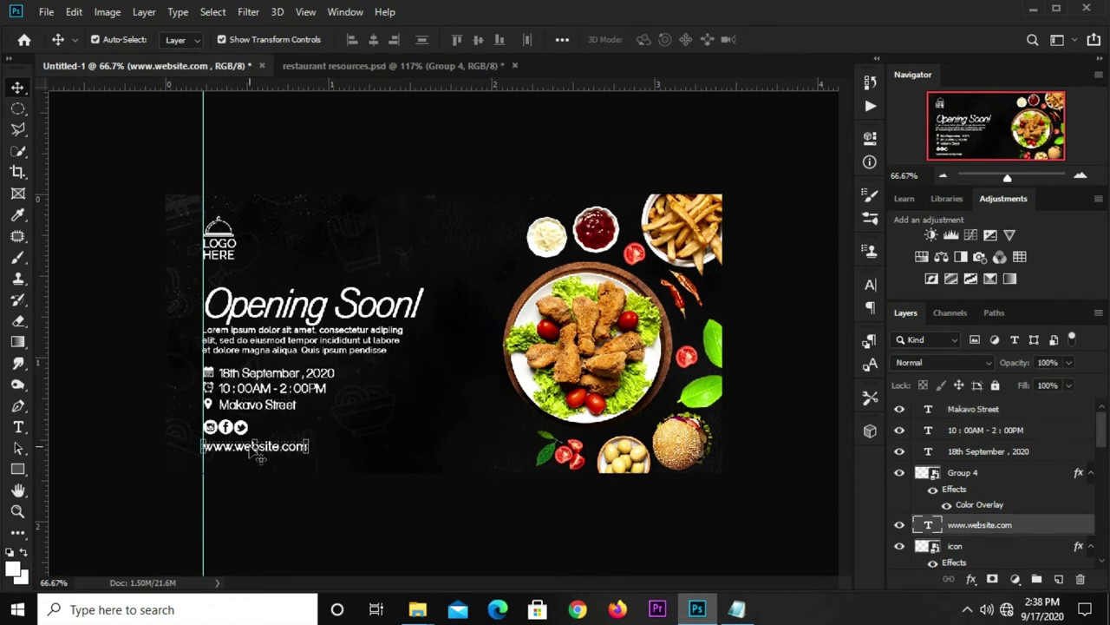
ctrl+click(963, 473)
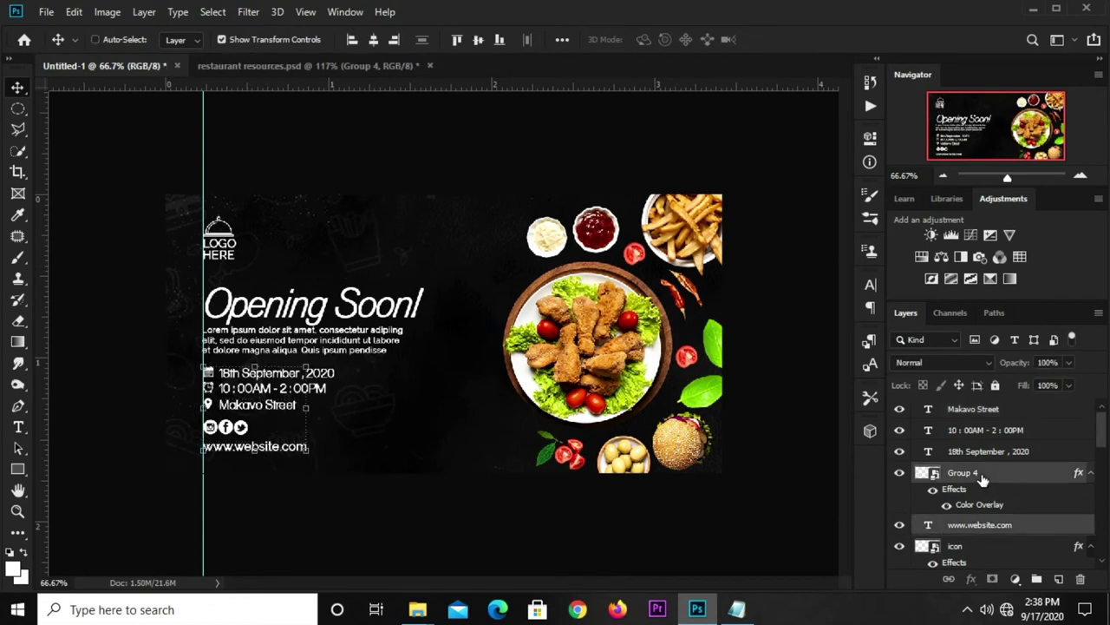
click(957, 547)
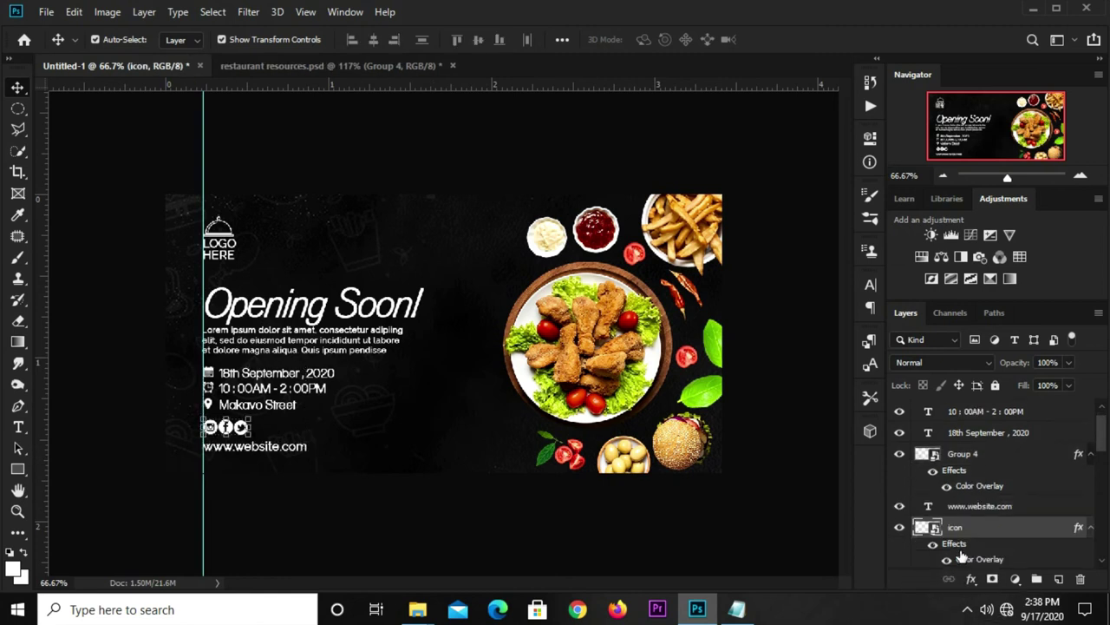
ctrl+click(978, 508)
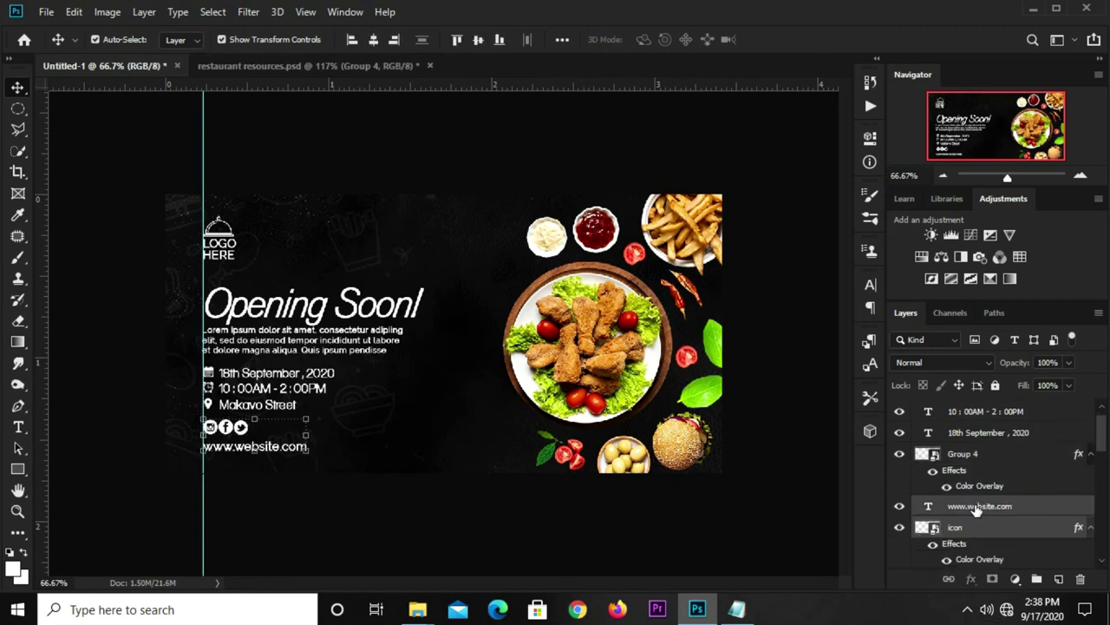
click(480, 564)
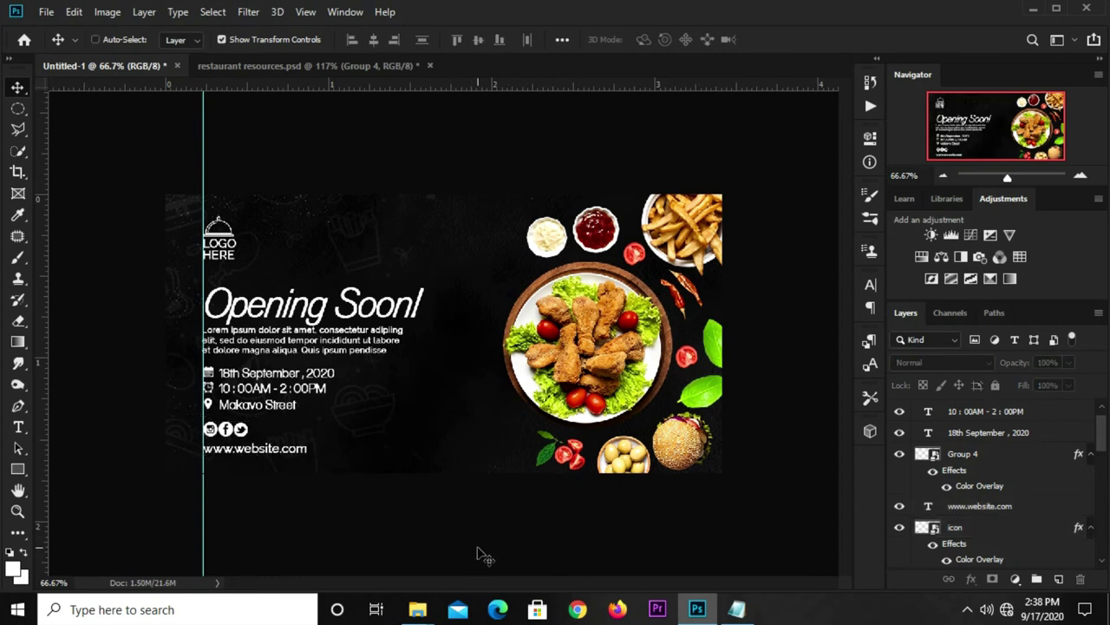
- Clear all guides from the banner canvas via the View menu
key(ctrl+plus)
scroll(426, 422, down, 1)
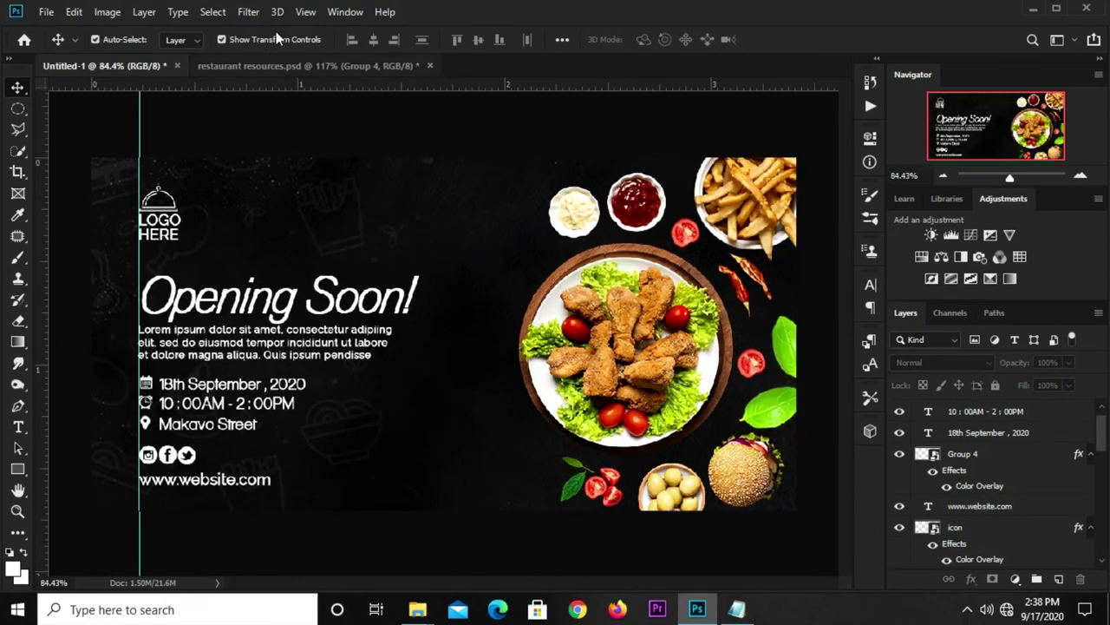
click(306, 13)
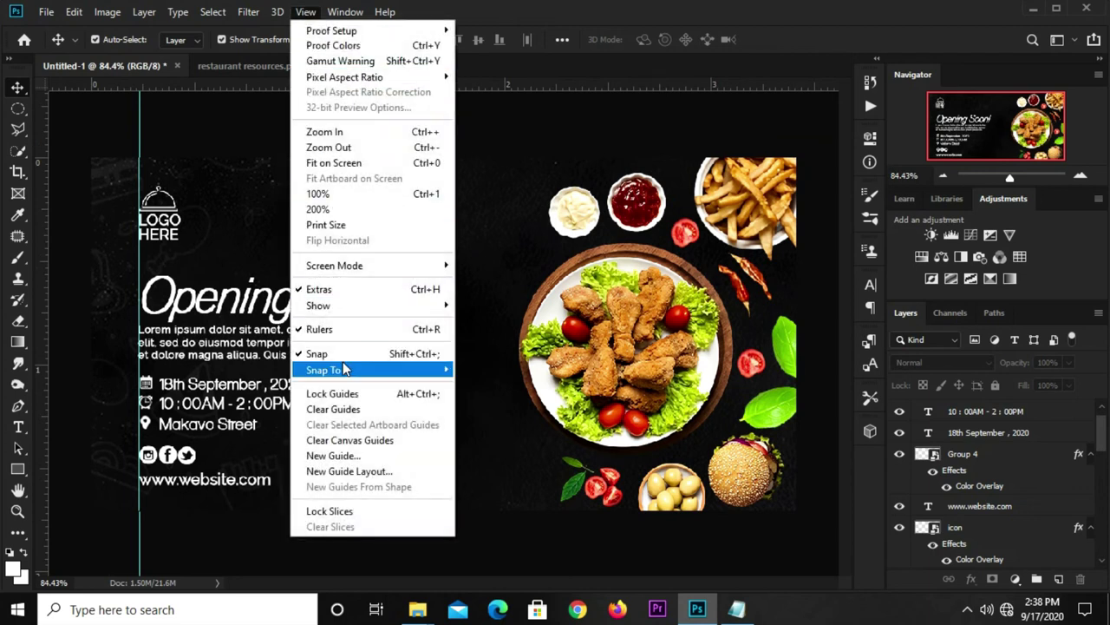
click(333, 408)
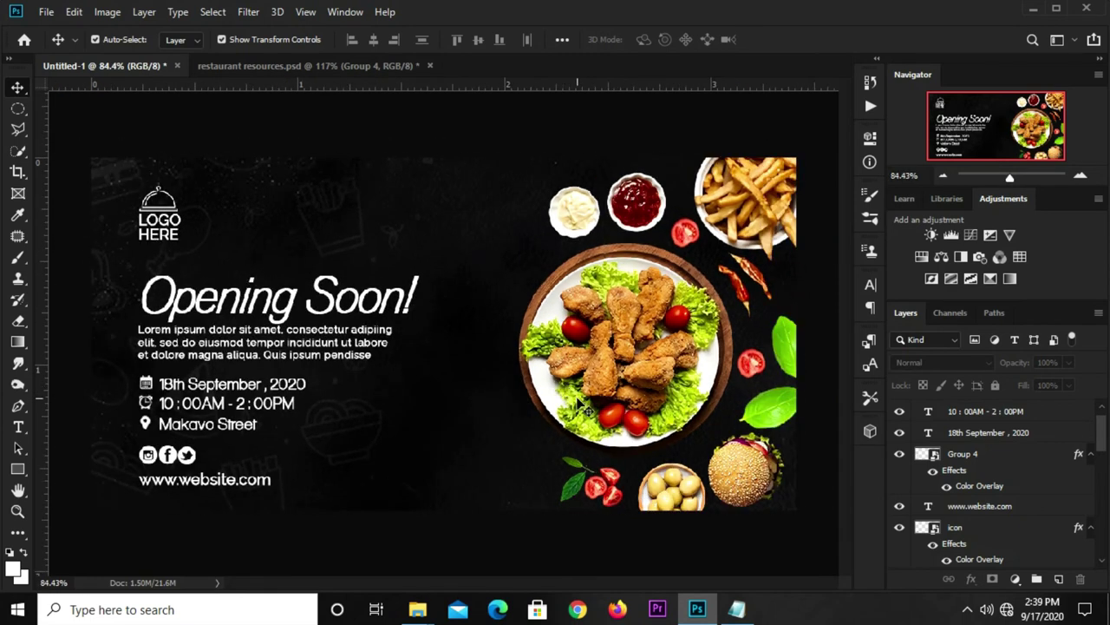
- Duplicate Layer 2 copy and blacken the lower copy with a clipped Hue/Saturation at Lightness -100
click(673, 378)
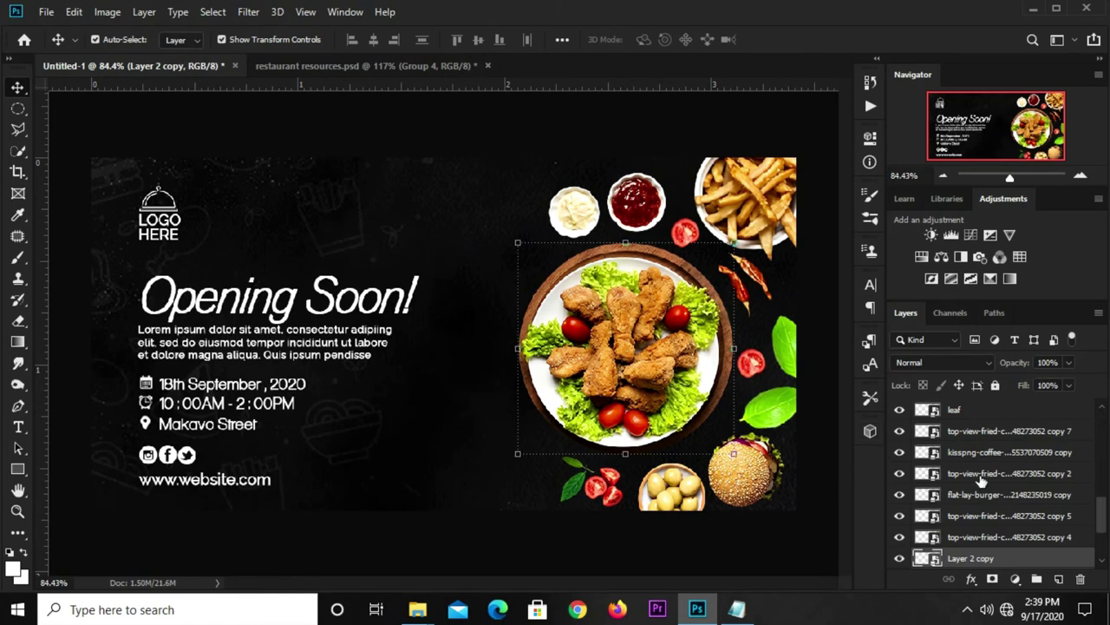
scroll(981, 479, down, 1)
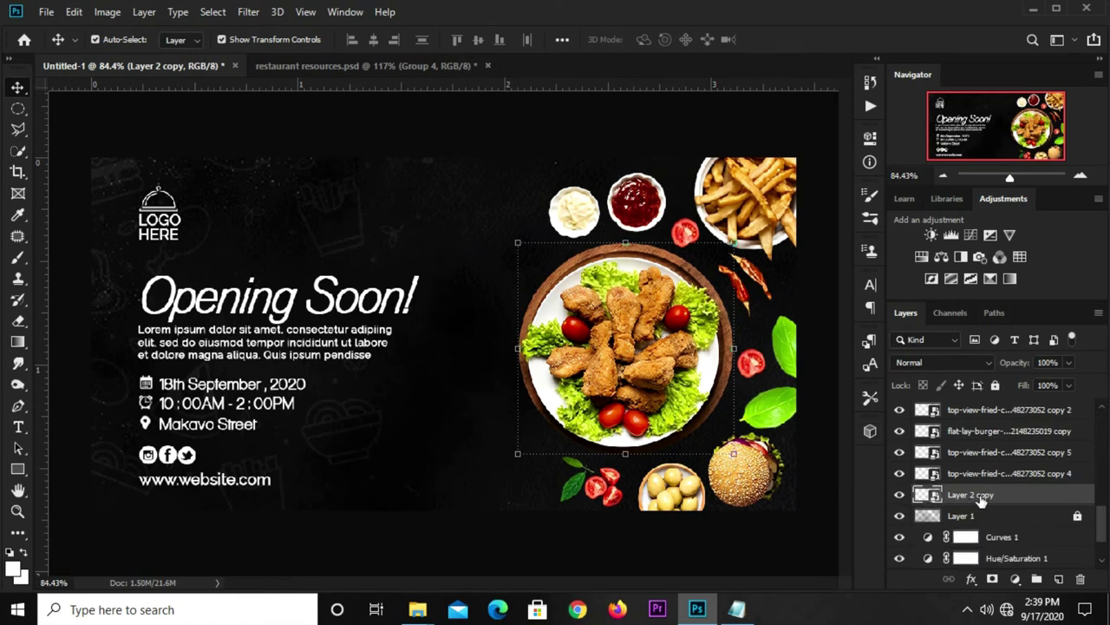
key(ctrl+j)
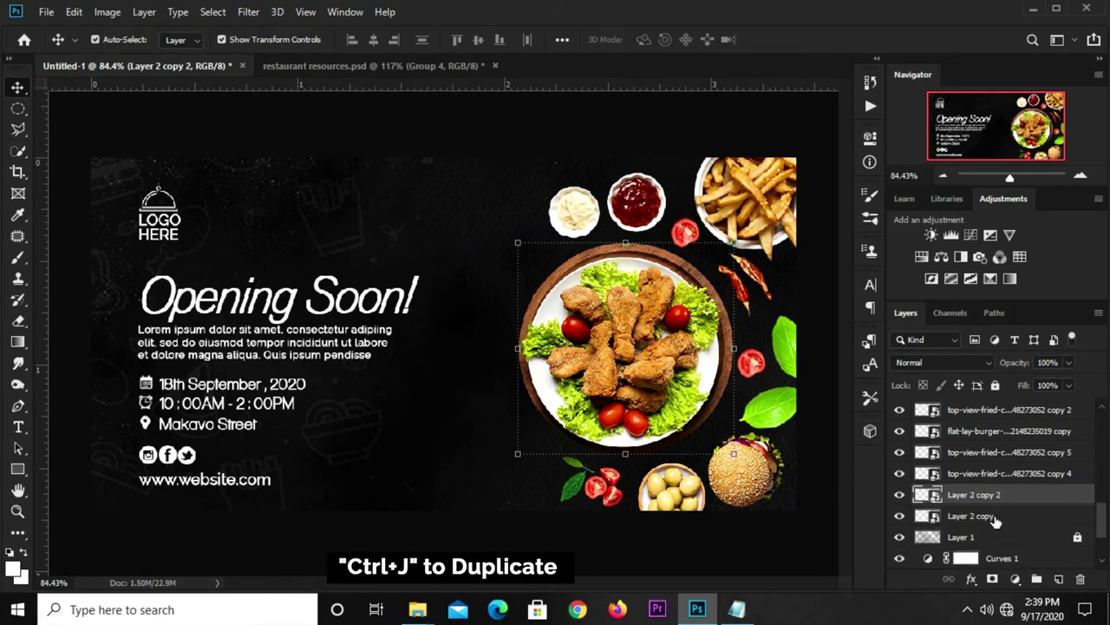
click(986, 516)
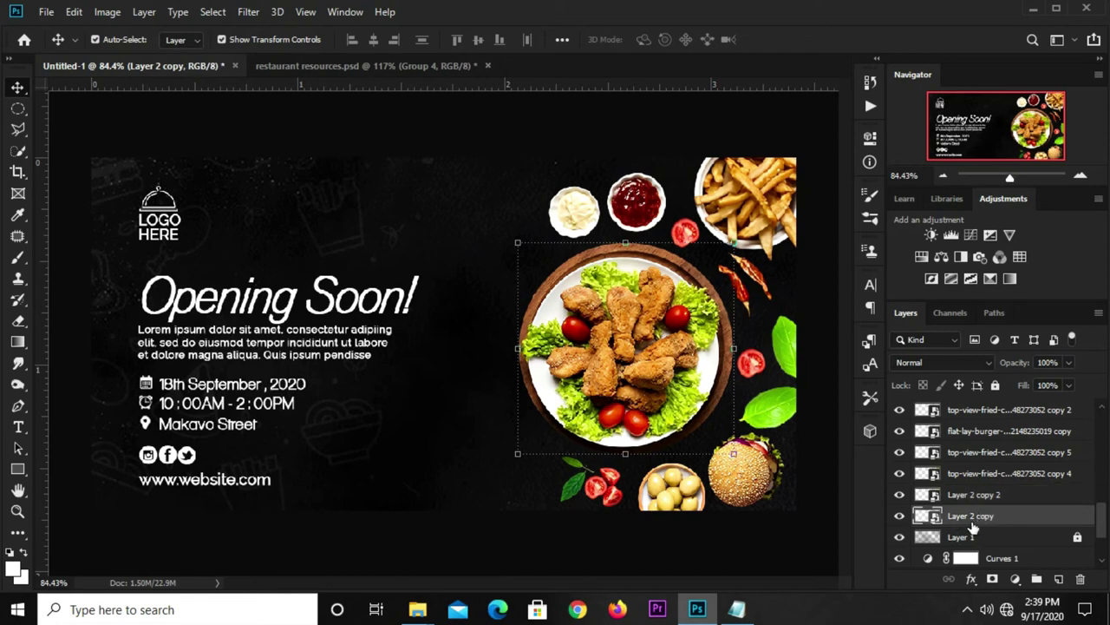
click(1015, 579)
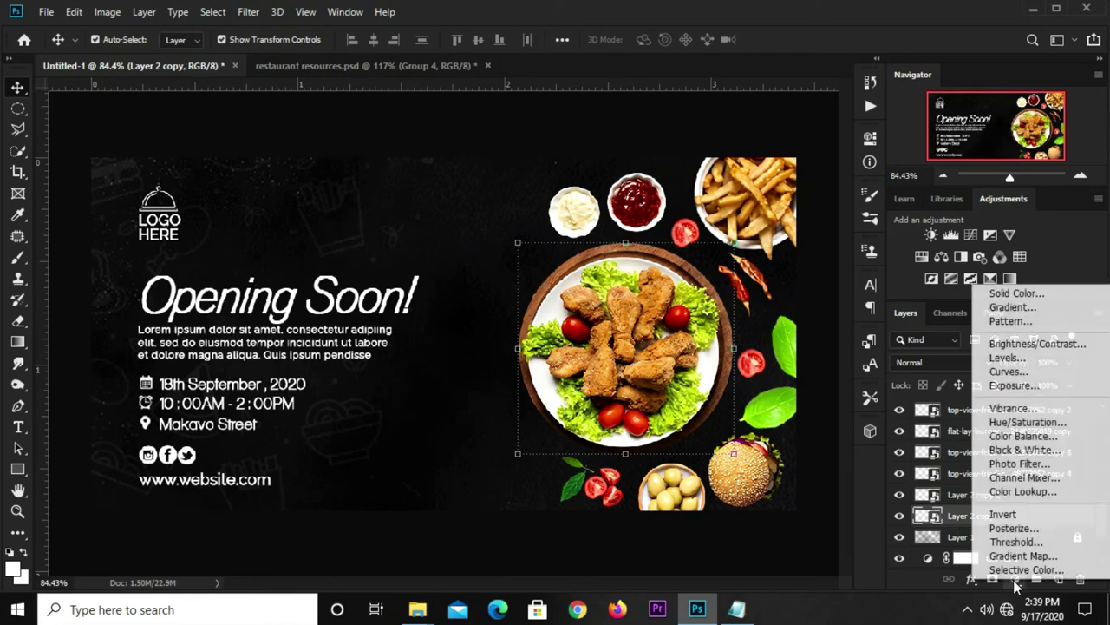
click(999, 422)
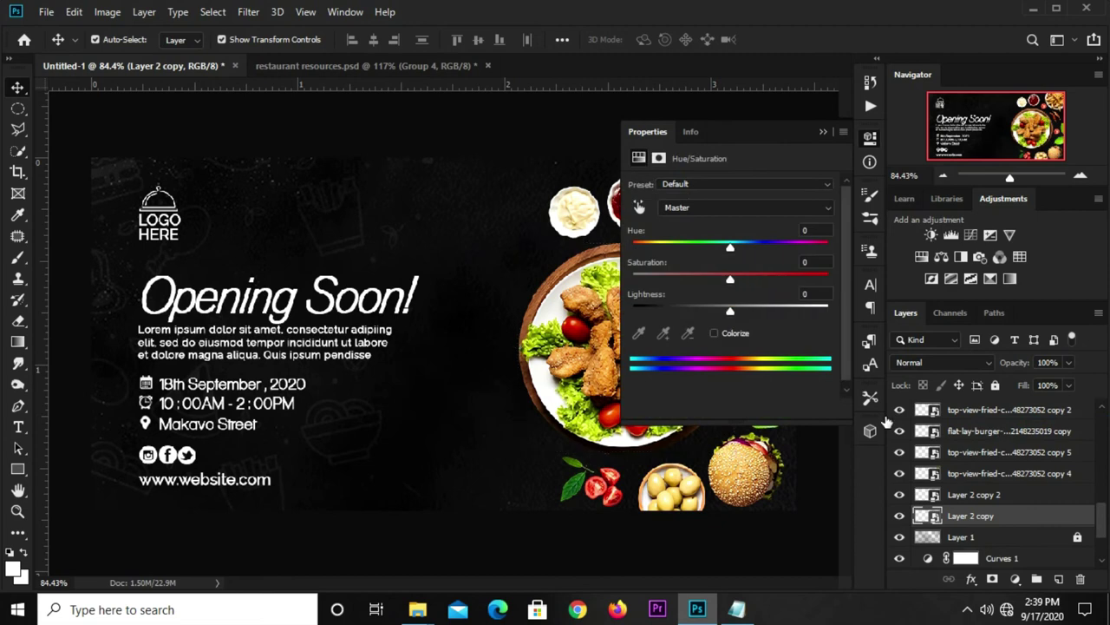
drag(728, 315, 622, 315)
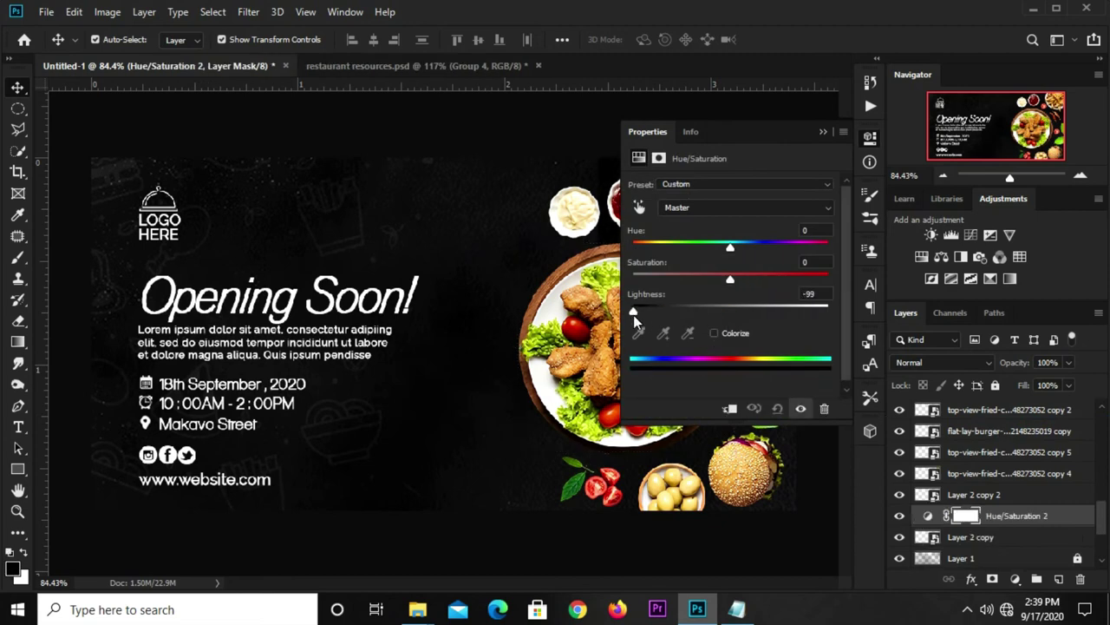
click(729, 409)
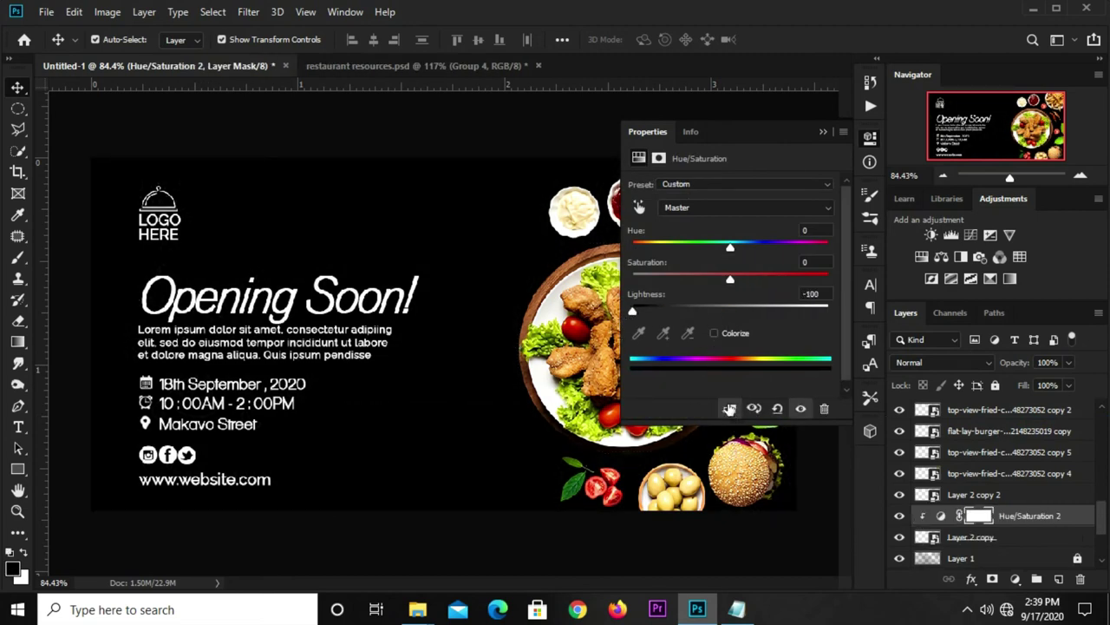
click(823, 134)
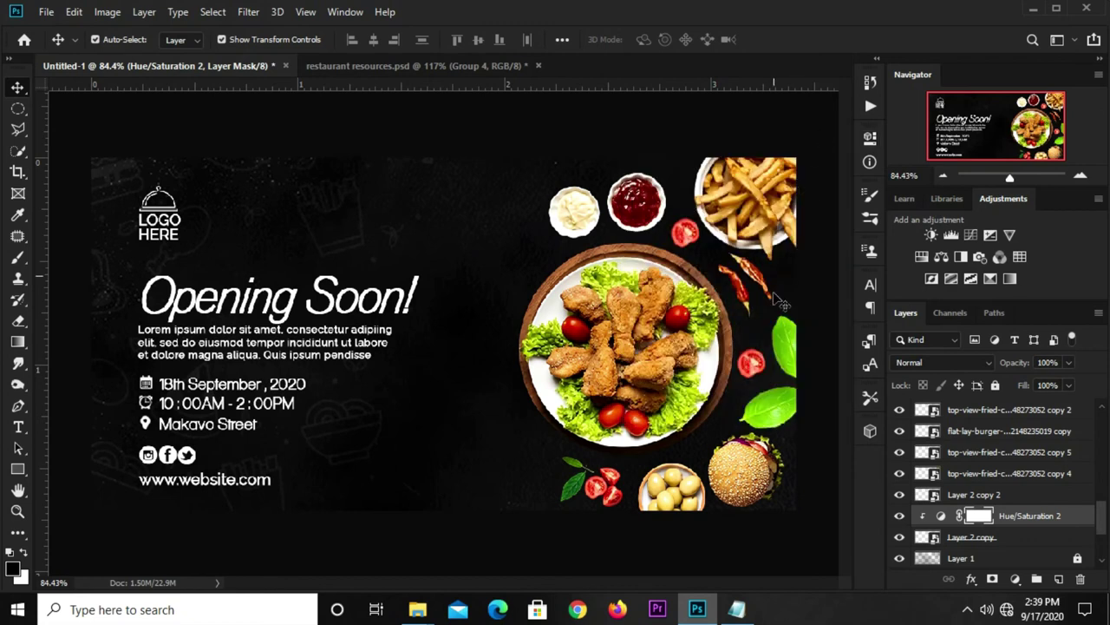
scroll(967, 490, down, 2)
- Distort the plate's black shadow copy so it shifts slightly right and down
click(973, 494)
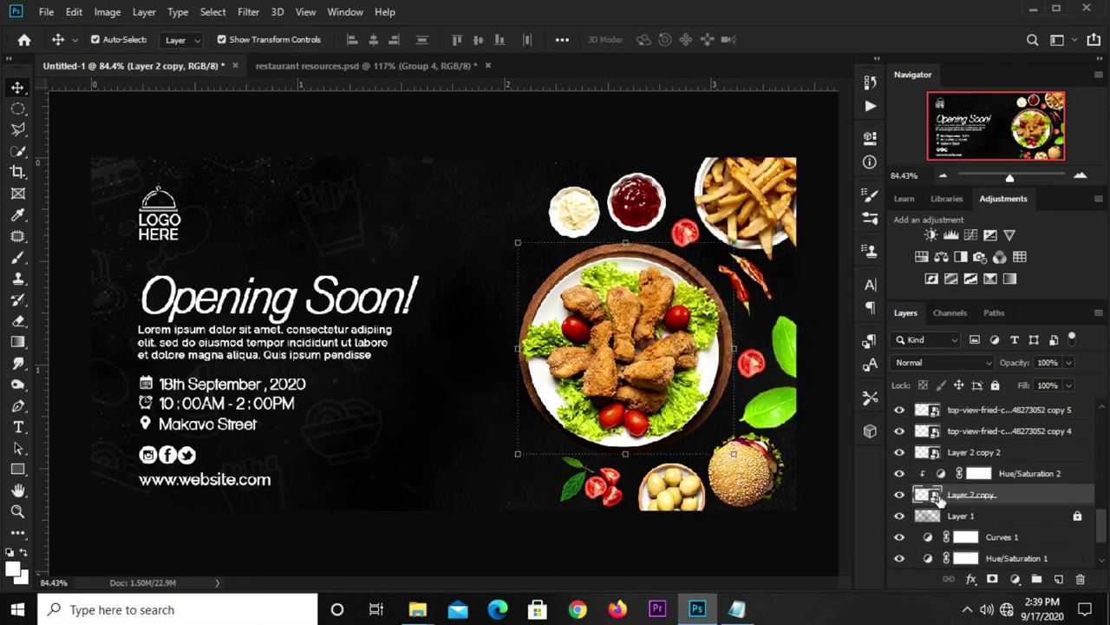
key(ctrl+t)
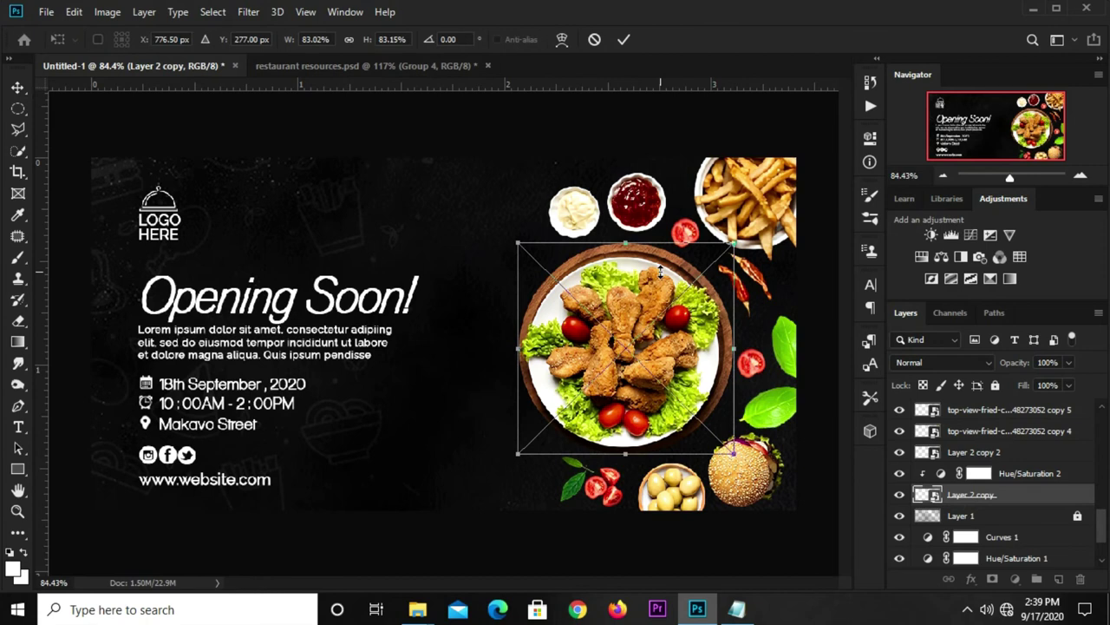
right_click(661, 274)
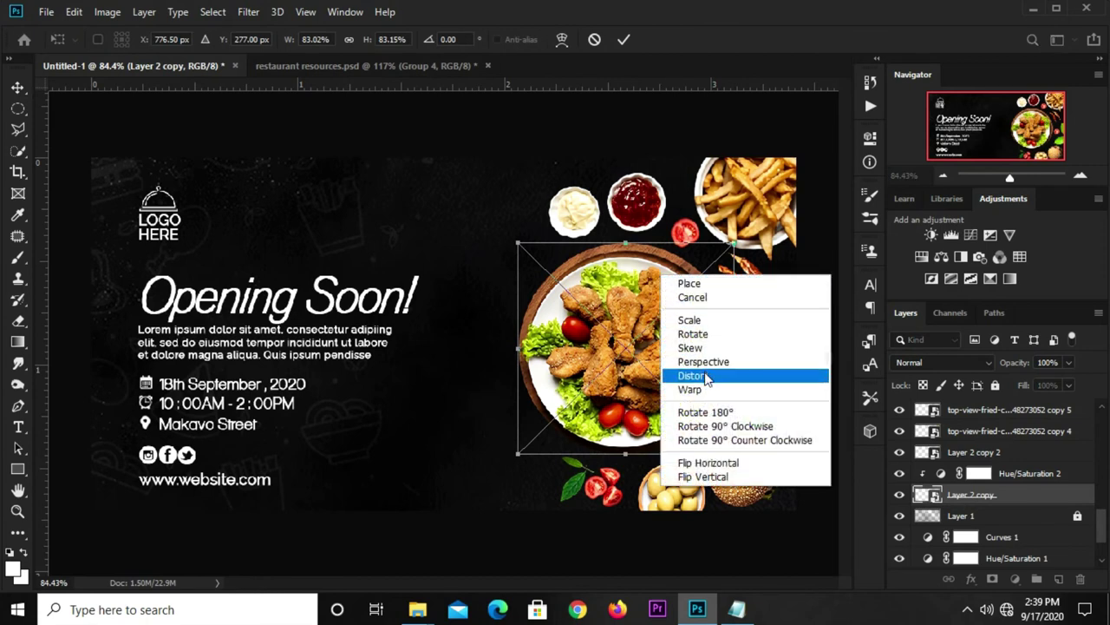
click(707, 375)
drag(692, 308, 699, 310)
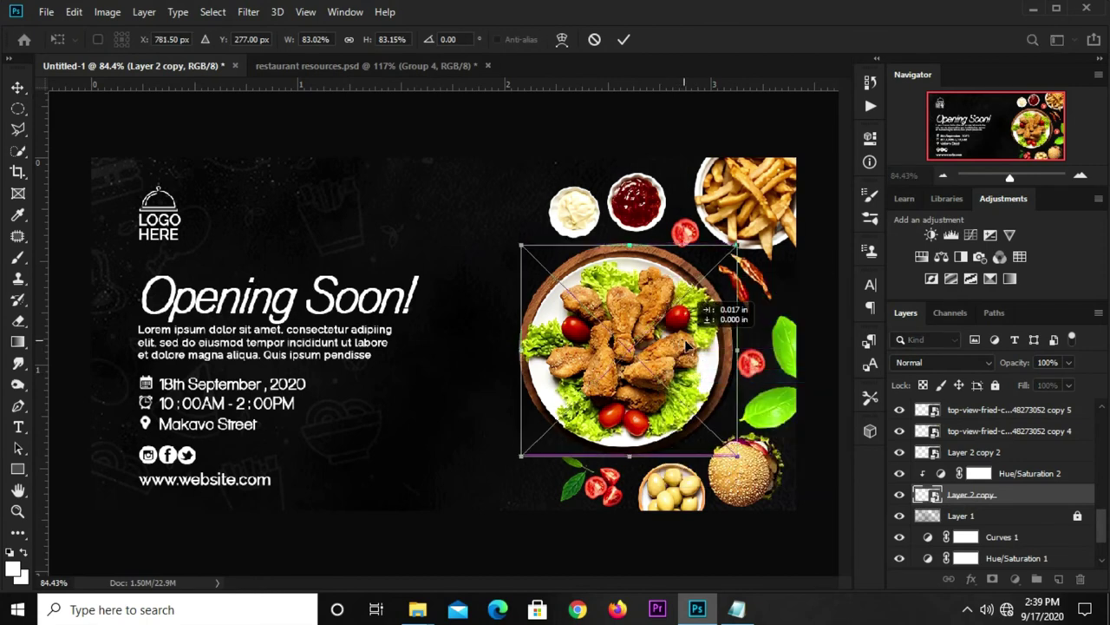
click(622, 40)
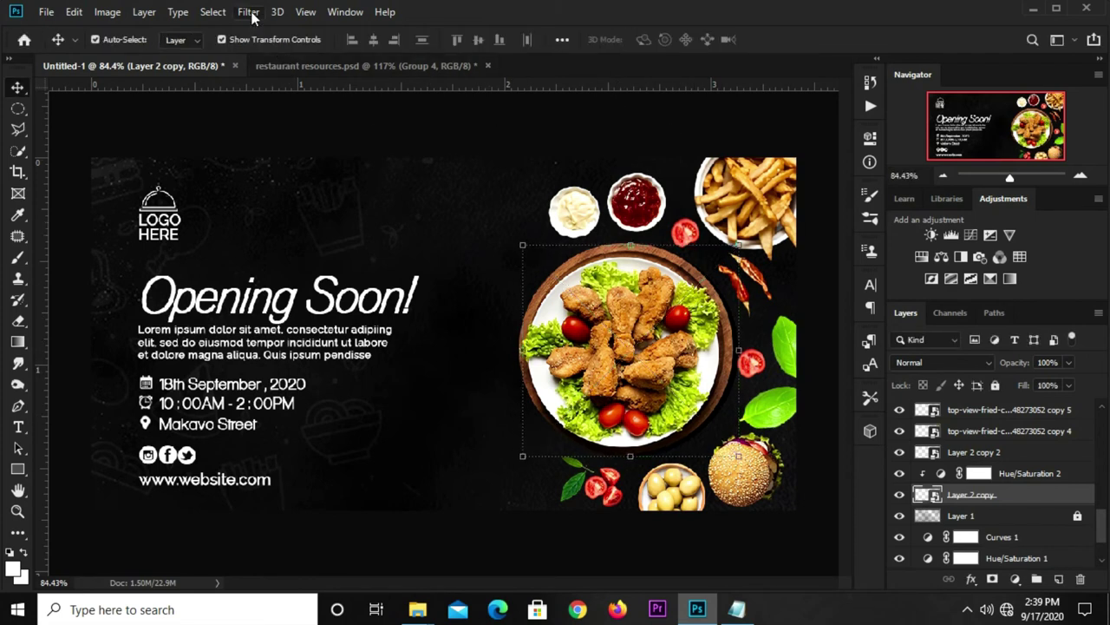
- Apply a 6-pixel Gaussian Blur to the plate's shadow copy
click(250, 13)
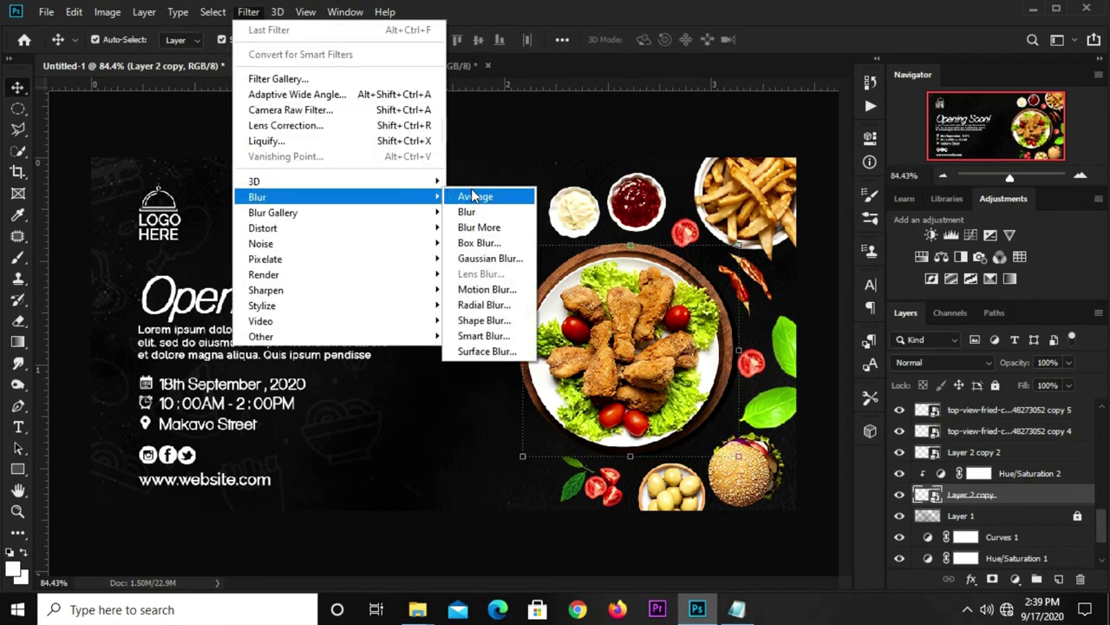
click(473, 258)
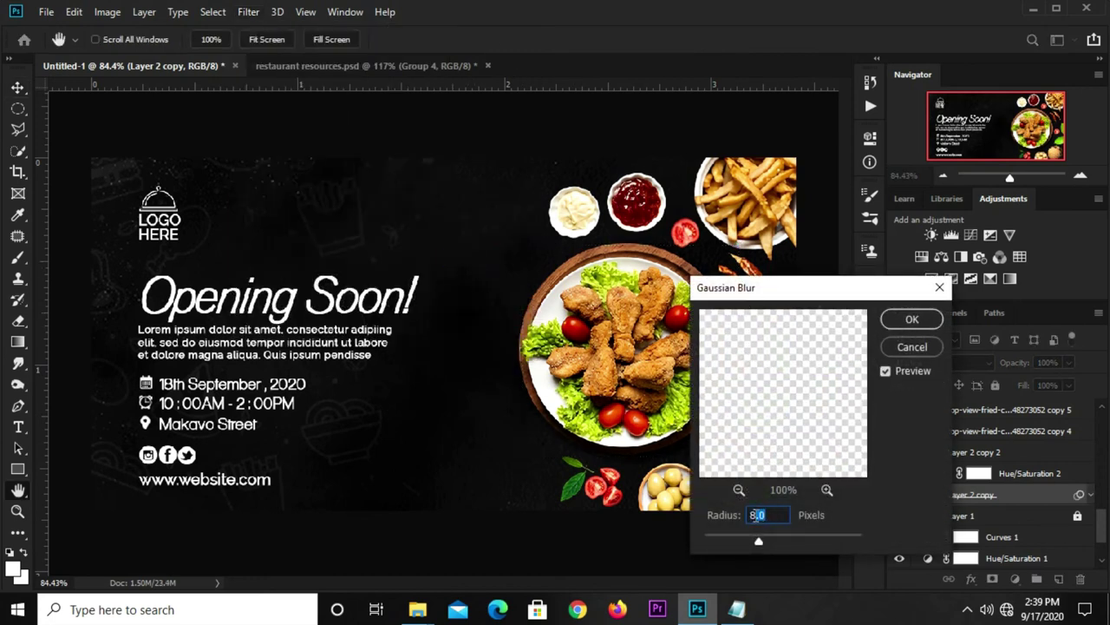
text(6)
drag(812, 301, 467, 306)
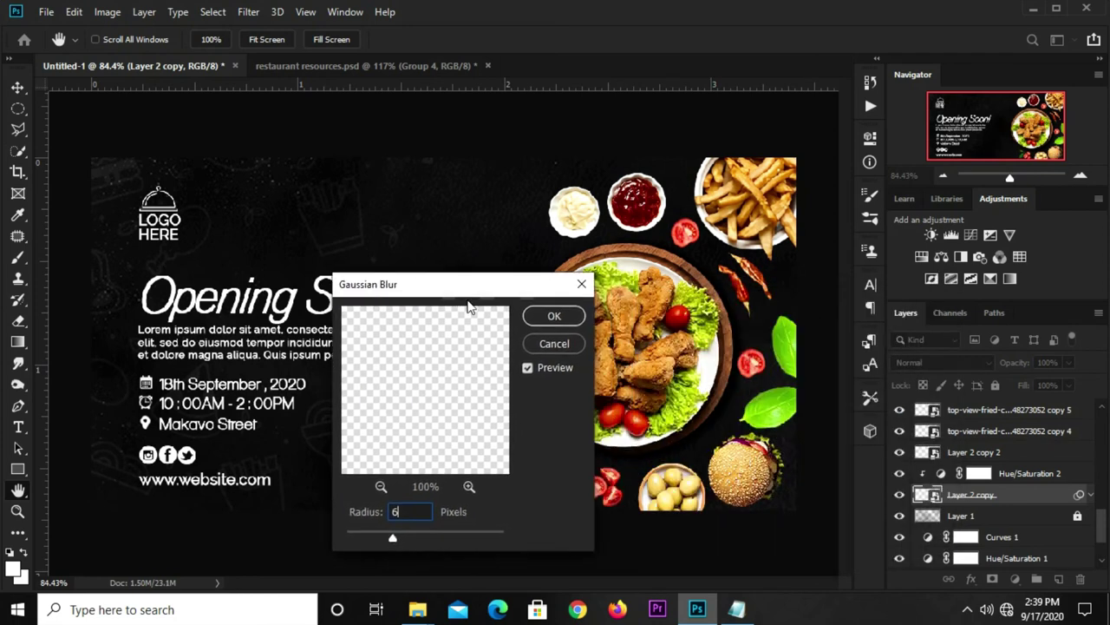
click(541, 317)
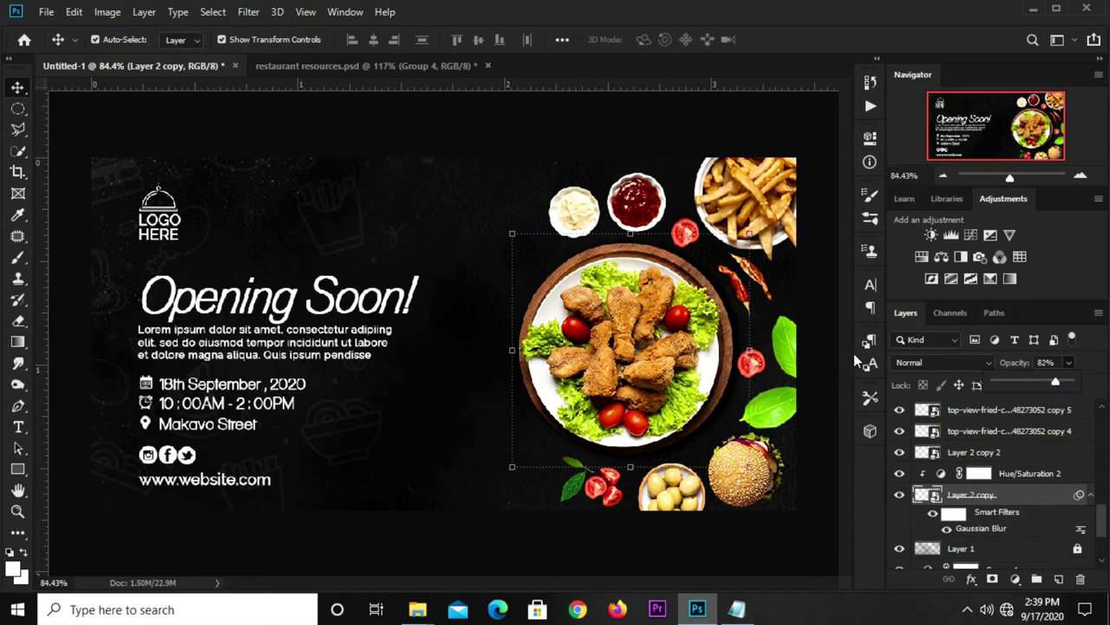
click(815, 347)
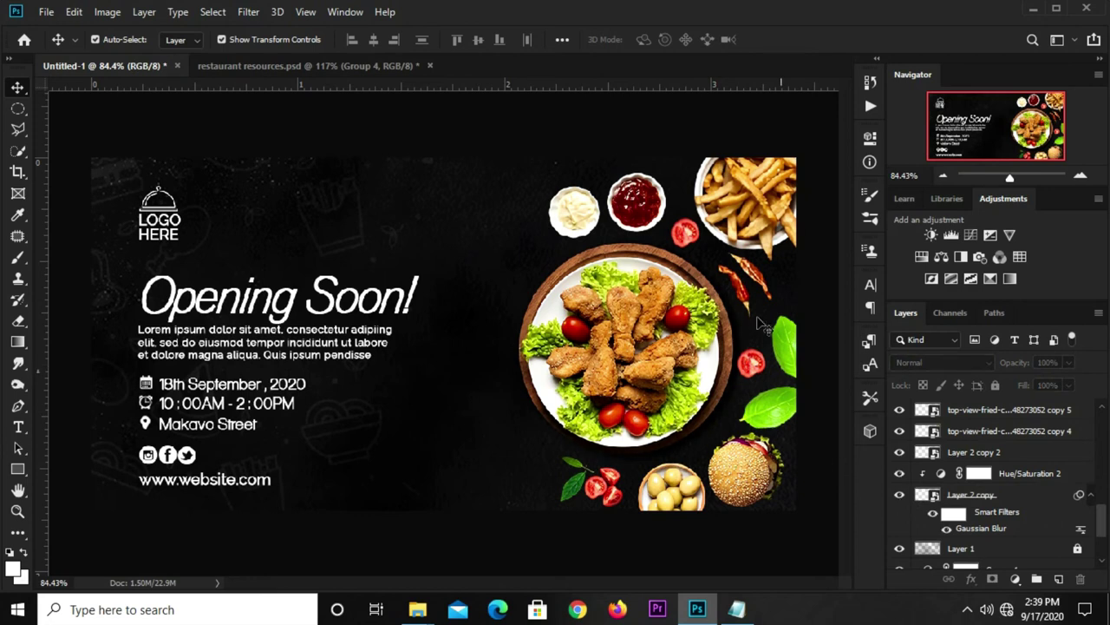
- Duplicate the ketchup bowl (copy 5) and blacken the lower copy with a clipped Hue/Saturation, Lightness -100
click(642, 220)
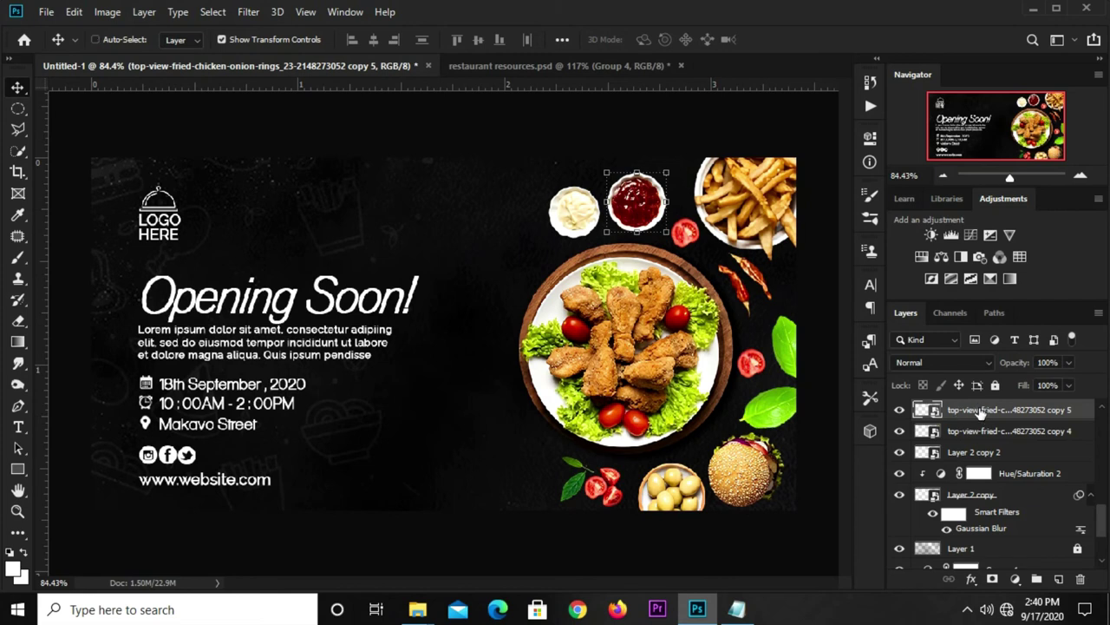
key(ctrl+j)
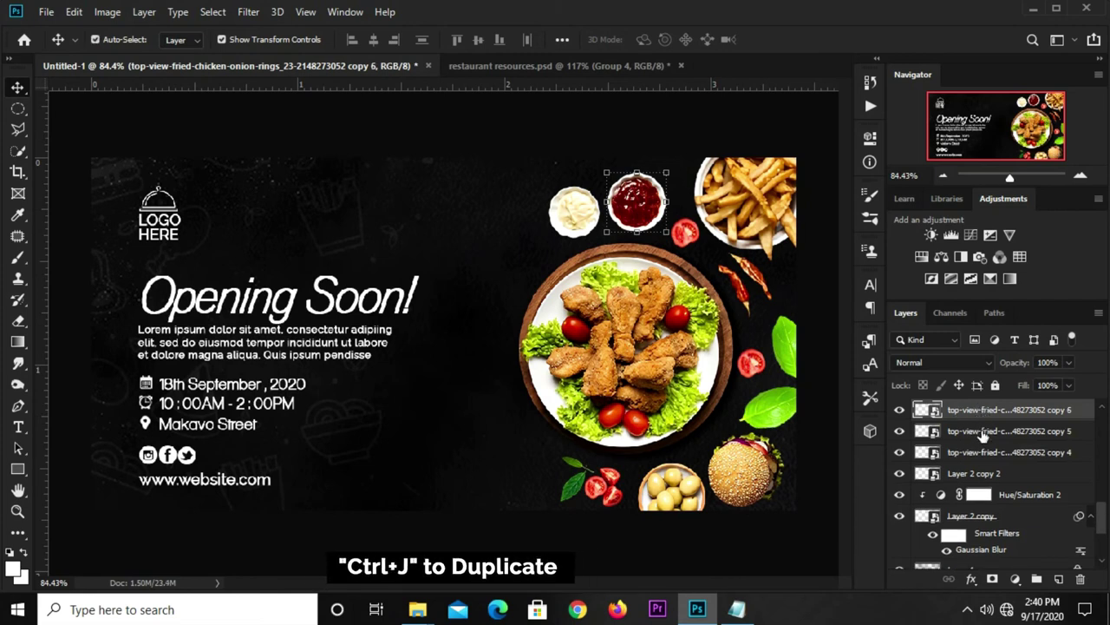
click(985, 431)
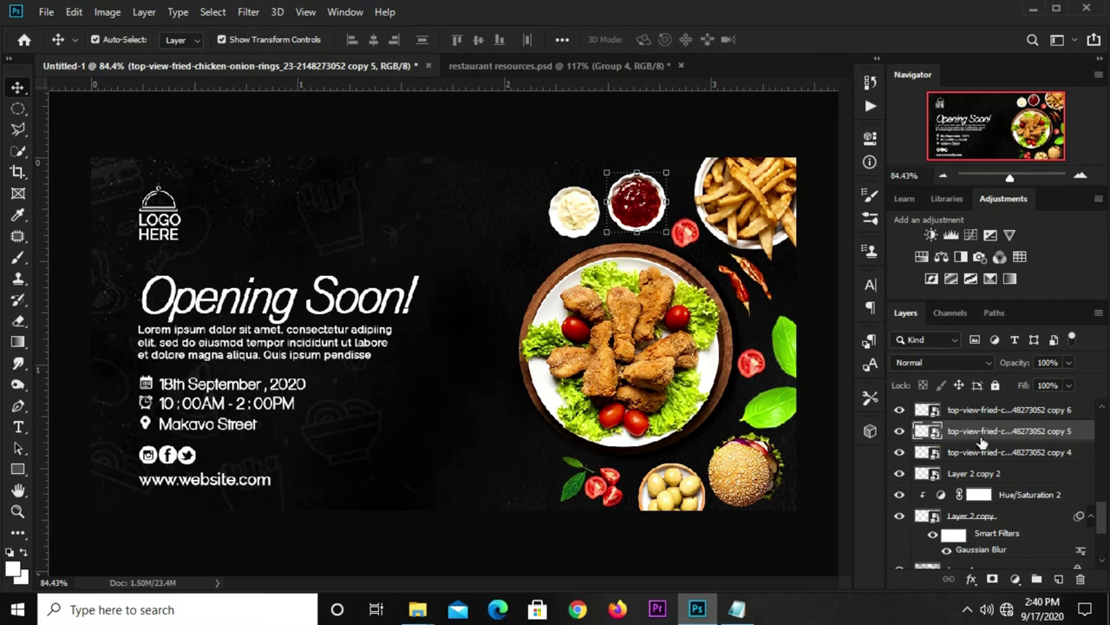
click(1015, 579)
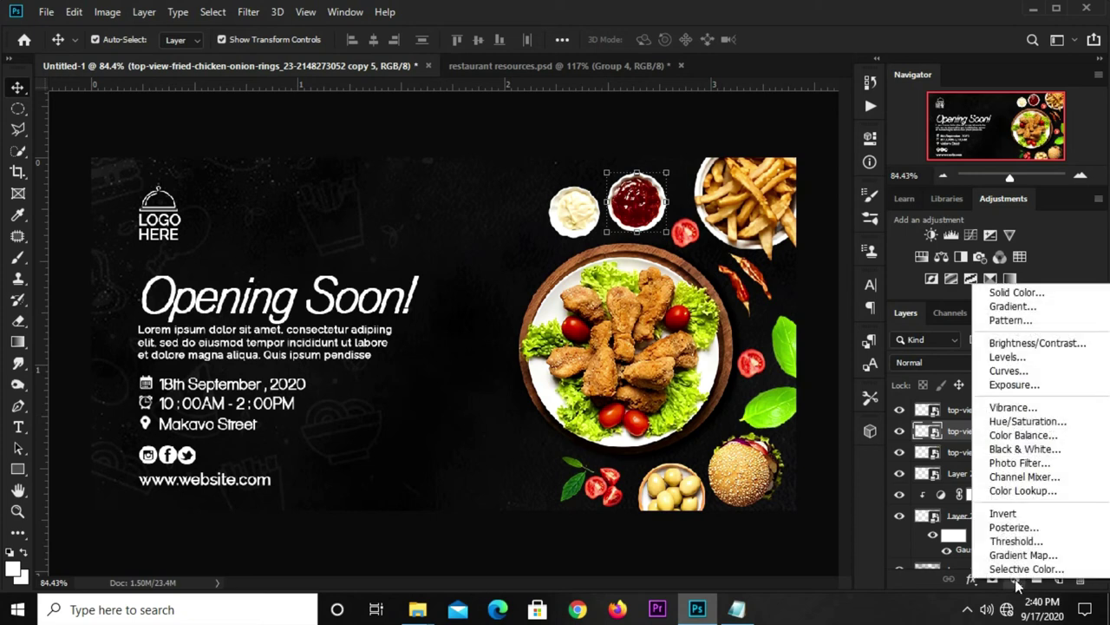
click(1015, 422)
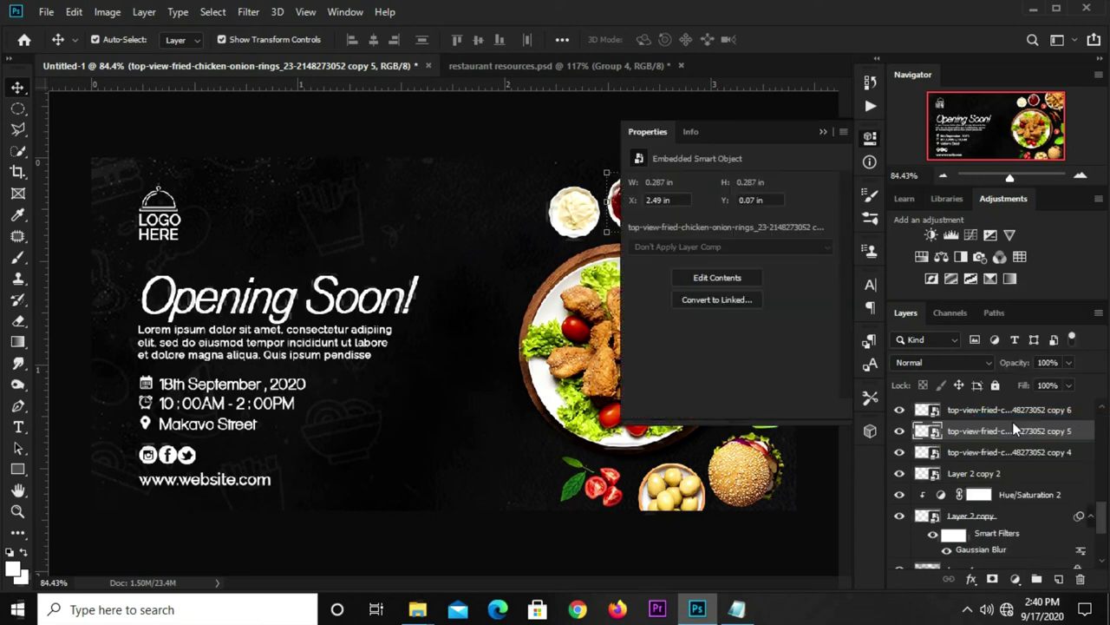
drag(732, 312, 638, 313)
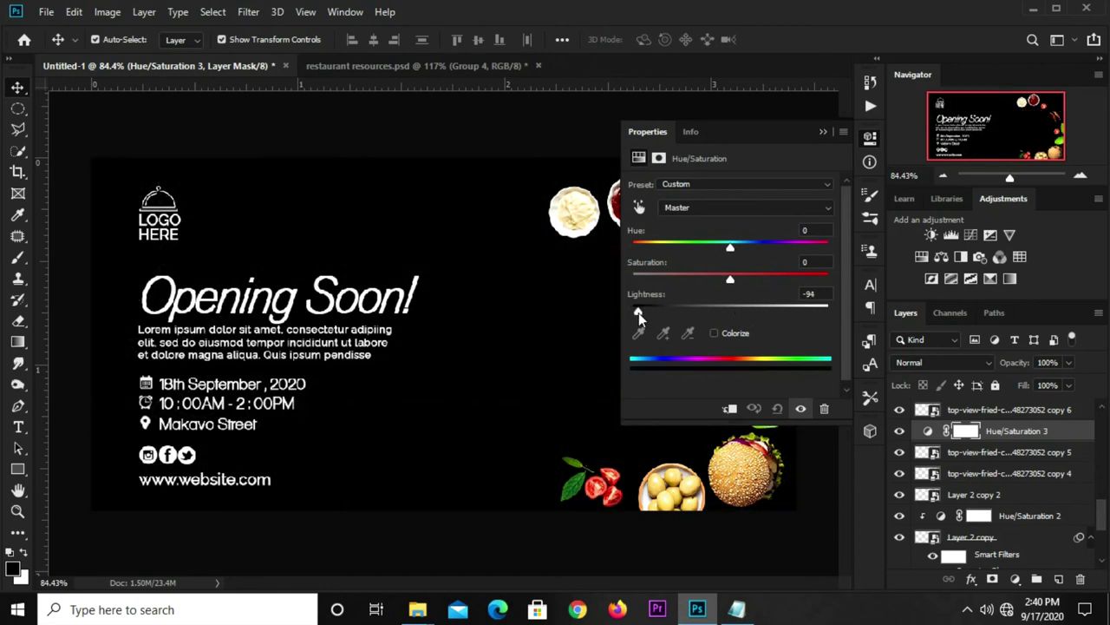
click(729, 409)
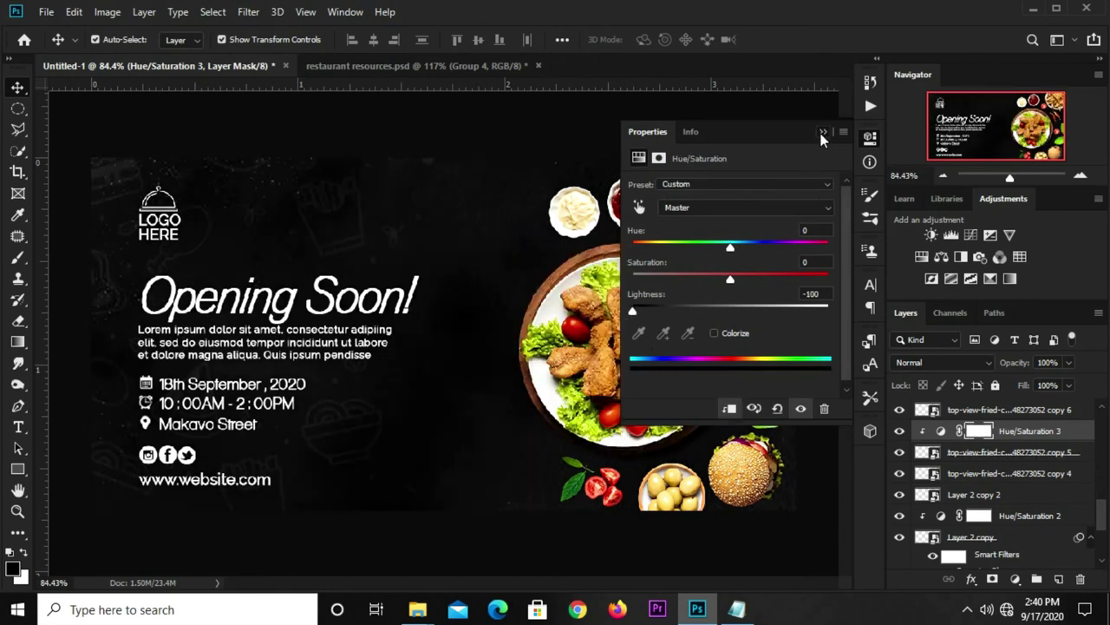
click(823, 132)
click(968, 458)
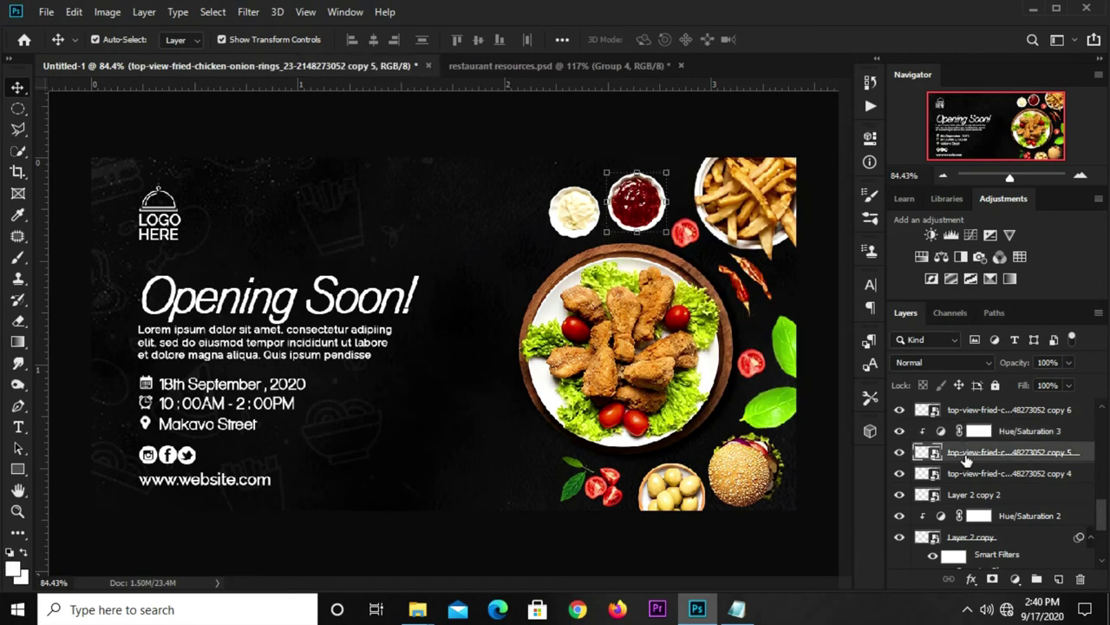
- Distort the ketchup bowl's shadow copy slightly right and down
key(ctrl+t)
right_click(646, 214)
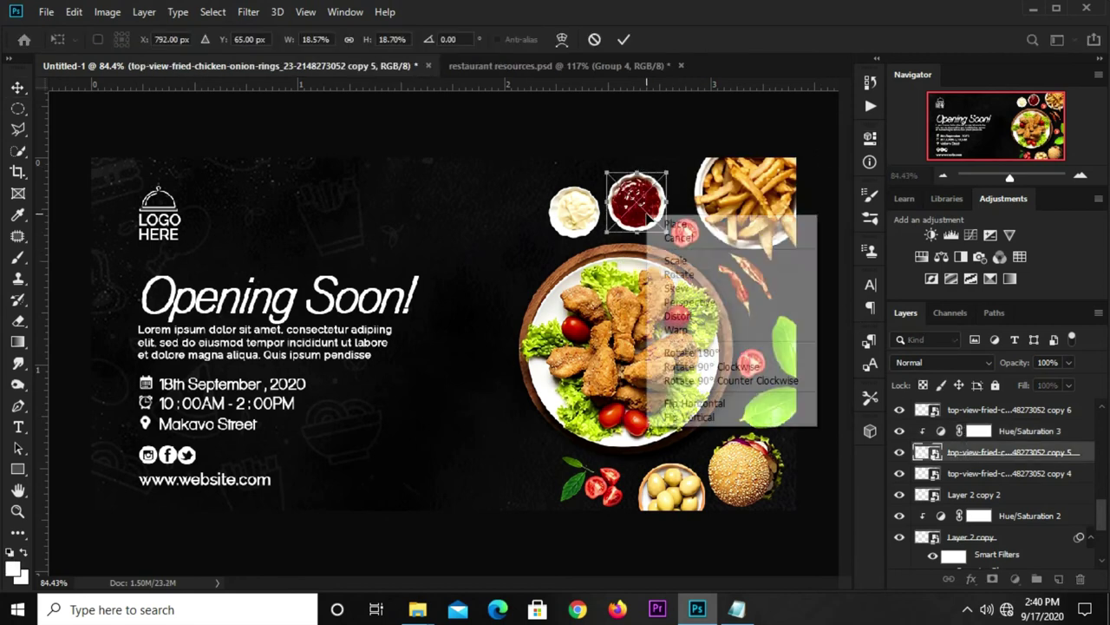
click(694, 317)
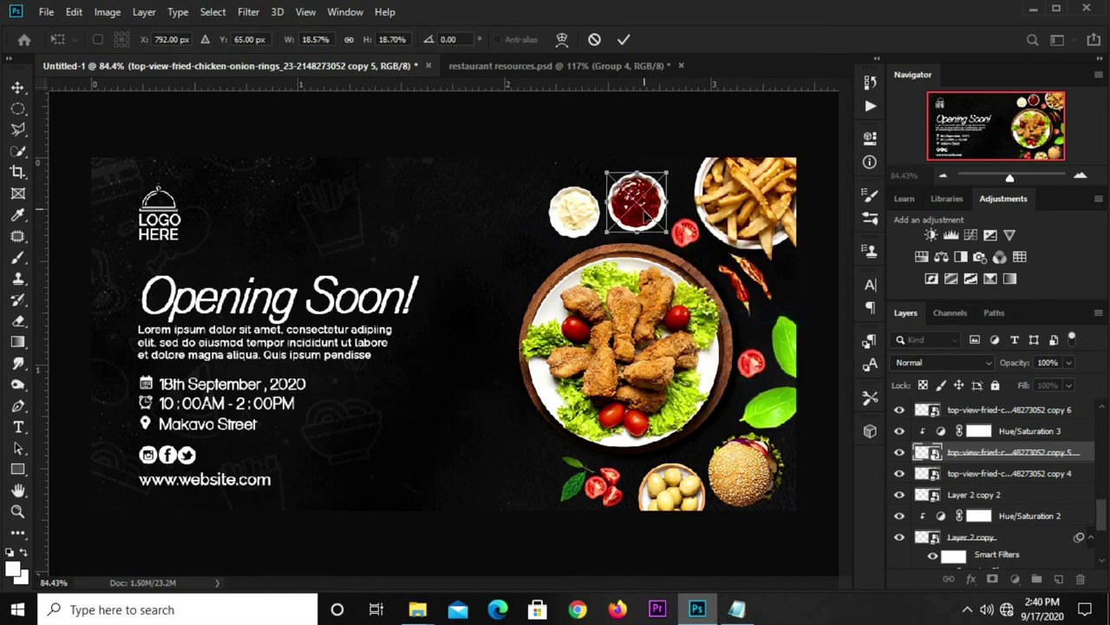
drag(646, 211, 652, 214)
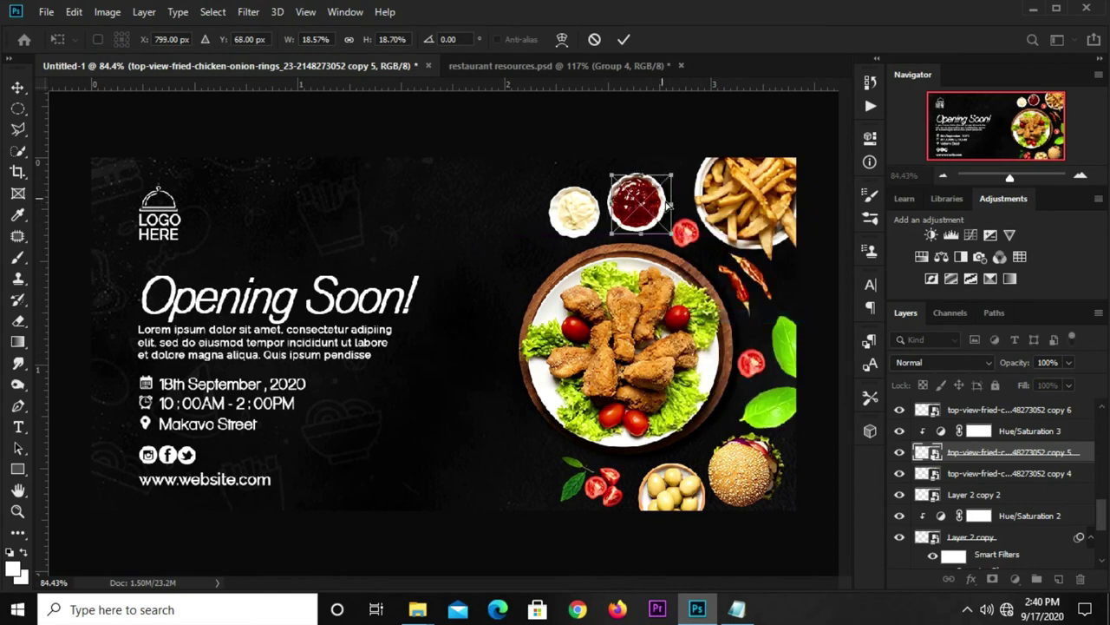
click(623, 40)
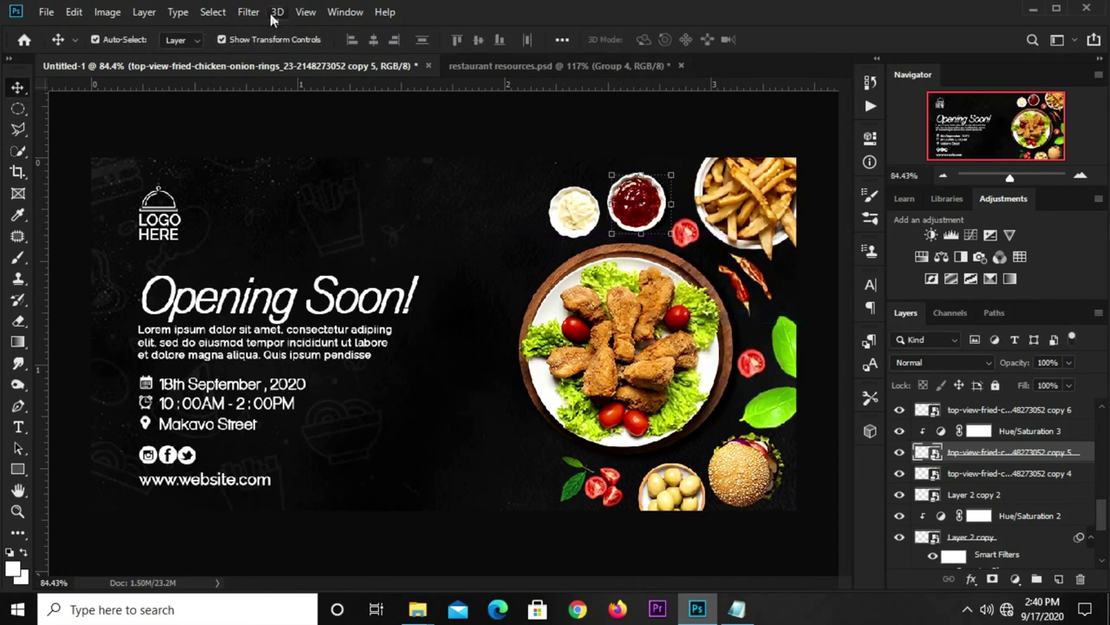
- Blur the ketchup shadow 6 pixels with Gaussian Blur and lower its opacity slightly
click(249, 12)
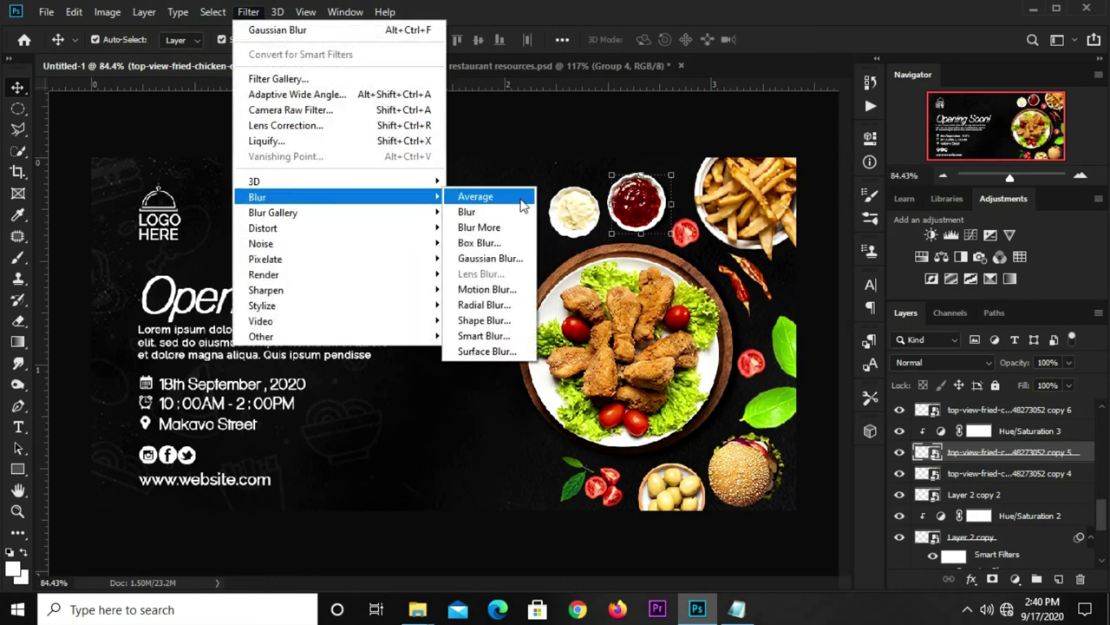
click(494, 259)
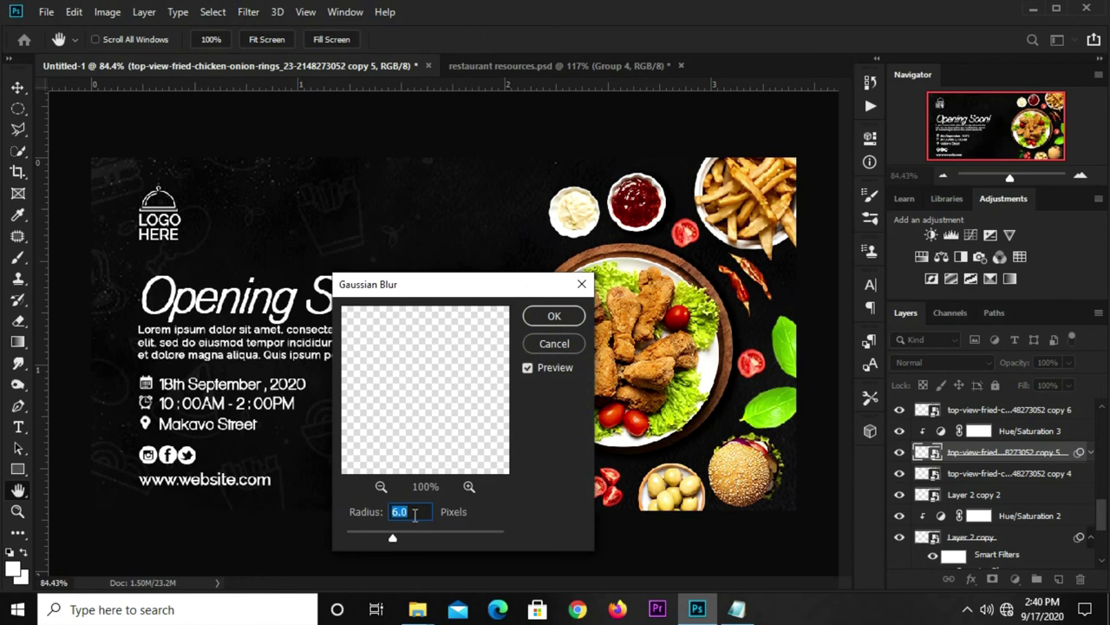
click(553, 317)
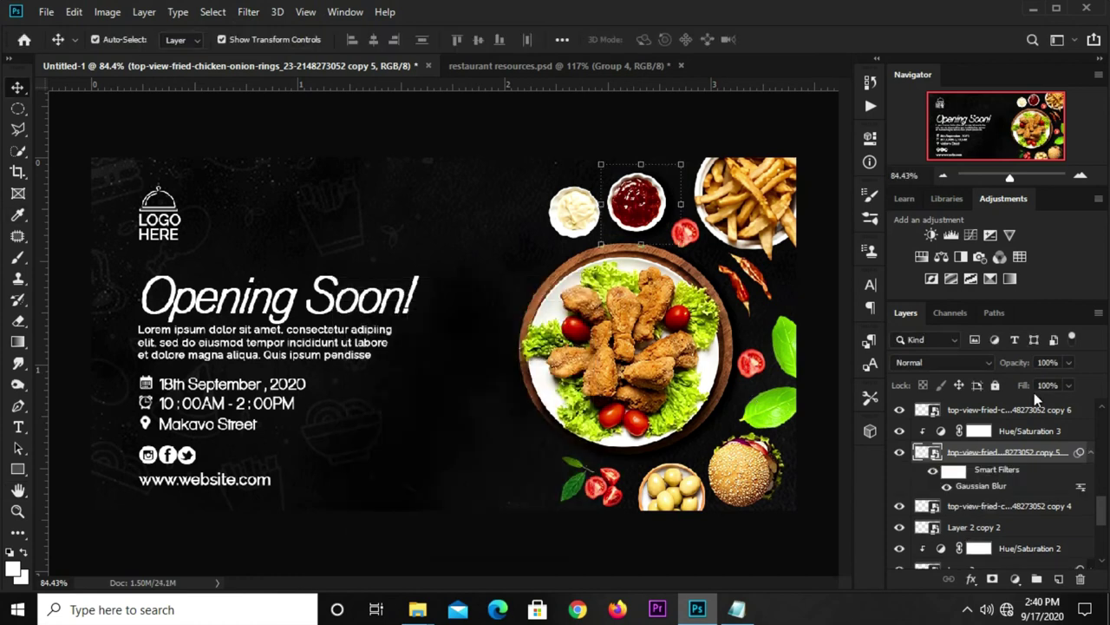
drag(1070, 364, 1066, 384)
click(734, 384)
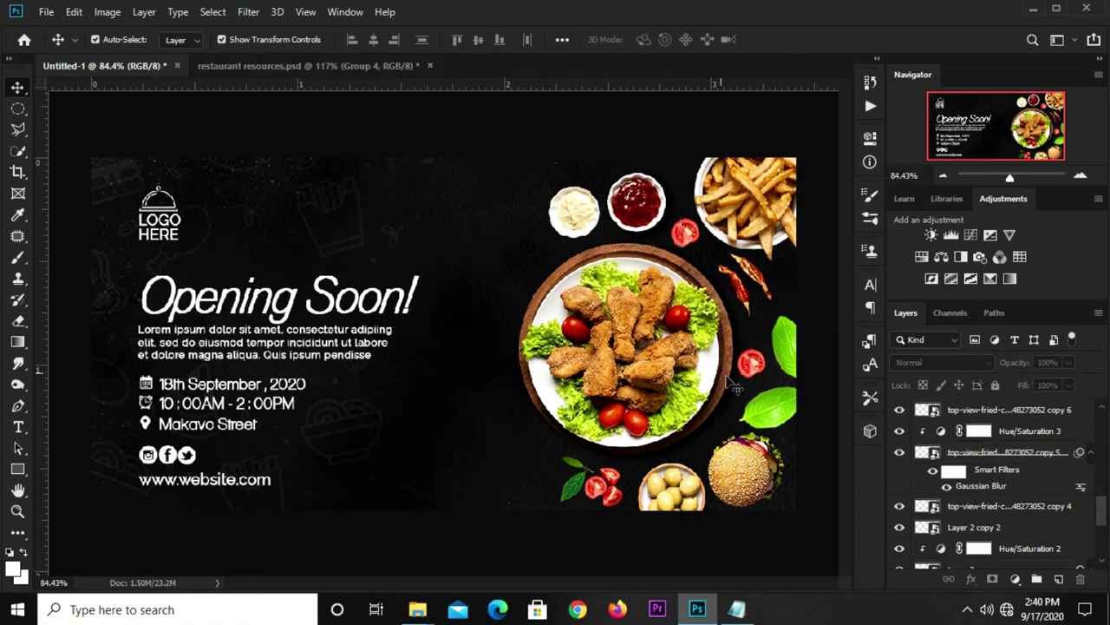
- Inspect the chicken plate and ketchup bowl layers, checking the ketchup shadow copy's opacity
click(972, 506)
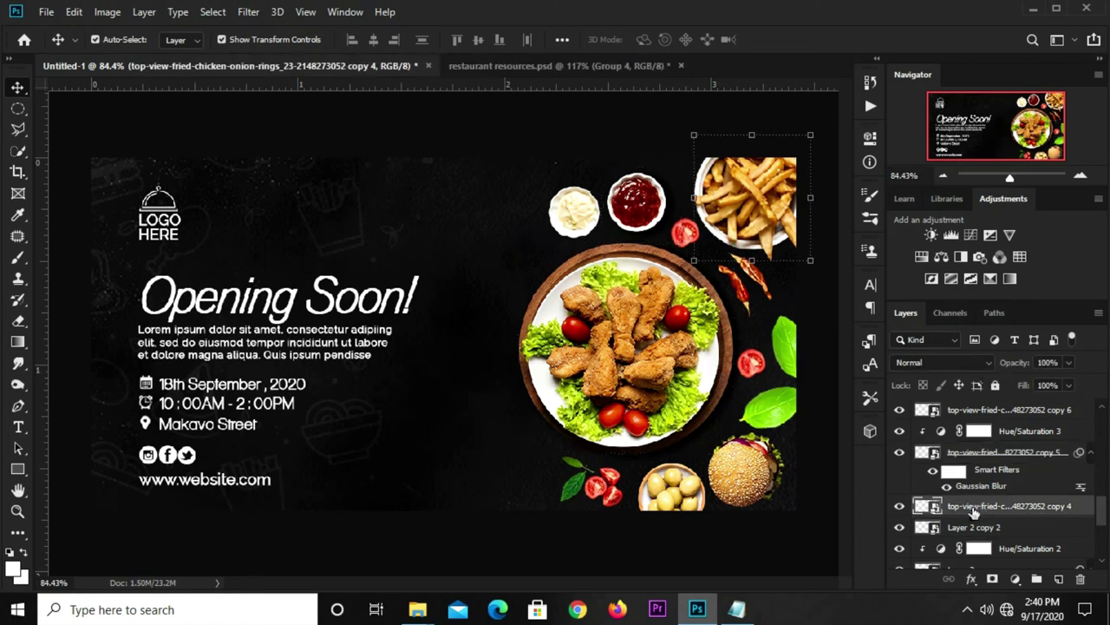
click(719, 411)
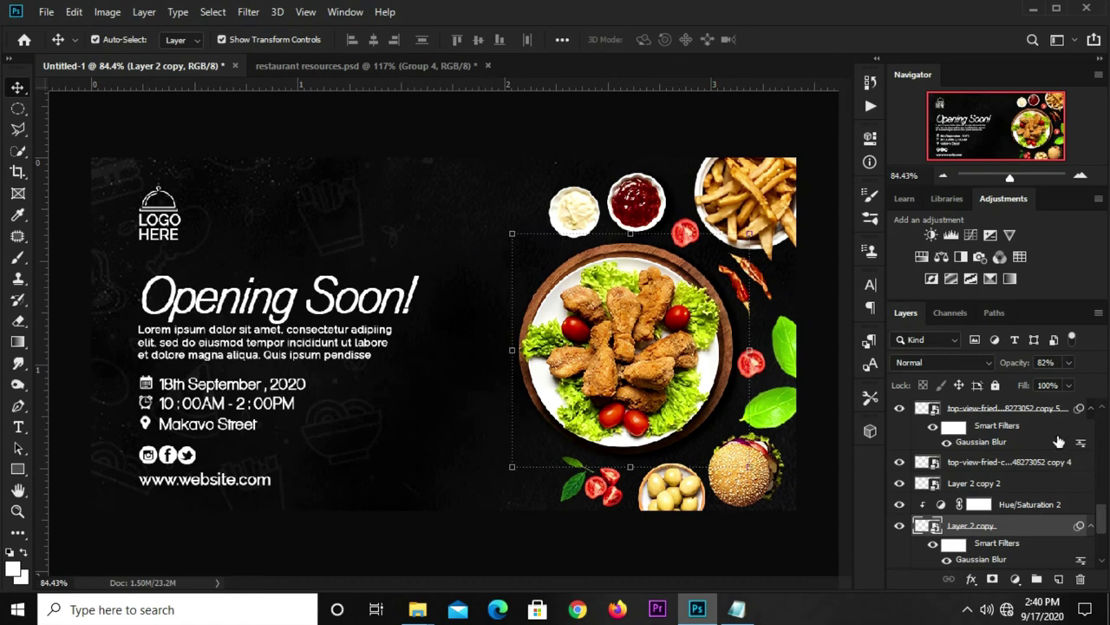
click(647, 204)
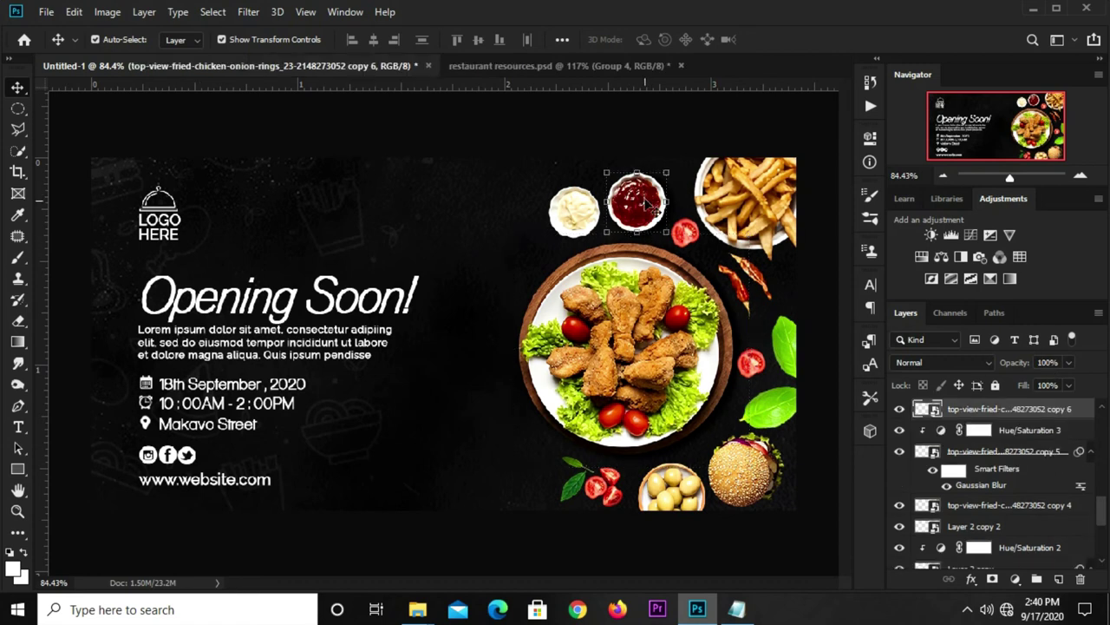
click(967, 452)
click(1045, 363)
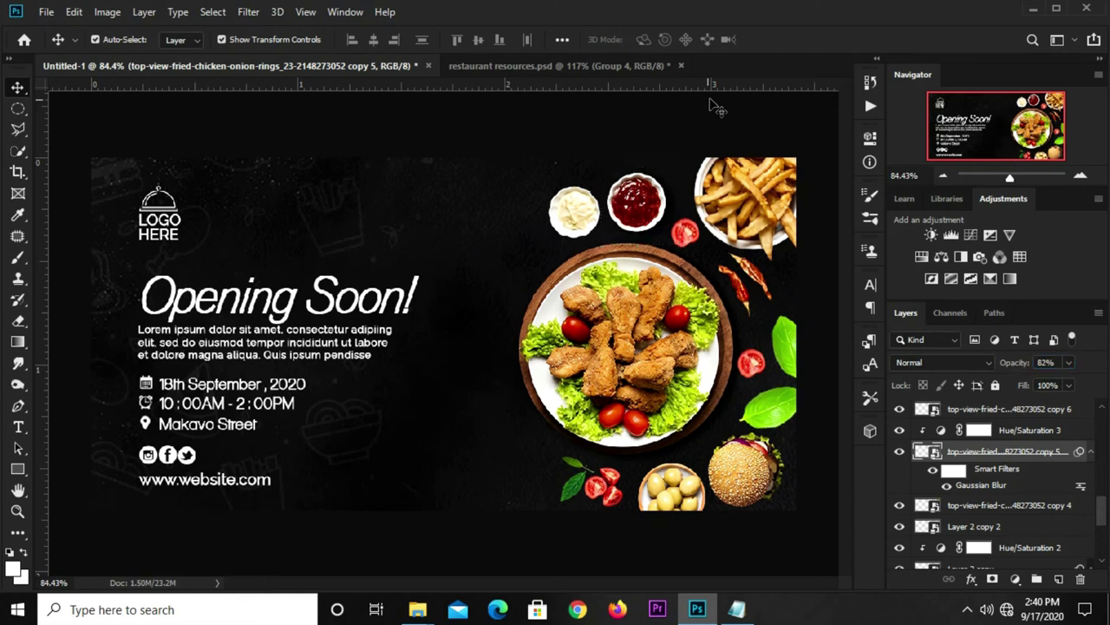
- Duplicate the fries bowl and darken the lower layer with a clipped Hue/Saturation at Lightness -97
click(736, 217)
scroll(1011, 480, down, 2)
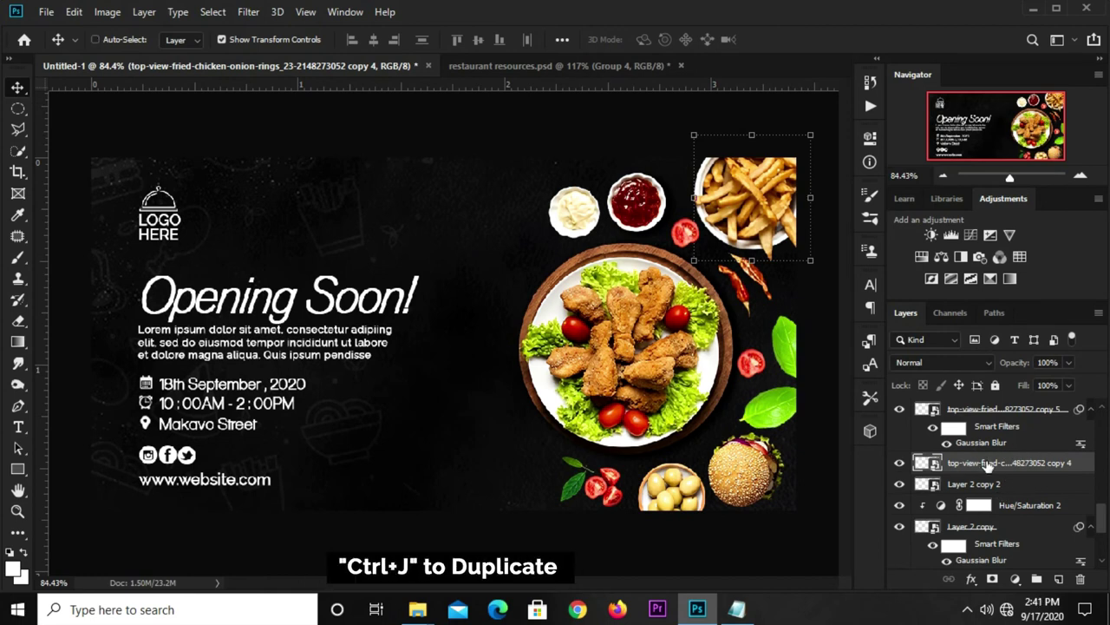
key(ctrl+j)
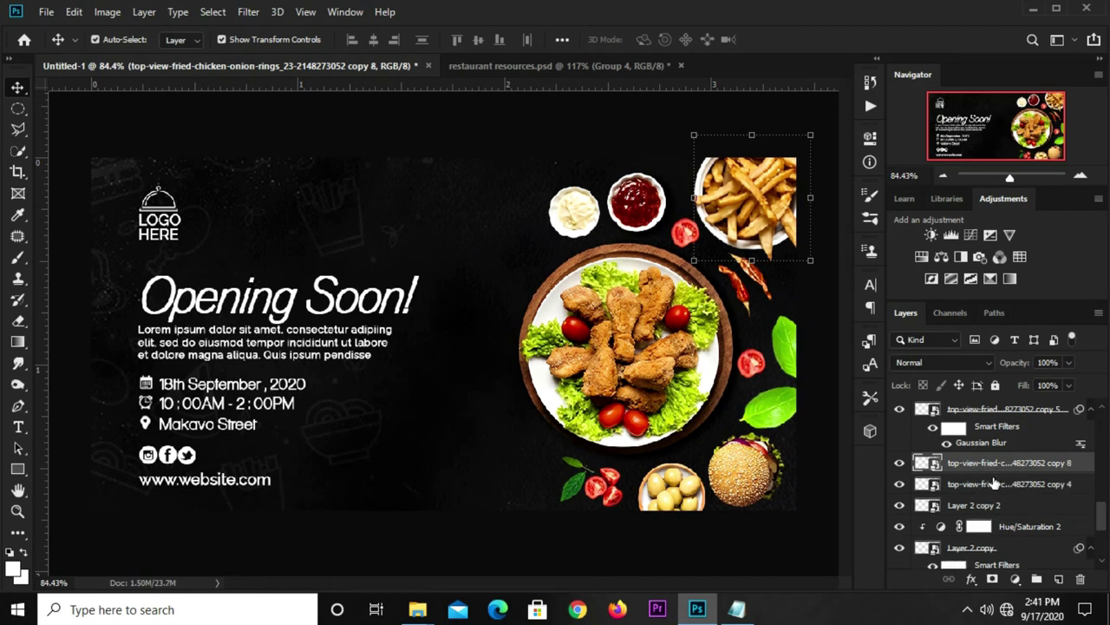
click(998, 482)
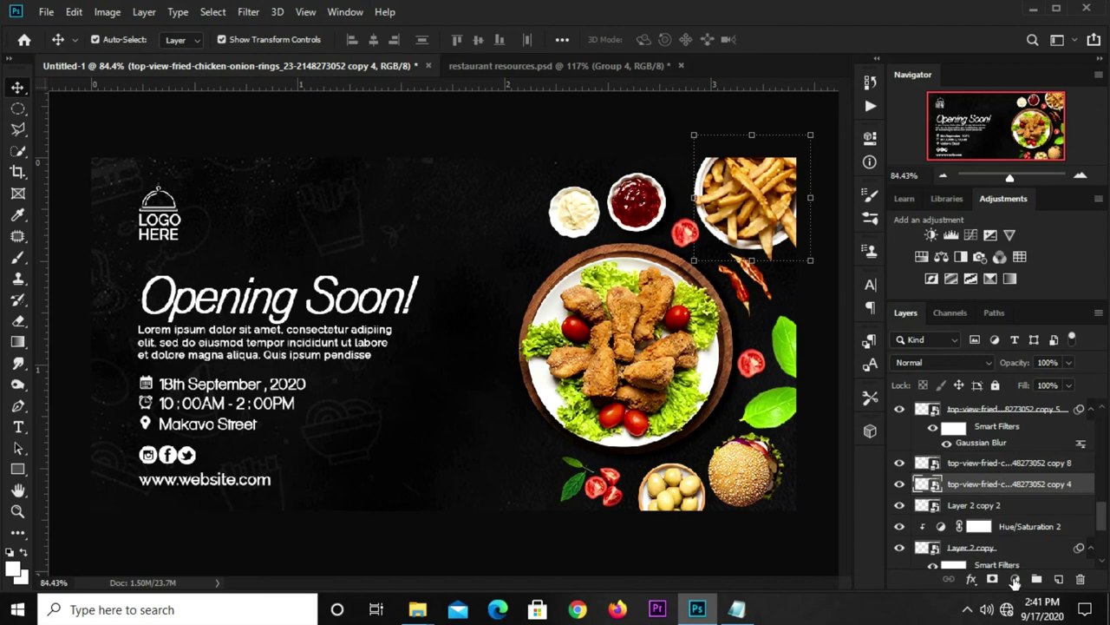
click(1014, 579)
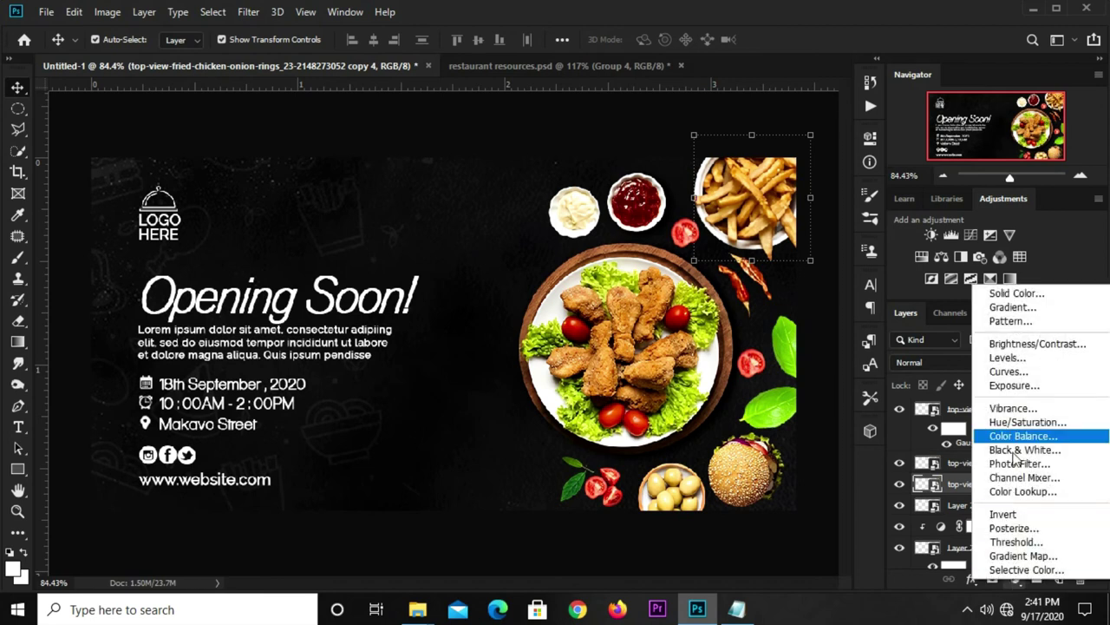
click(1009, 423)
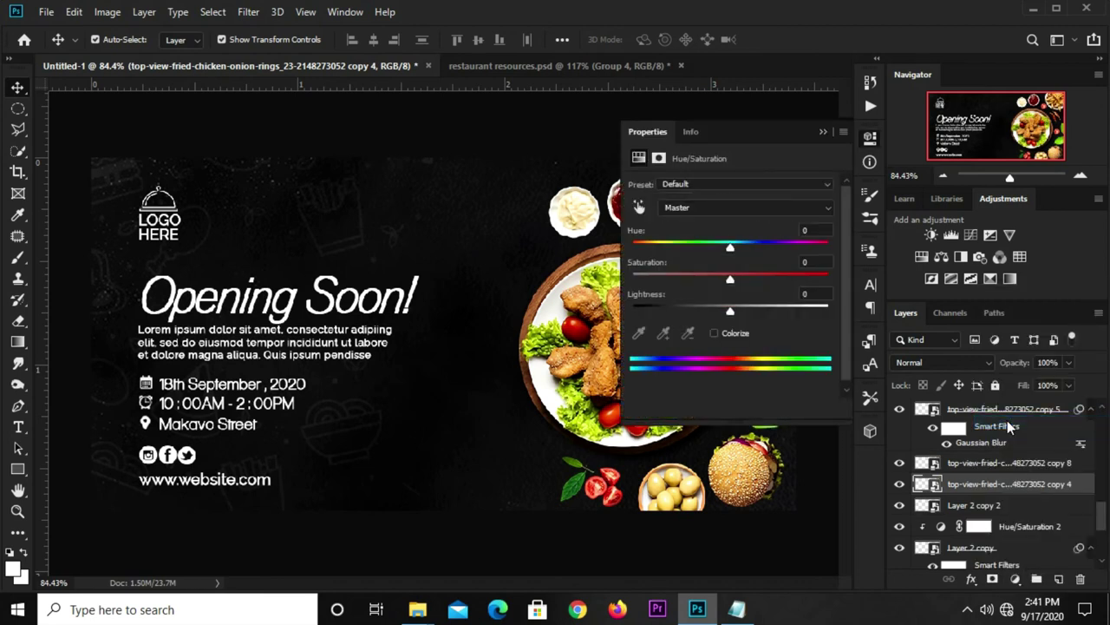
drag(661, 318, 636, 312)
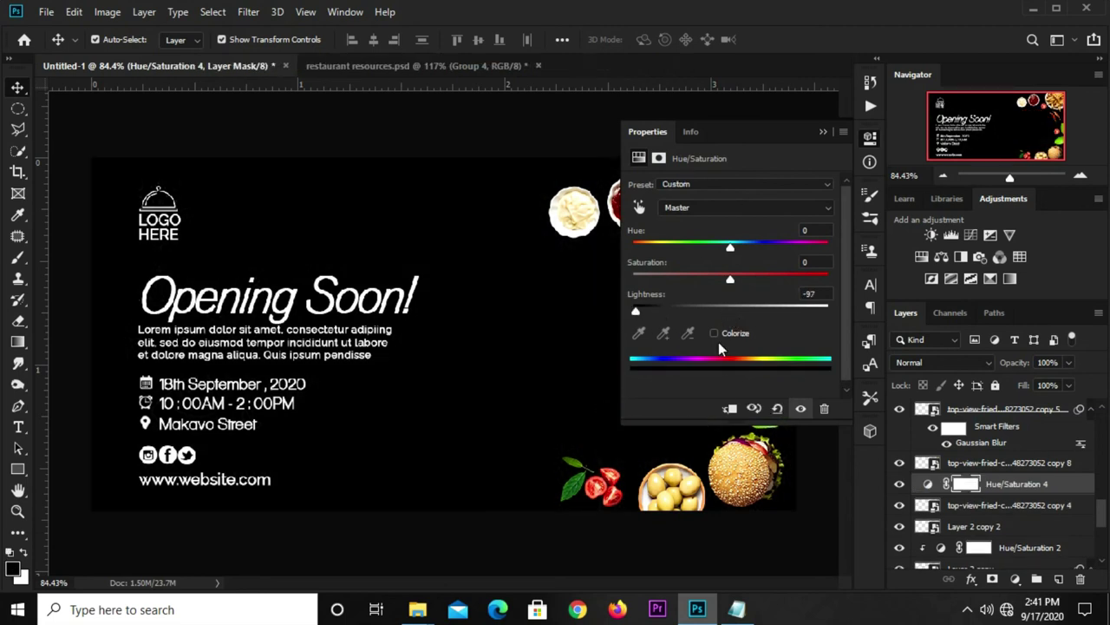
click(729, 409)
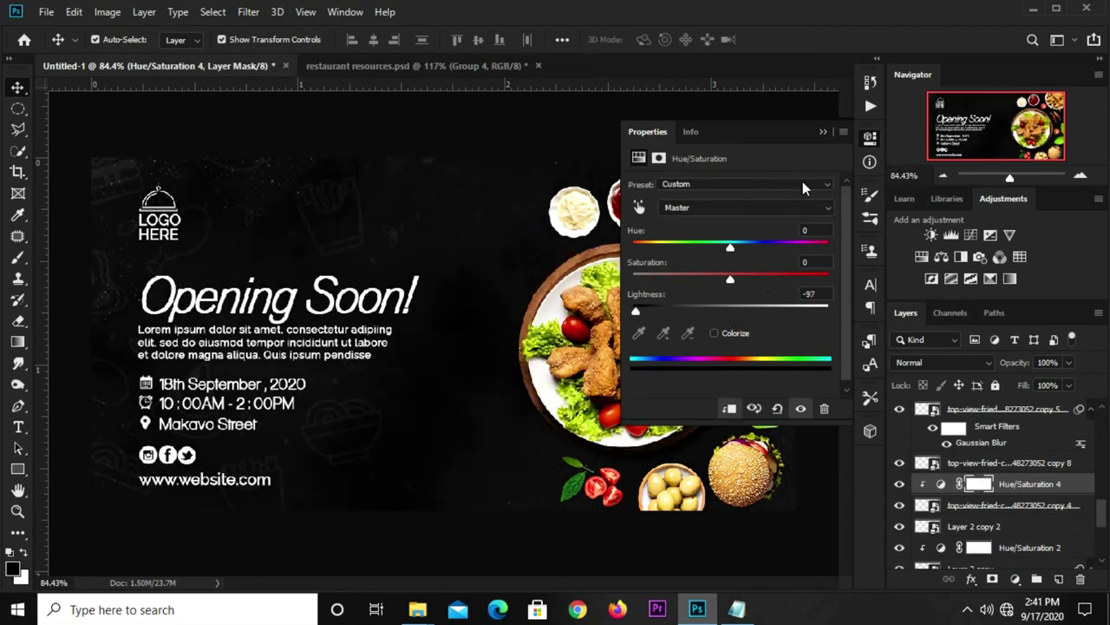
click(823, 132)
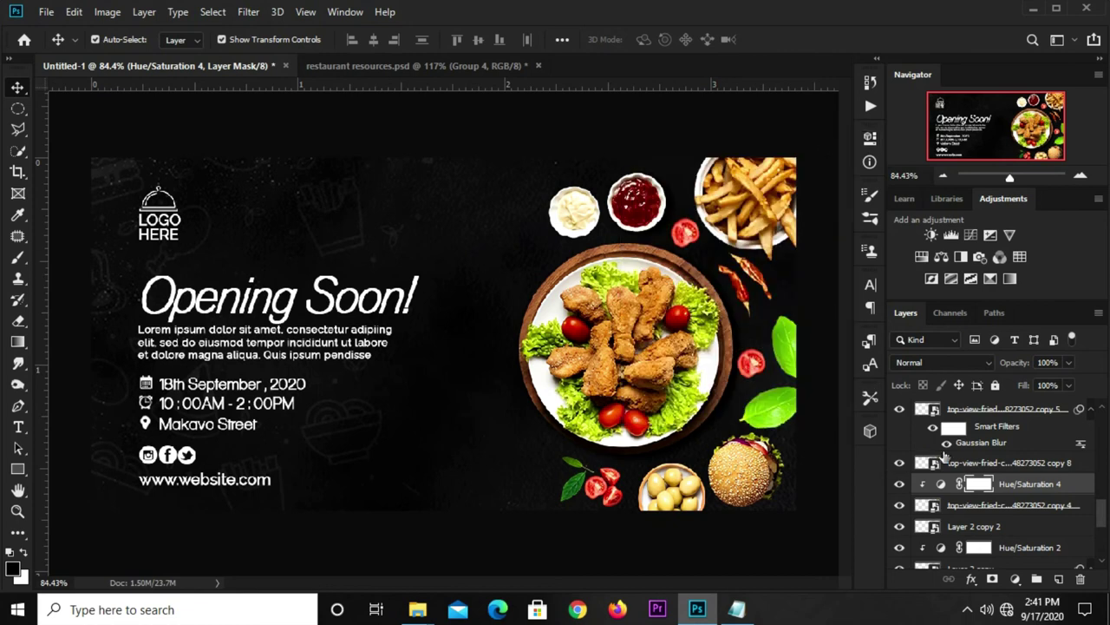
- Rotate the dark fries shadow about 14 degrees and distort it to offset from the bowl
click(978, 507)
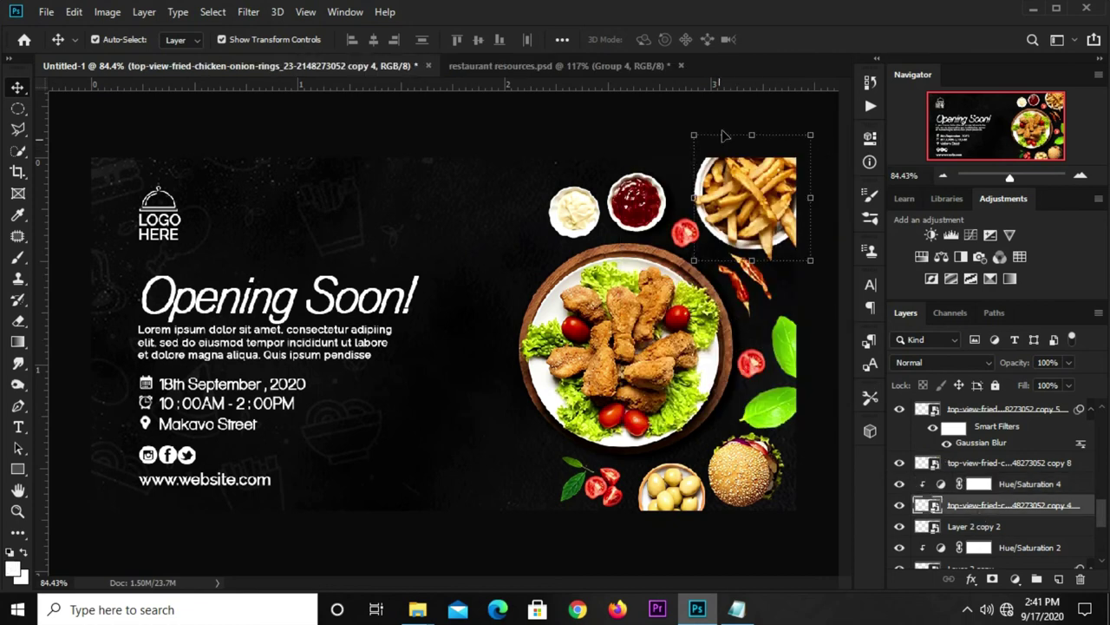
drag(725, 137, 740, 131)
right_click(720, 177)
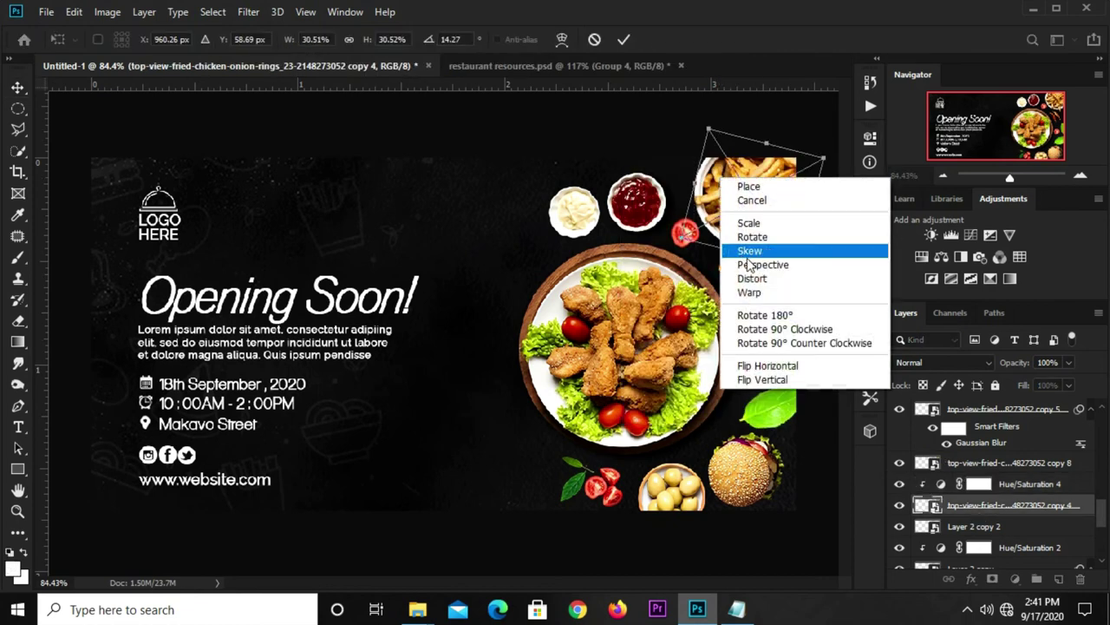
click(752, 279)
drag(753, 205, 748, 212)
click(628, 39)
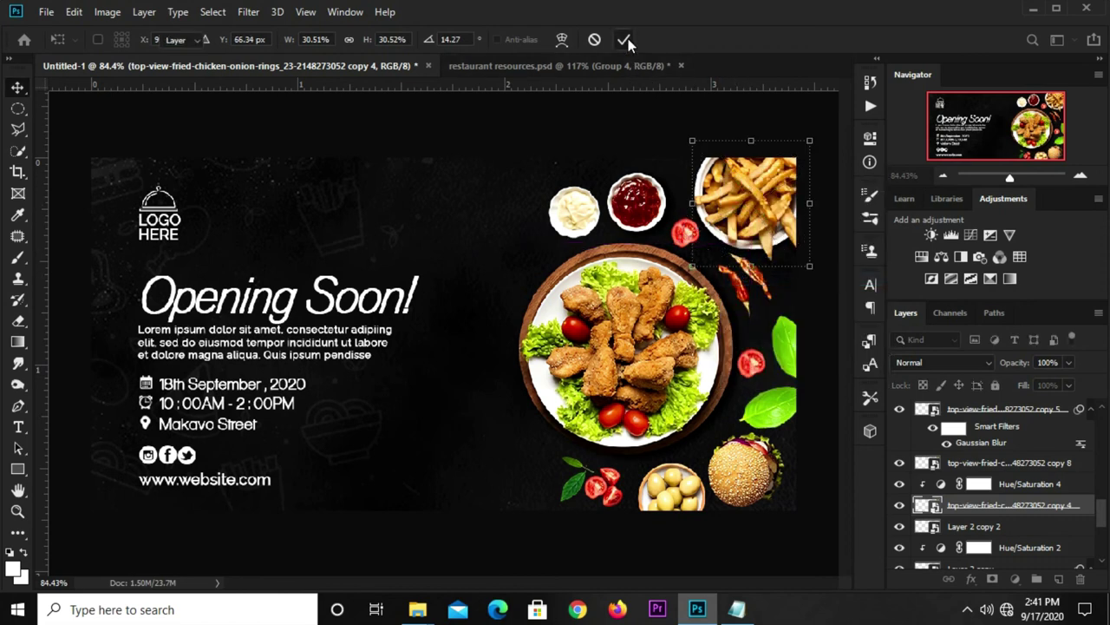
- Blur the fries shadow 6 pixels and lower its opacity to 82%
click(260, 12)
mouse_move(338, 197)
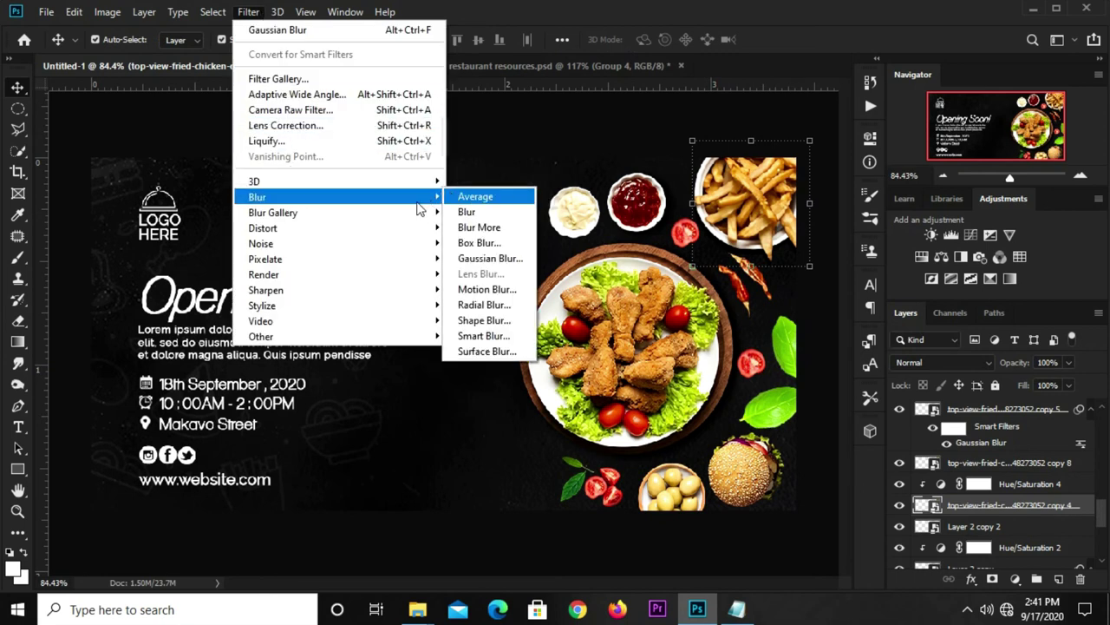
click(490, 259)
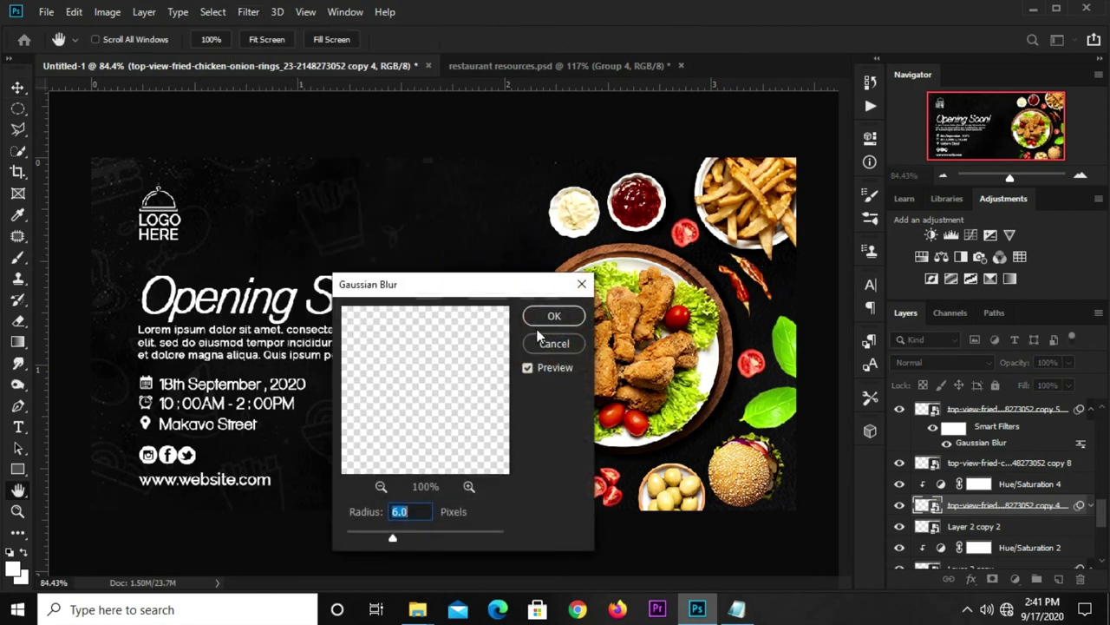
click(552, 316)
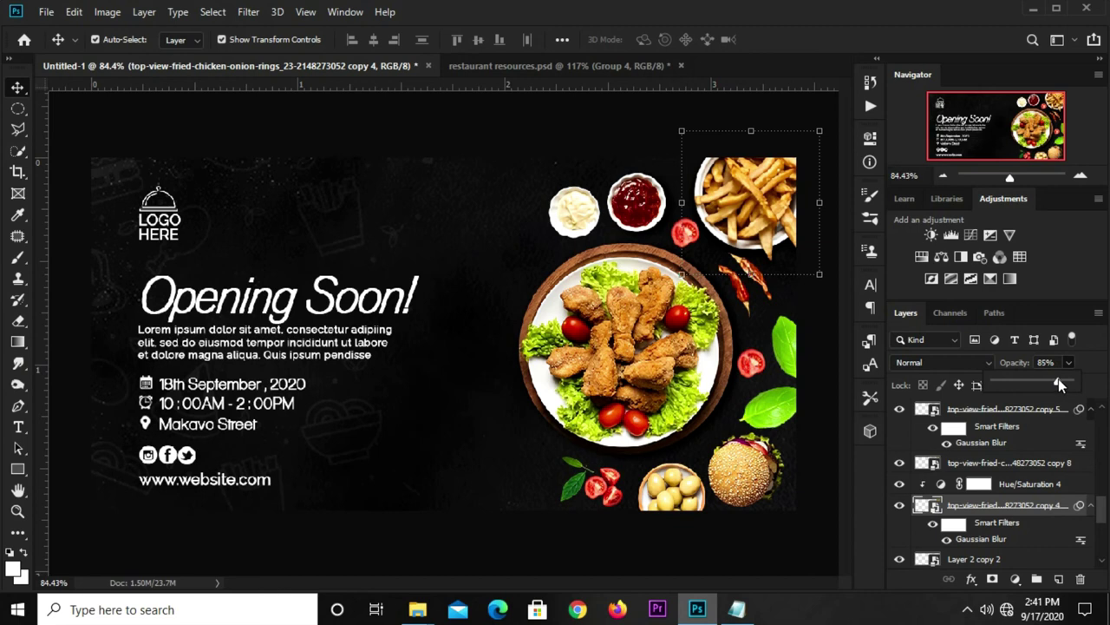
drag(1059, 378, 1055, 380)
click(592, 123)
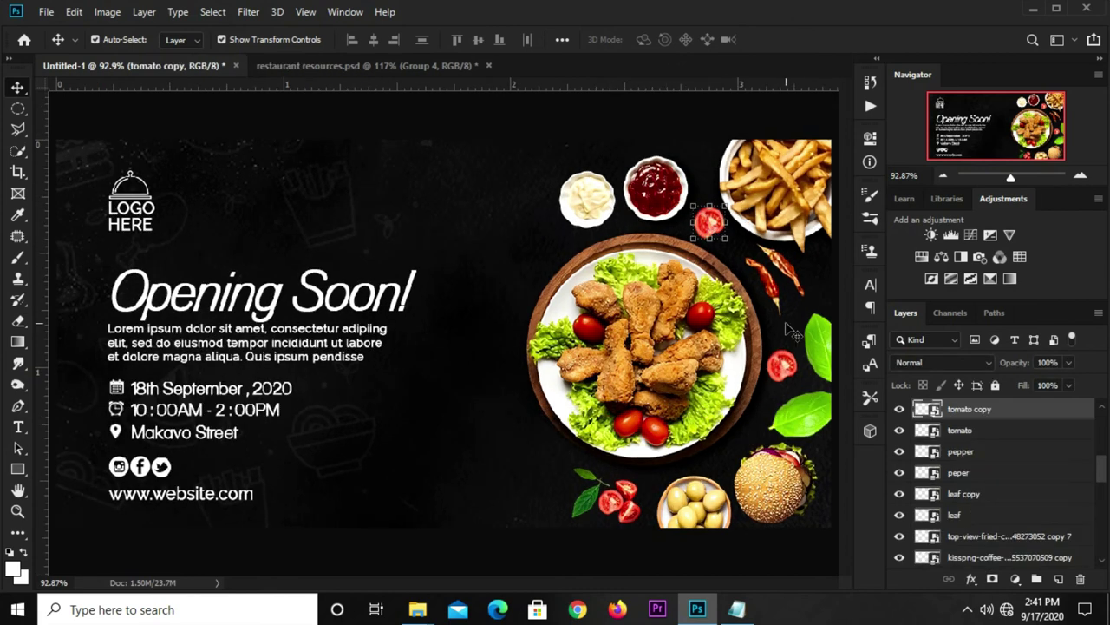
- Duplicate the tomato layer and darken the copy with a clipped Hue/Saturation adjustment
key(ctrl+j)
click(1015, 578)
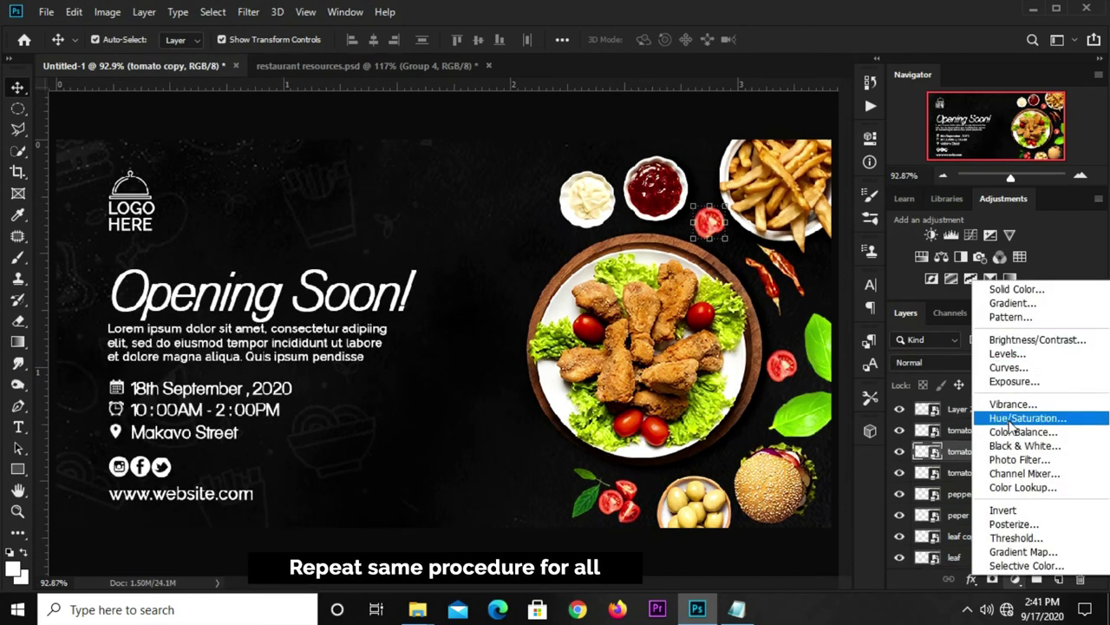
click(1006, 417)
click(732, 410)
click(969, 473)
- Transform the tomato shadow copy and apply a Gaussian Blur to it
key(ctrl+t)
right_click(709, 222)
click(751, 339)
click(624, 43)
click(248, 12)
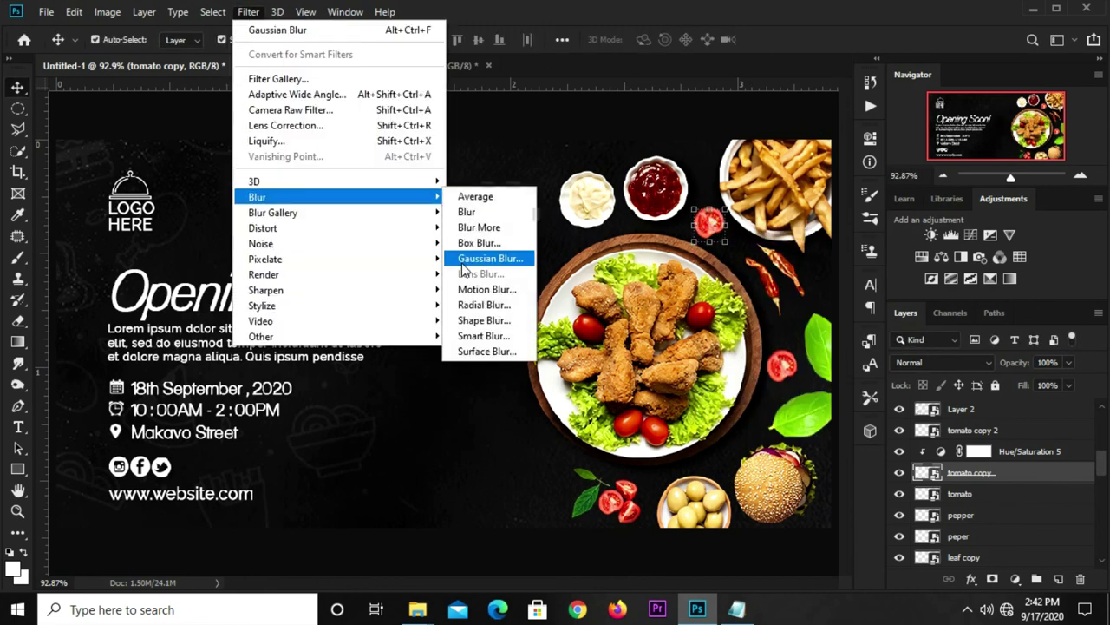
click(491, 255)
click(550, 315)
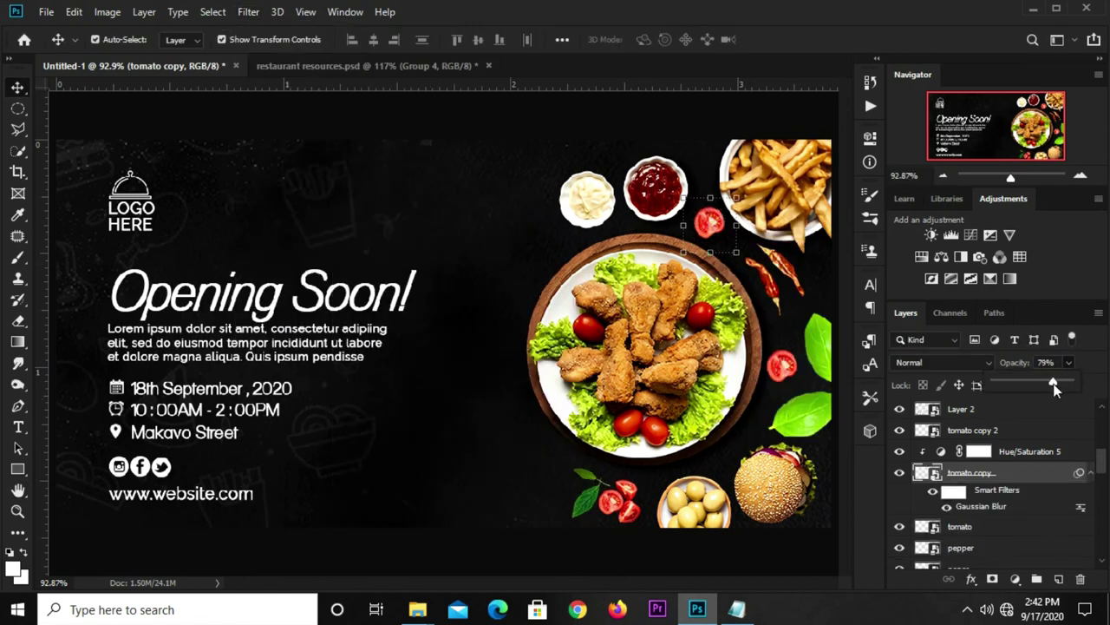
- Darken the mayonnaise bowl layer with a clipped Hue/Saturation adjustment
click(614, 182)
click(1015, 578)
click(1006, 417)
click(731, 409)
click(823, 131)
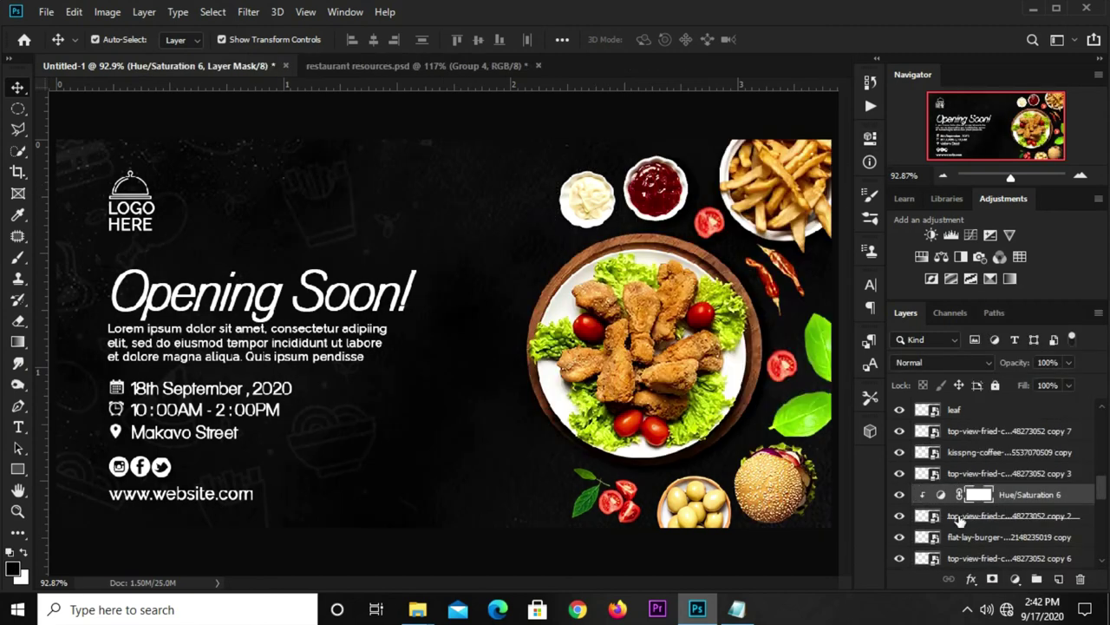
click(587, 197)
- Nudge the mayonnaise shadow slightly downward and apply a Gaussian Blur to it
key(ctrl+t)
right_click(565, 201)
click(607, 249)
drag(588, 194, 592, 202)
scroll(589, 203, up, 1)
key(Return)
click(248, 12)
click(495, 255)
click(561, 315)
- Duplicate the olive bowl and darken the copy with a Hue/Saturation adjustment
click(1006, 431)
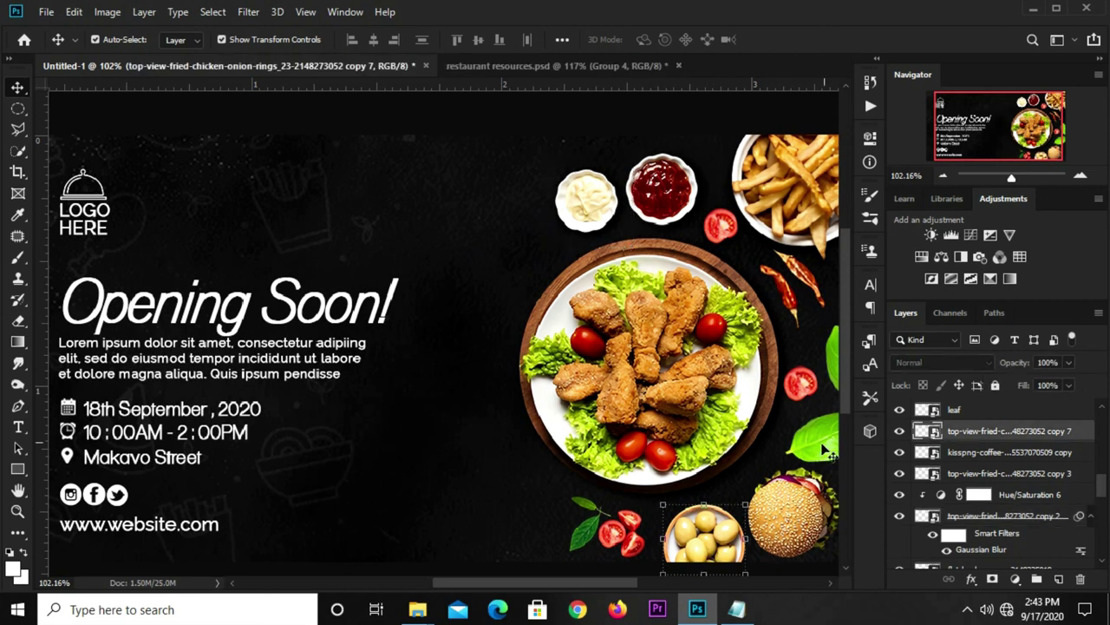
key(ctrl+j)
click(1015, 579)
click(1016, 421)
click(714, 333)
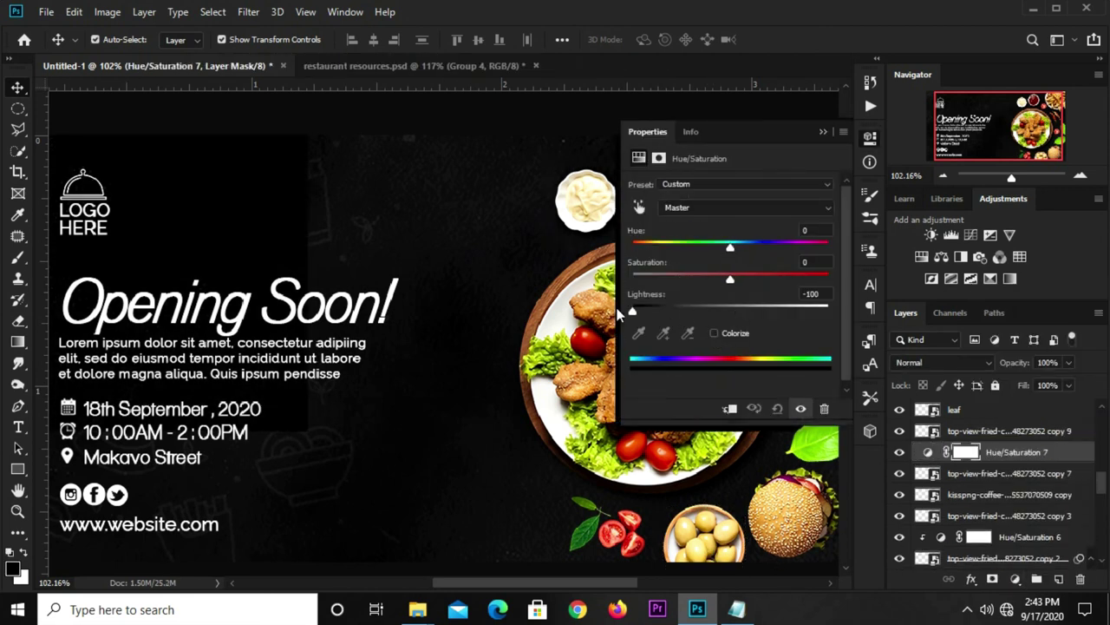
click(705, 531)
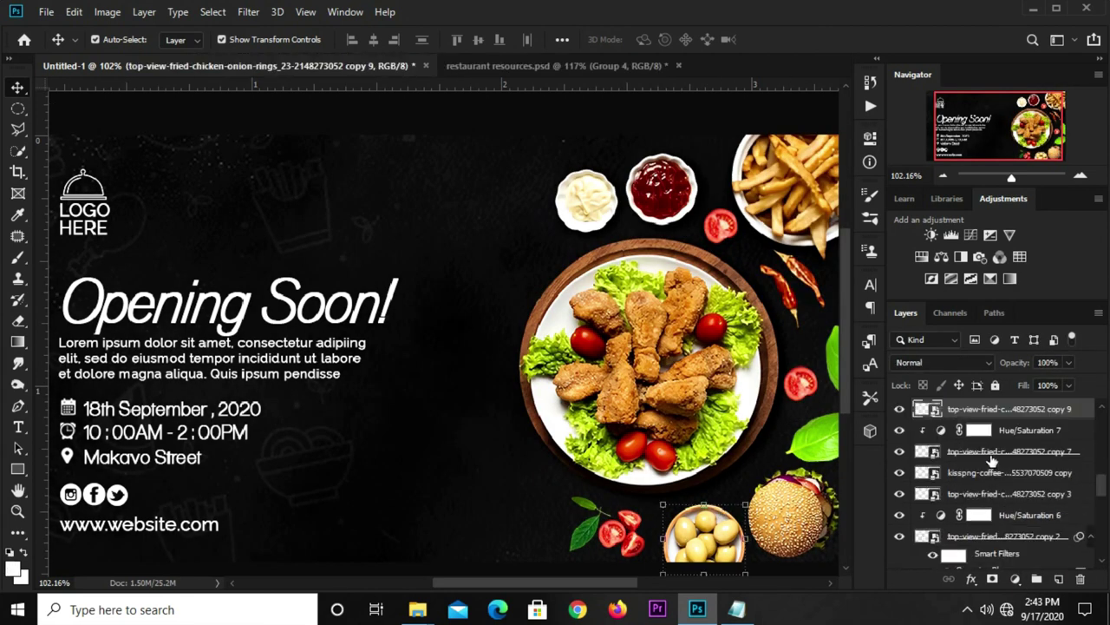
- Tilt the olive bowl shadow slightly and apply a Gaussian Blur to it
key(ctrl+t)
right_click(718, 524)
click(746, 369)
drag(728, 512, 709, 508)
scroll(709, 508, up, 1)
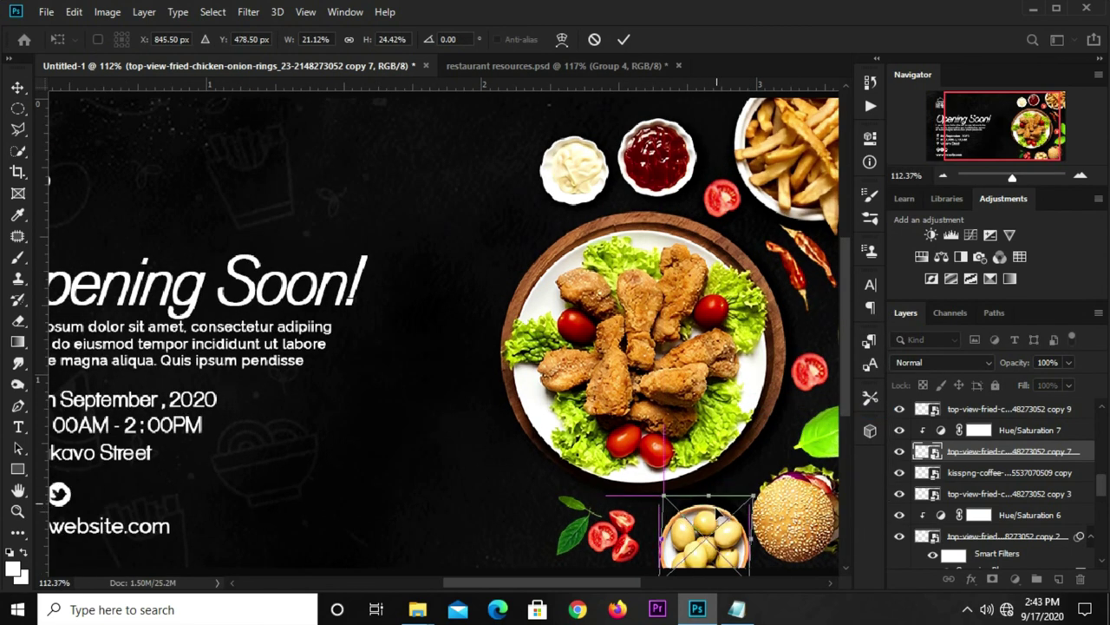
key(Return)
click(248, 12)
click(347, 193)
click(460, 263)
click(553, 319)
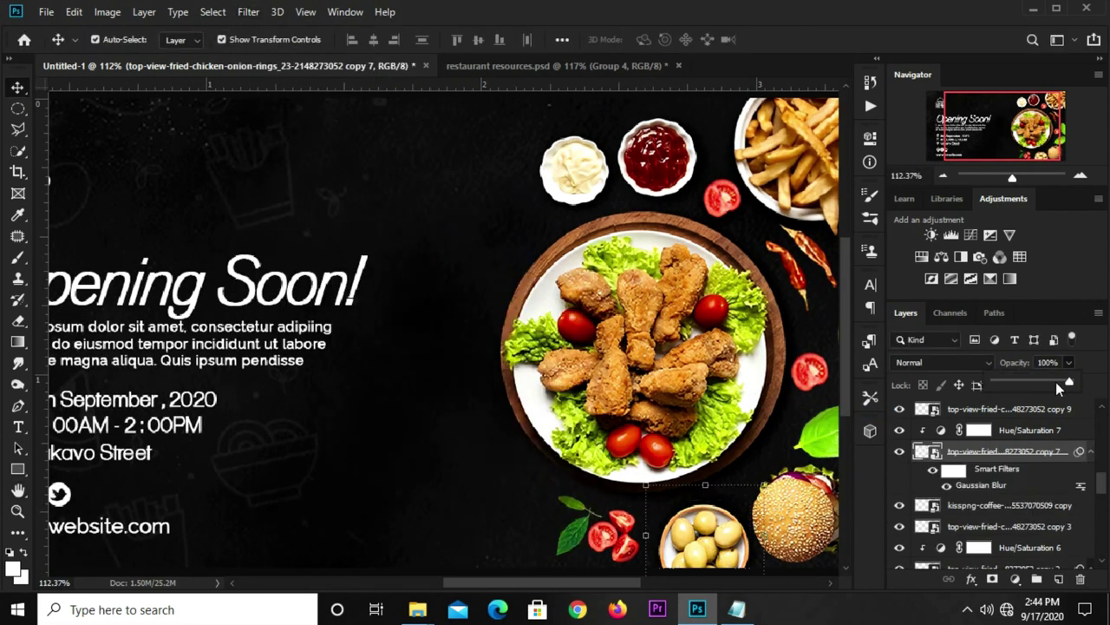
- Duplicate the tomato layer again and darken the copy with a clipped Hue/Saturation adjustment
click(997, 459)
key(ctrl+j)
click(998, 472)
click(1015, 579)
click(989, 354)
click(870, 137)
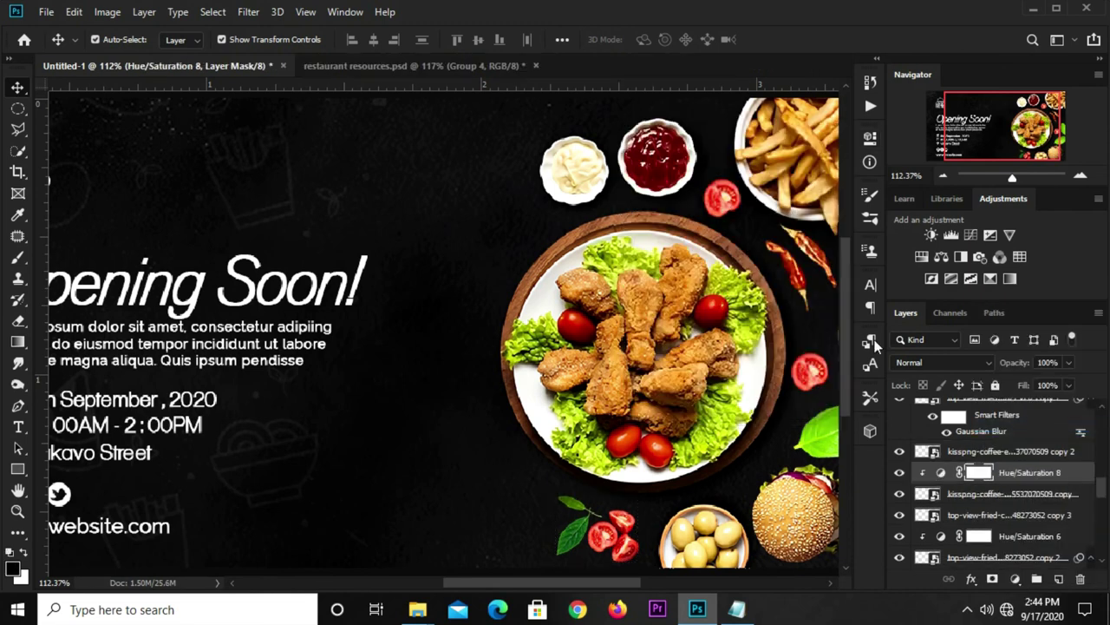
click(1006, 493)
- Rotate the tomato shadow, Gaussian-blur it, and lower its opacity to 79%
key(ctrl+t)
right_click(607, 523)
click(607, 521)
click(624, 39)
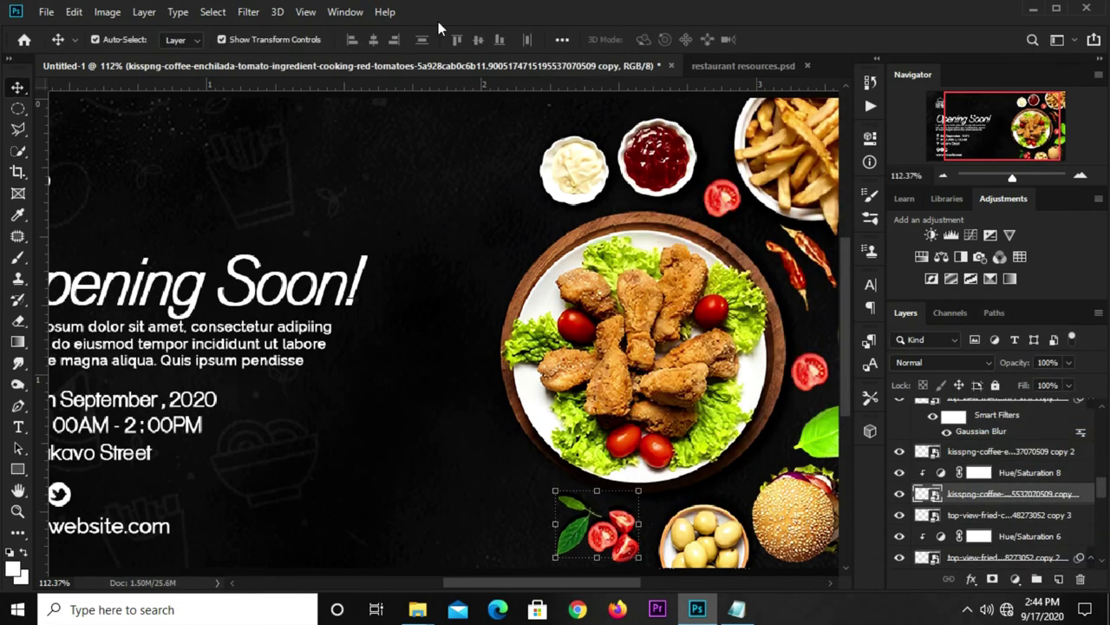
click(248, 11)
click(486, 270)
click(554, 317)
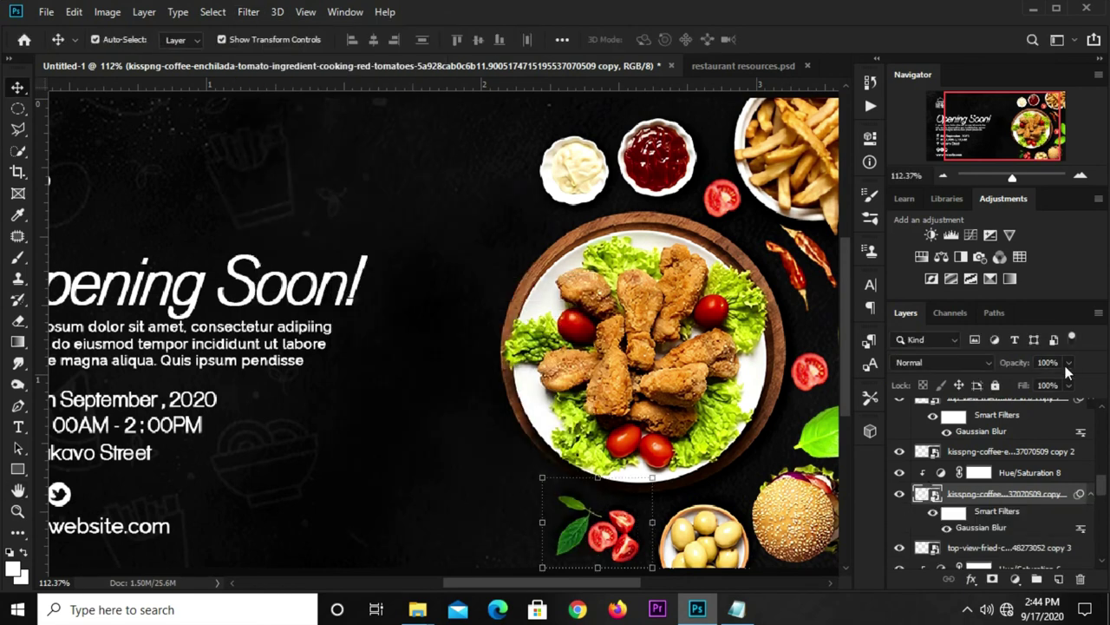
drag(1059, 384, 1053, 384)
- Darken the burger copy with a clipped Hue/Saturation and Gaussian-blur it, then duplicate the red pepper
key(ctrl+0)
click(781, 473)
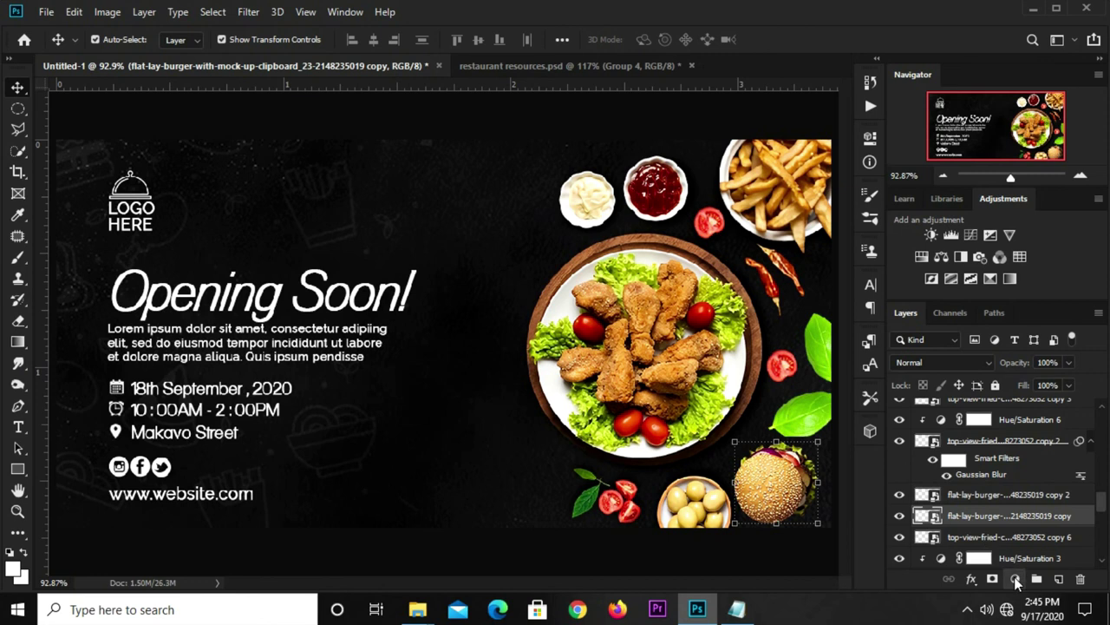
click(1017, 580)
click(1006, 408)
key(ctrl+alt+g)
click(823, 136)
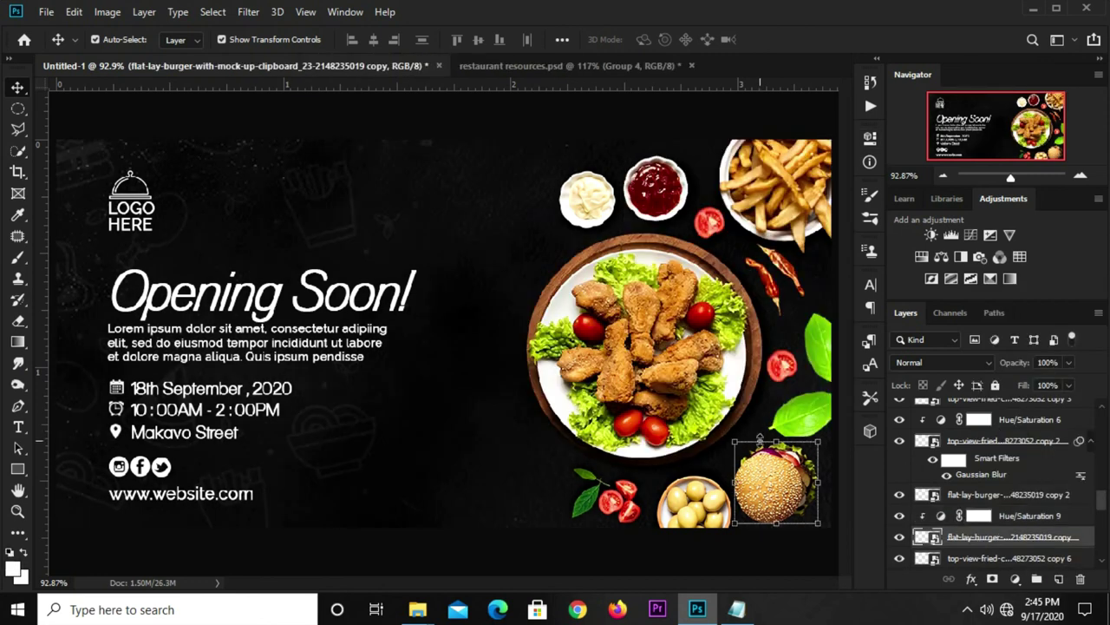
right_click(760, 440)
key(Escape)
key(Escape)
click(248, 11)
click(490, 258)
click(538, 316)
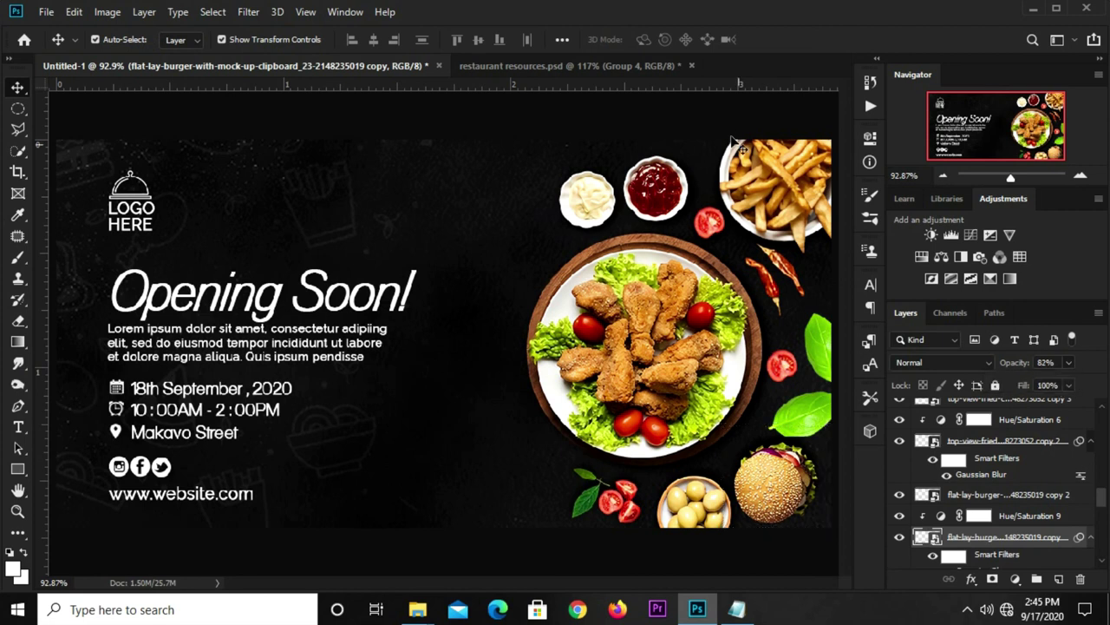
click(771, 294)
key(ctrl+j)
- Darken the first pepper copy nearly black with a clipped Hue/Saturation adjustment
click(1015, 579)
click(991, 424)
drag(729, 305, 640, 312)
click(730, 408)
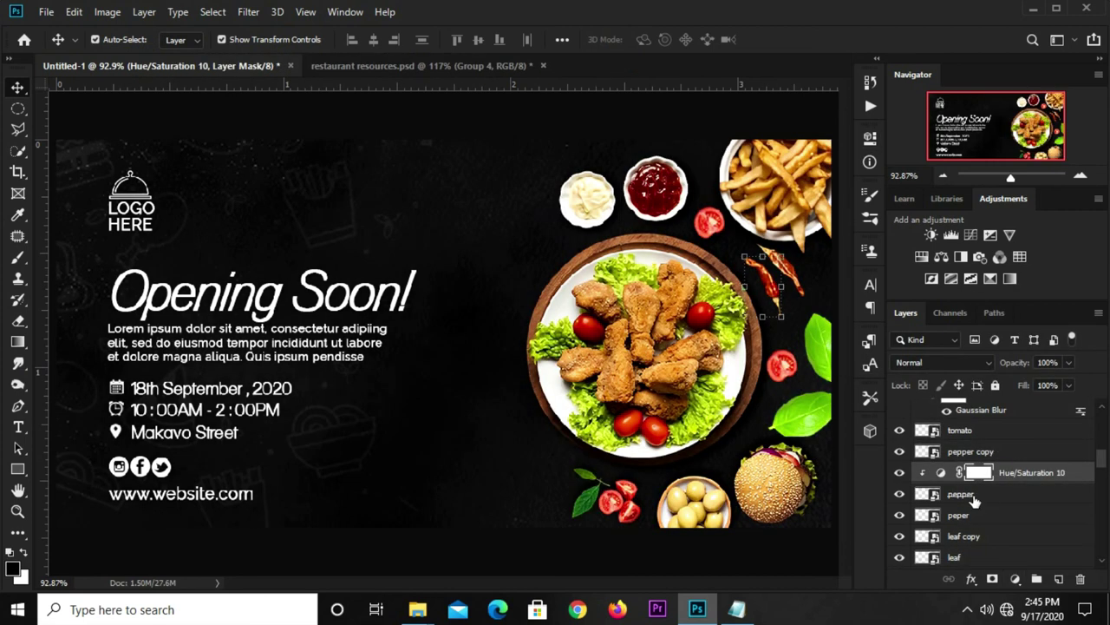
- Rotate the pepper shadow into place and soften it with Gaussian Blur radius 6
click(961, 493)
key(ctrl+t)
right_click(744, 290)
click(793, 337)
drag(772, 269, 763, 293)
click(621, 39)
click(248, 11)
click(488, 258)
click(555, 318)
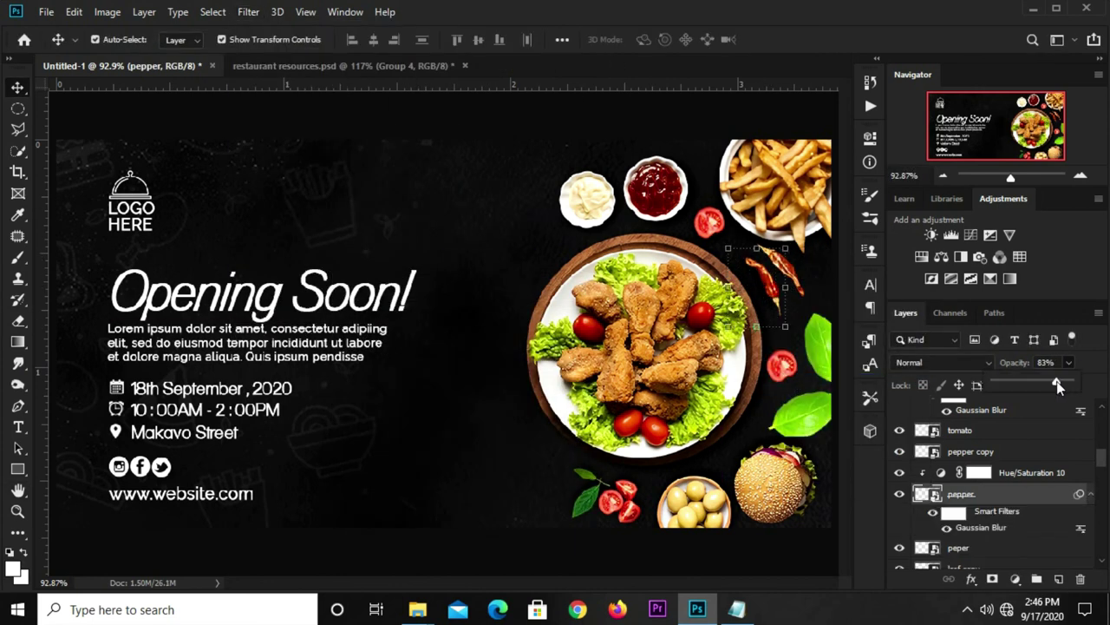
- Duplicate the peper layer and turn the copy black with a clipped Hue/Saturation
click(959, 548)
key(ctrl+j)
scroll(975, 531, down, 1)
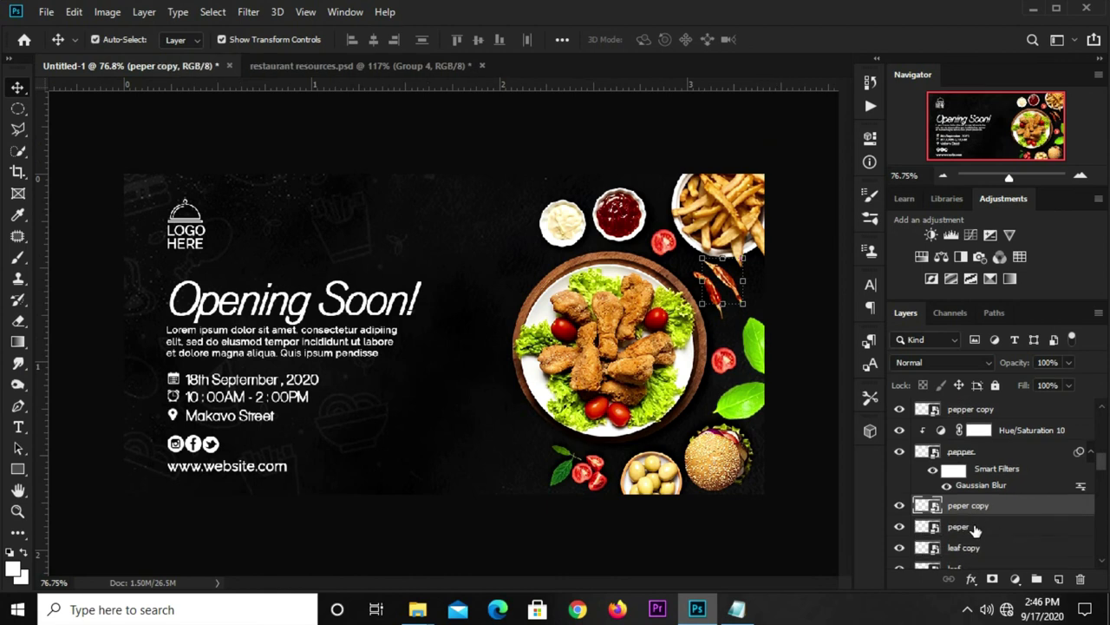
click(1016, 579)
click(1019, 417)
drag(729, 311, 632, 310)
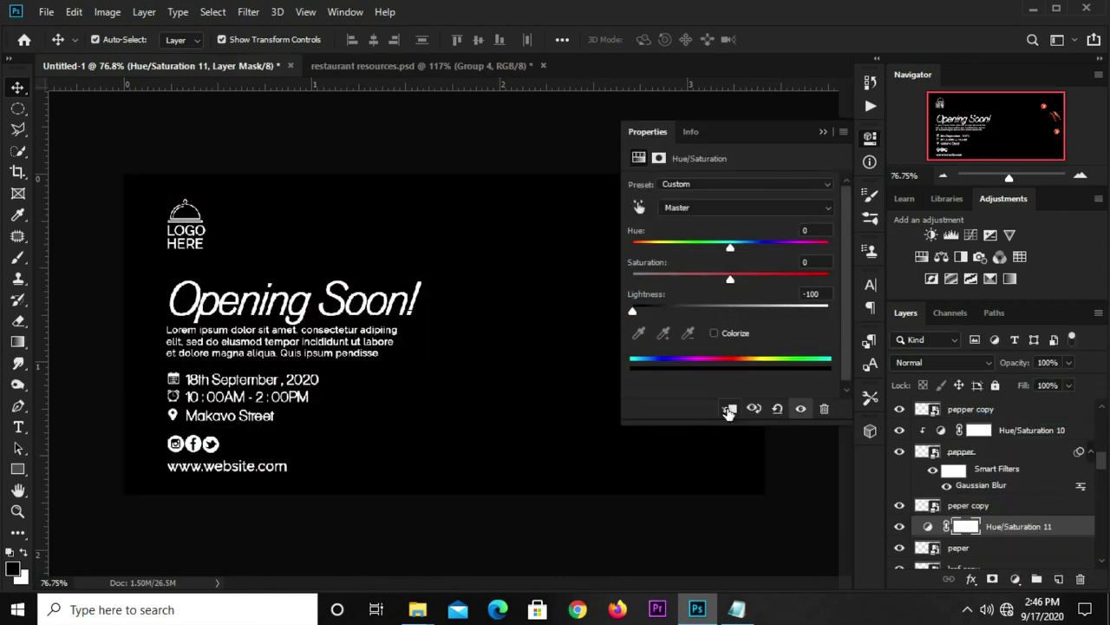
click(728, 411)
- Transform the peper shadow and apply Gaussian Blur to it
click(823, 130)
scroll(997, 485, down, 1)
click(958, 505)
key(ctrl+t)
right_click(721, 278)
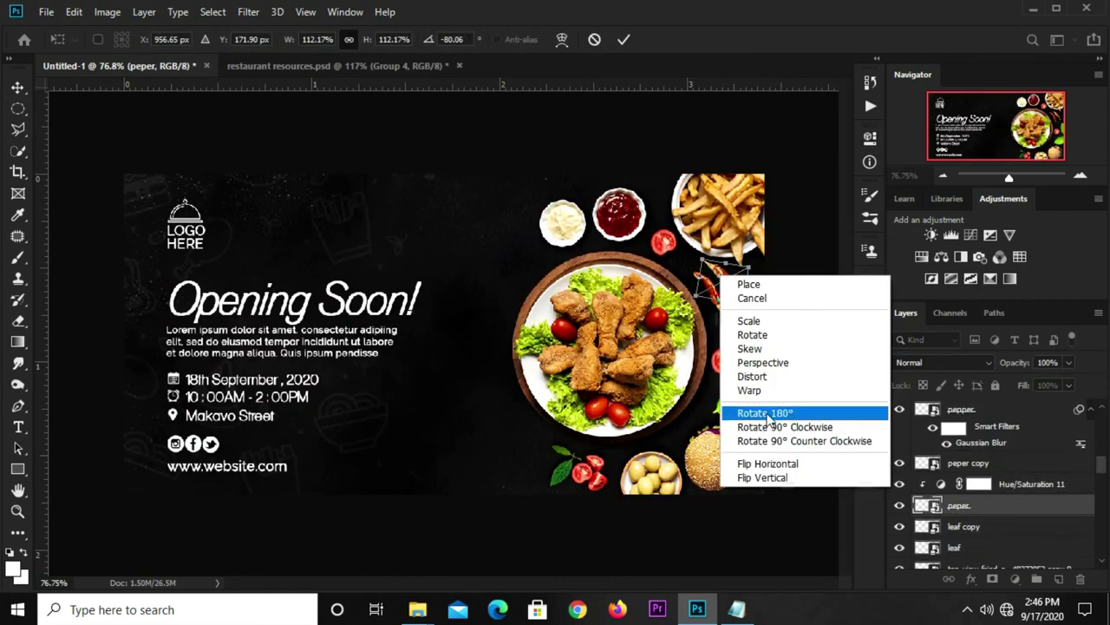
scroll(524, 290, up, 2)
click(623, 39)
click(248, 11)
click(477, 268)
click(544, 322)
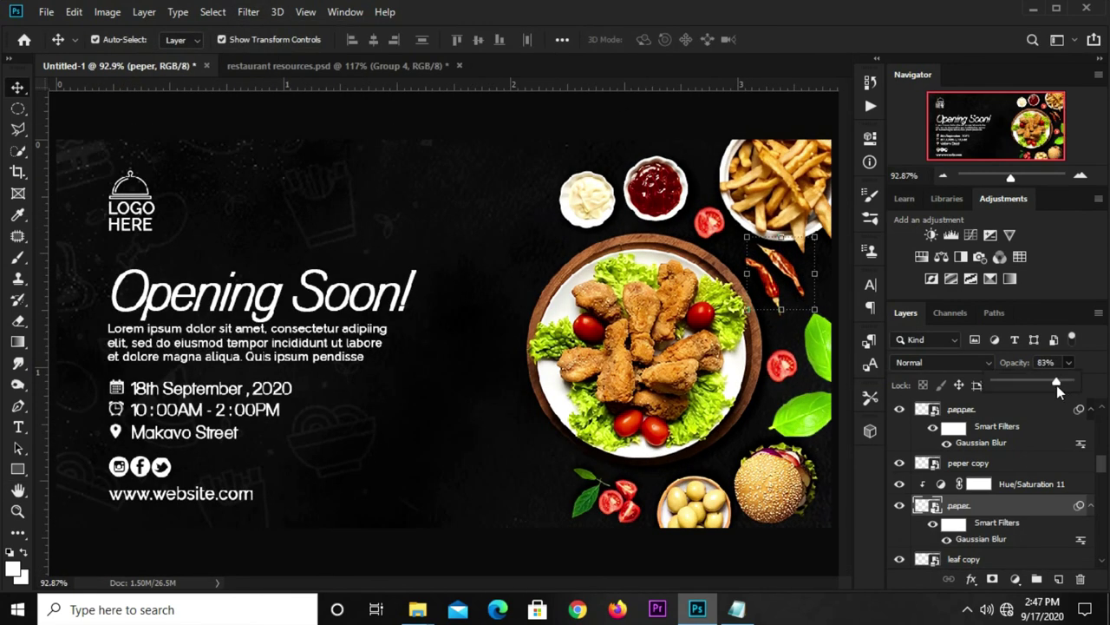
- Duplicate the leaf copy layer and darken leaf copy 2 nearly black with a clipped Hue/Saturation
scroll(528, 315, down, 2)
click(962, 559)
scroll(981, 495, down, 2)
key(ctrl+j)
click(963, 494)
click(1015, 579)
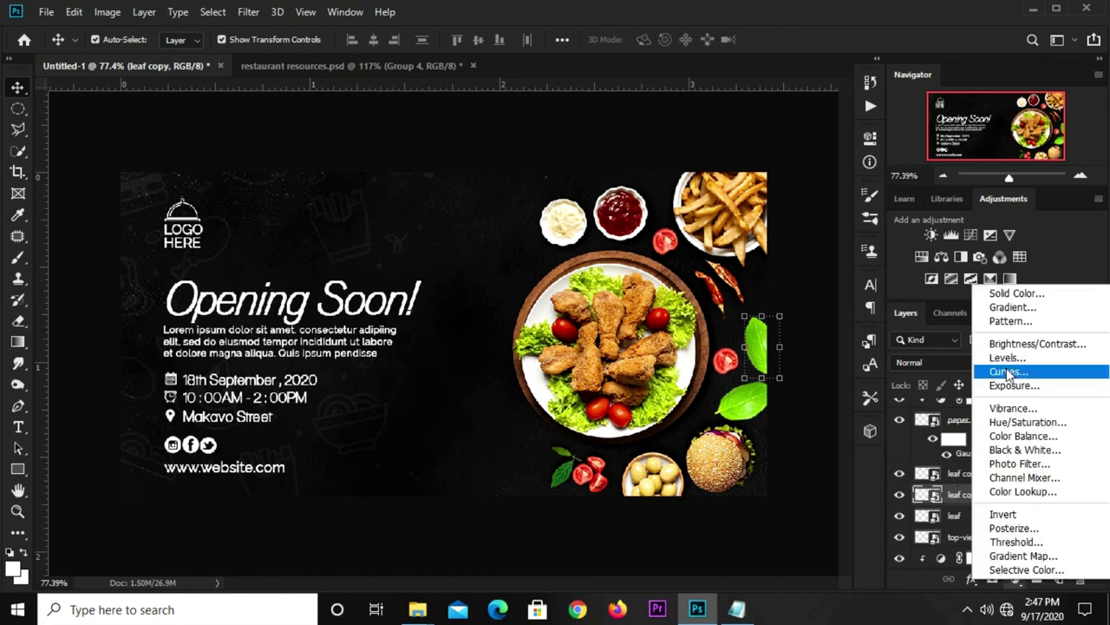
click(1011, 429)
drag(729, 311, 634, 310)
click(730, 408)
click(823, 131)
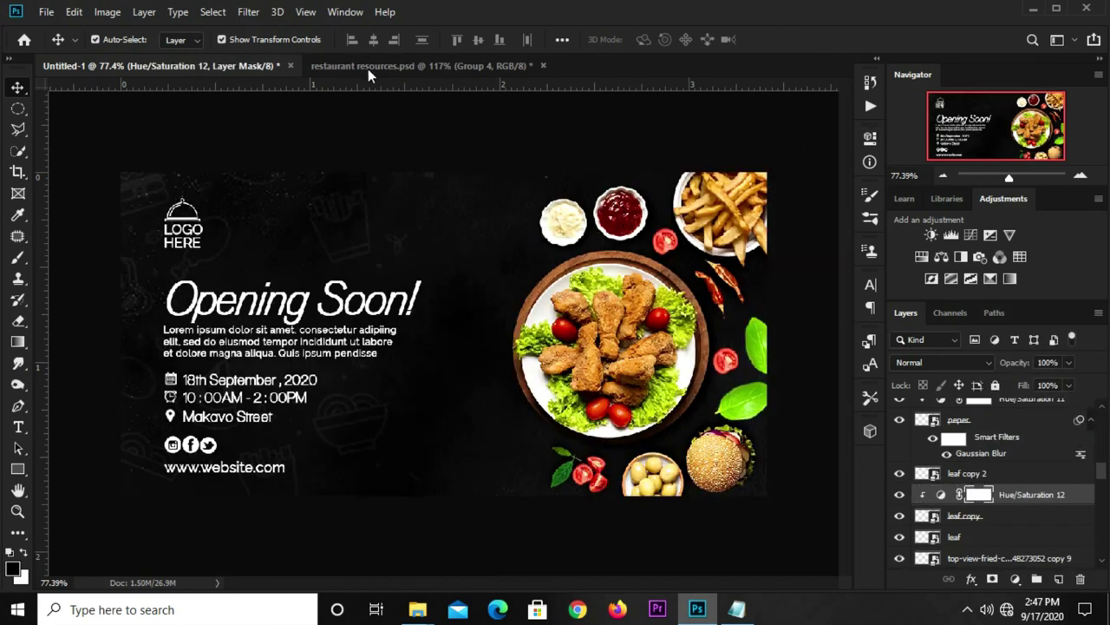
- Flip the leaf shadow and soften it with Gaussian Blur
click(963, 516)
key(ctrl+t)
right_click(749, 334)
click(789, 523)
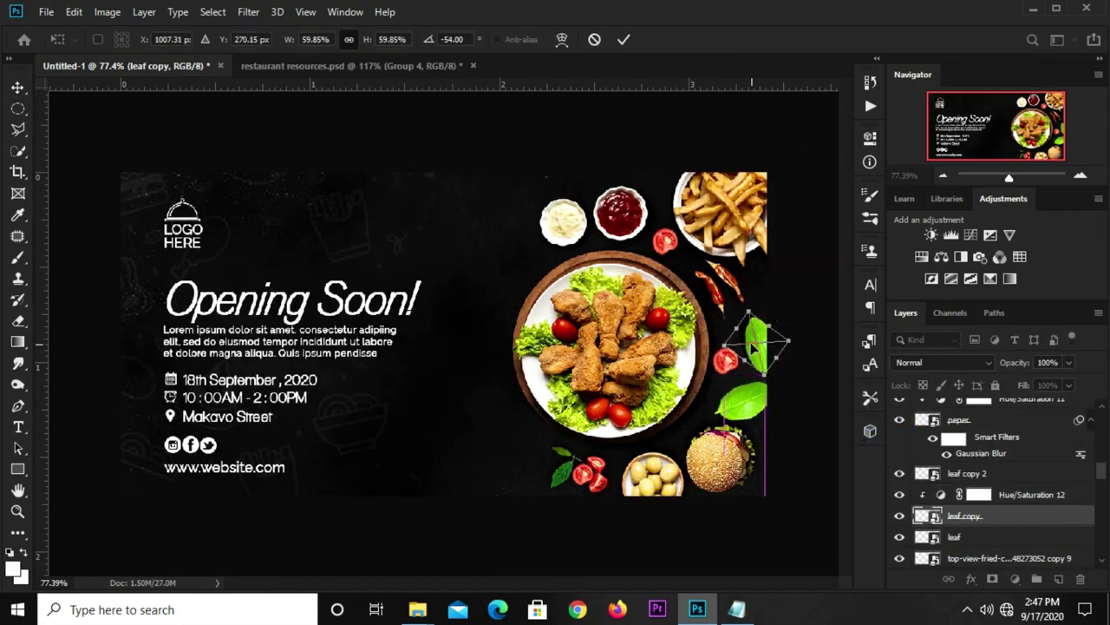
key(Return)
click(248, 12)
click(488, 259)
click(553, 315)
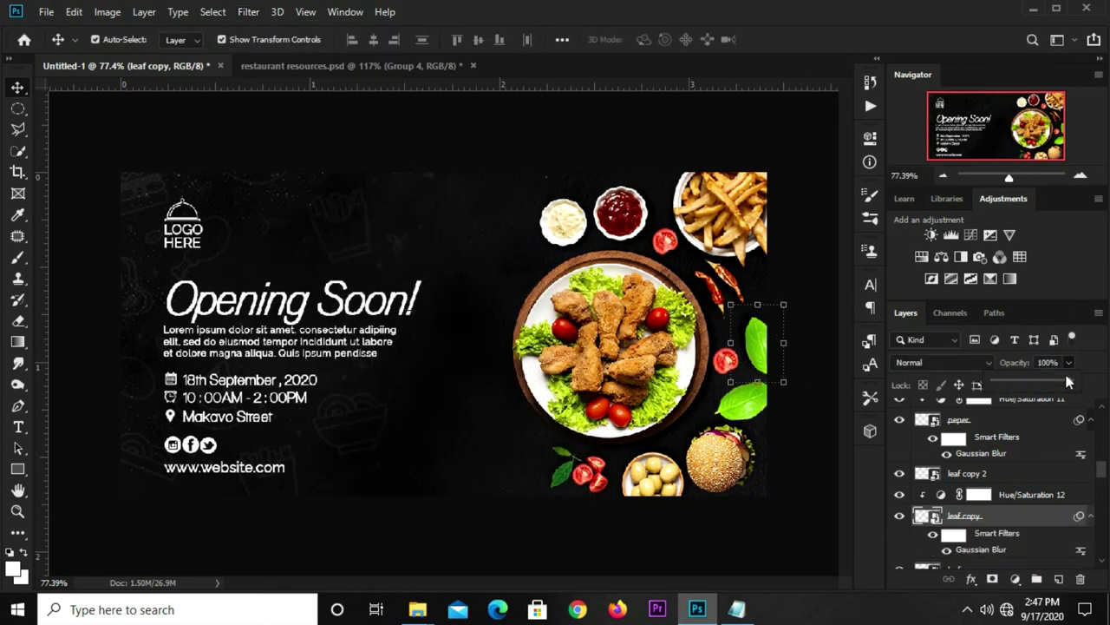
- Make a darkened, rotated, Gaussian-blurred shadow for the lower leaf
key(ctrl+j)
click(1015, 579)
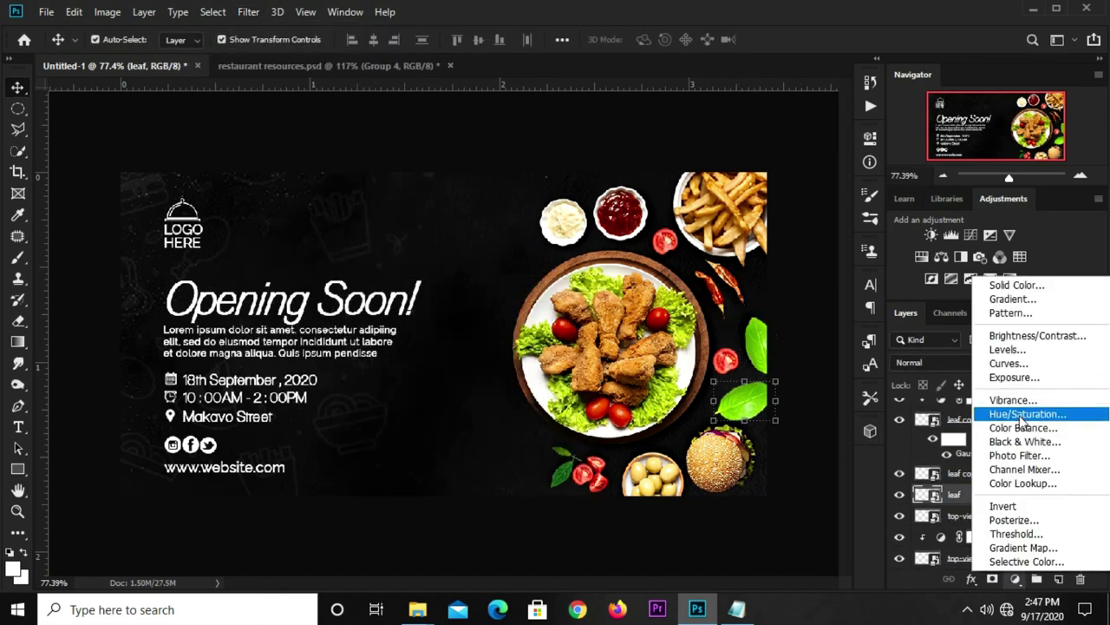
click(1010, 414)
click(730, 408)
click(954, 515)
key(ctrl+t)
right_click(743, 393)
click(794, 256)
key(Return)
click(249, 12)
click(489, 260)
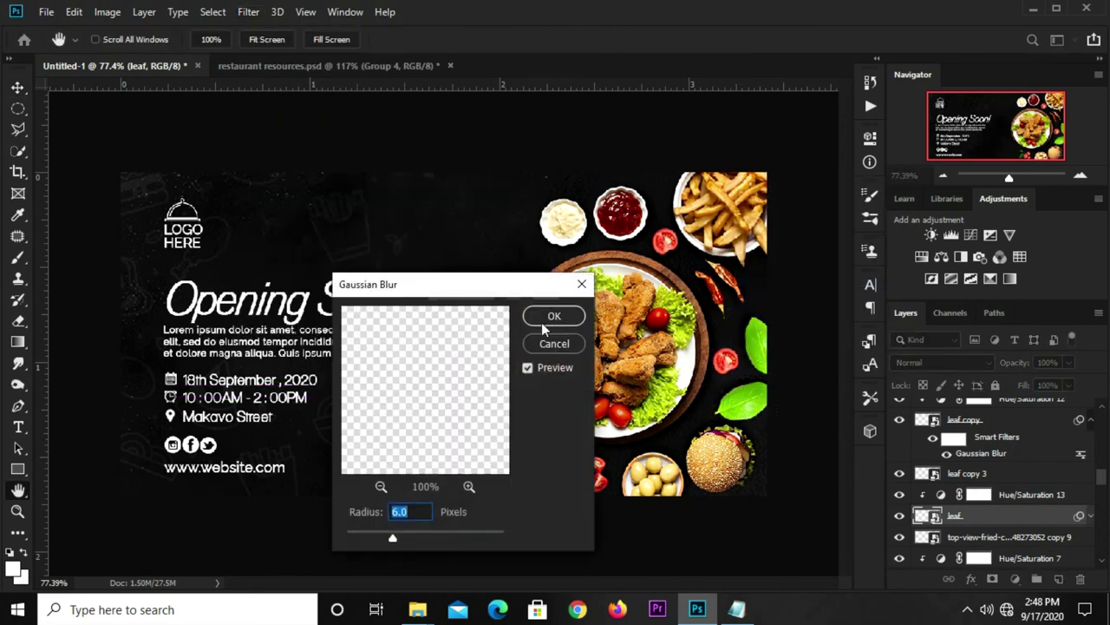
click(553, 315)
- Duplicate the right-side tomato and clip a near-black Hue/Saturation adjustment to the copy
click(727, 359)
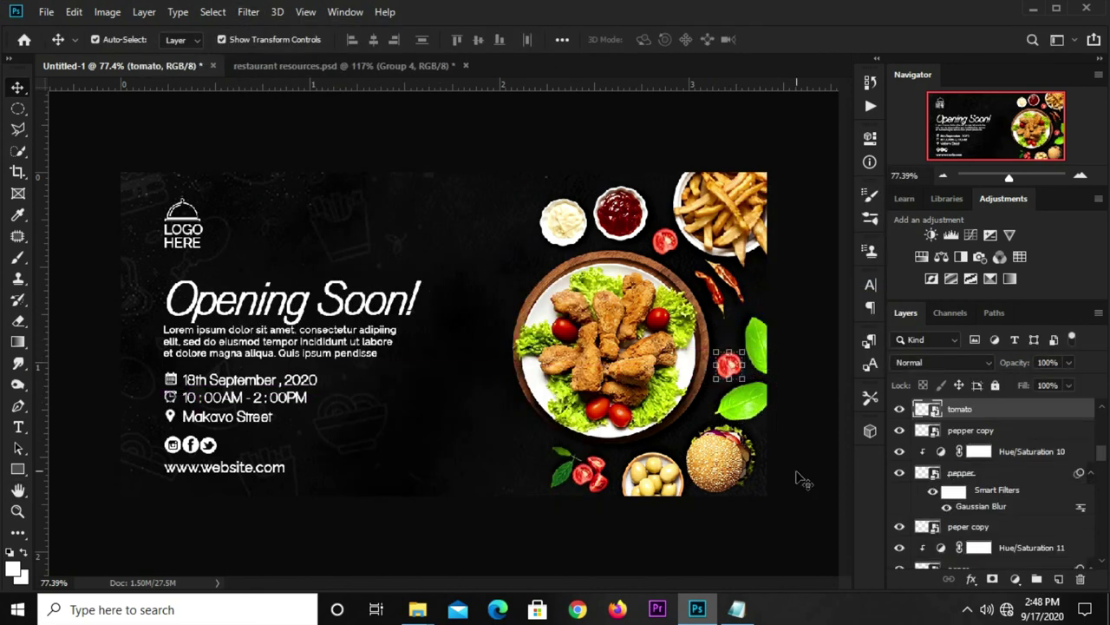
scroll(997, 436, up, 1)
key(ctrl+j)
click(1015, 579)
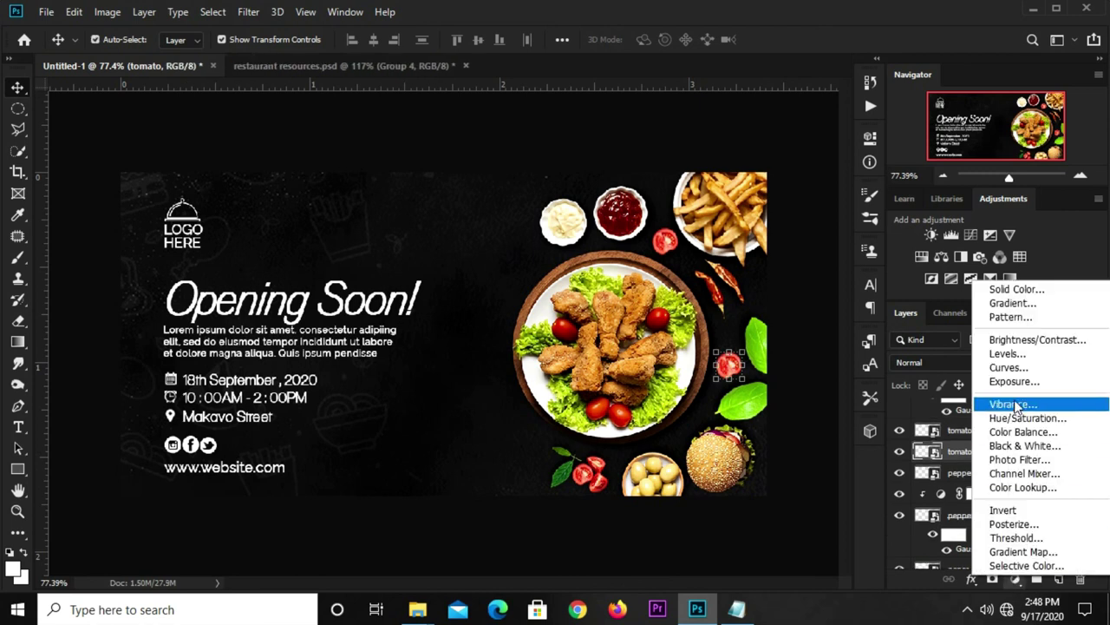
click(1008, 416)
drag(729, 310, 636, 310)
key(ctrl+alt+g)
- Apply Gaussian Blur to the tomato shadow and resolve the pending transform
click(728, 365)
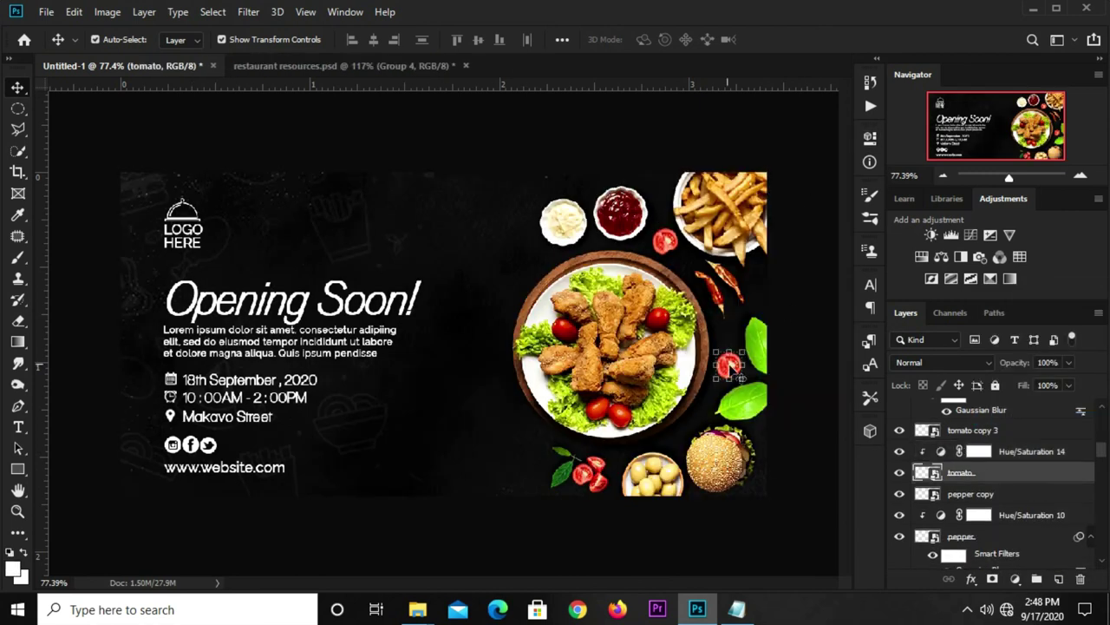
key(ctrl+t)
right_click(728, 364)
key(Escape)
click(623, 40)
click(248, 13)
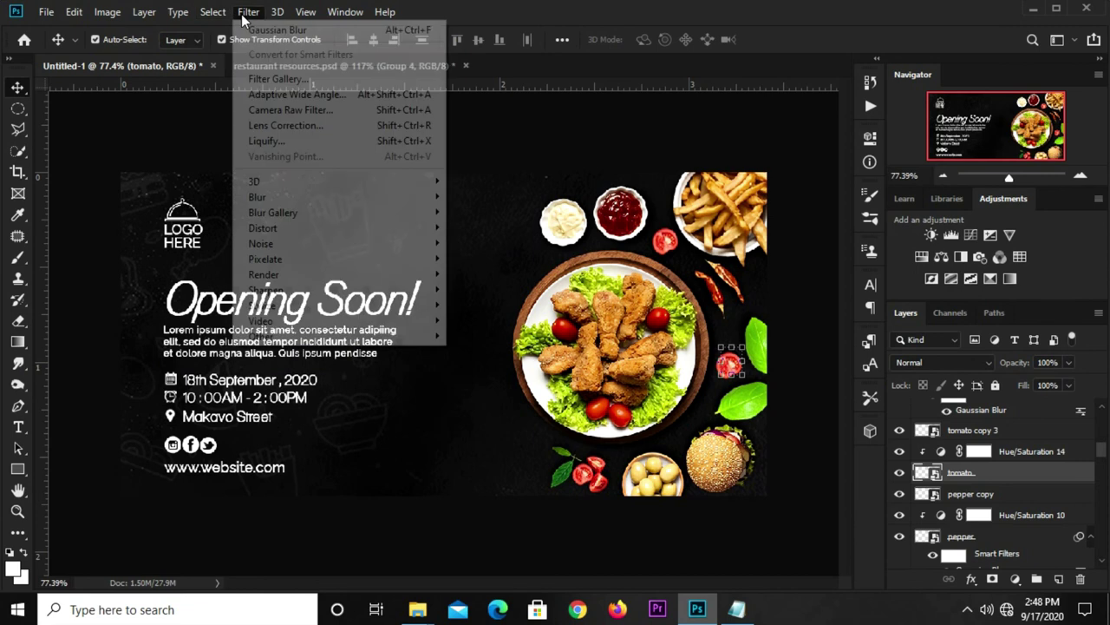
click(485, 262)
click(555, 316)
key(ctrl+t)
click(567, 248)
click(624, 39)
scroll(651, 173, up, 2)
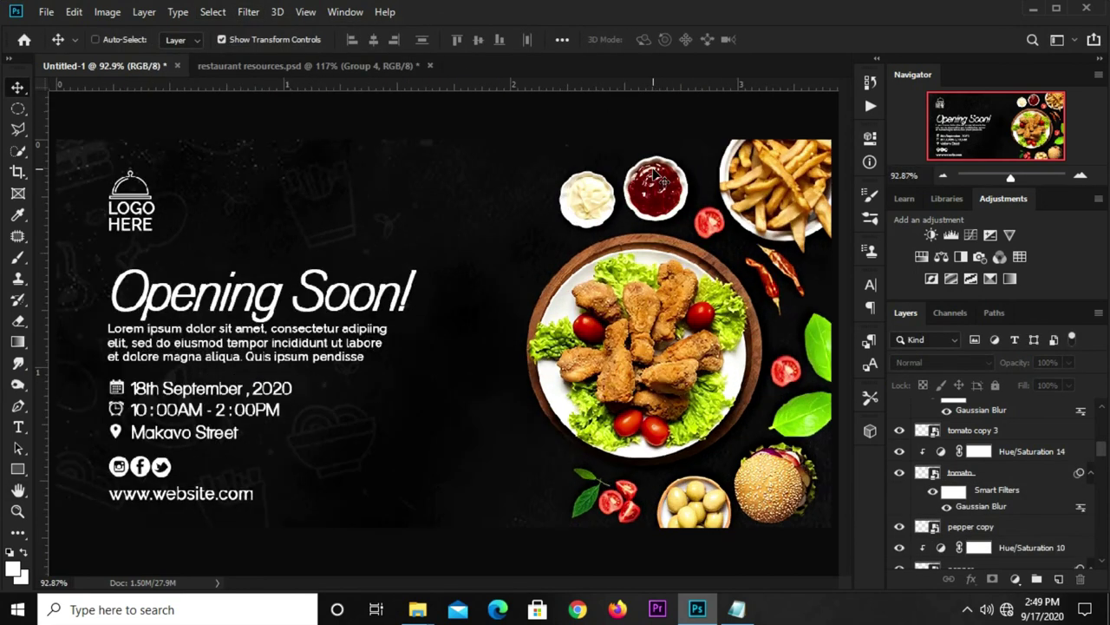
scroll(954, 442, down, 2)
scroll(963, 469, up, 4)
- Add a Curves adjustment on top with its midpoint pulled slightly down
click(1015, 579)
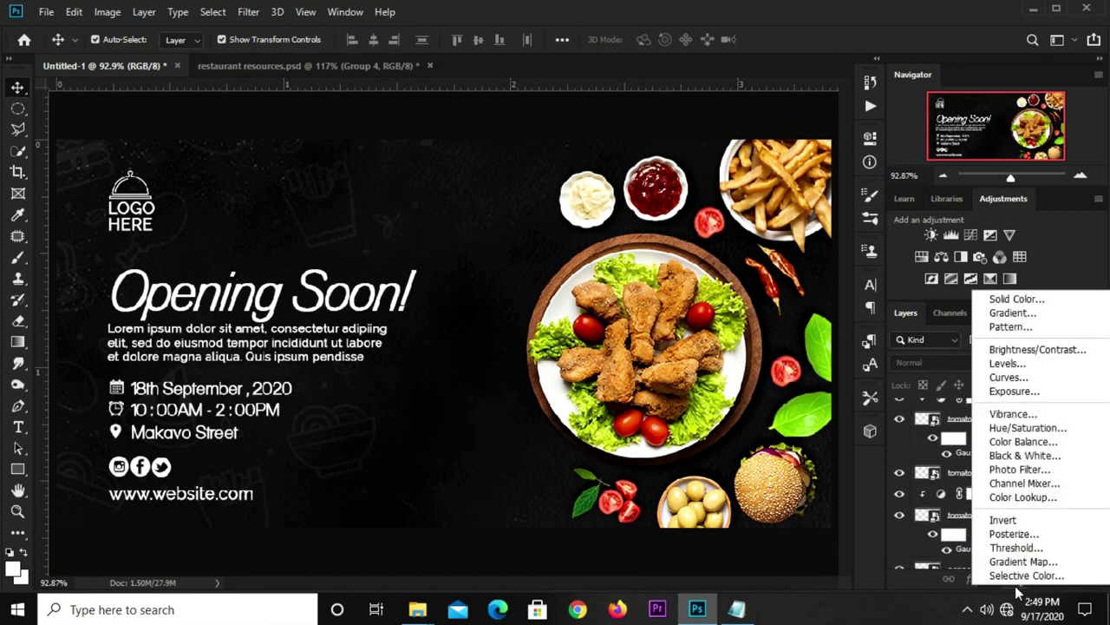
click(1002, 379)
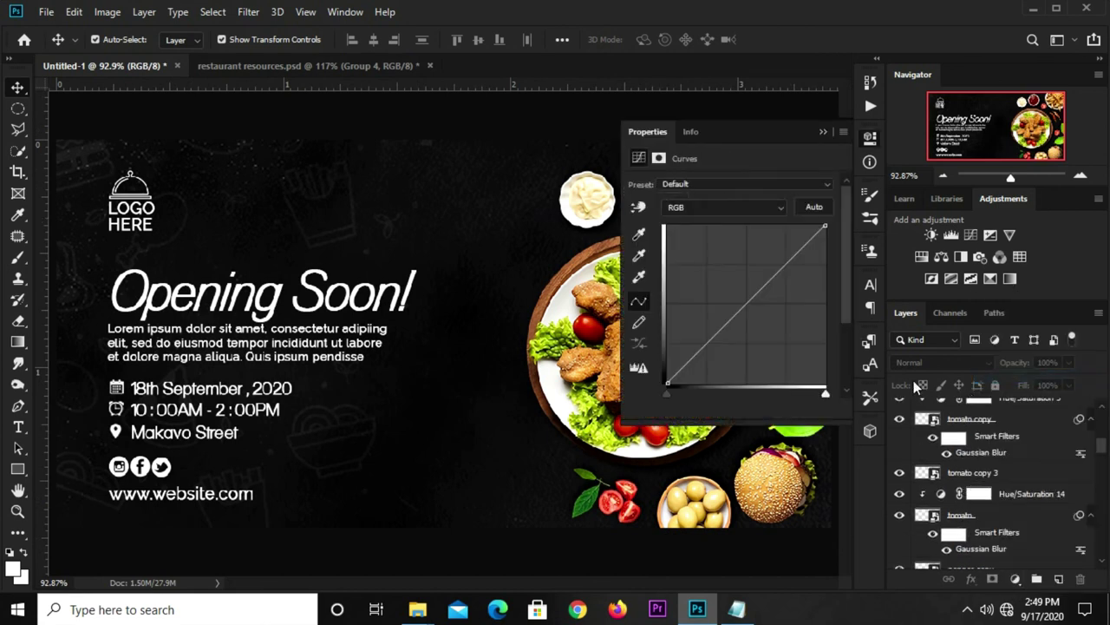
drag(733, 328, 716, 342)
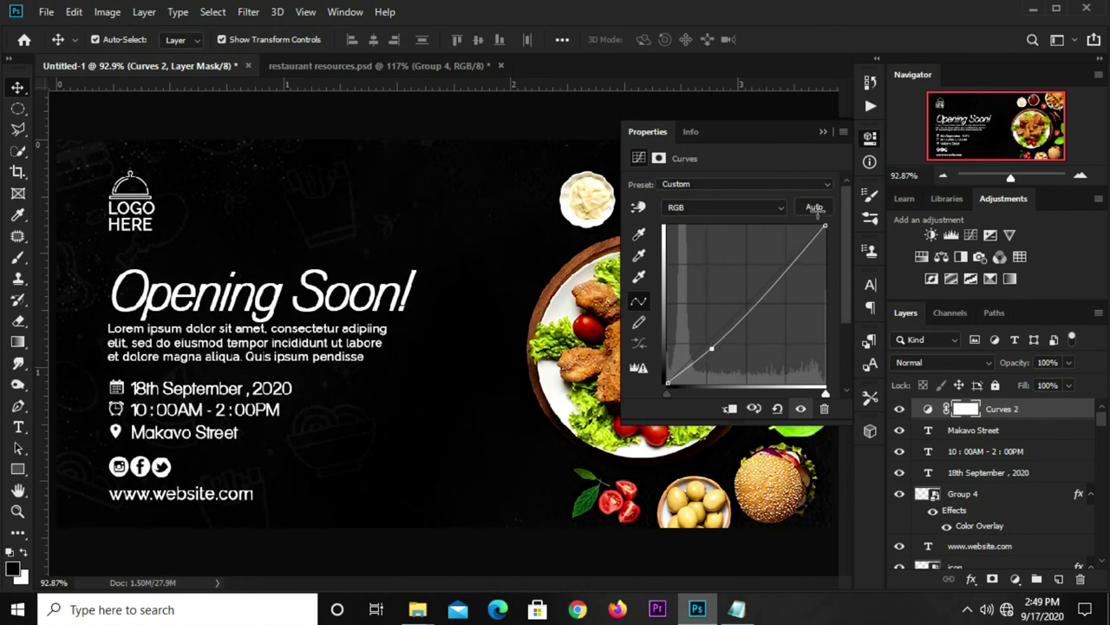
click(824, 132)
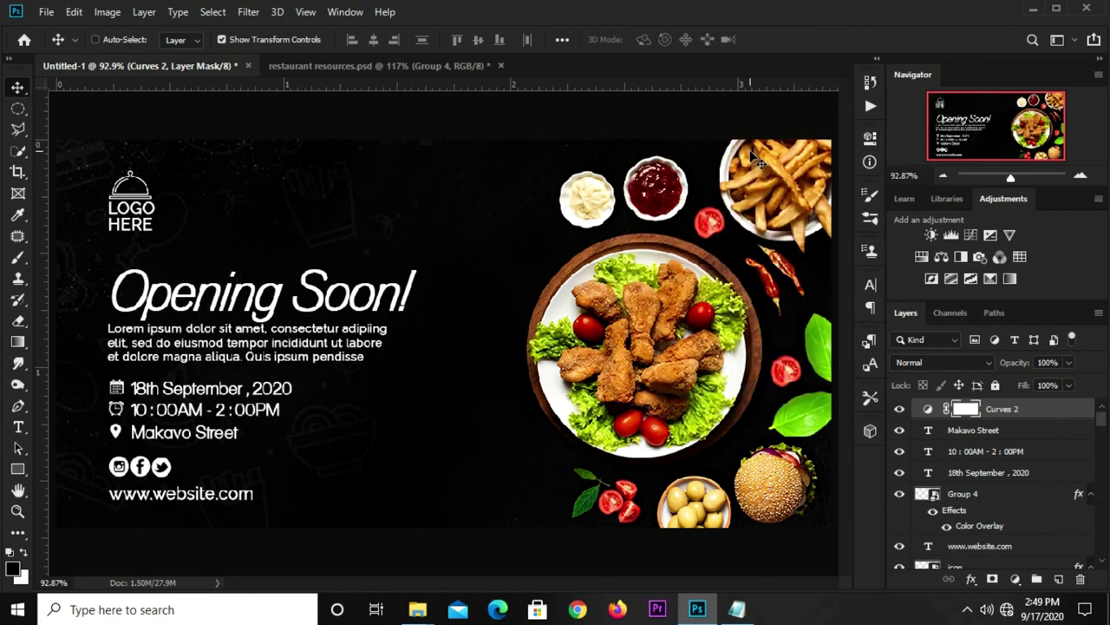
key(ctrl+minus)
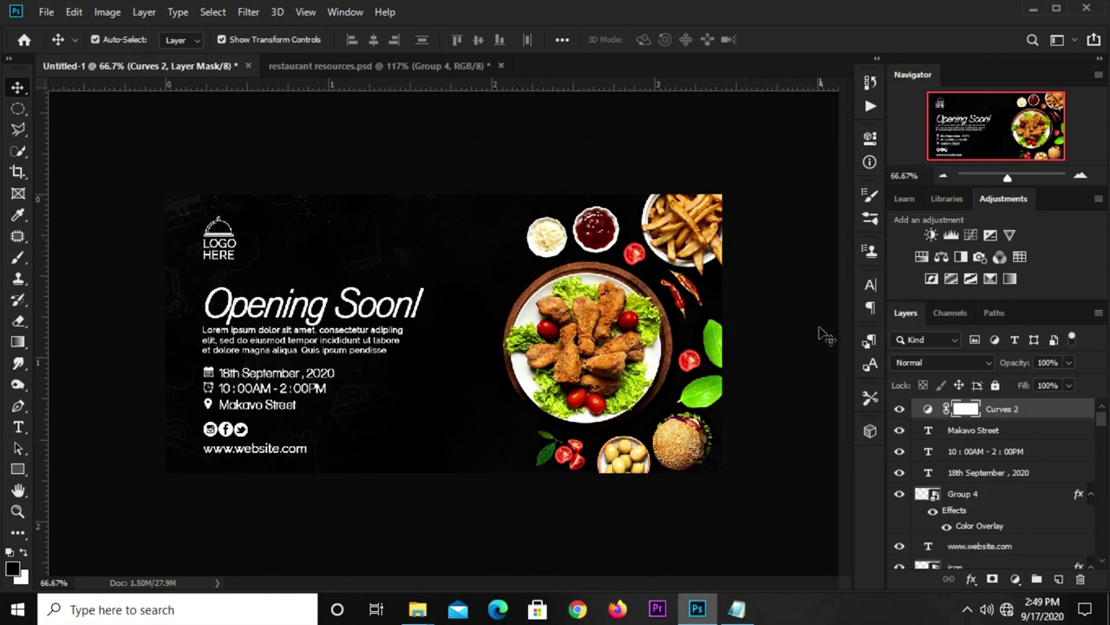
- Toggle the Curves layer's visibility to compare, checking the banner at 100% zoom
click(898, 409)
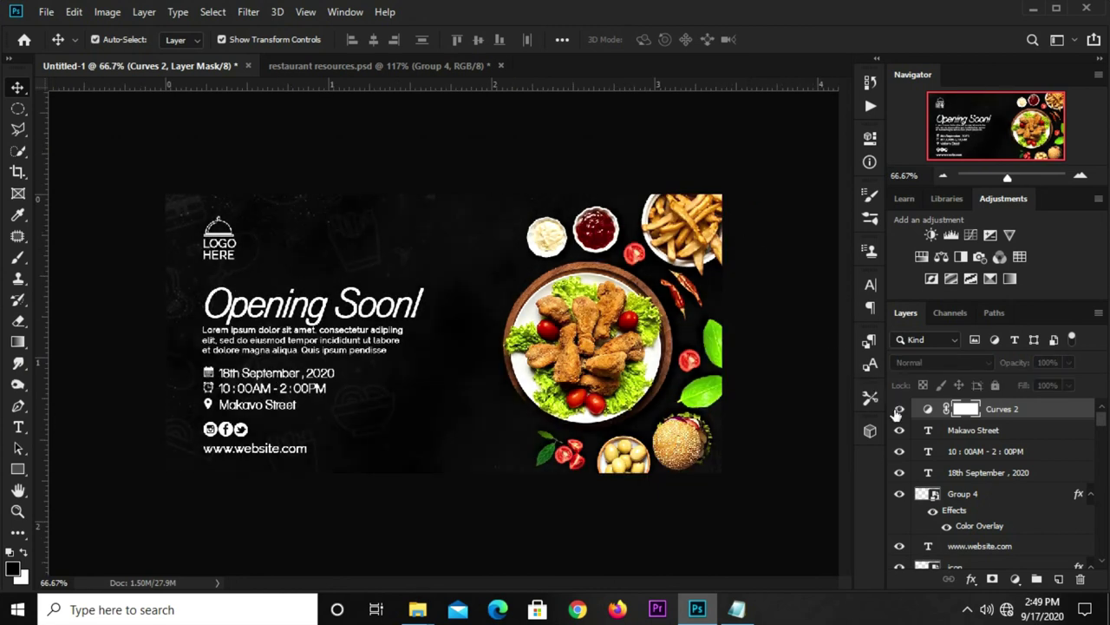
click(897, 410)
click(770, 298)
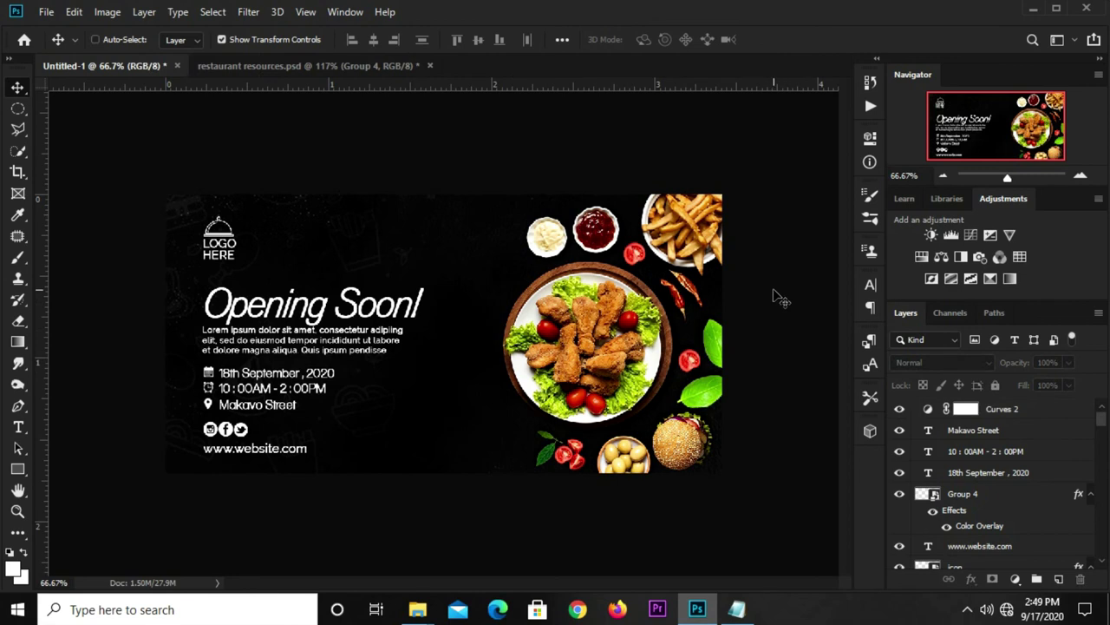
key(ctrl+plus)
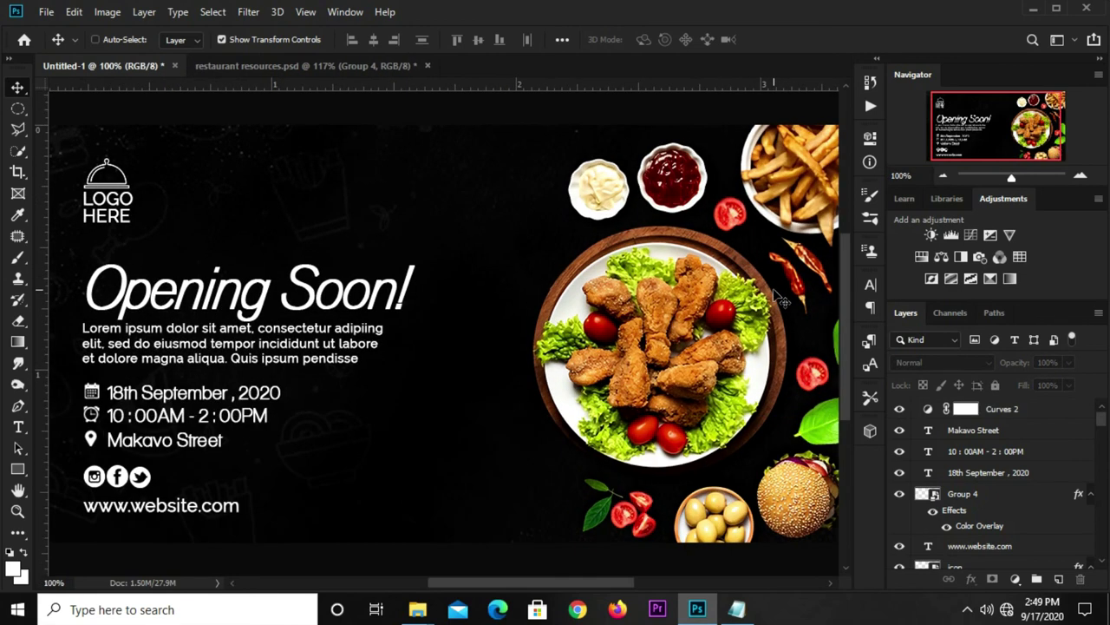
key(ctrl+minus)
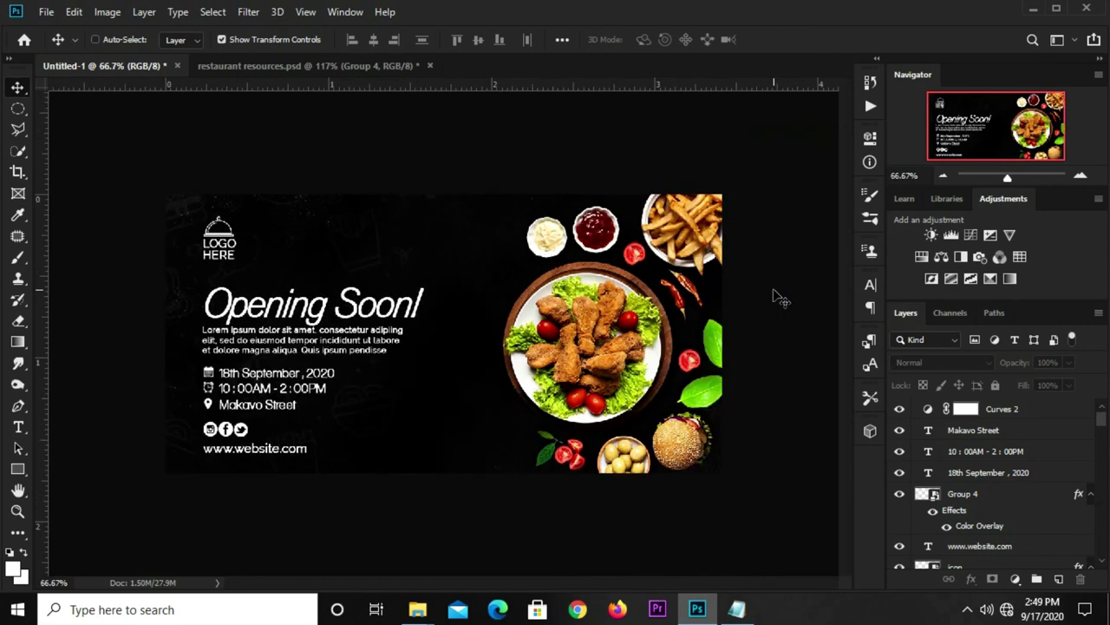